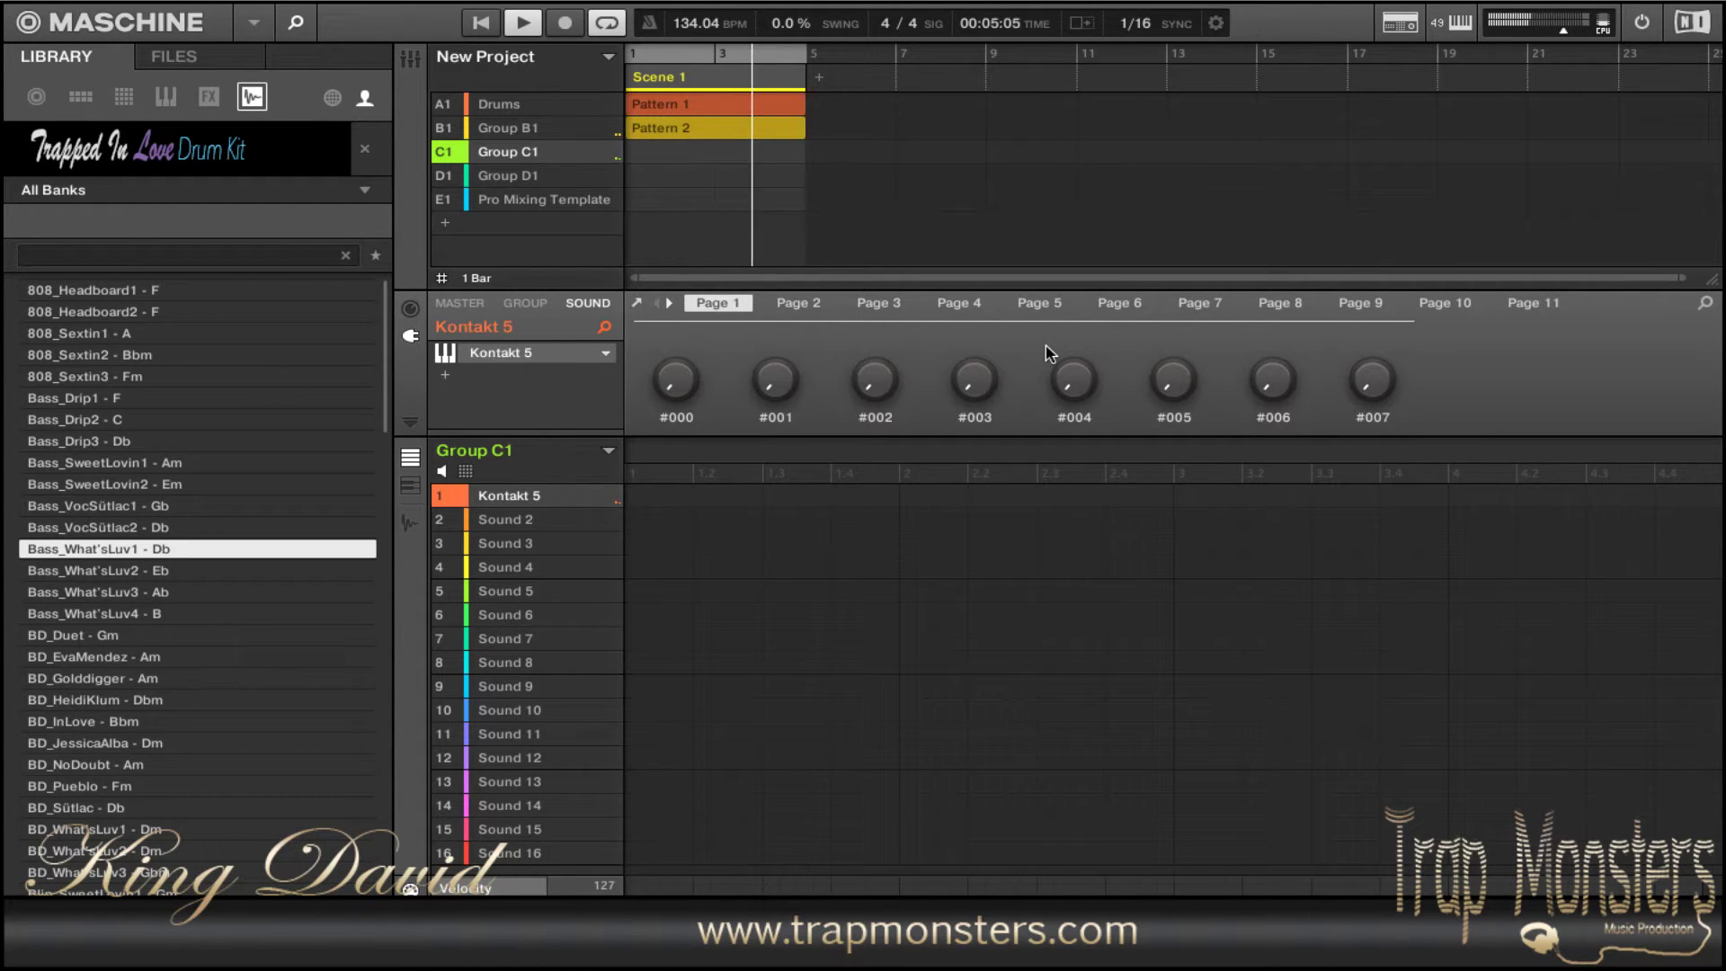
- Record a Kontakt 5 Death Piano take into Group C1's Pattern 1 and look at the instrument's layer settings
key(space)
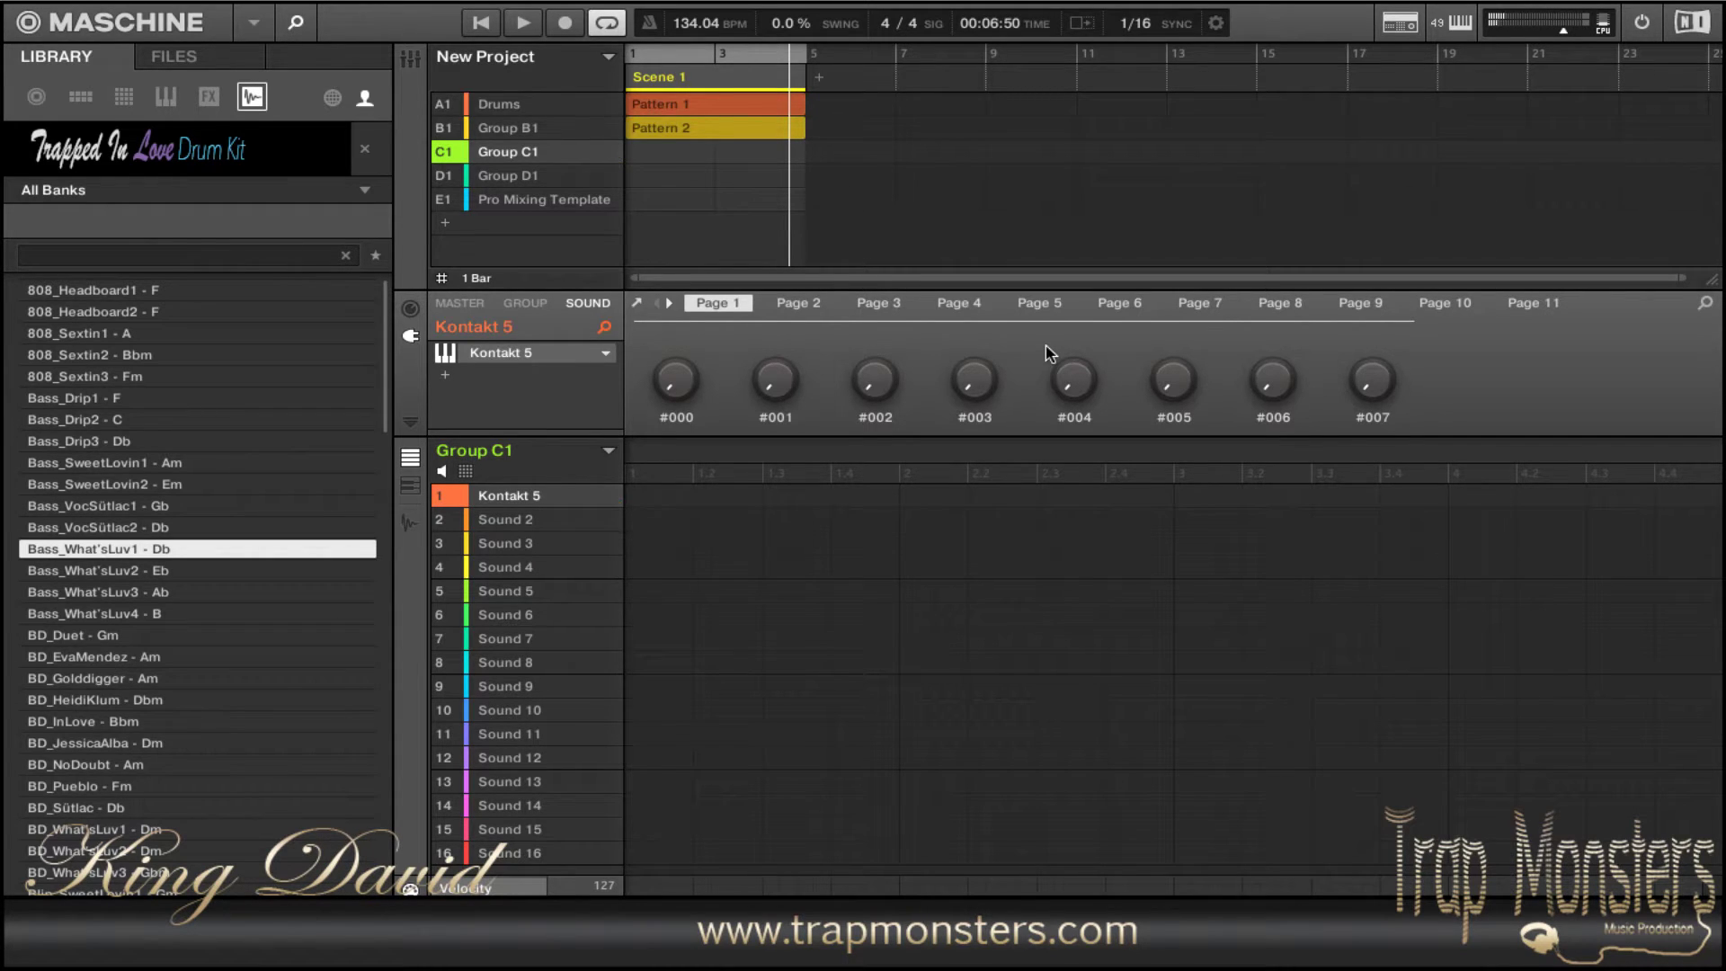
key(ctrl+space)
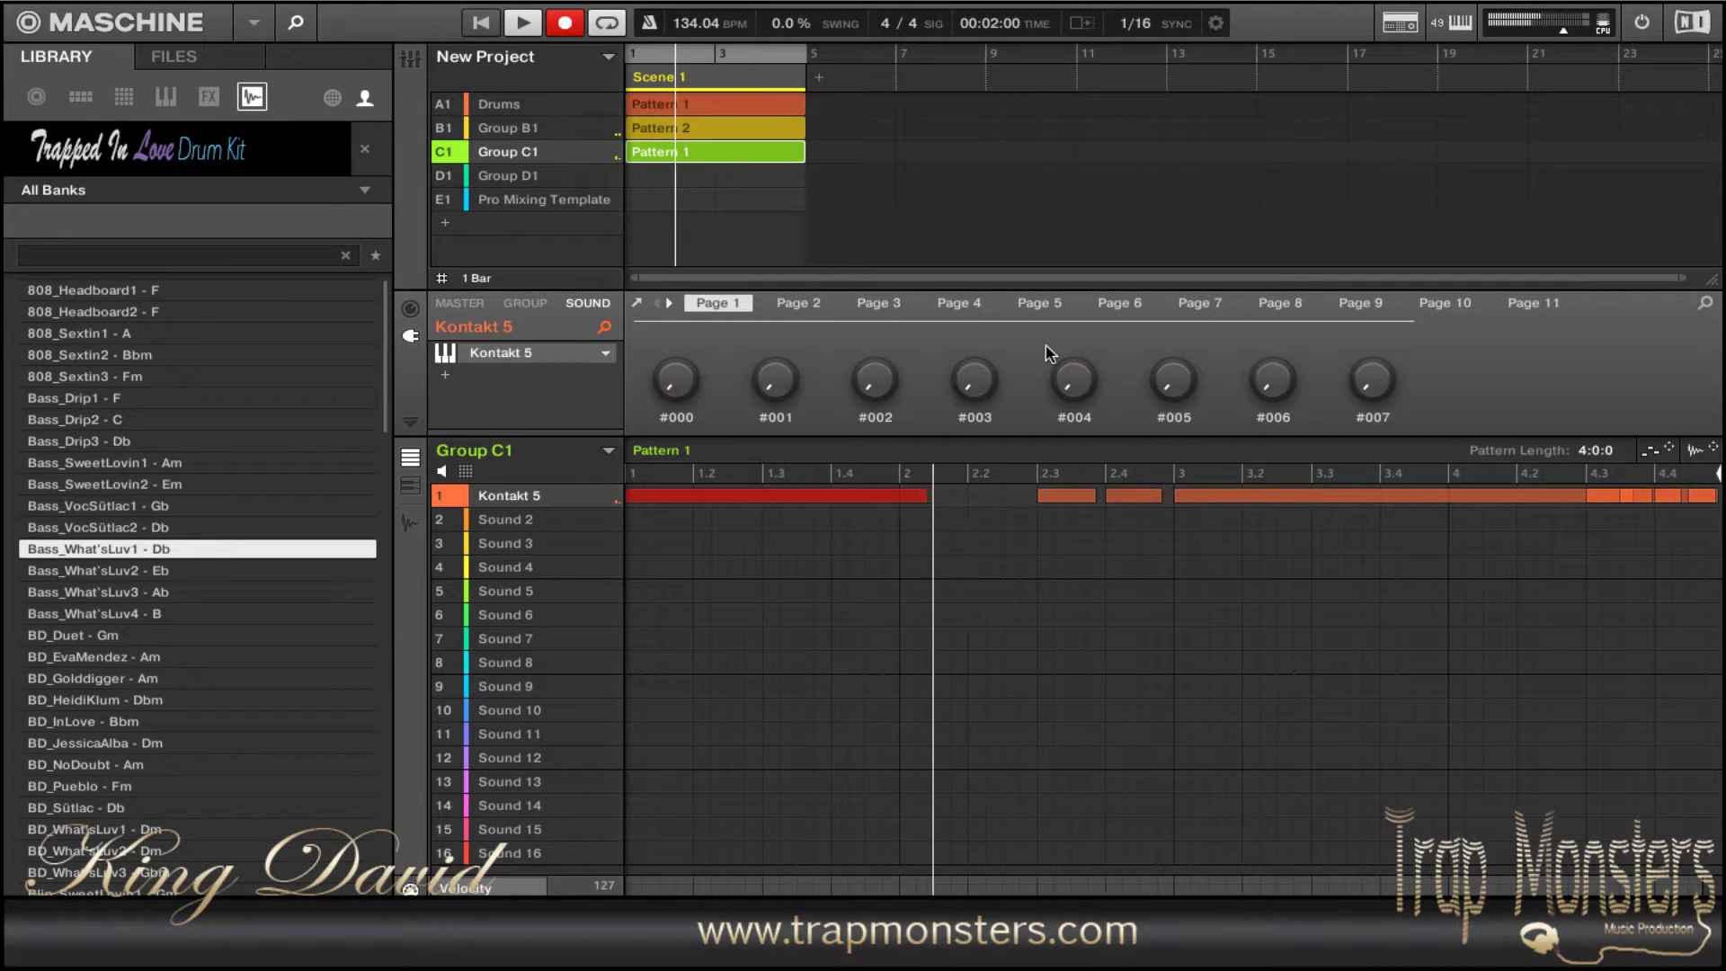
key(r)
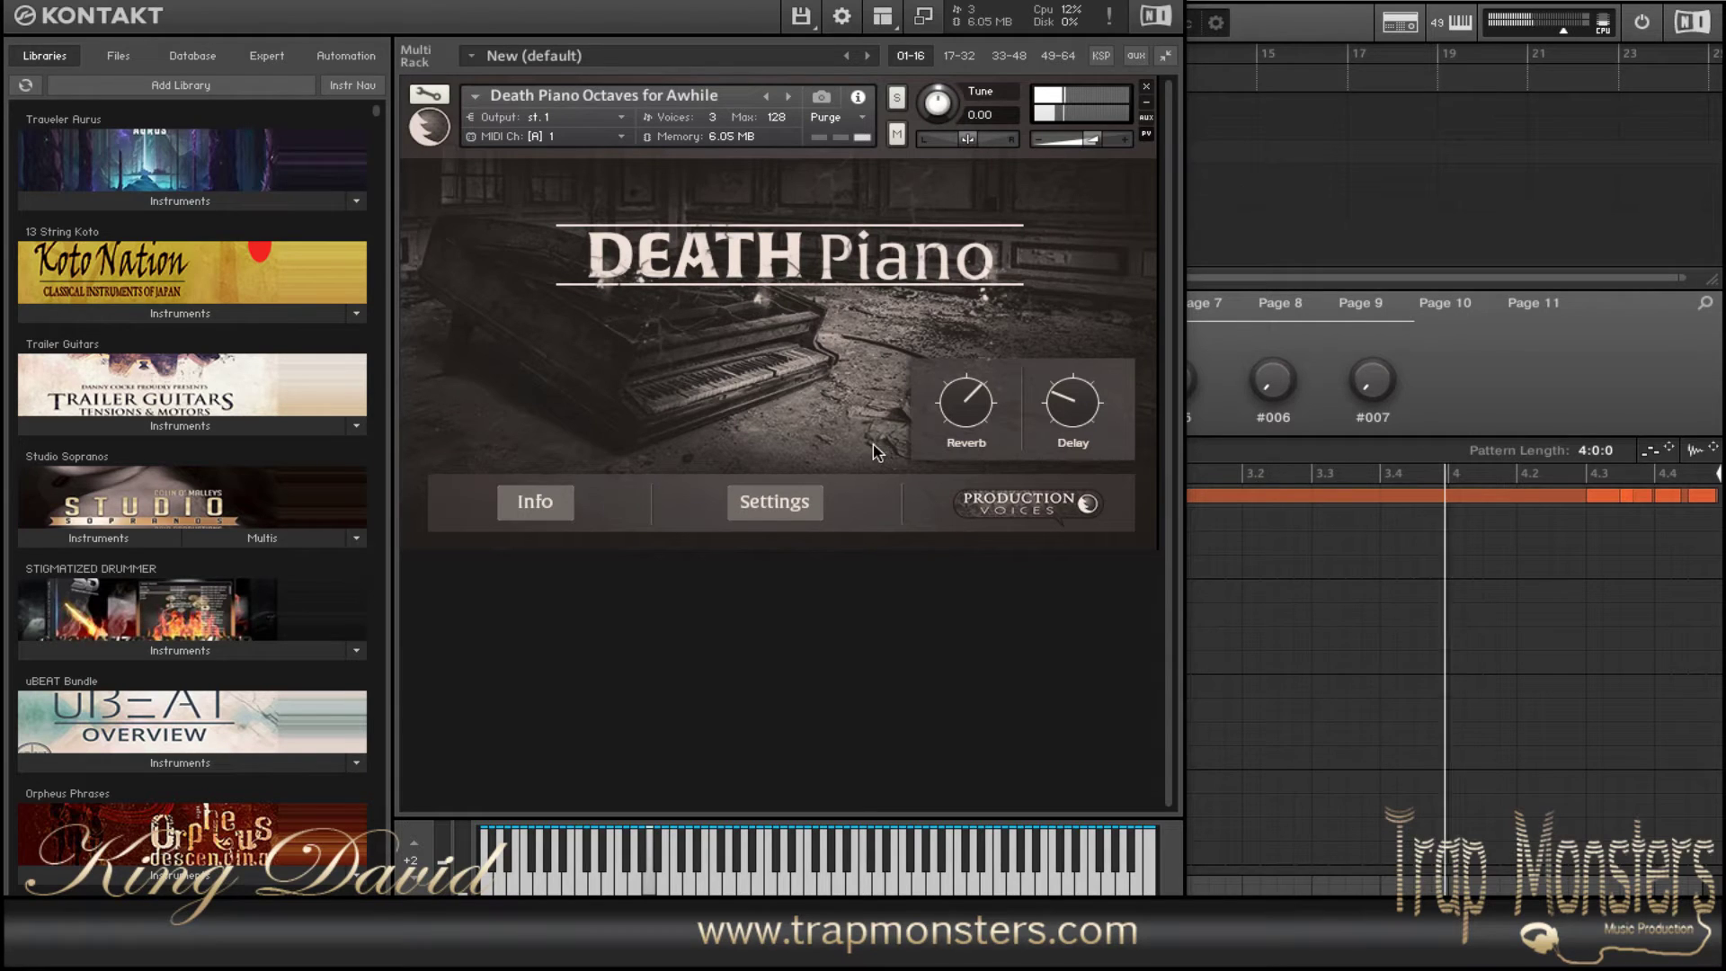
click(760, 509)
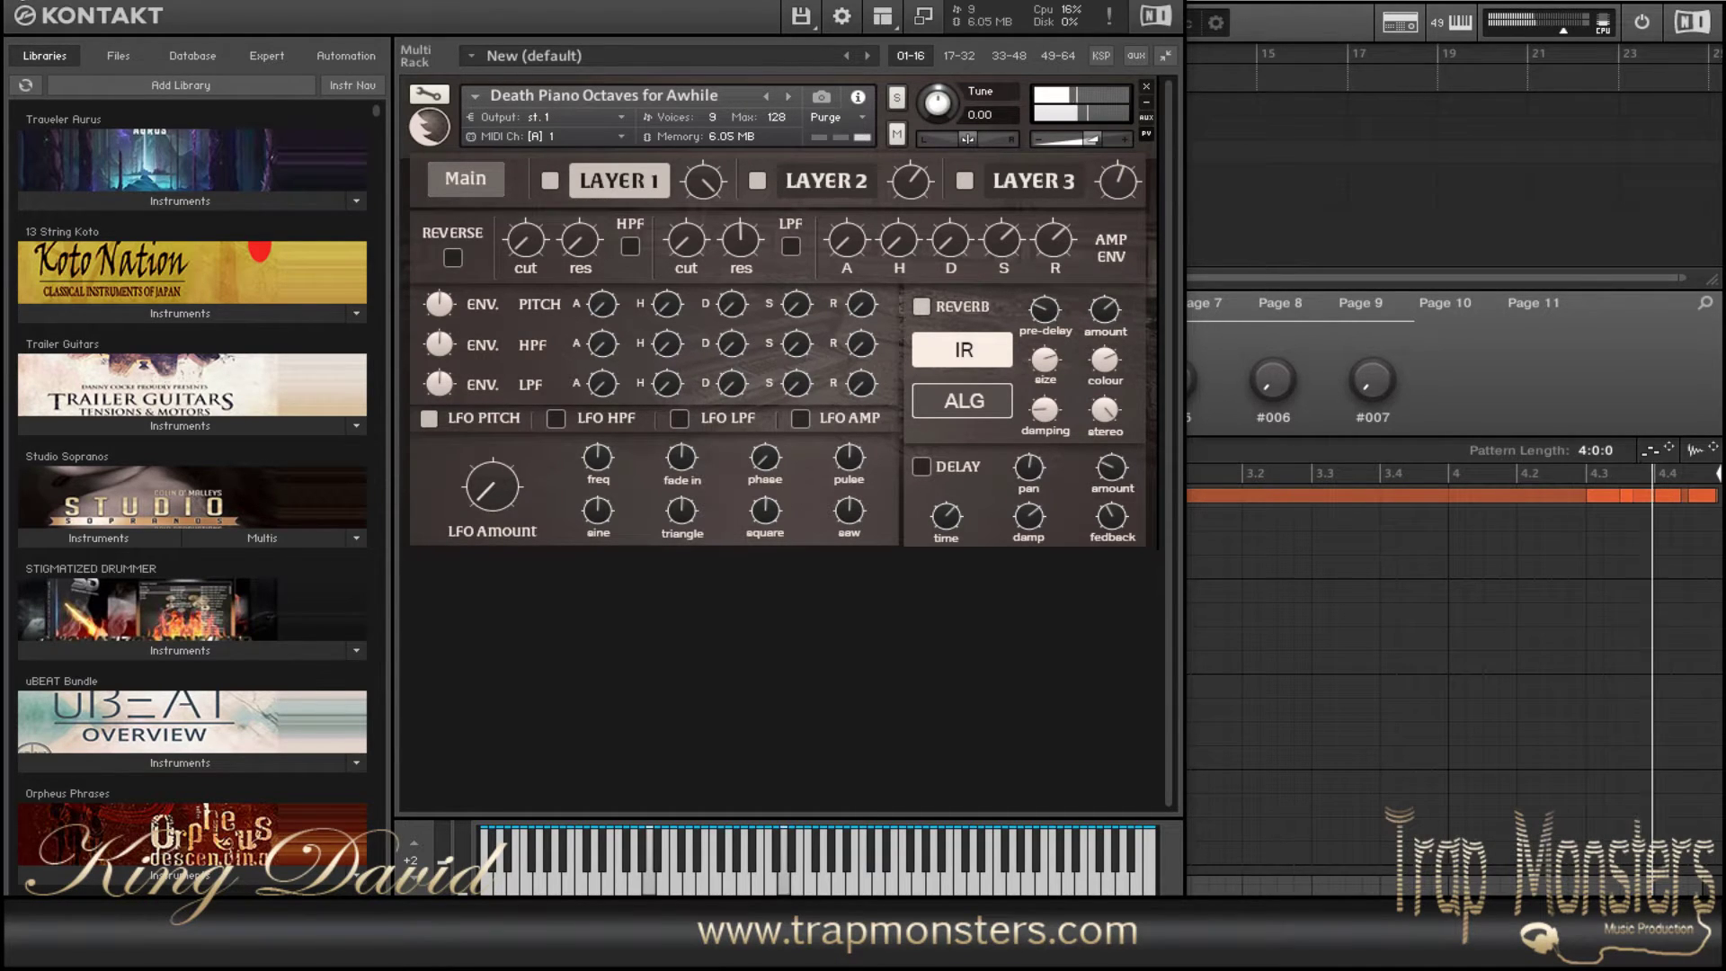
click(18, 1)
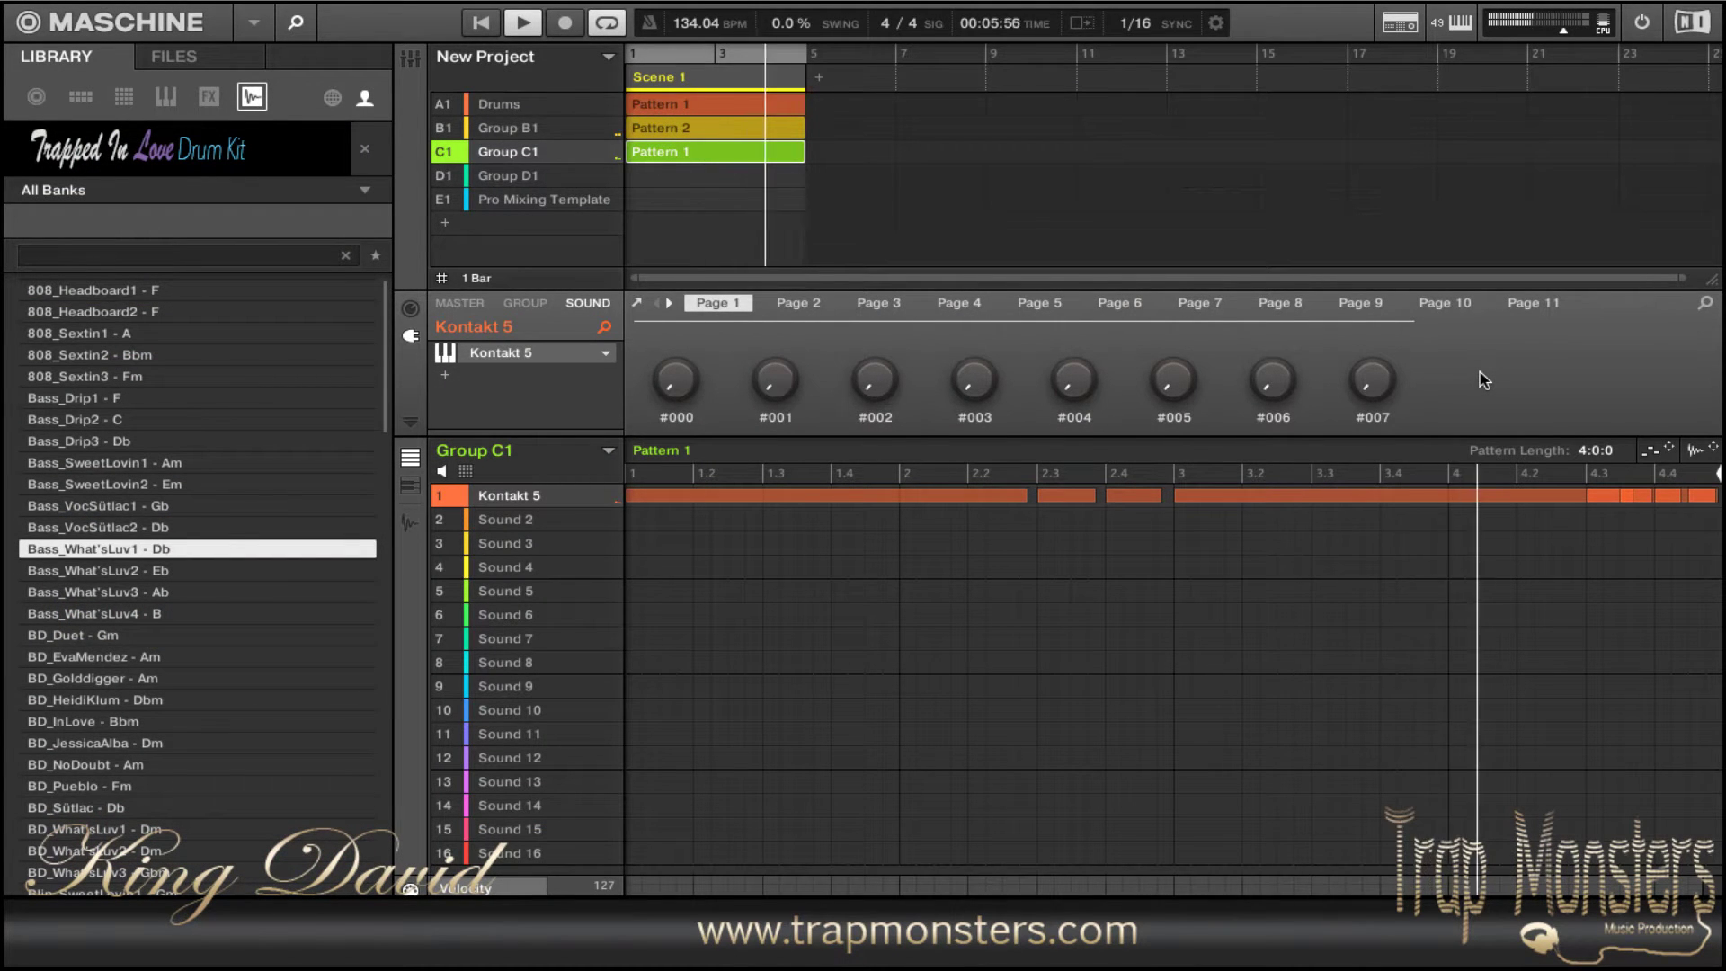
- Undo the Kontakt 5 take in Group C1 and record a new four-bar part into Pattern 1
key(super+z)
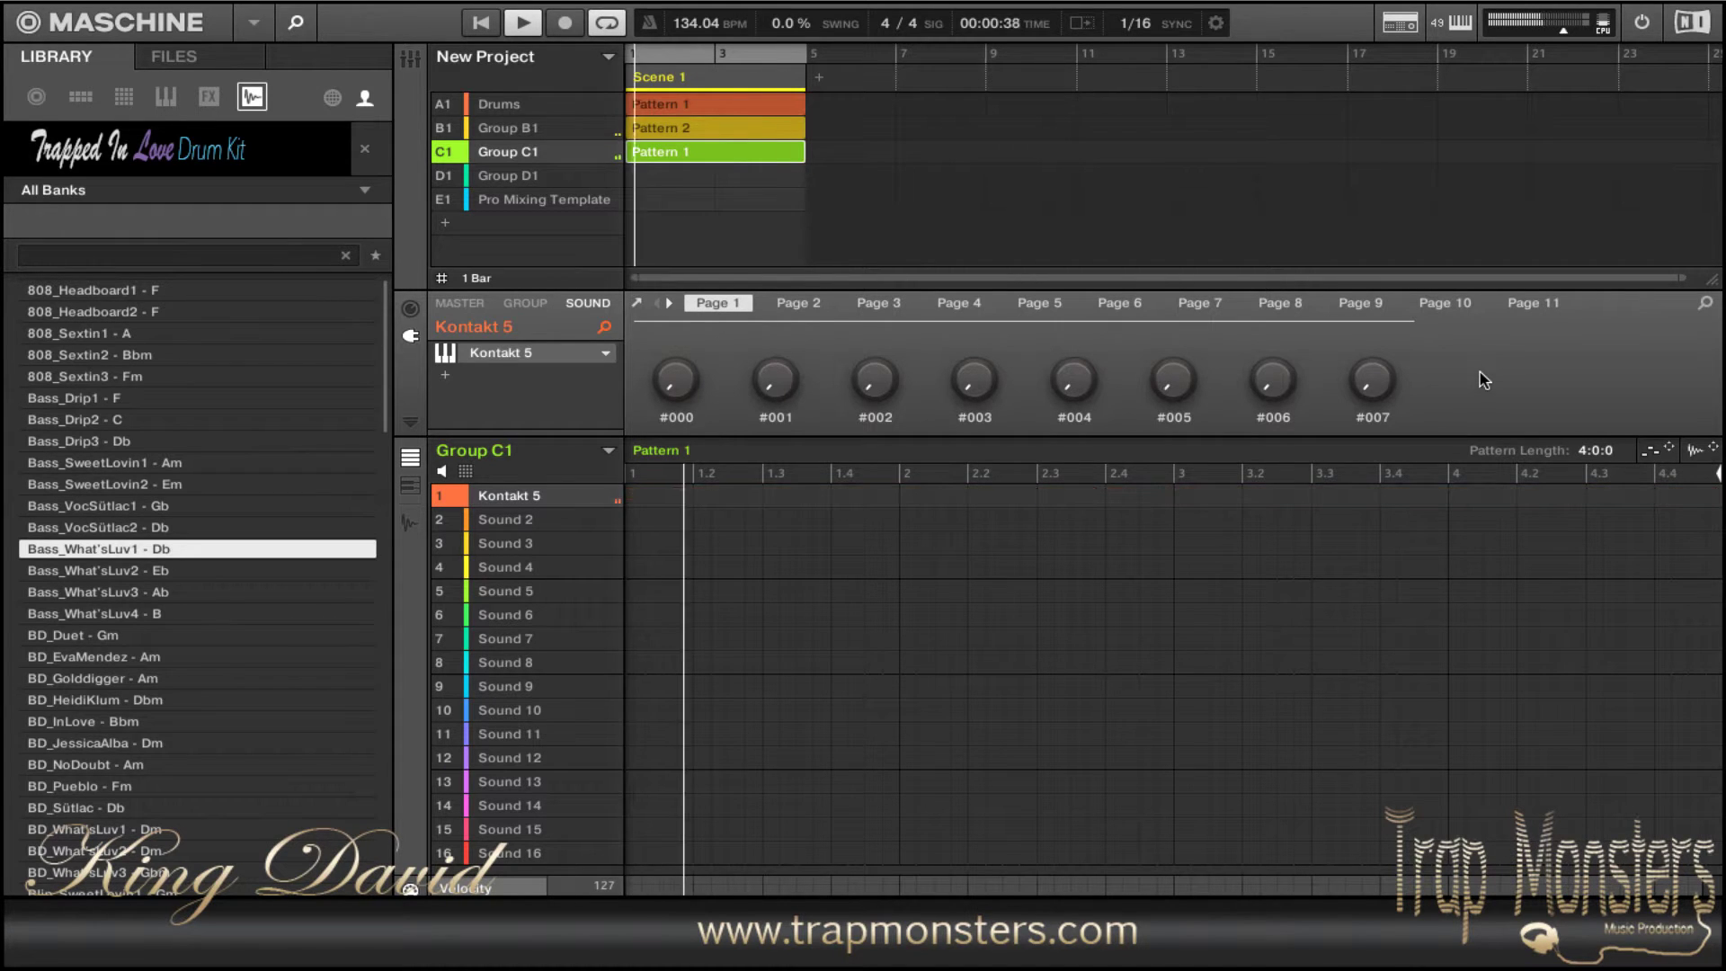
key(space)
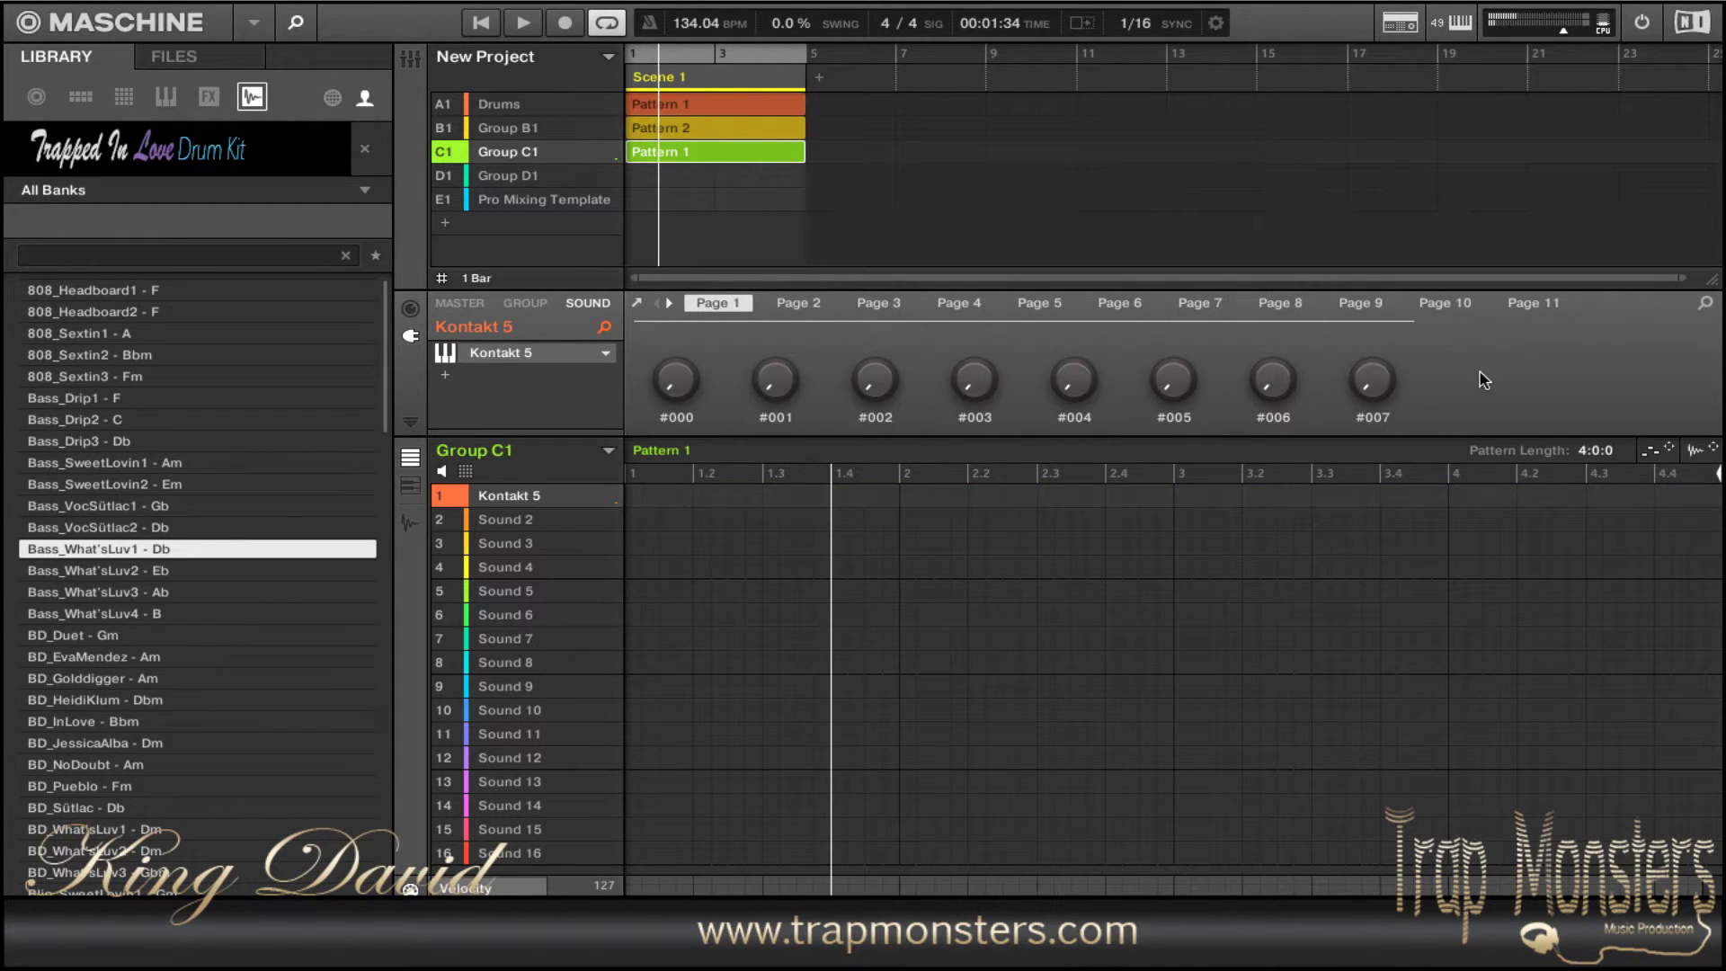
key(super+r)
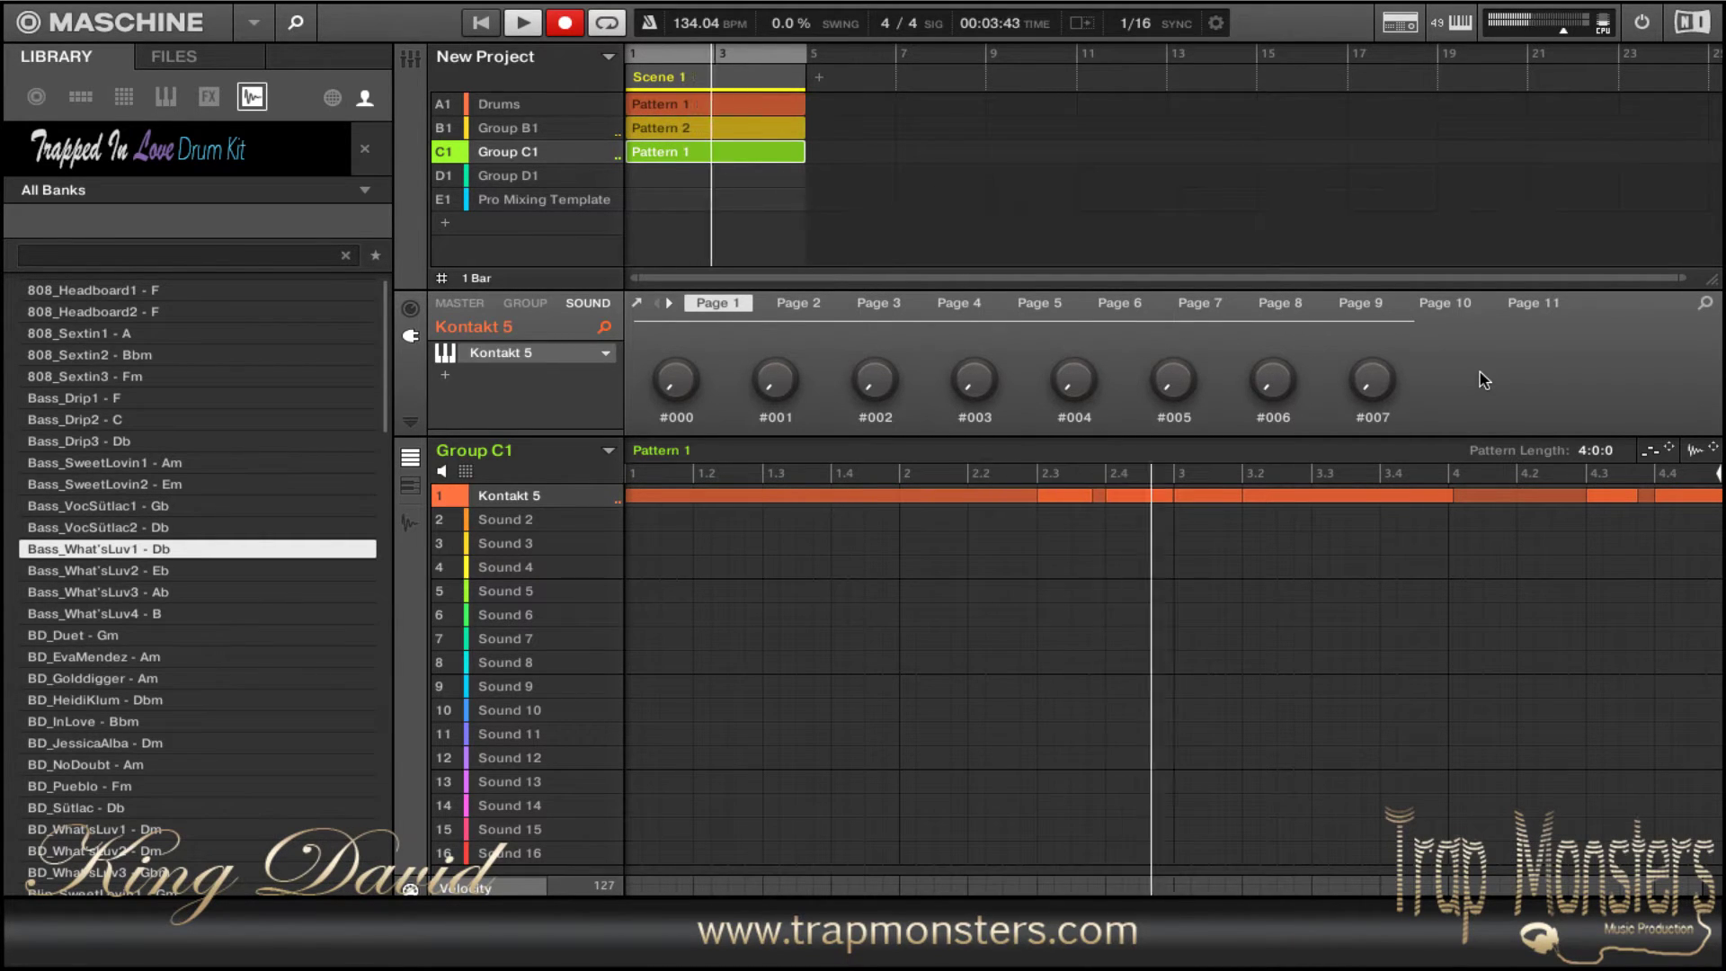
key(r)
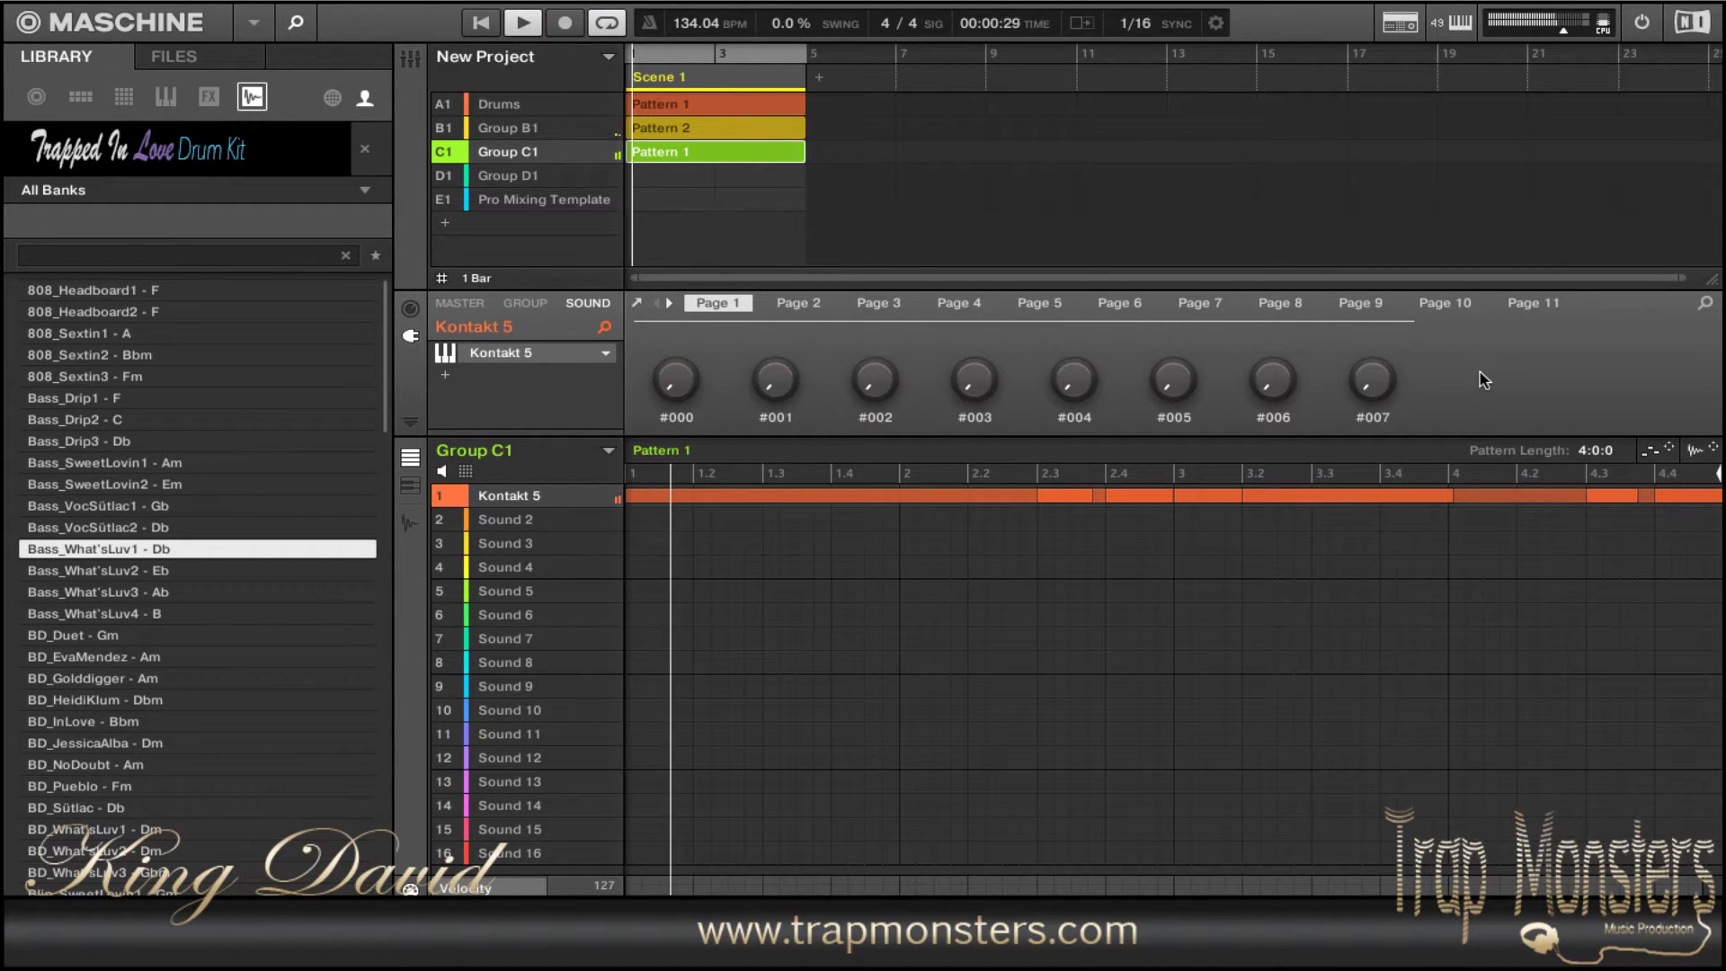
- Record a four-bar Nexus part into Pattern 1 of Group D1
key(Down)
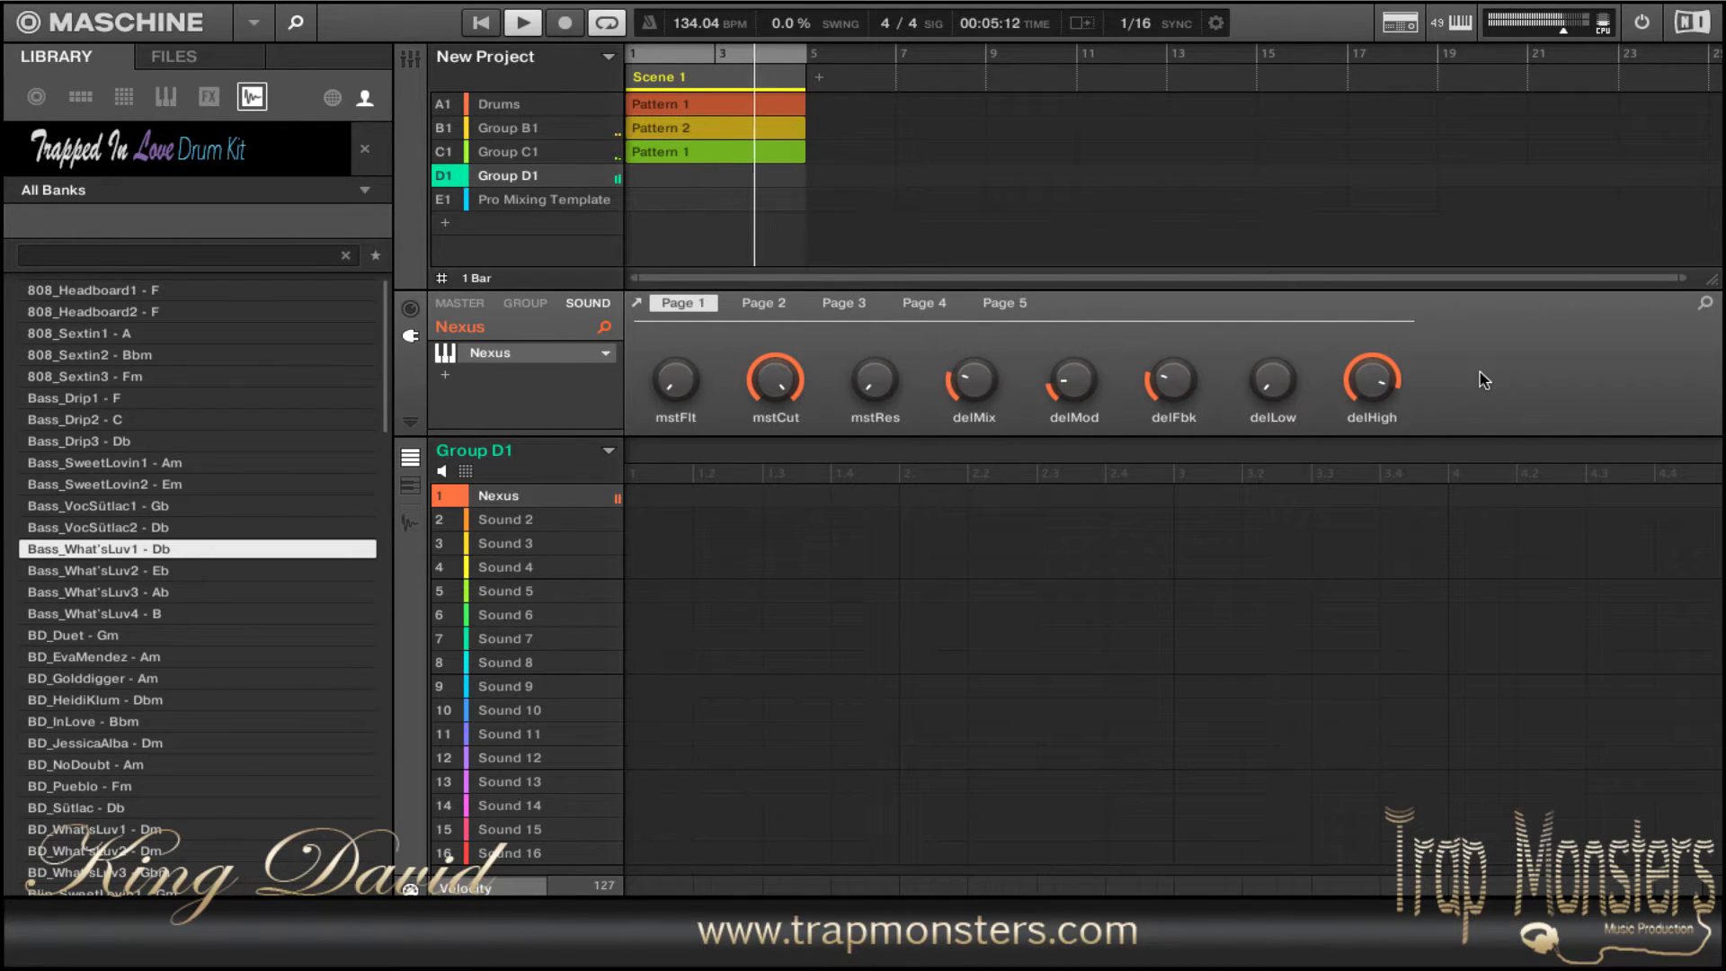
key(space)
key(shift+r)
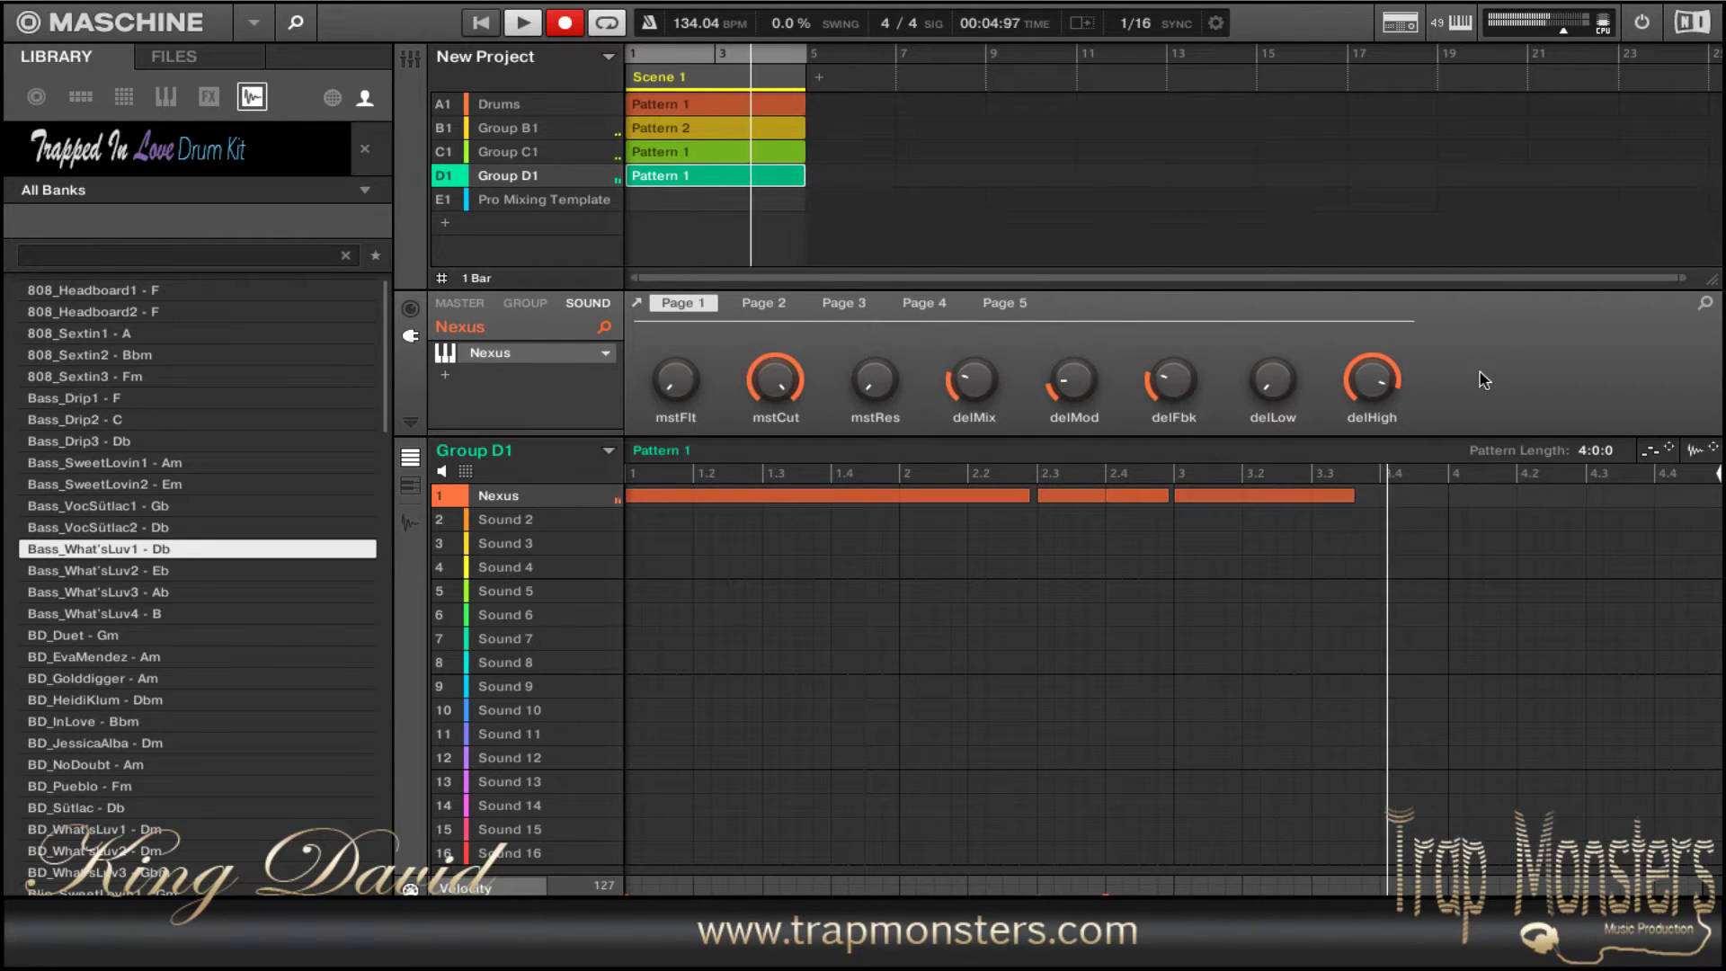
key(super+z)
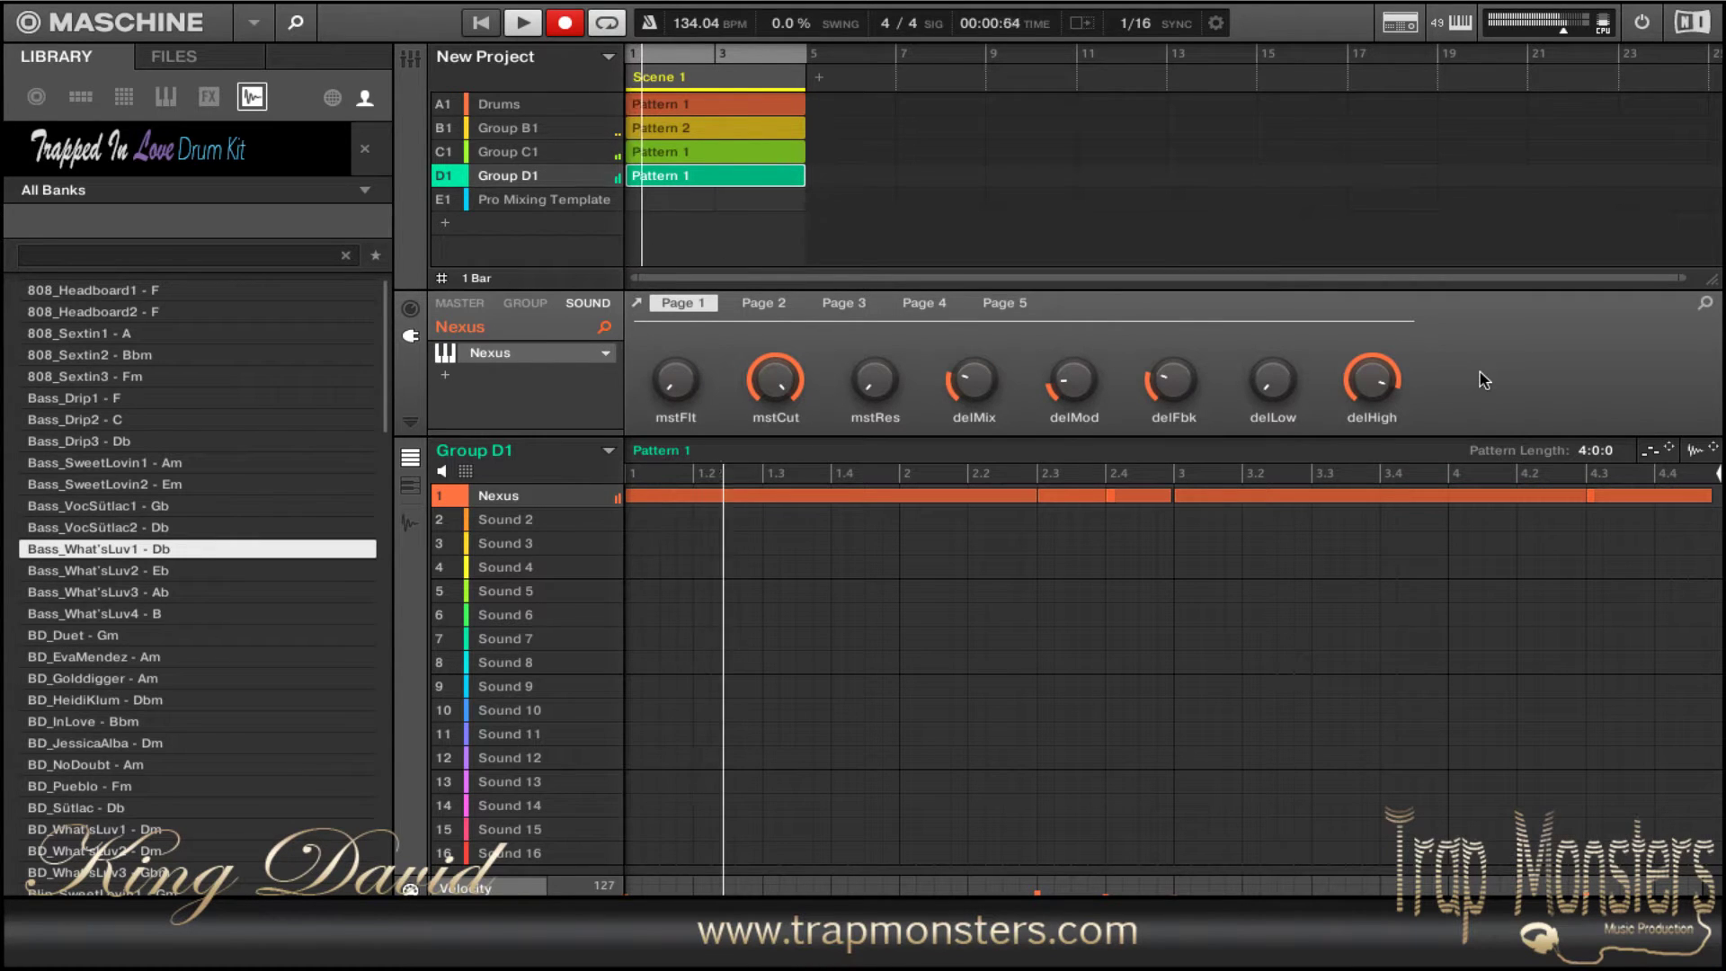
key(r)
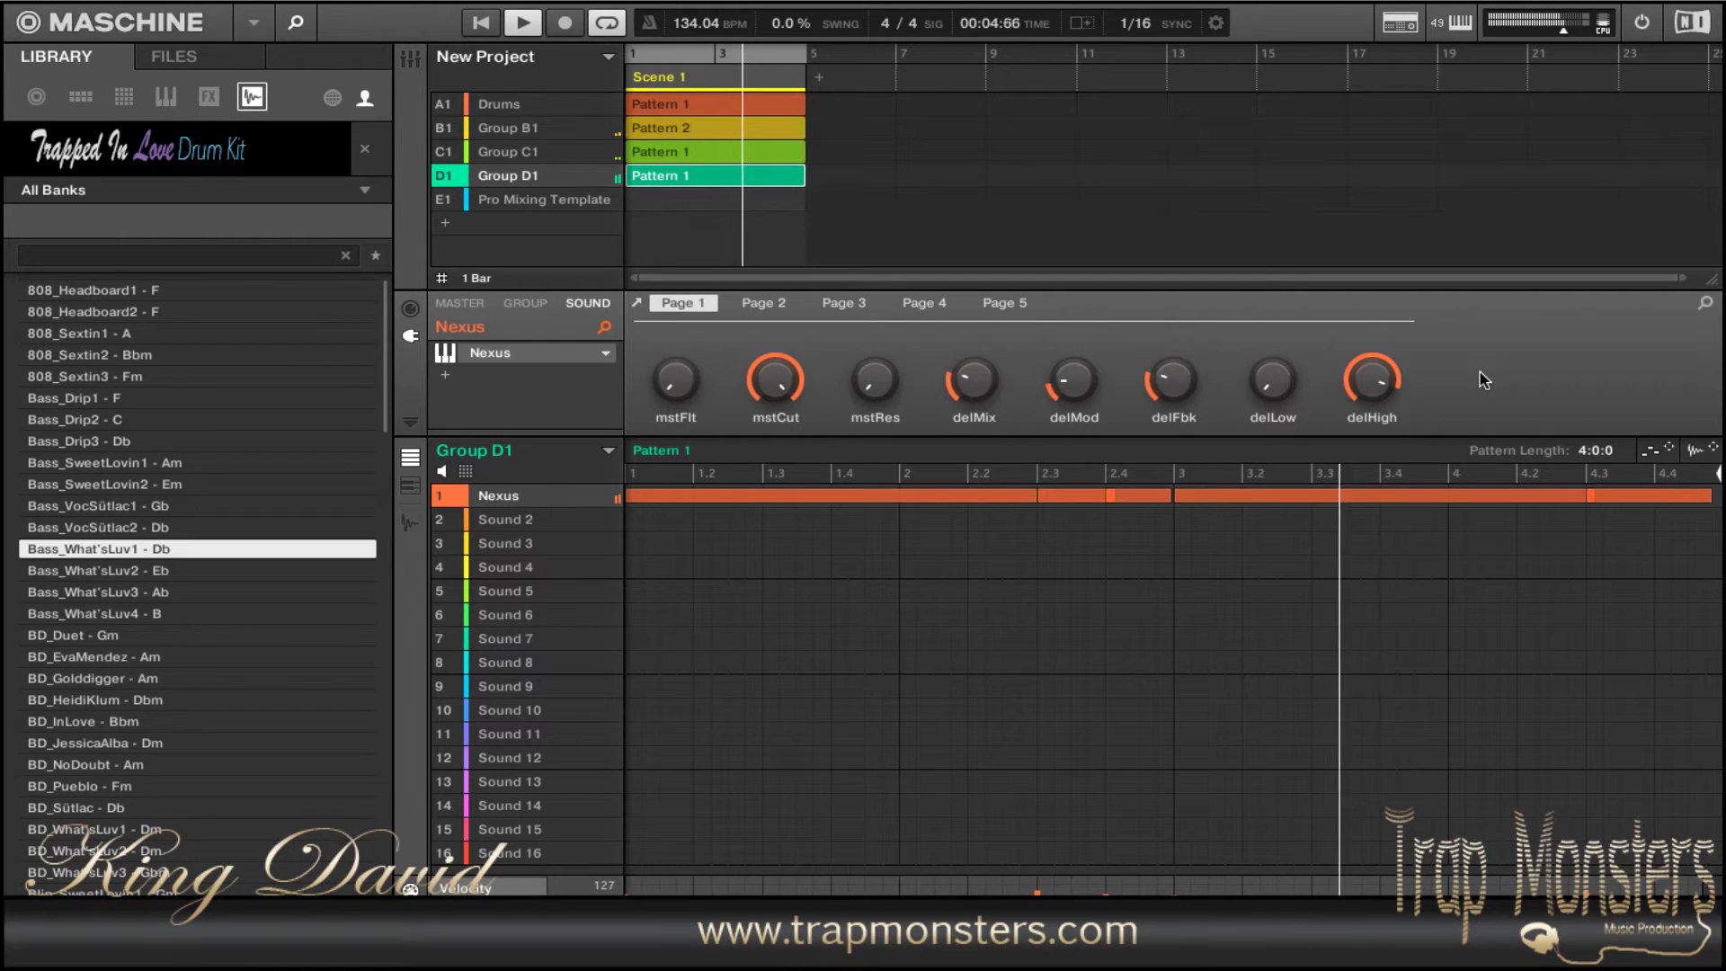
- Audition the kit's bass drum samples and load BD_What'sLuv3 - Gbm into Sounds 1 and 2 of the Drums group
key(1)
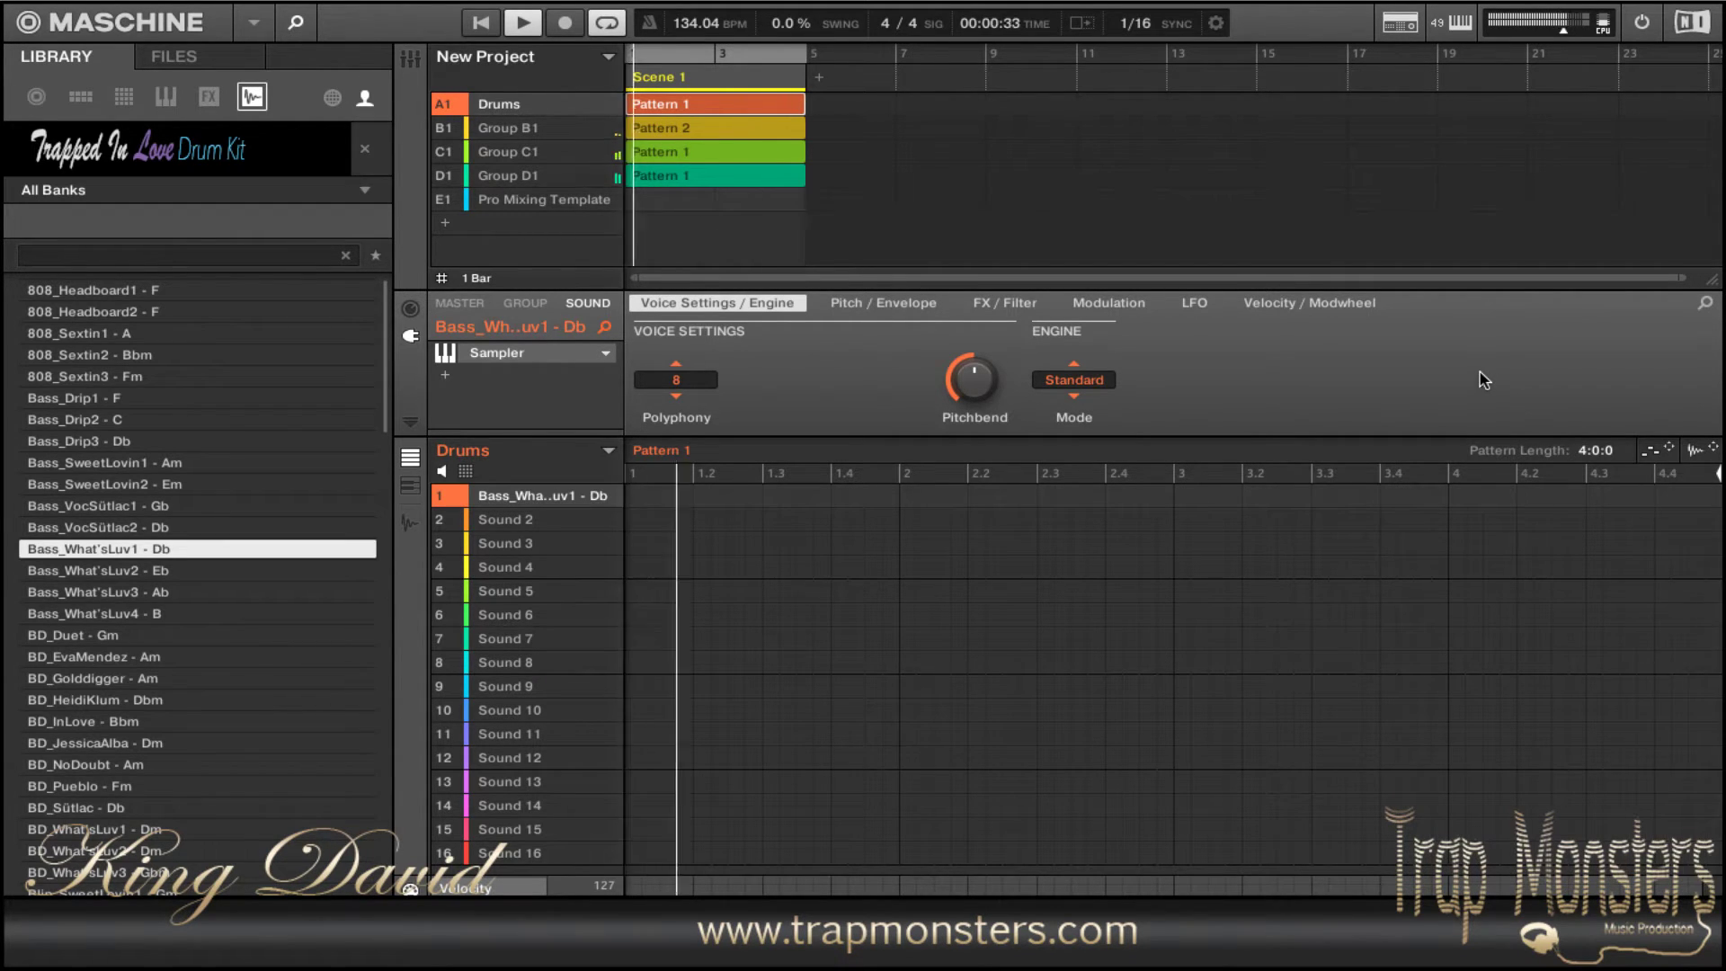
key(Down)
key(Down)
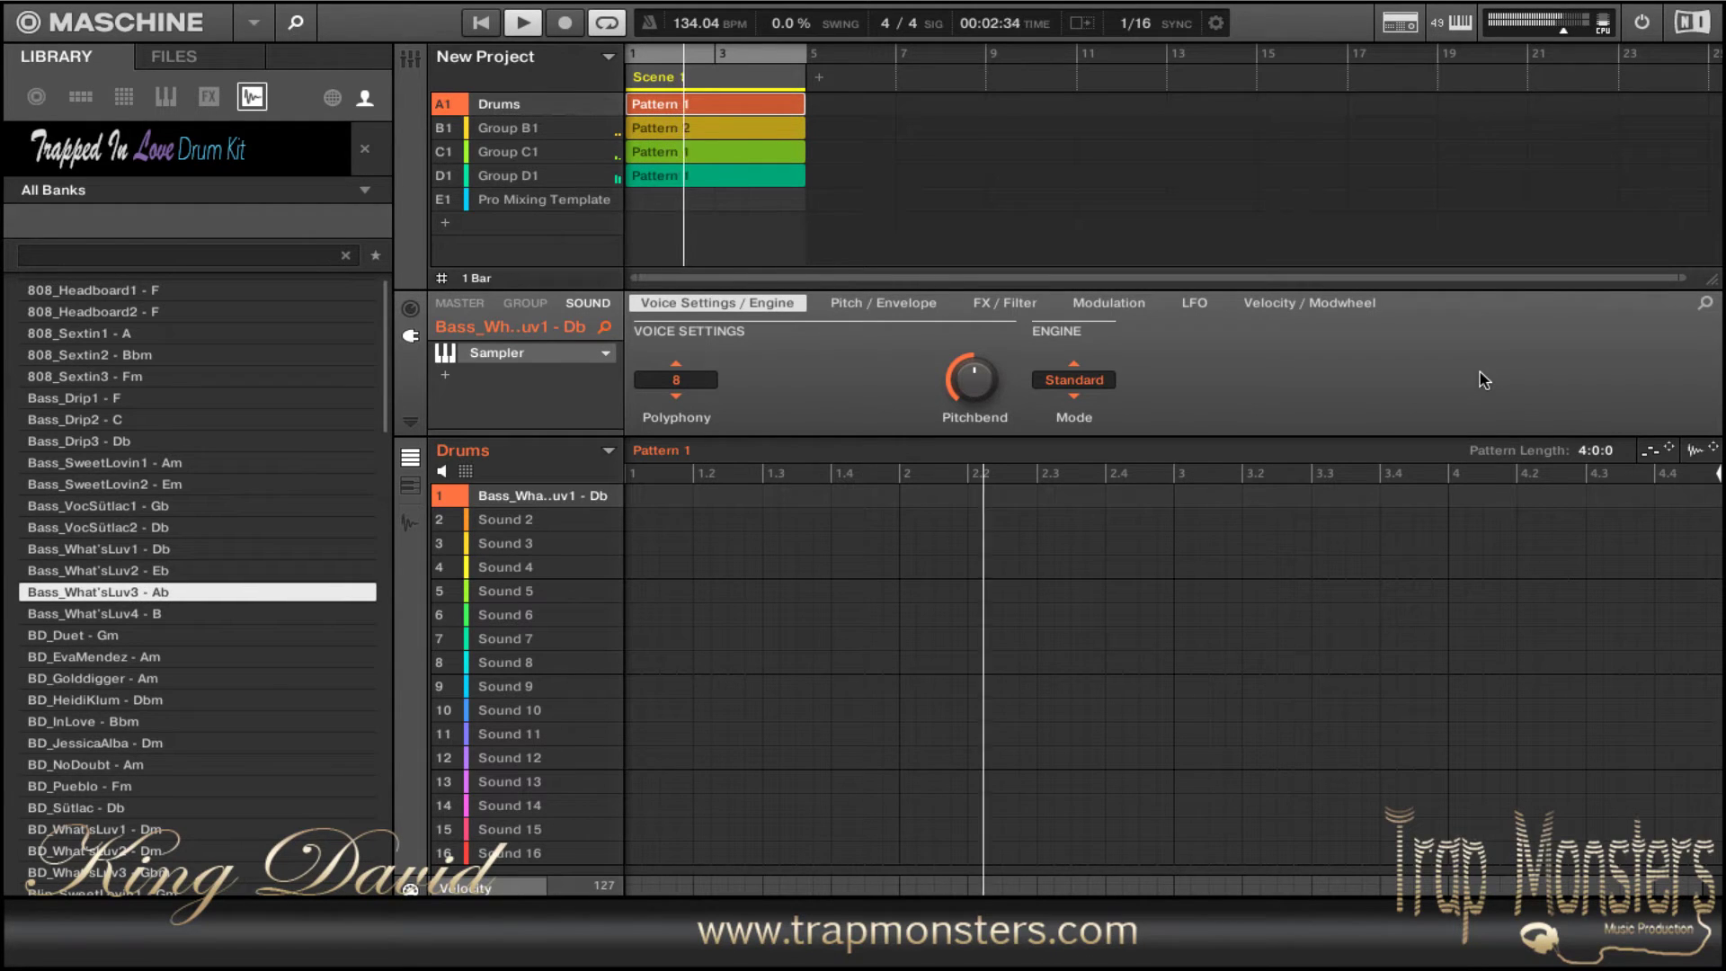
key(Down)
key(Down)
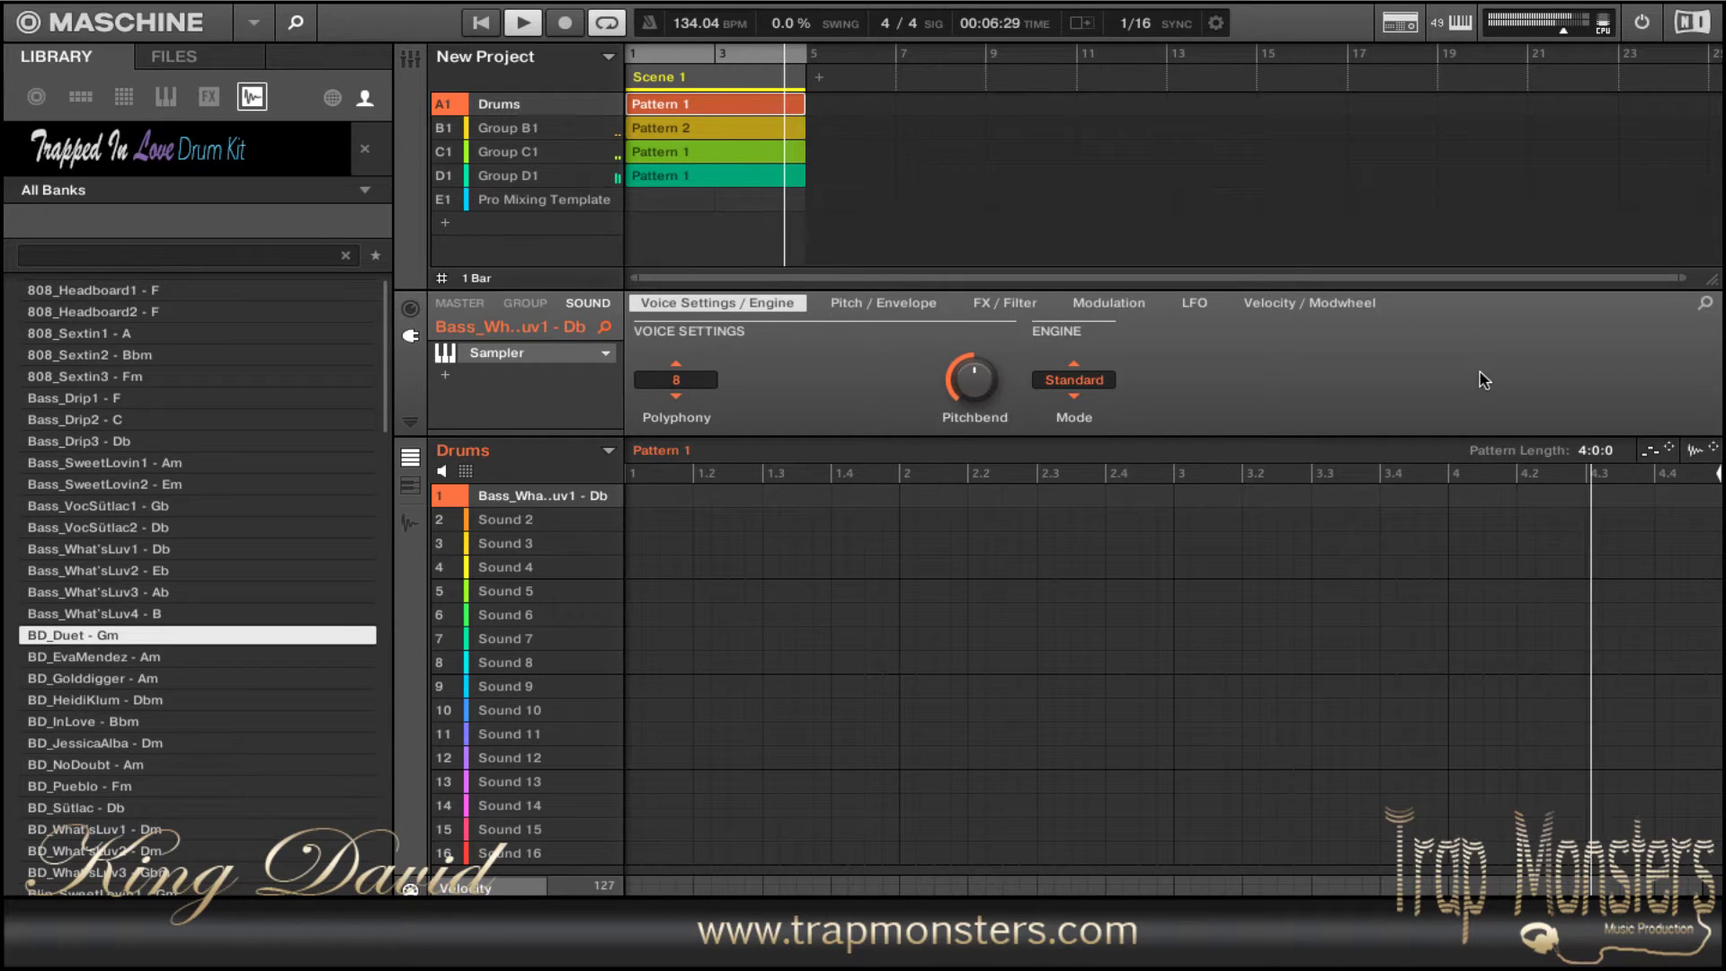
key(Down)
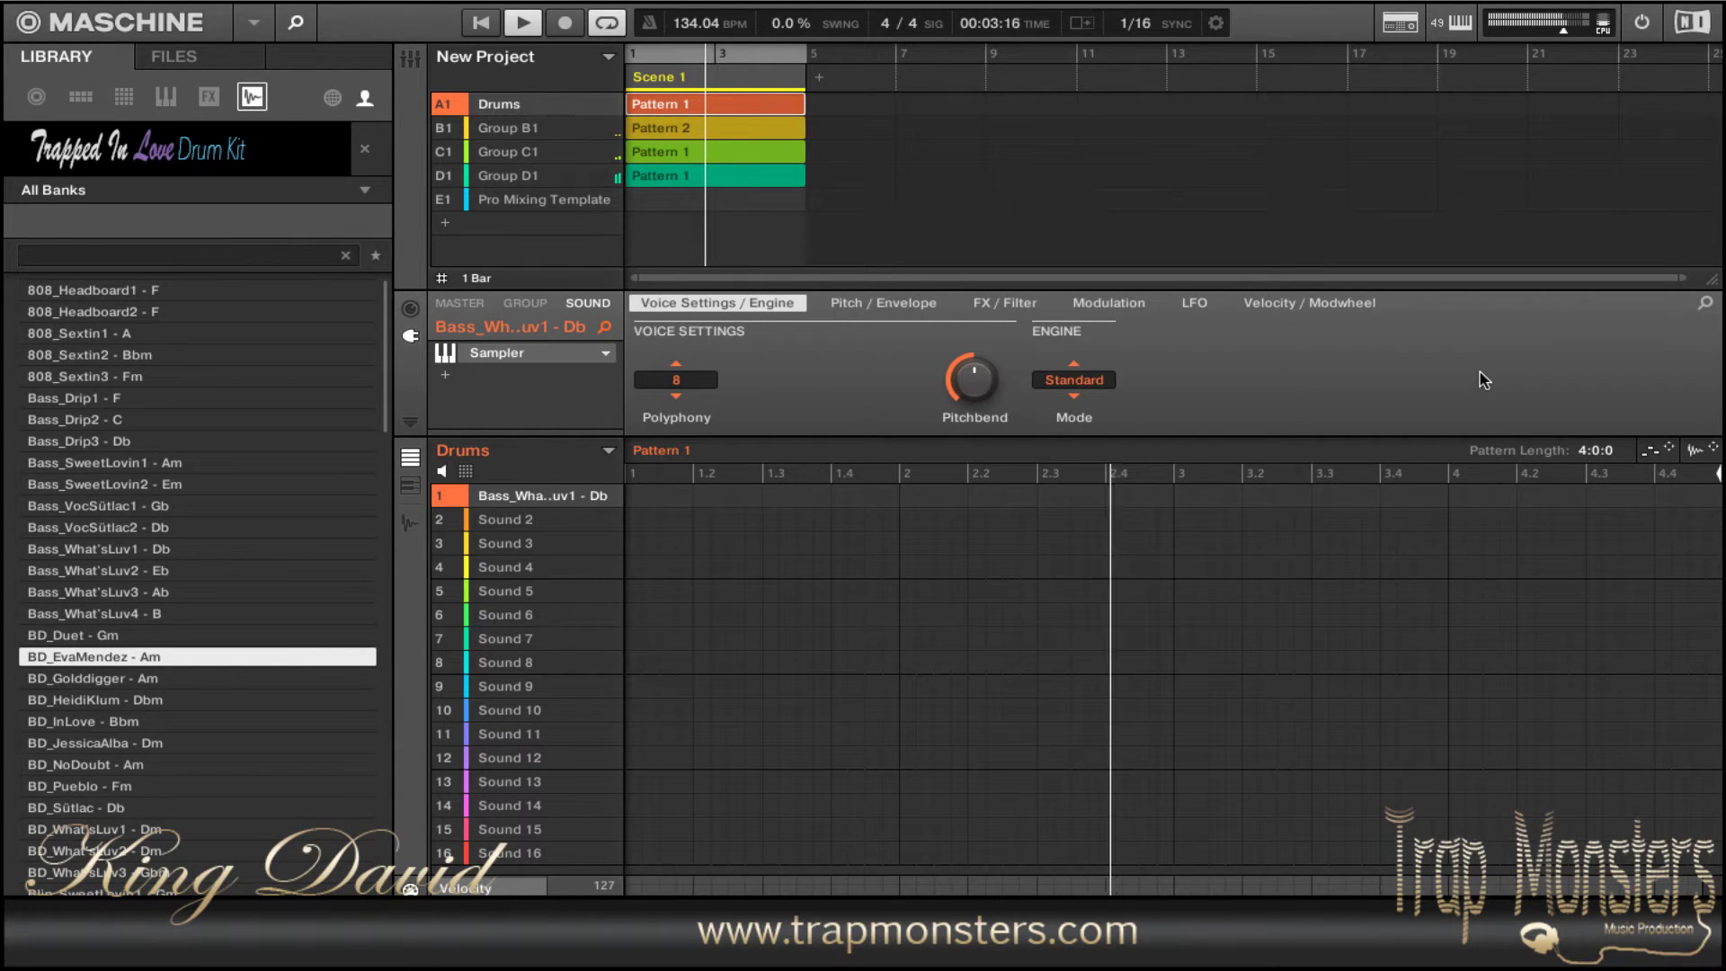
key(Down)
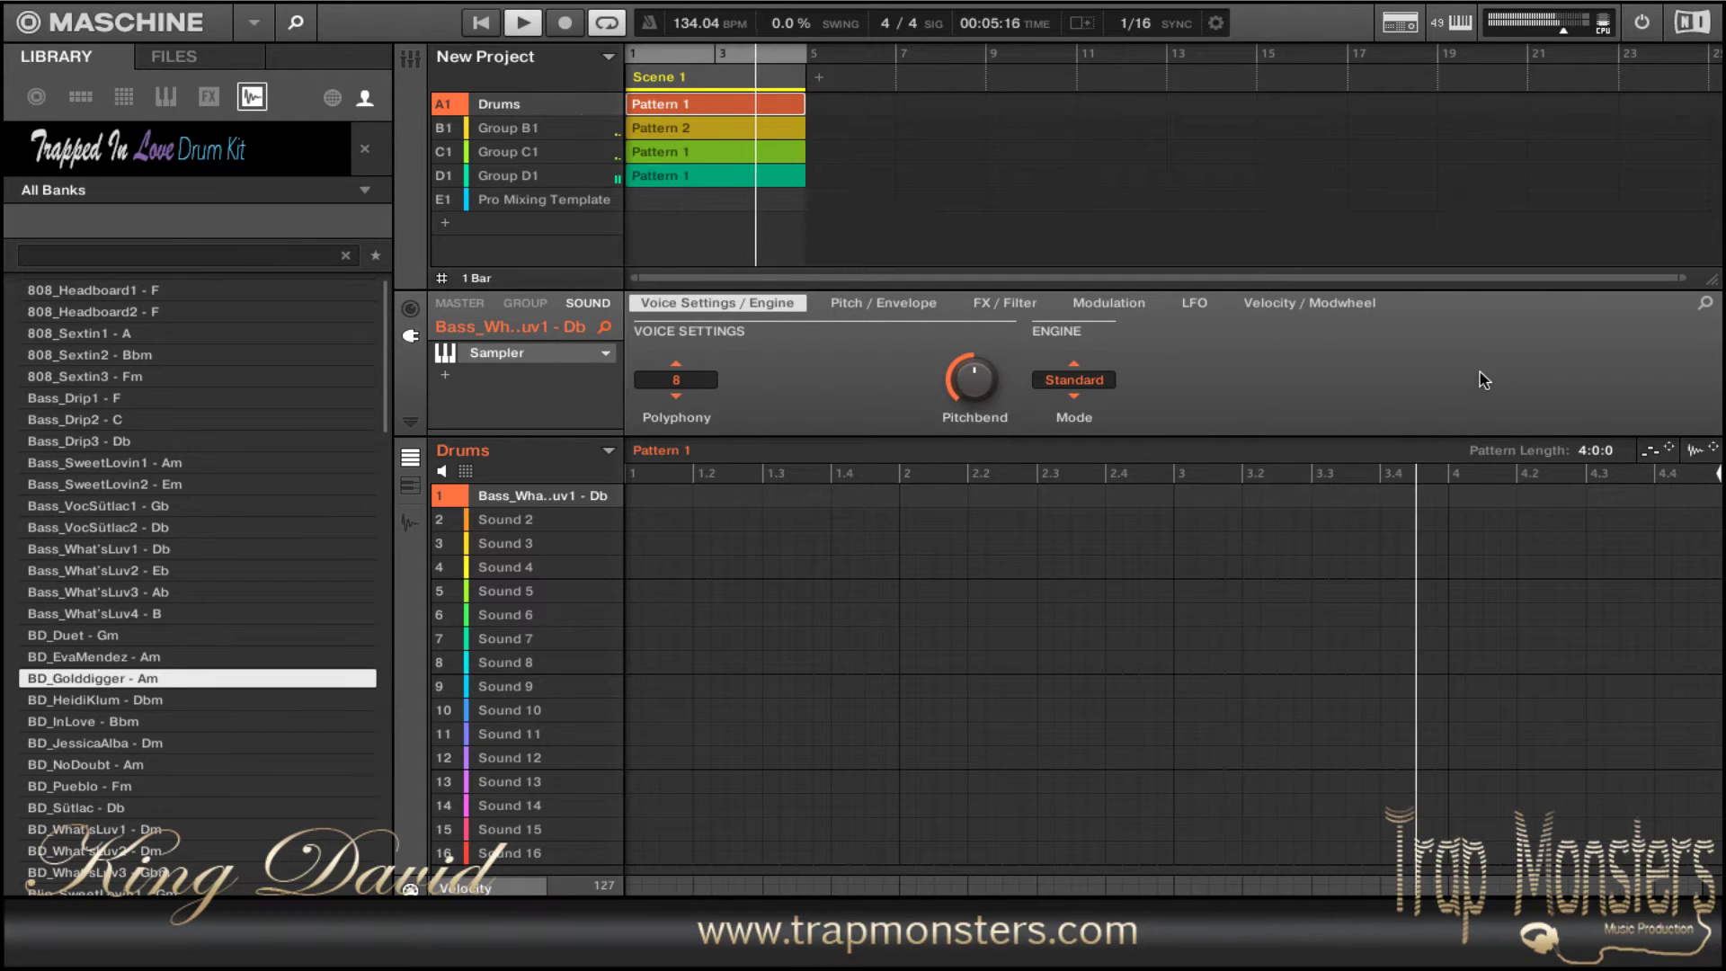
key(Down)
key(Down)
key(Down)
key(Down)
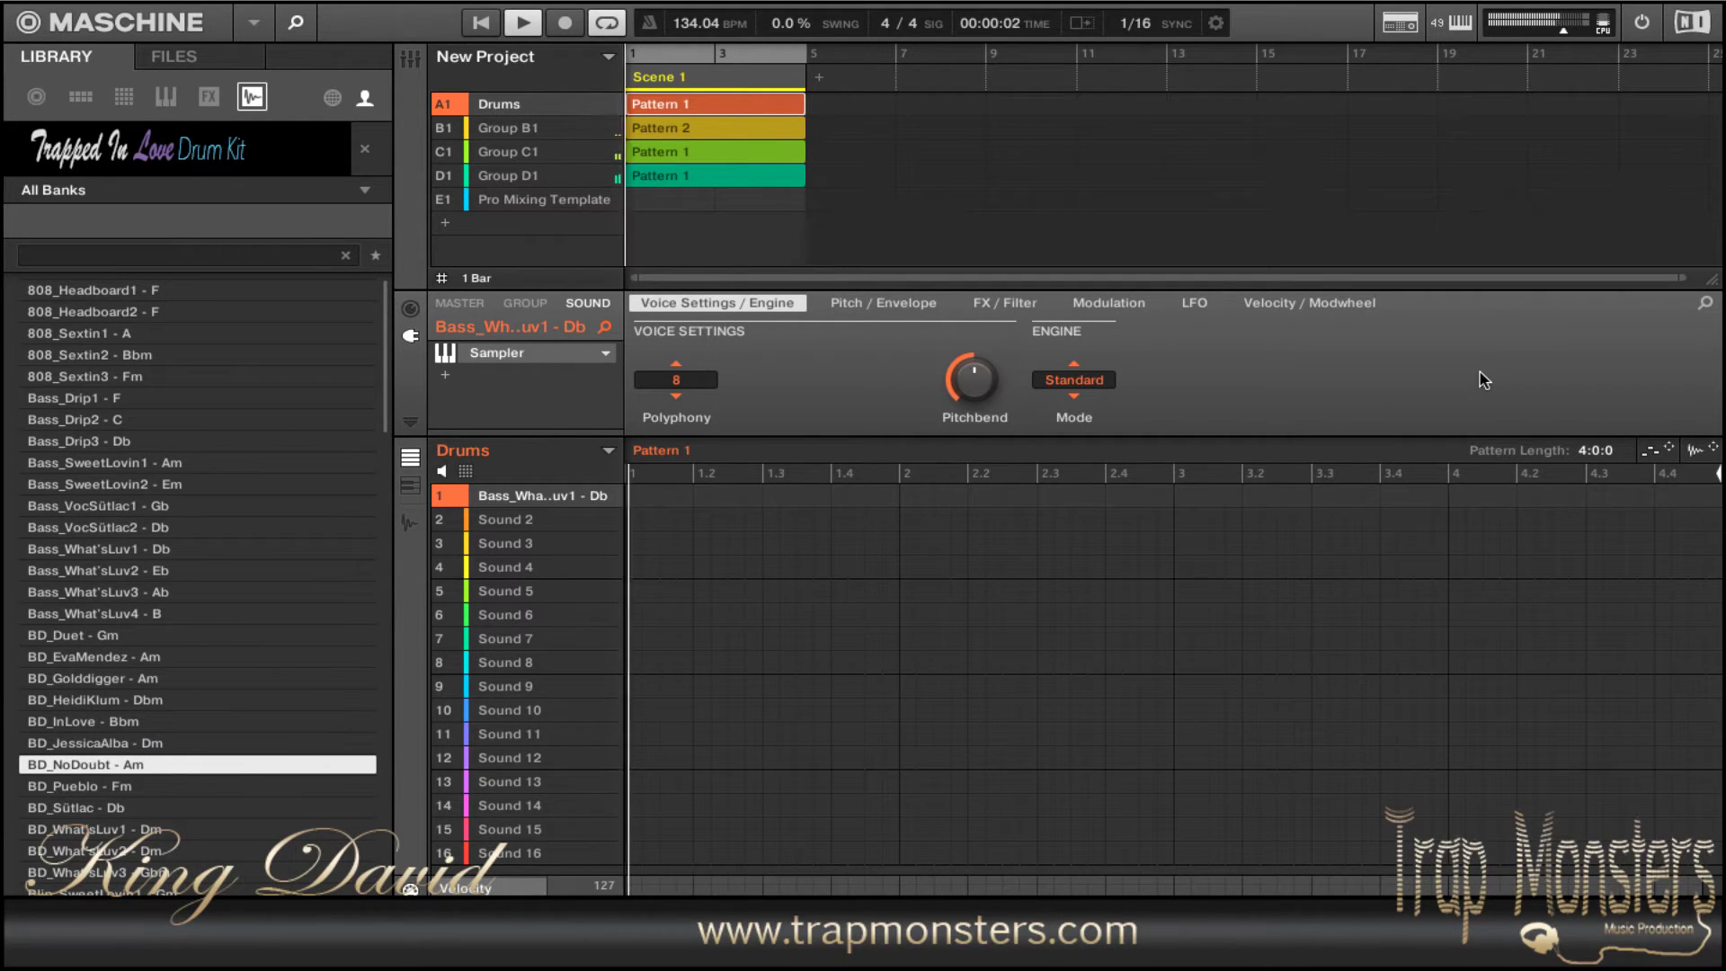
key(Down)
key(Down)
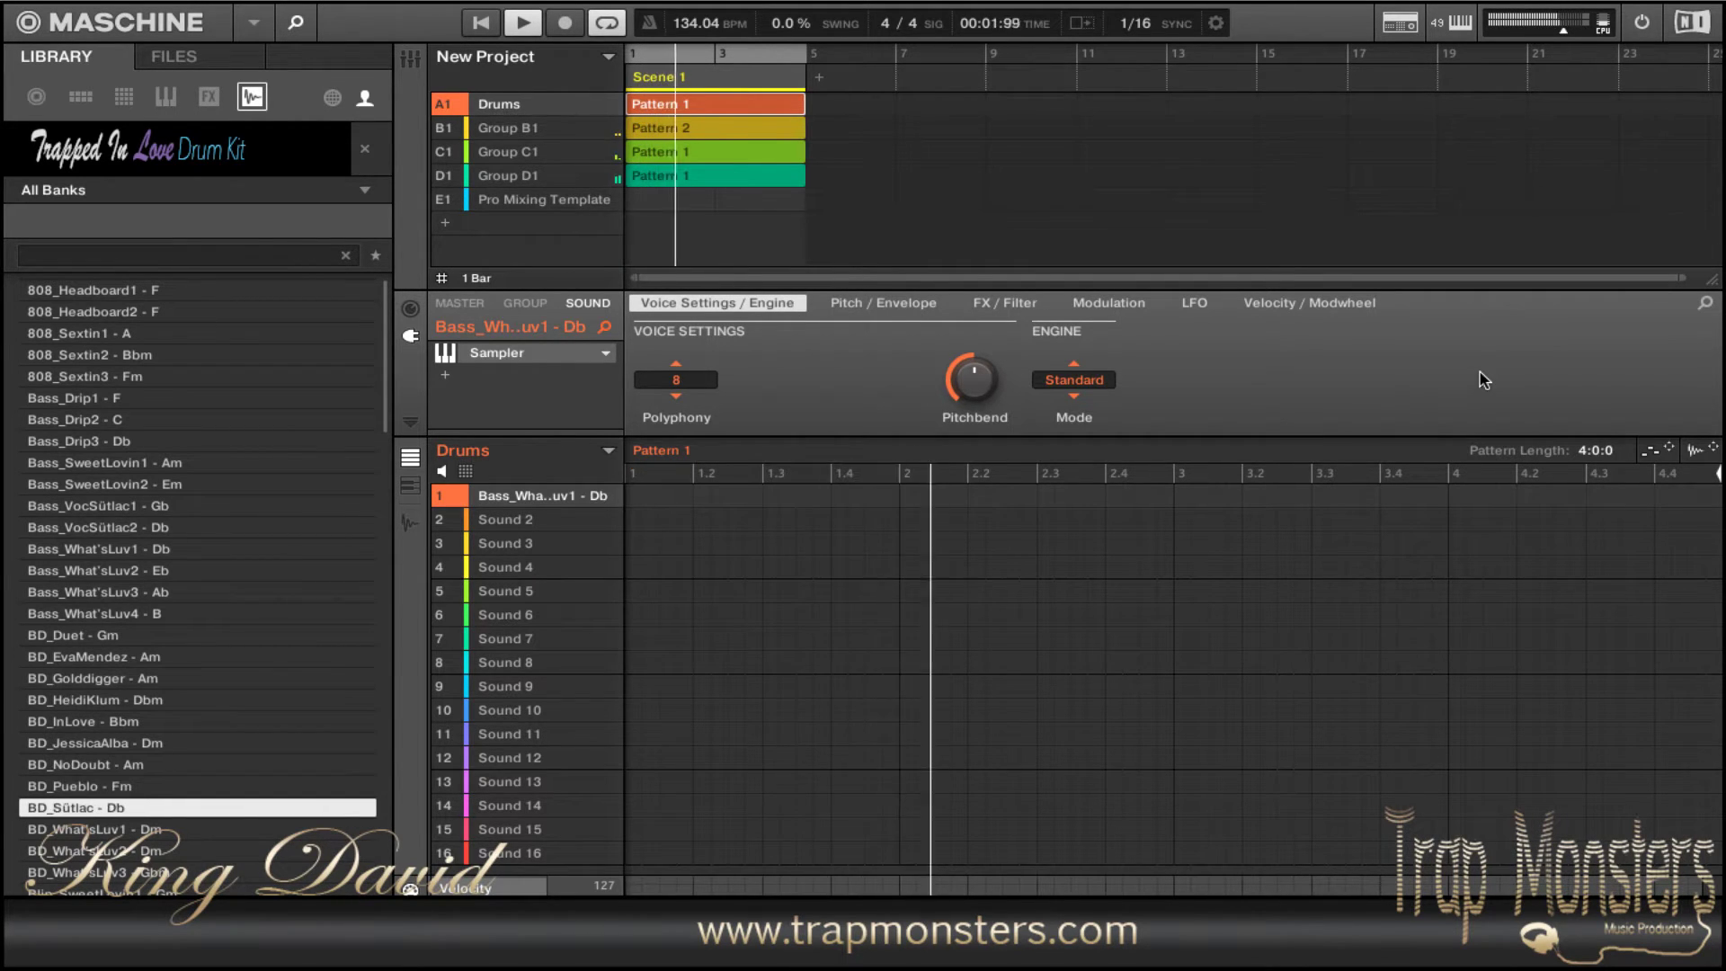
key(Down)
key(Down)
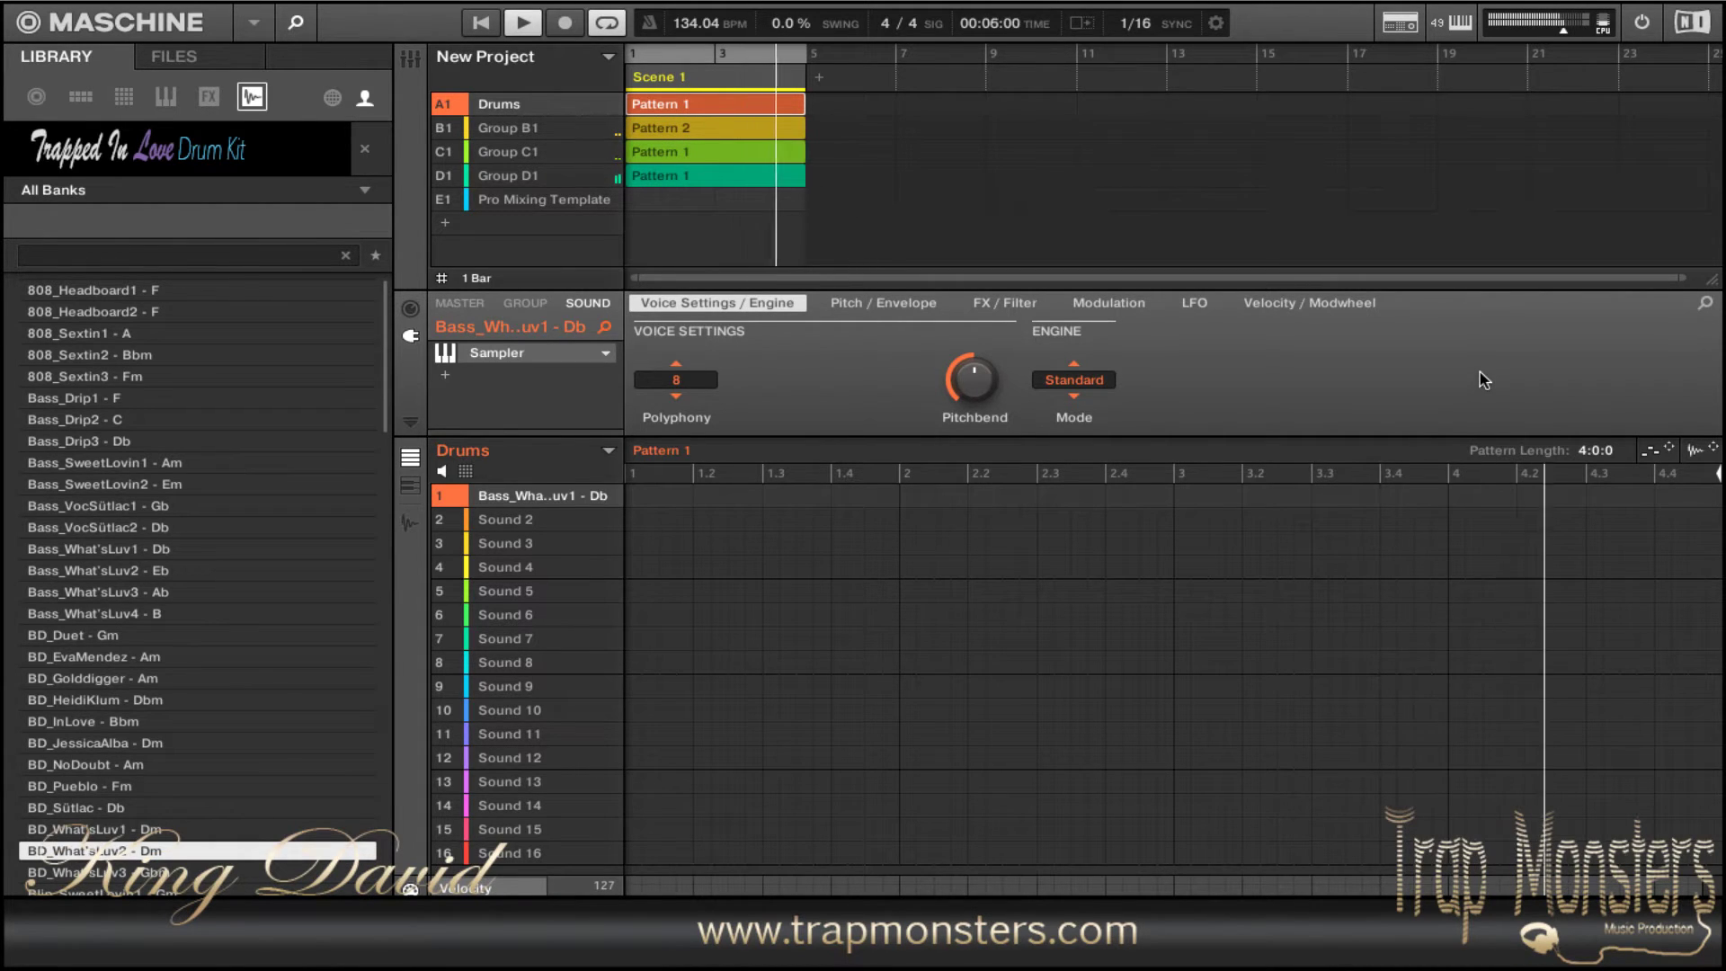
key(Down)
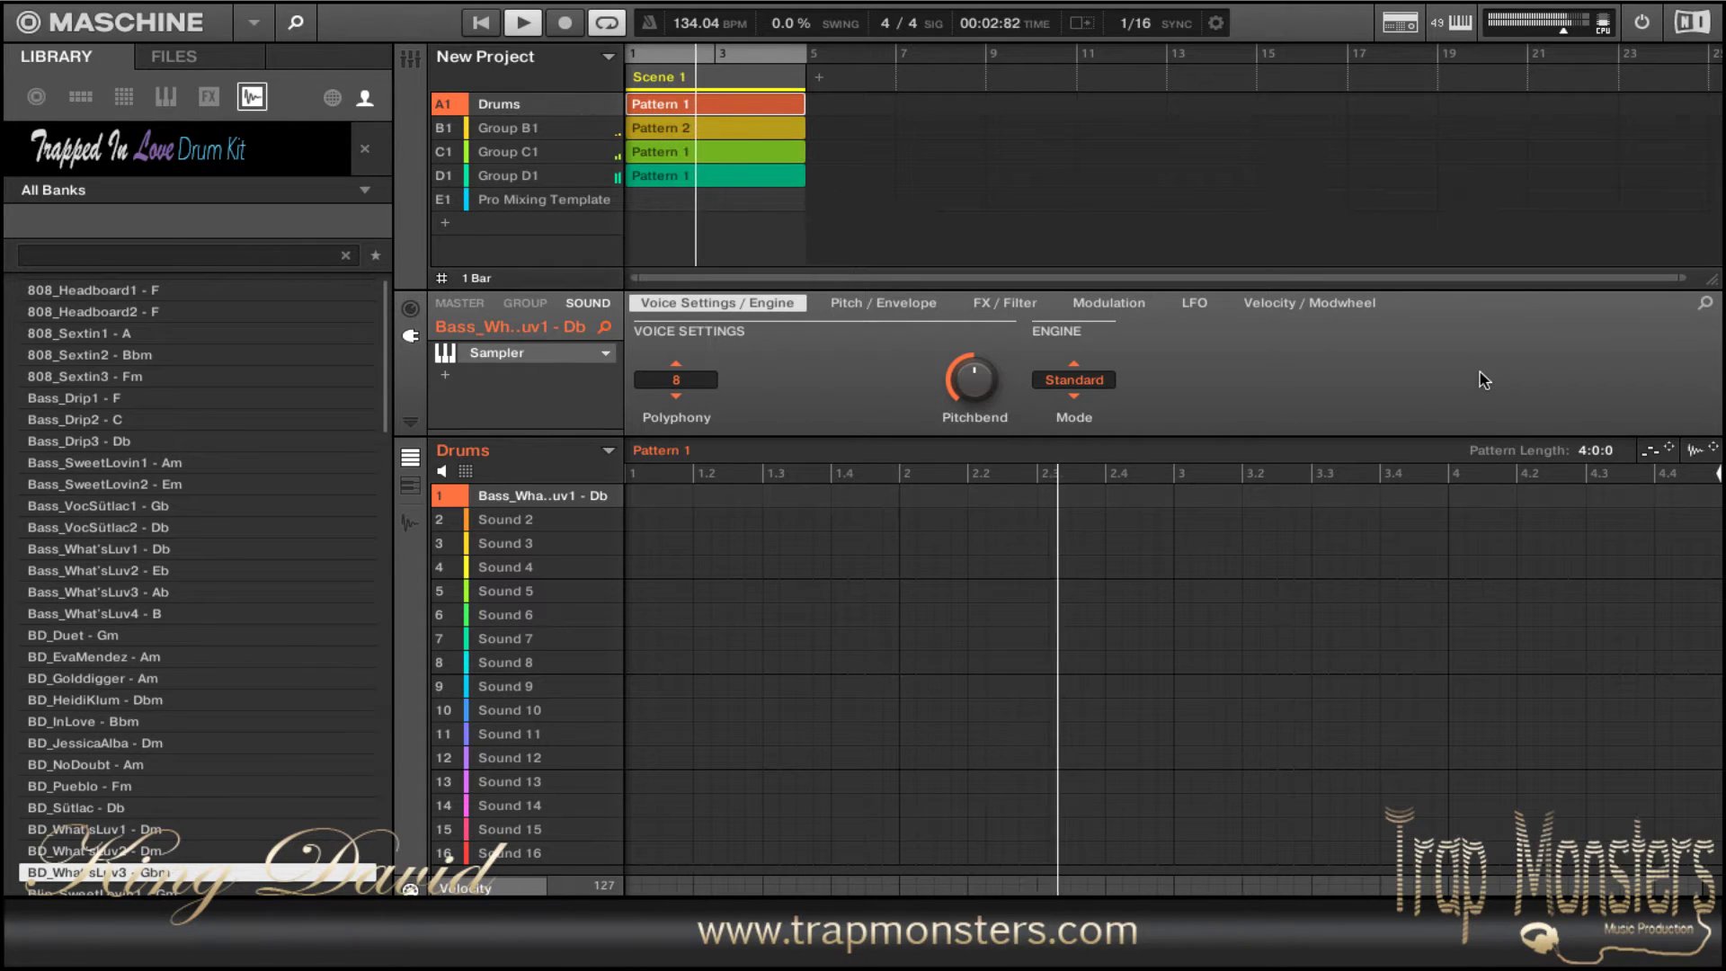
key(Return)
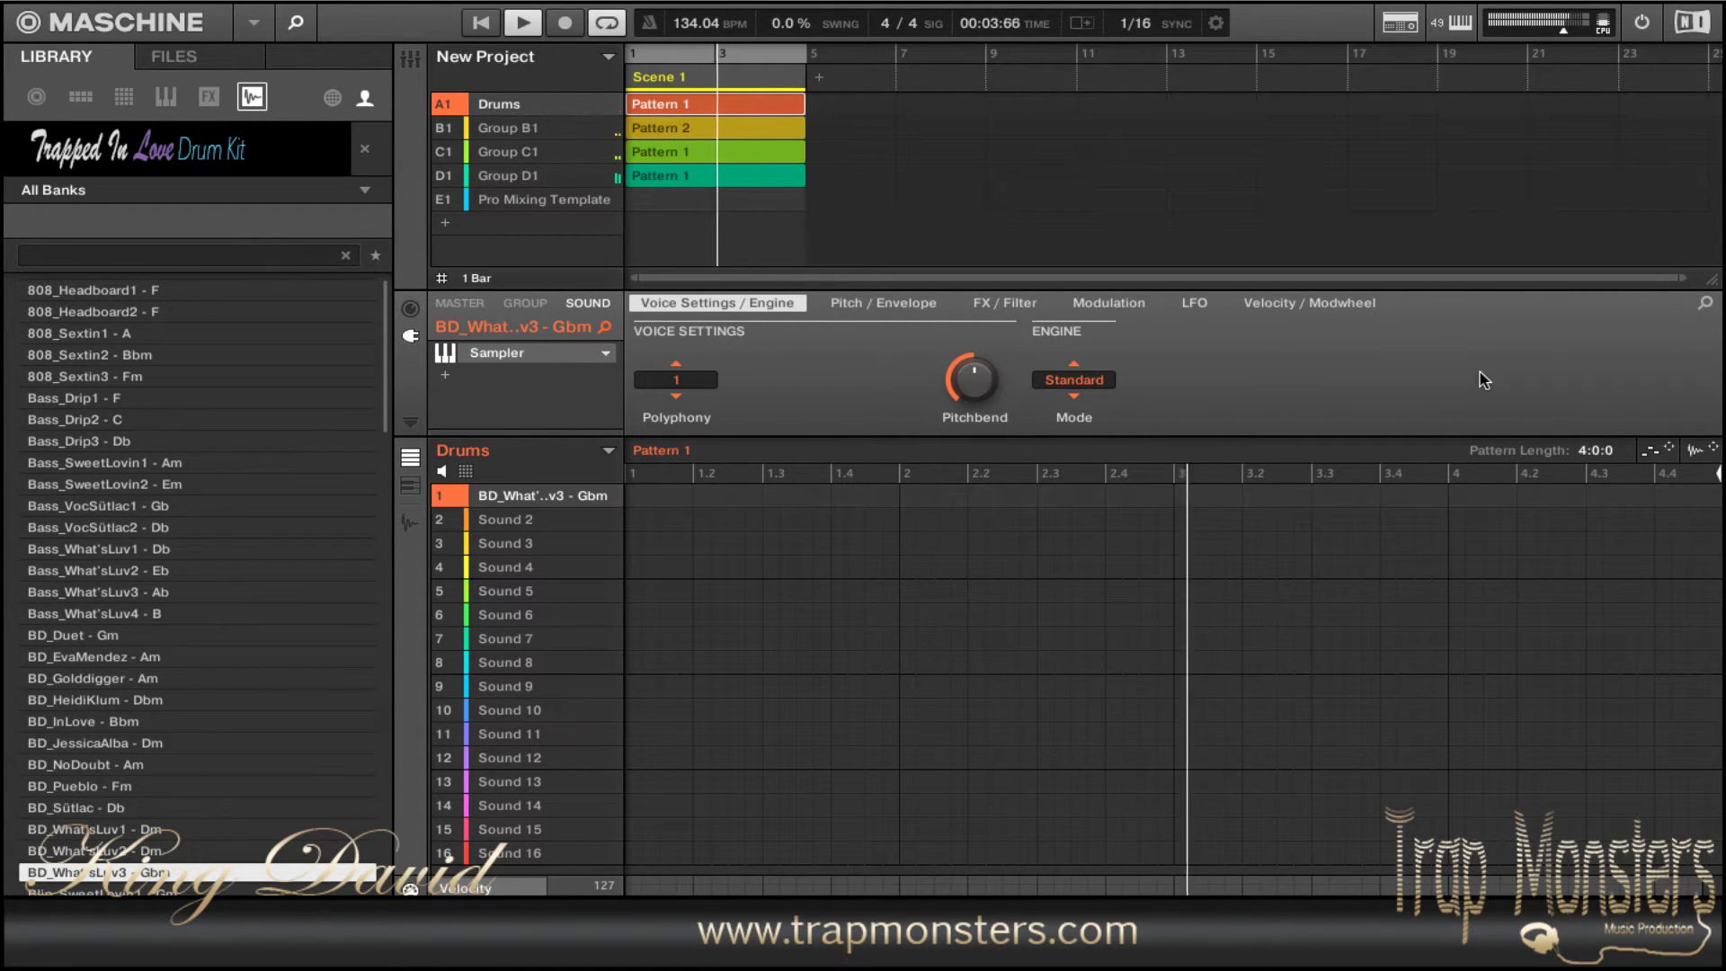
key(Down)
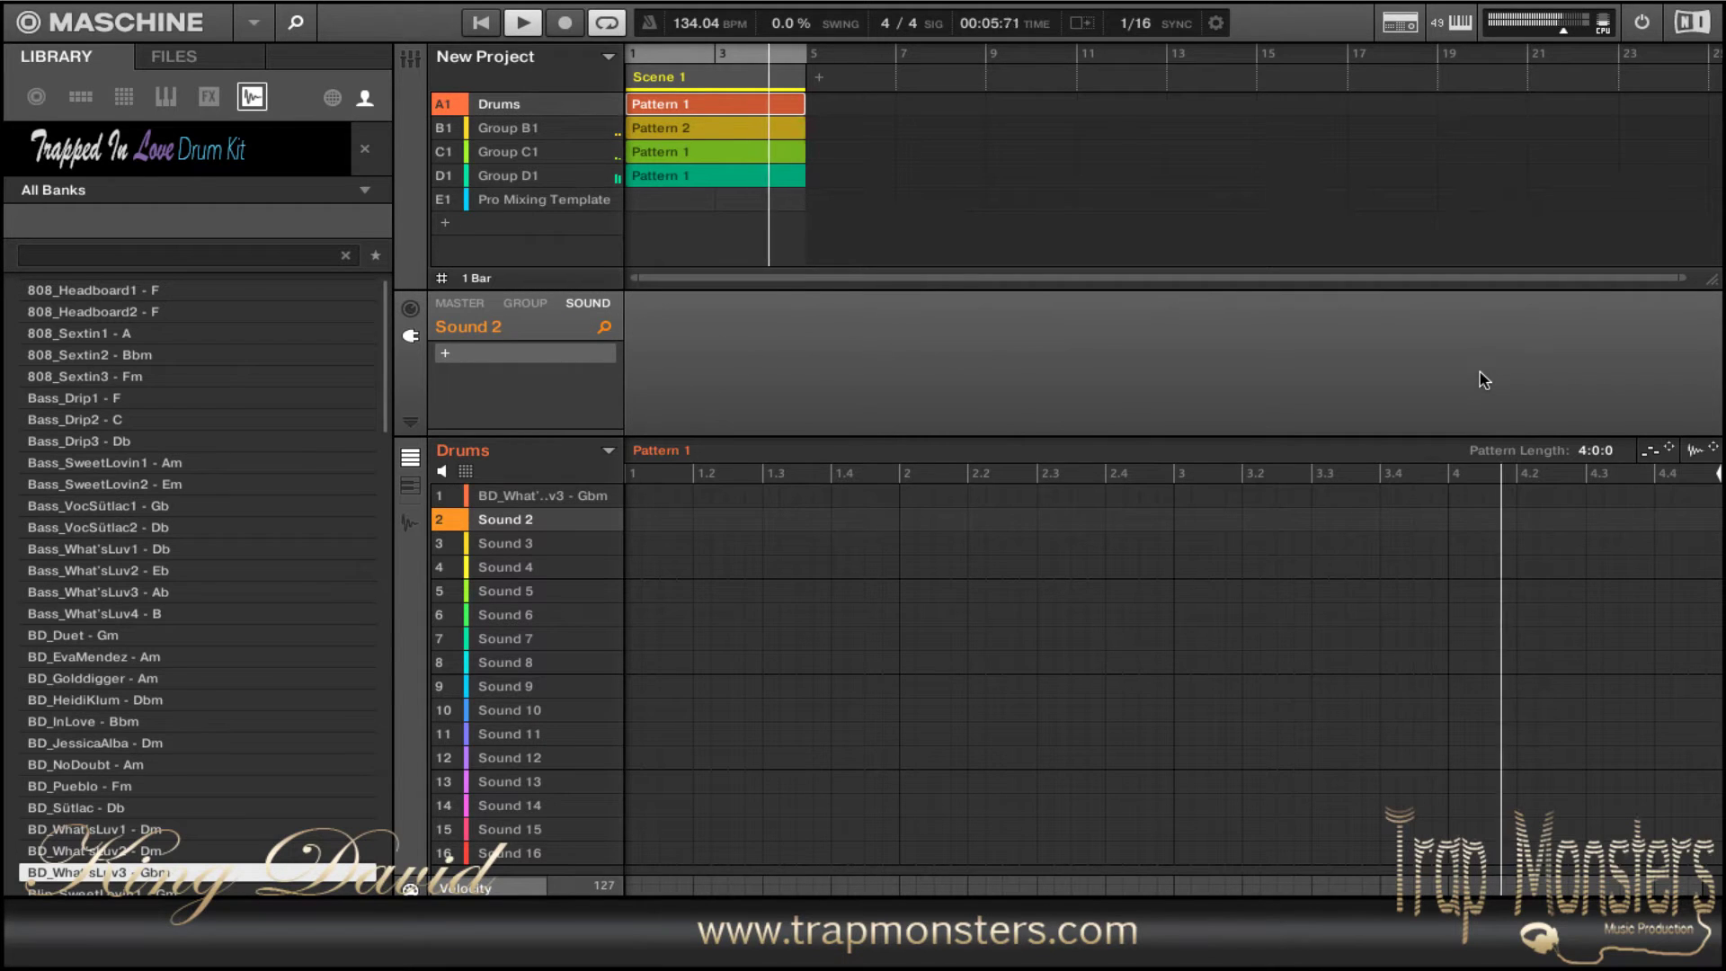
key(Return)
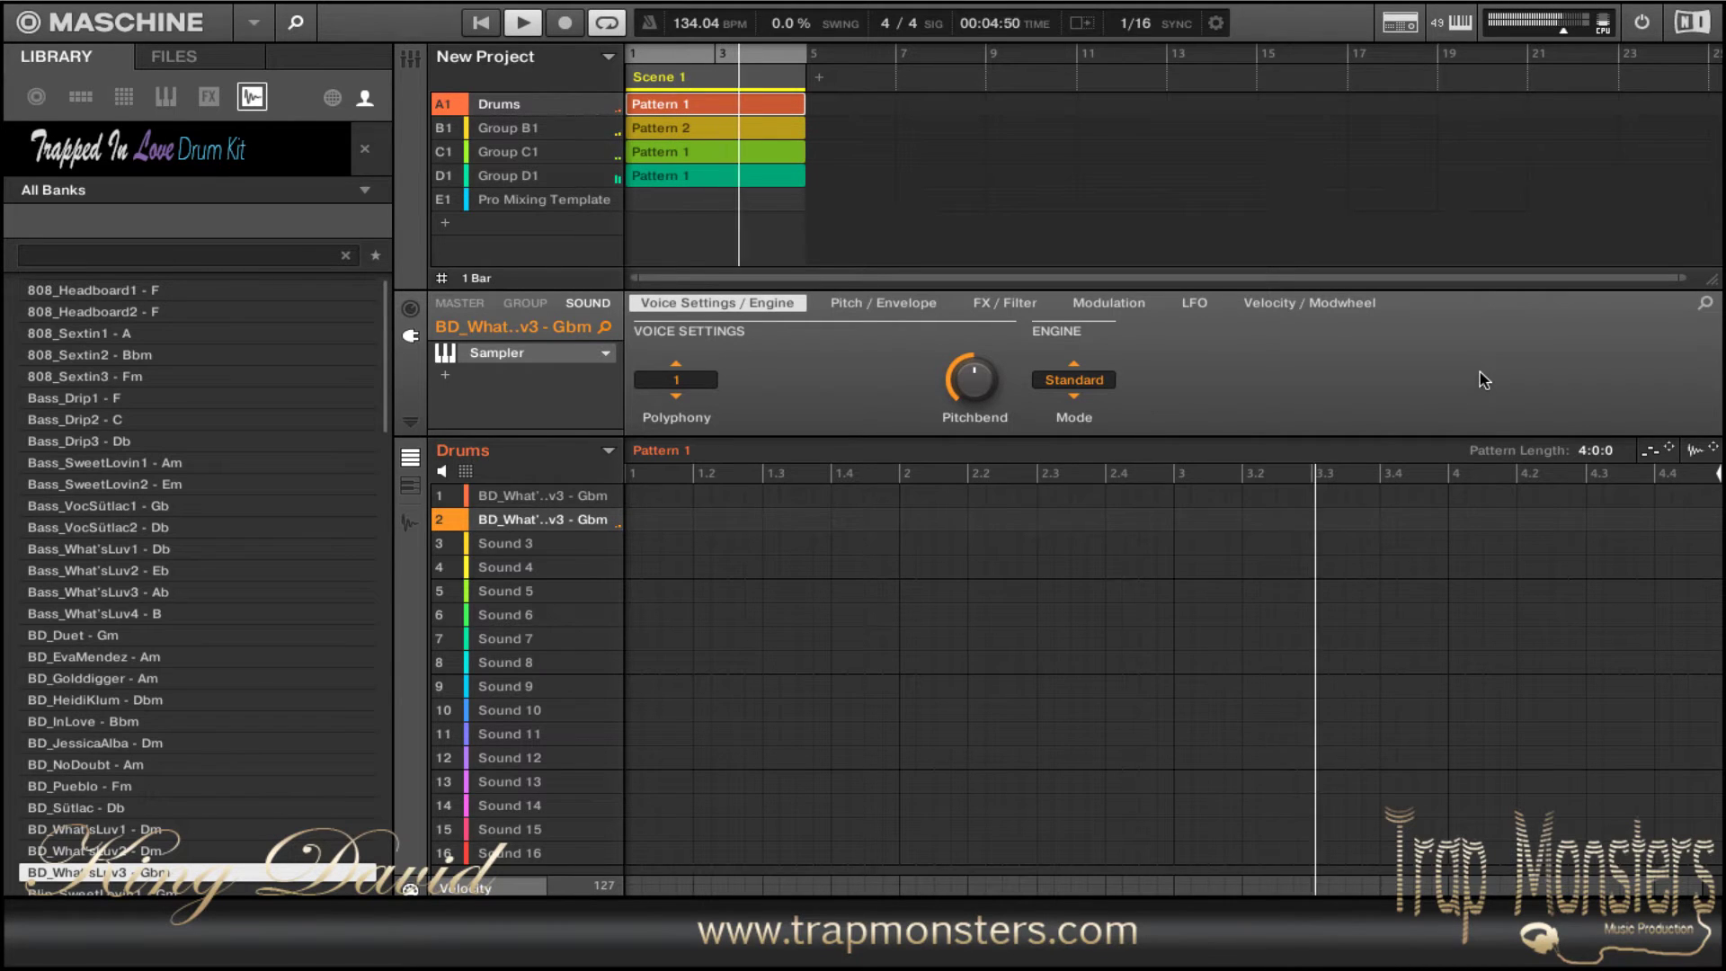
- View the sample zone of the kick in Sound 2 and record a four-bar kick rhythm into the Drums group's Pattern 1
key(F9)
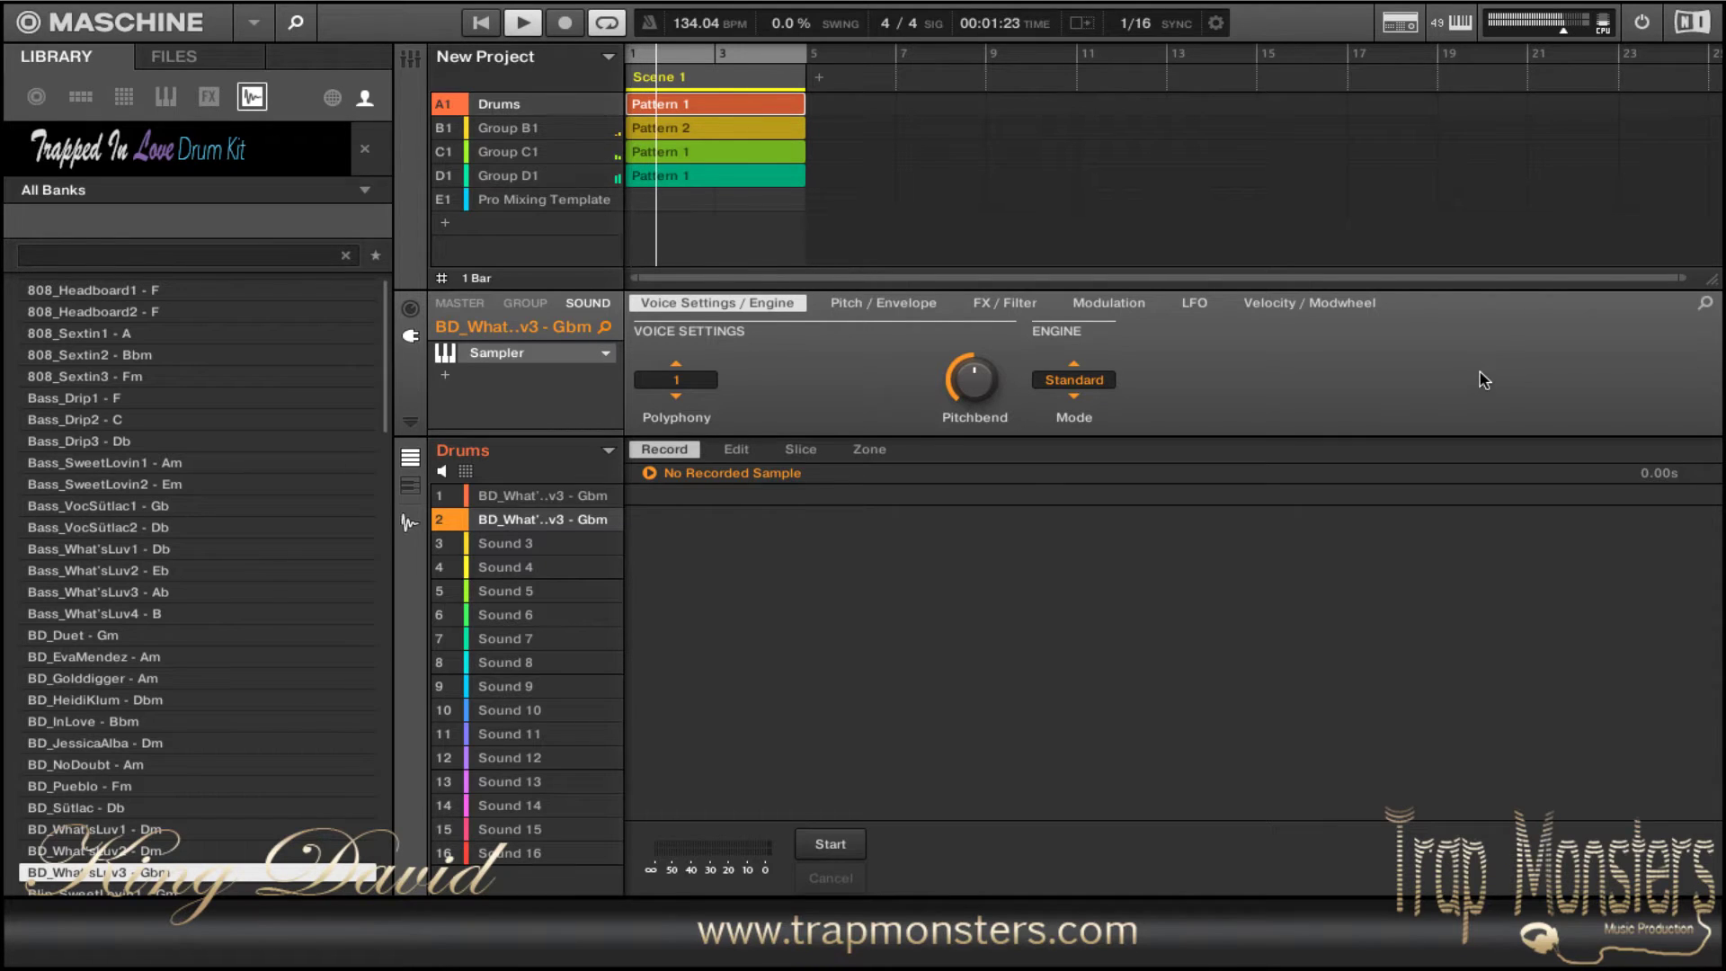
key(F12)
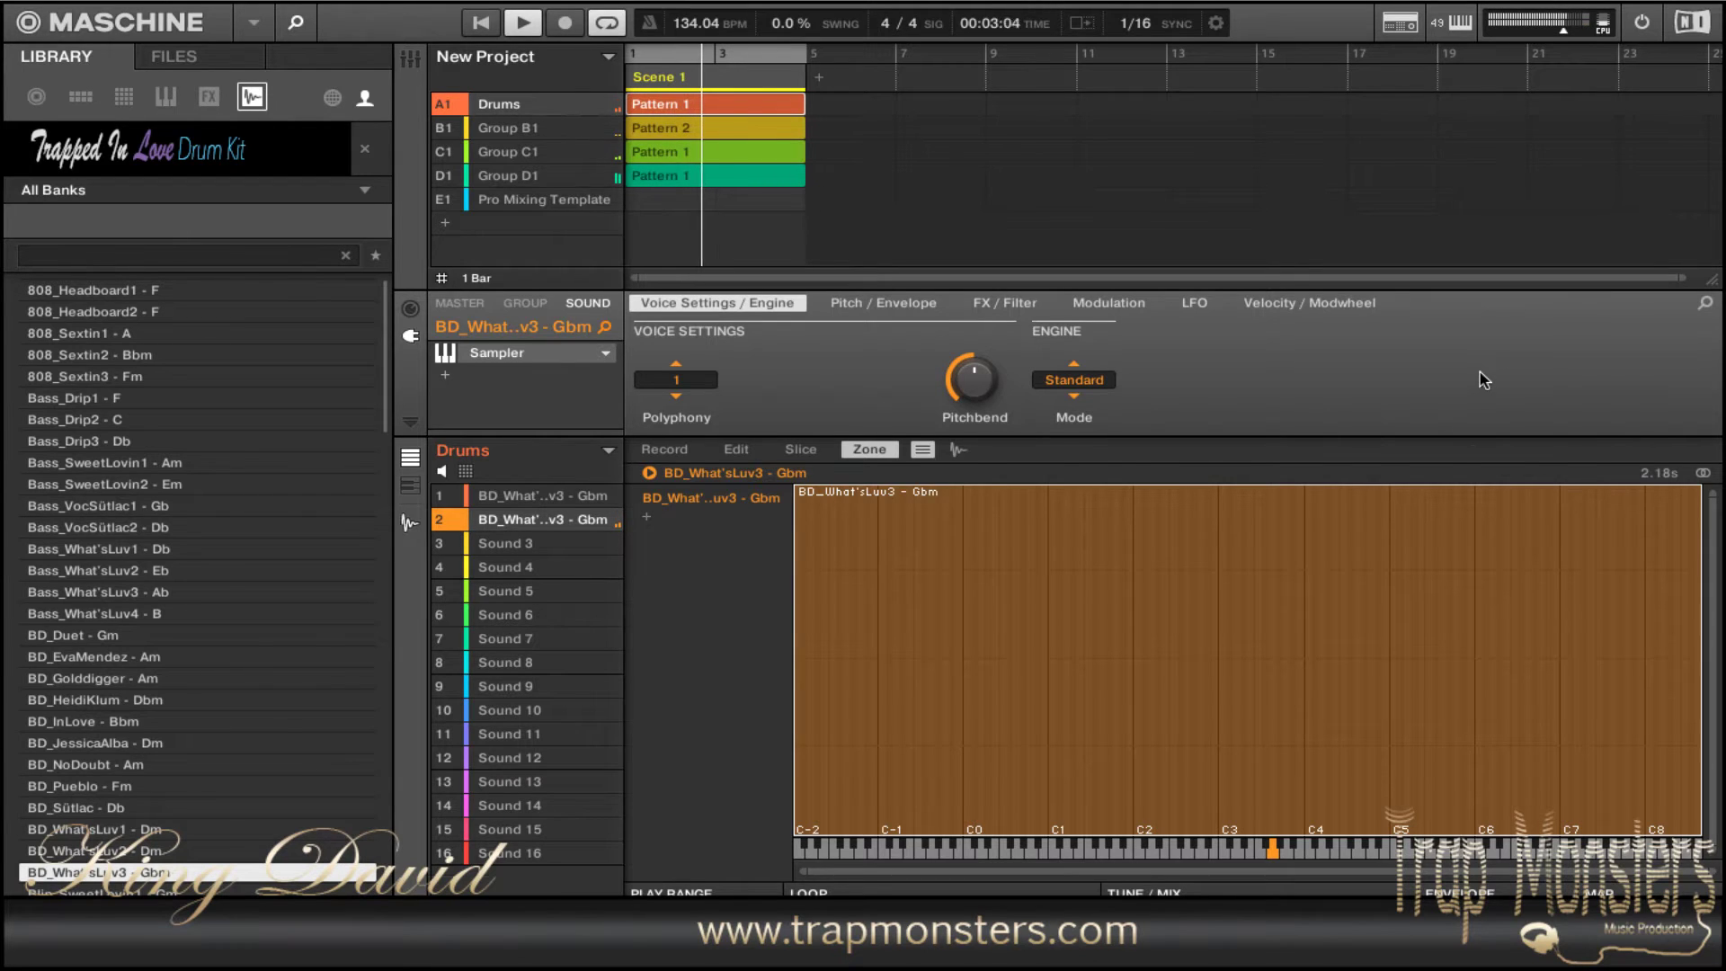
key(F2)
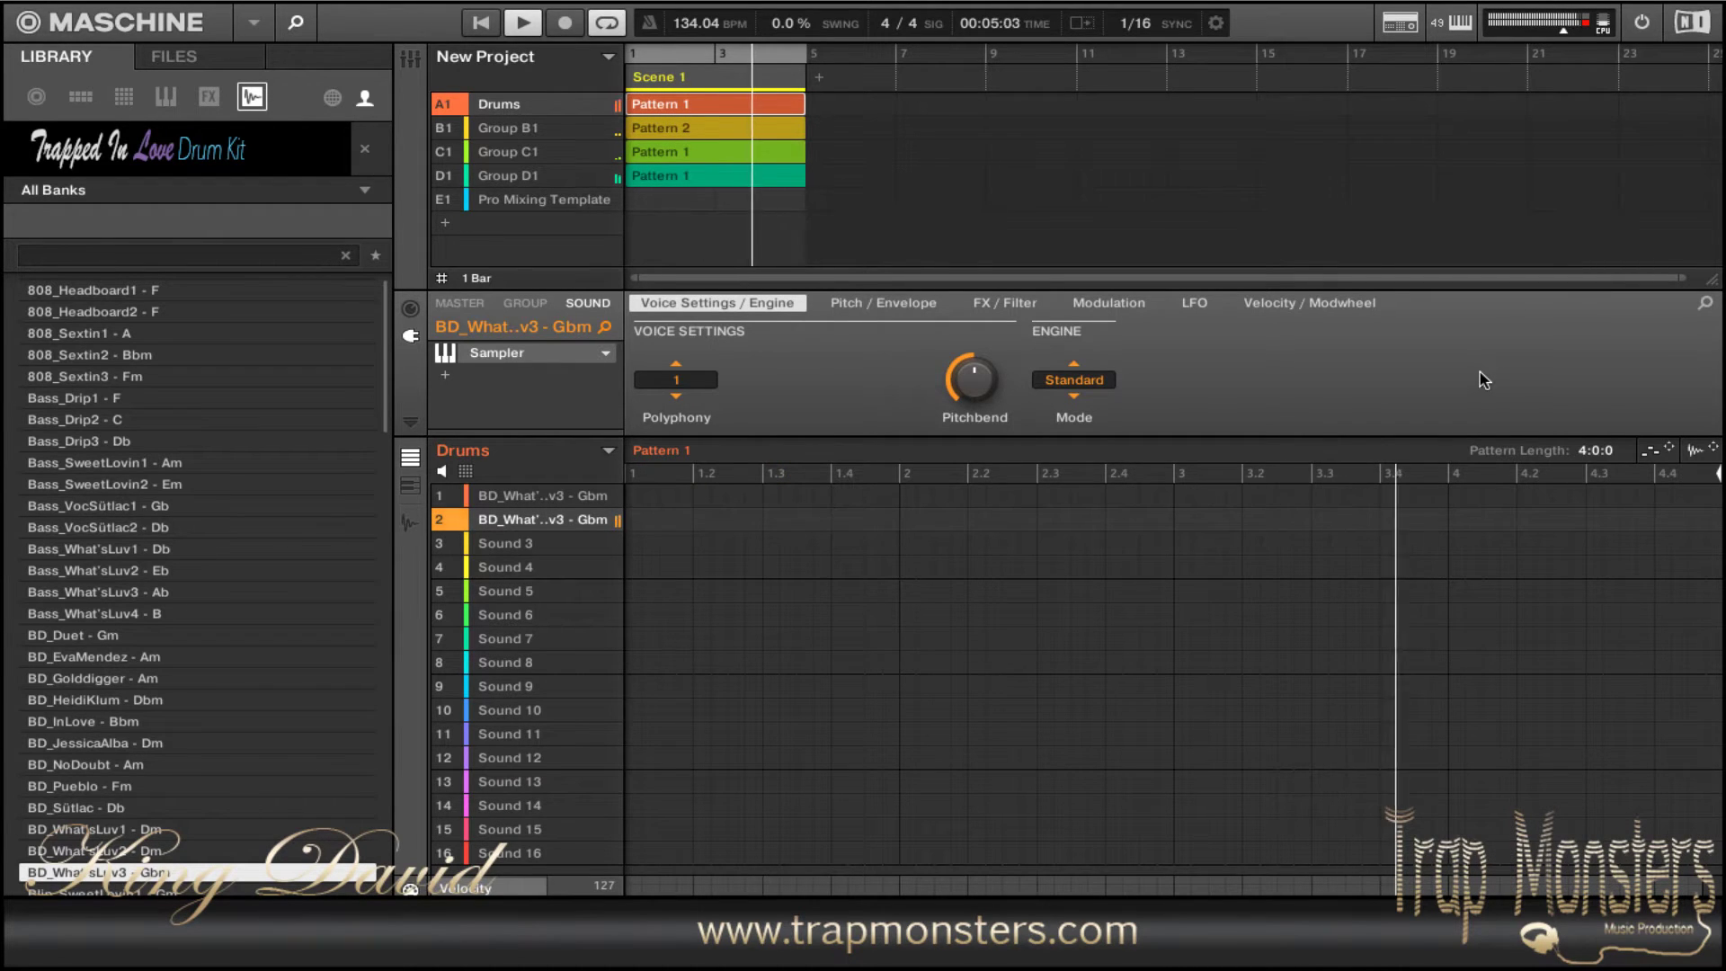
key(r)
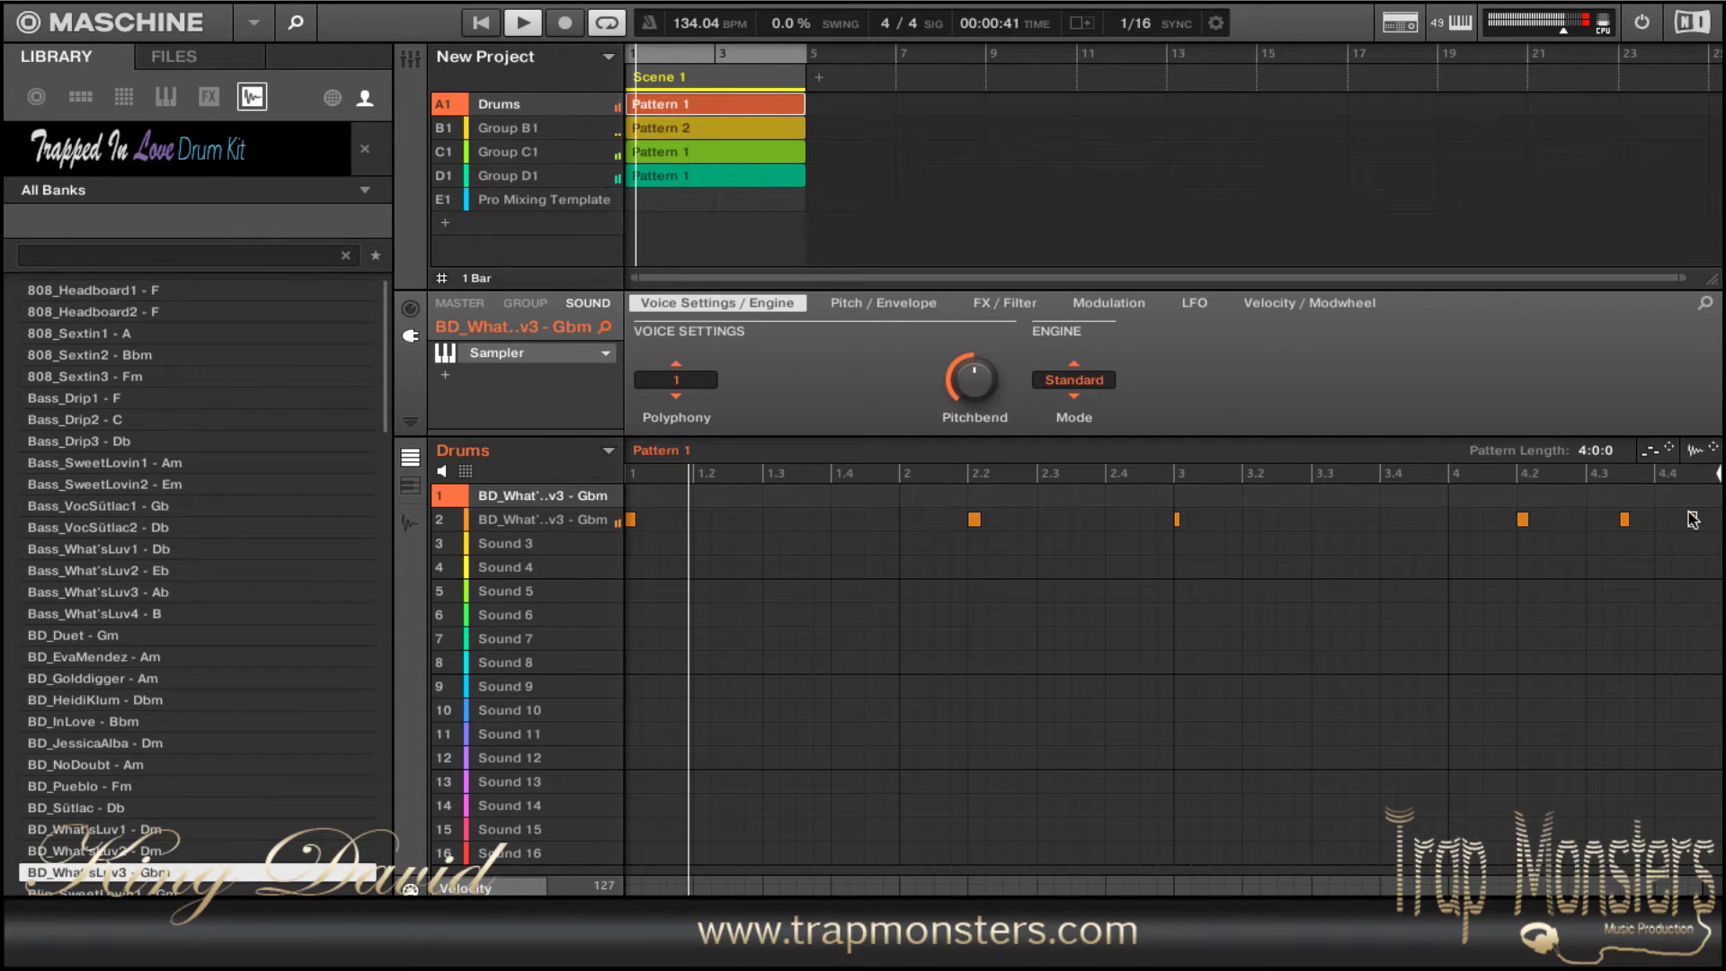
- Browse the kit's samples to Clap_Sextin - Cm and load it into Sound 3 of the Drums group
key(Down)
key(Down)
key(Down)
key(Down)
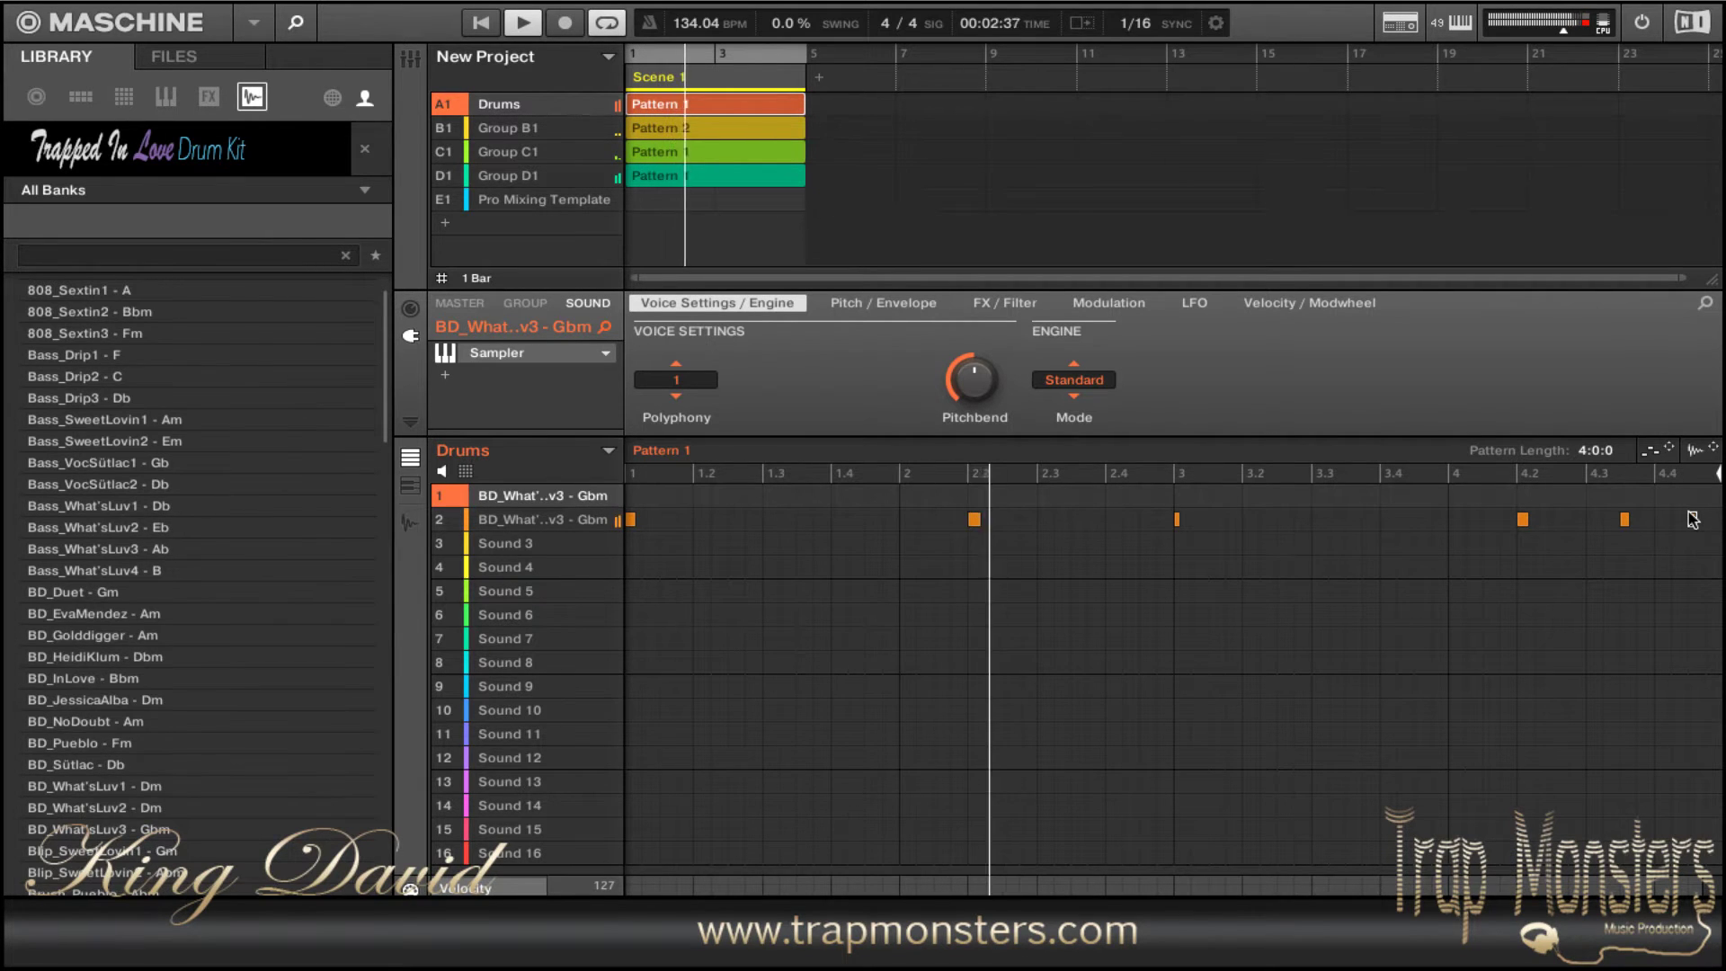
key(Down)
key(Down)
key(Down)
key(Down)
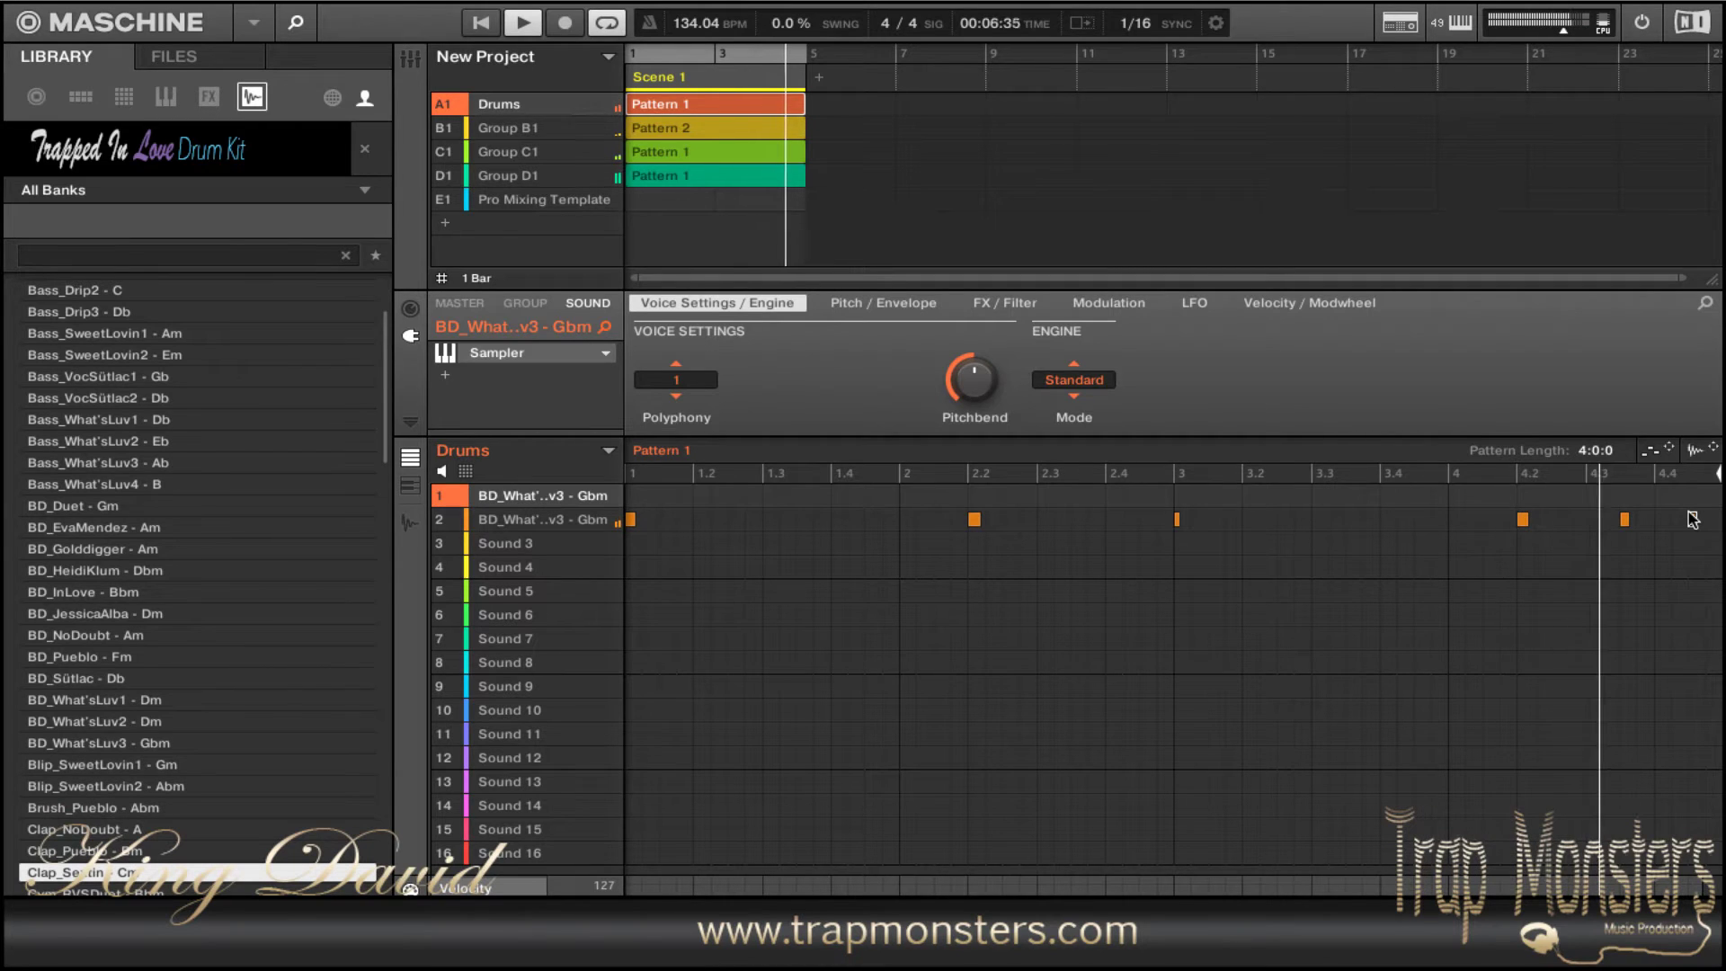
key(Down)
key(Down)
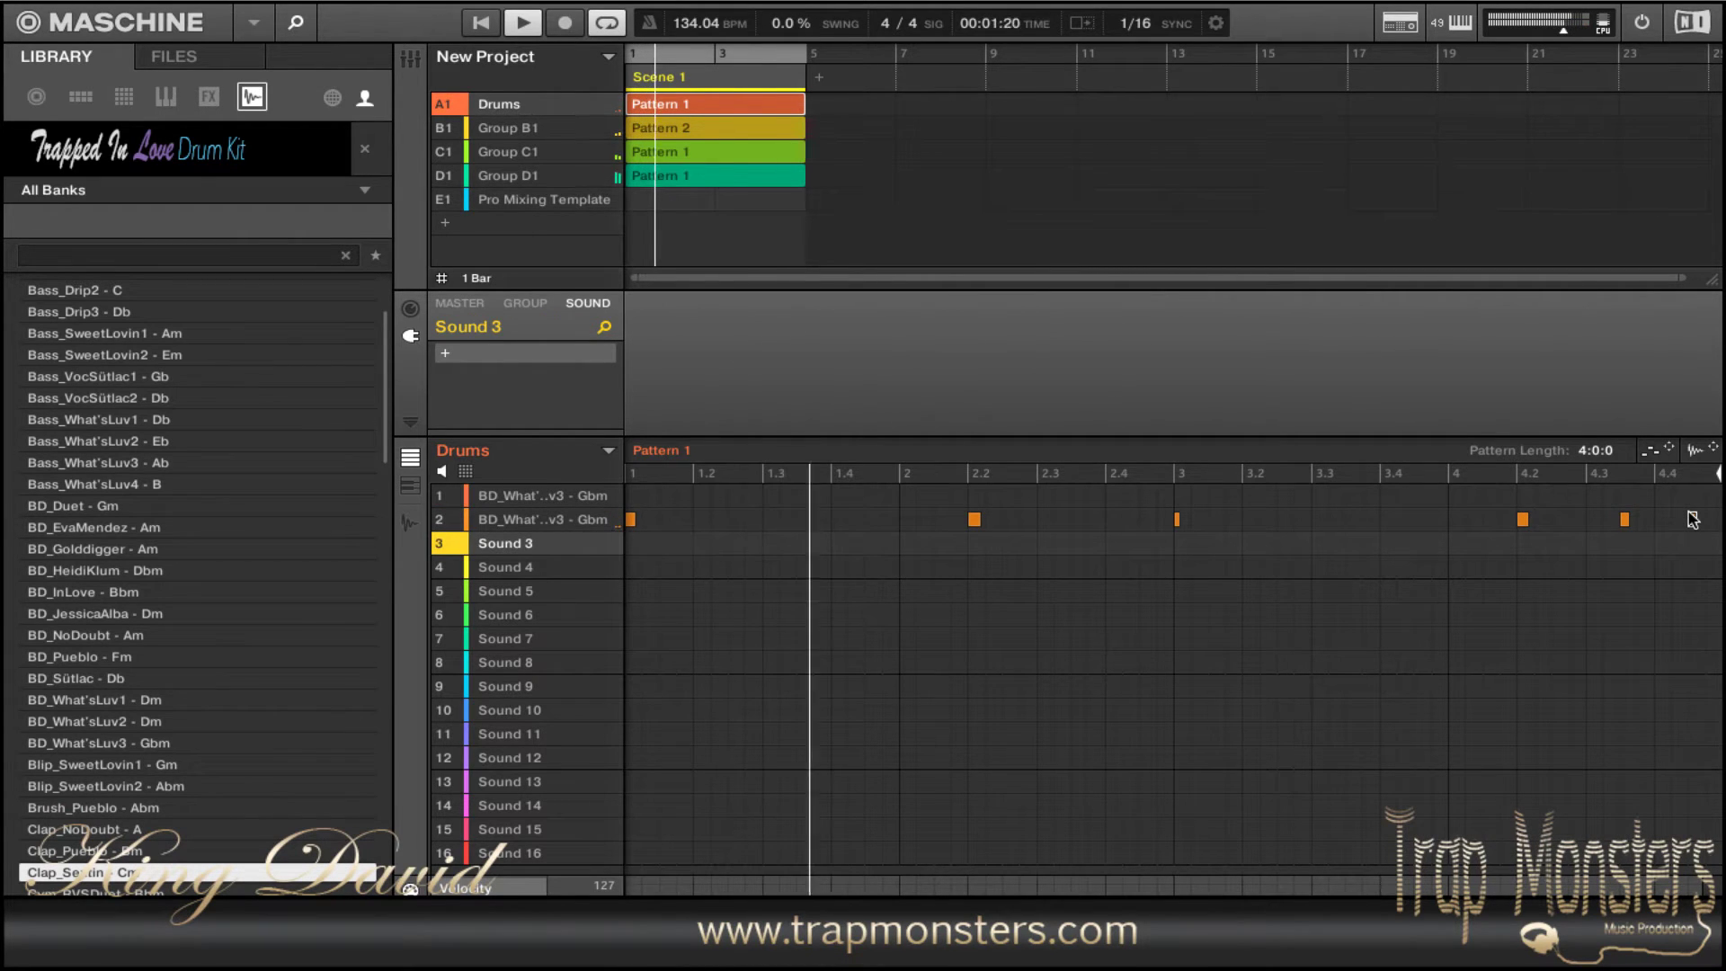
key(Return)
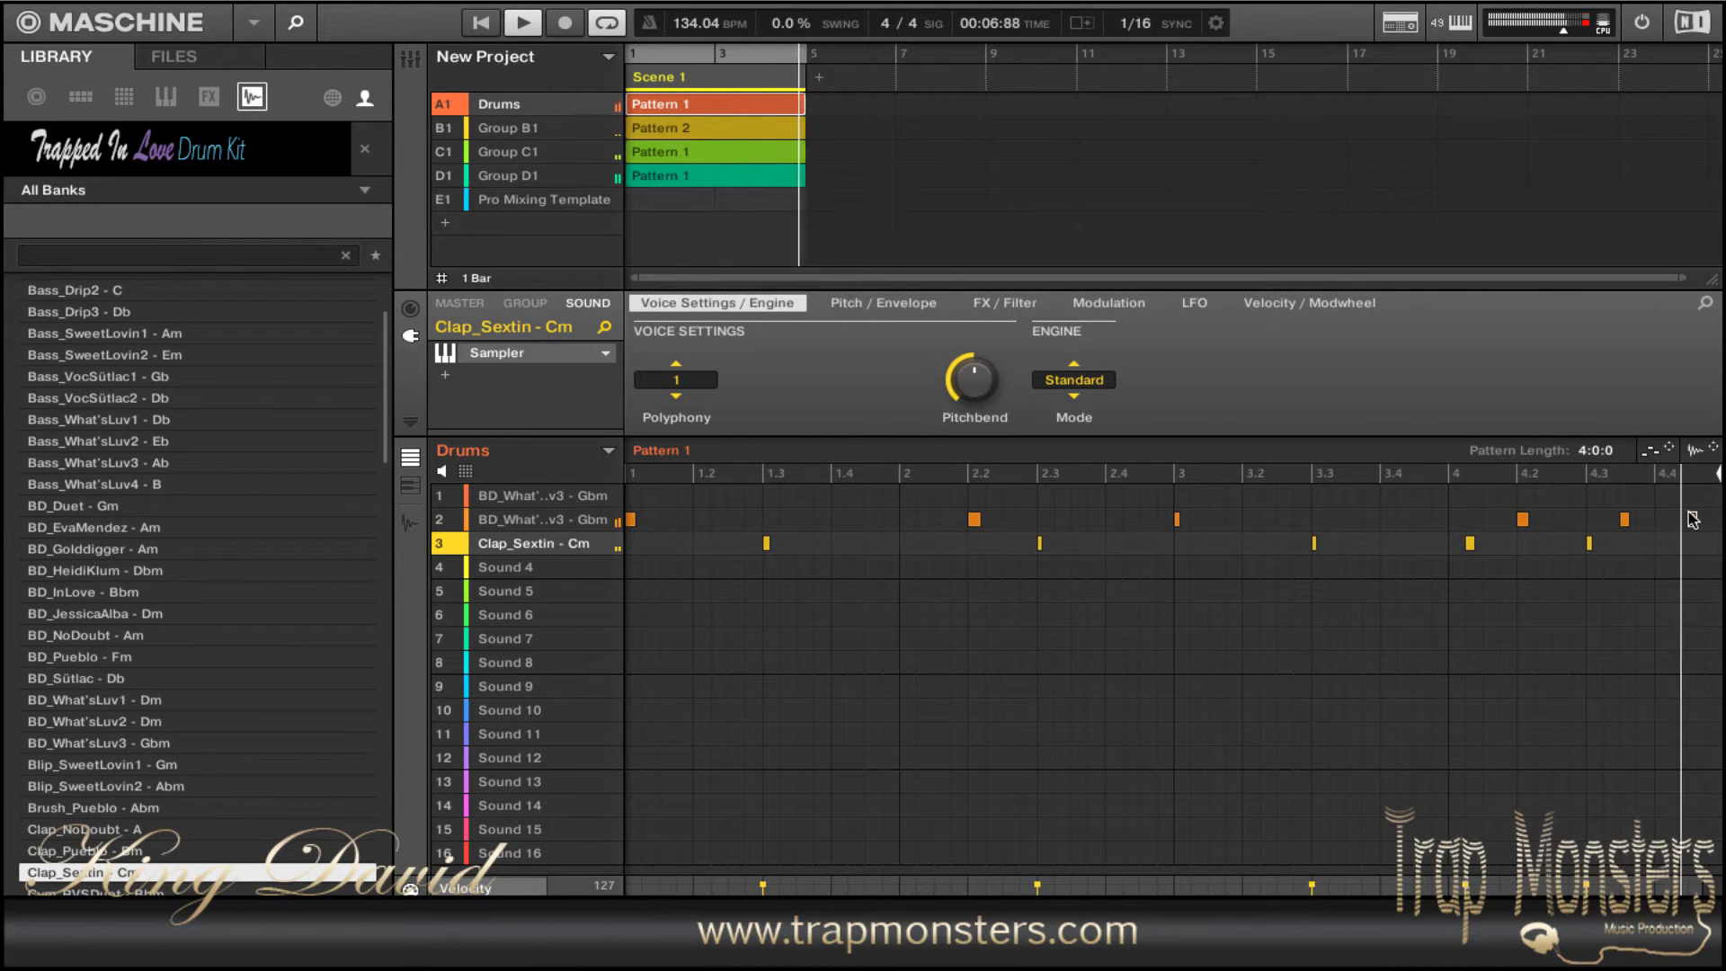
- Undo the last clap take and record a new four-bar Clap_Sextin rhythm into the Drums group's Pattern 1
key(ctrl+z)
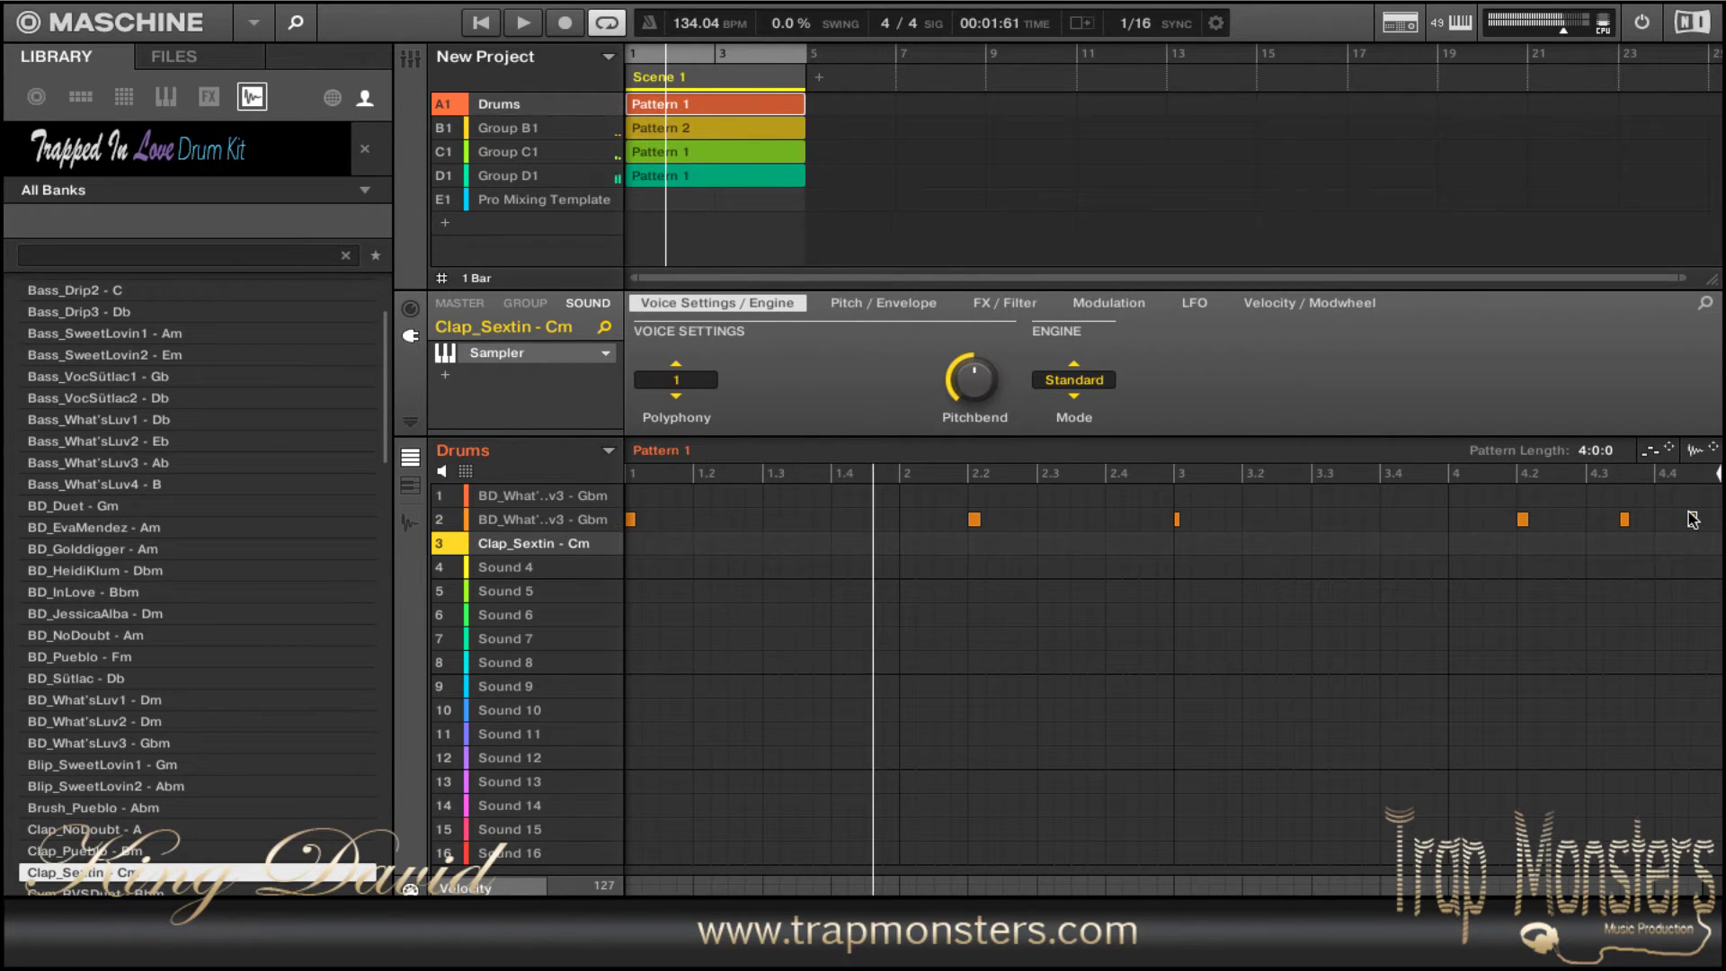
key(ctrl+space)
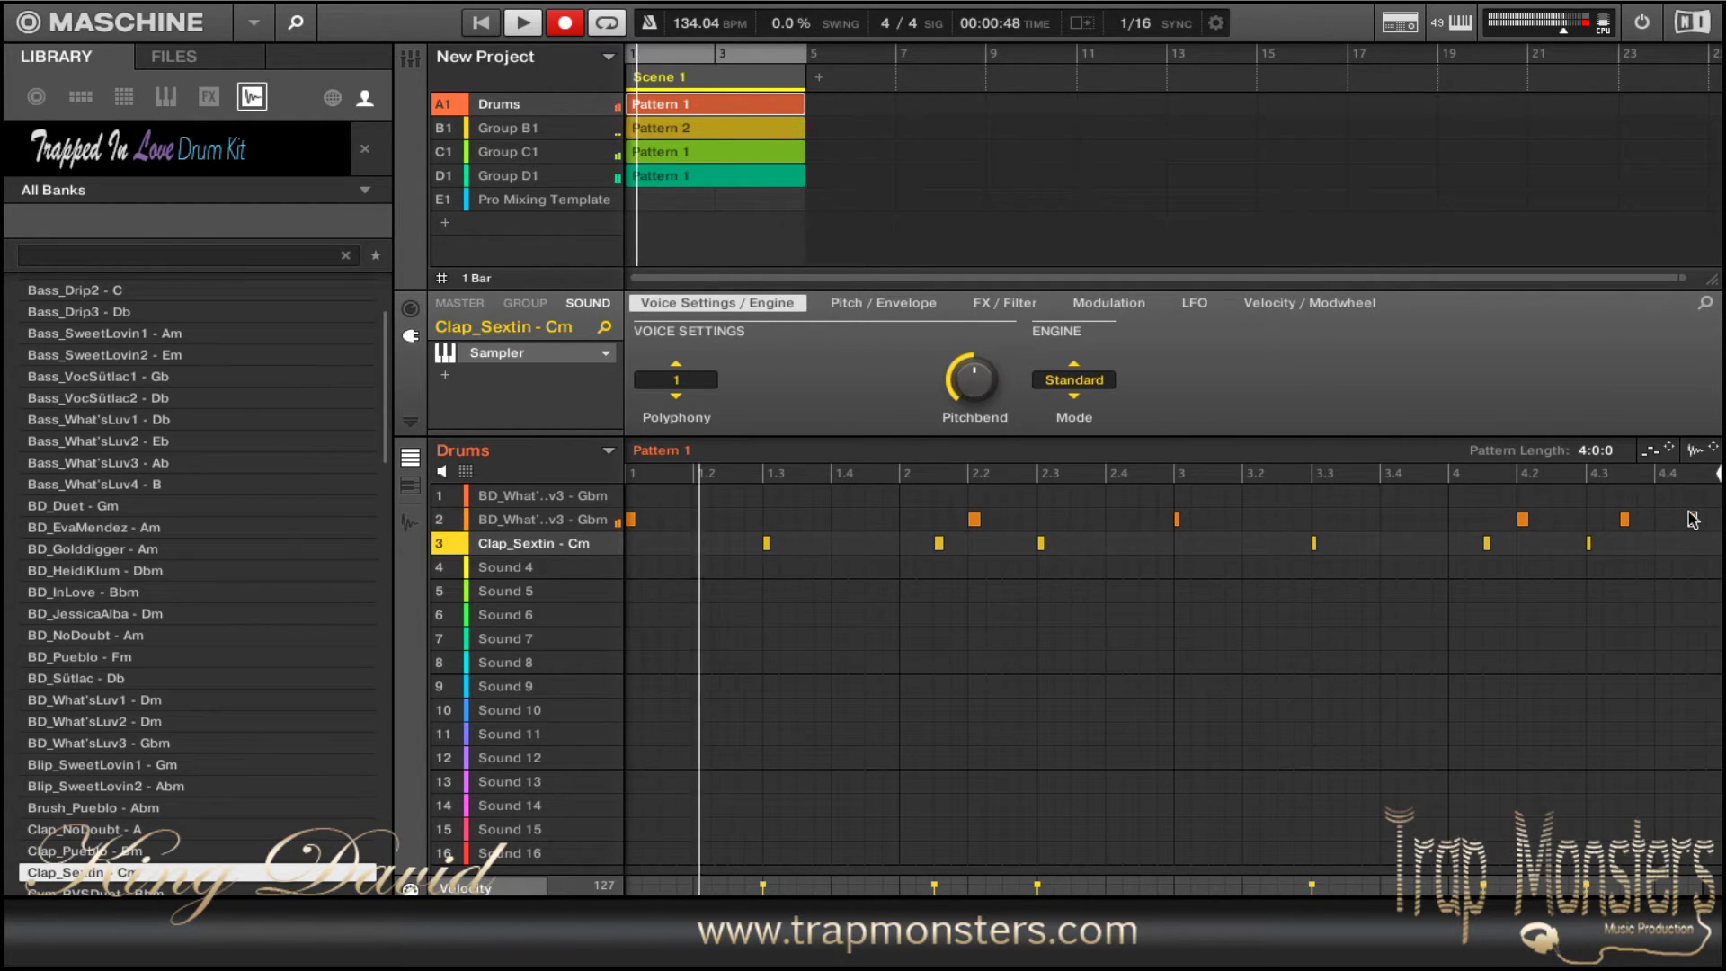
key(r)
- Load Clap_Pueblo - Bm into Sound 4 of the Drums group and record a clap rhythm doubling Sound 3
key(Down)
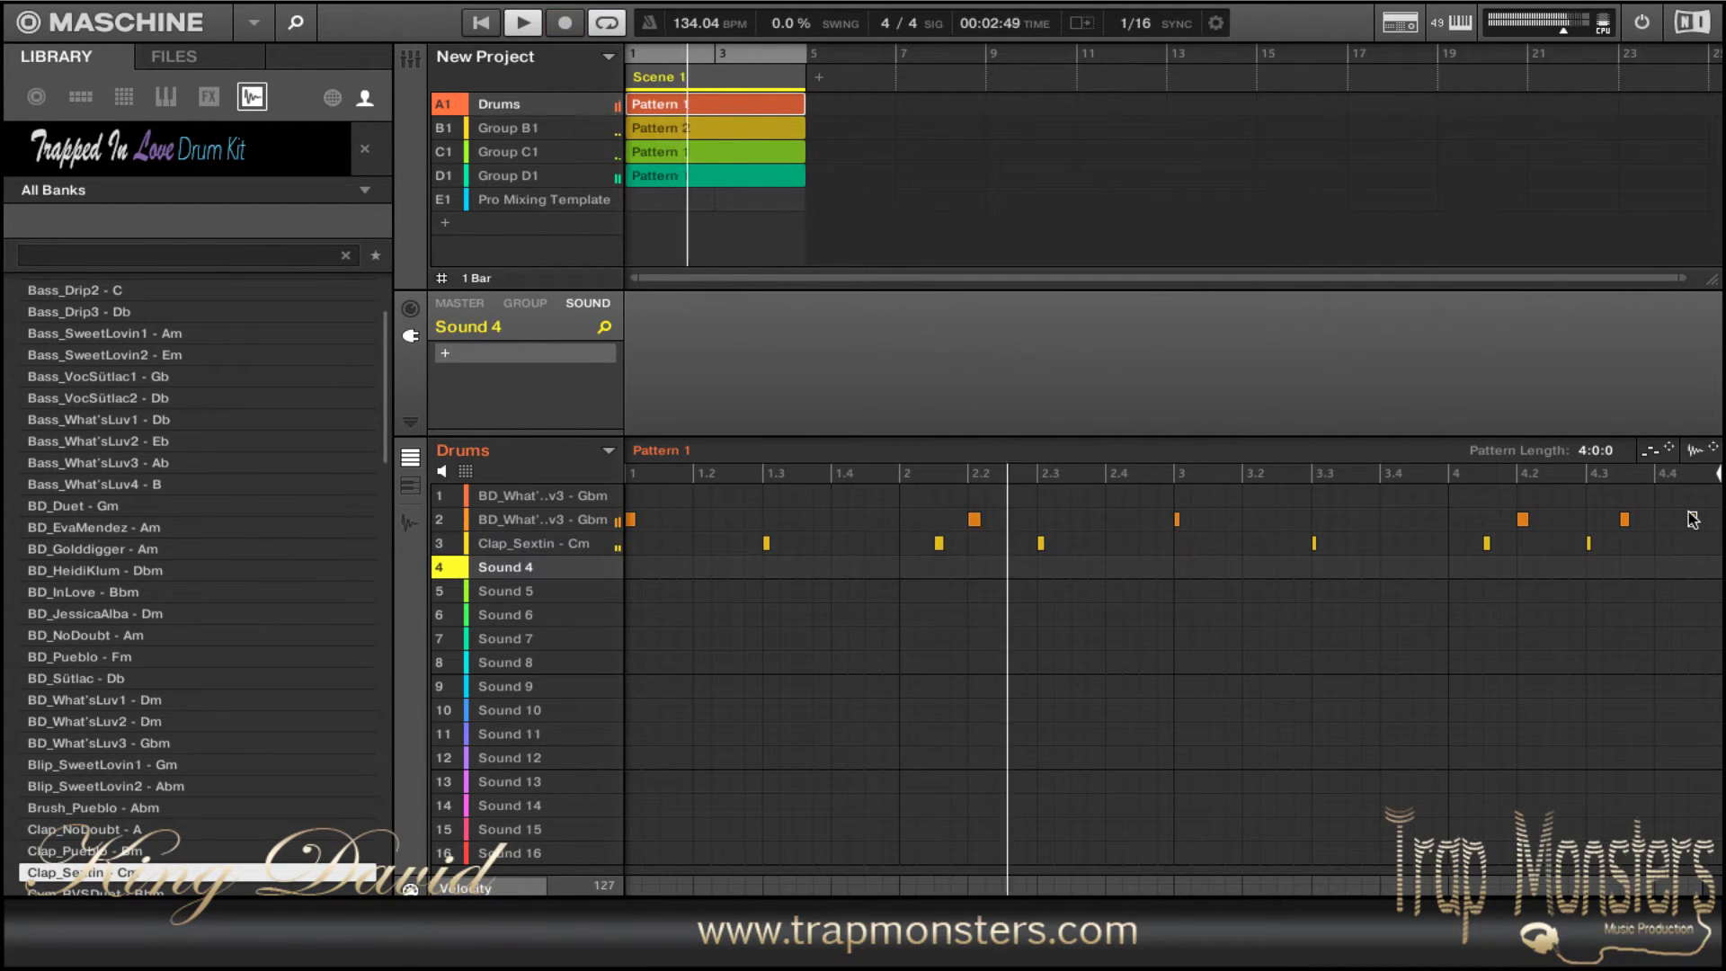
key(Up)
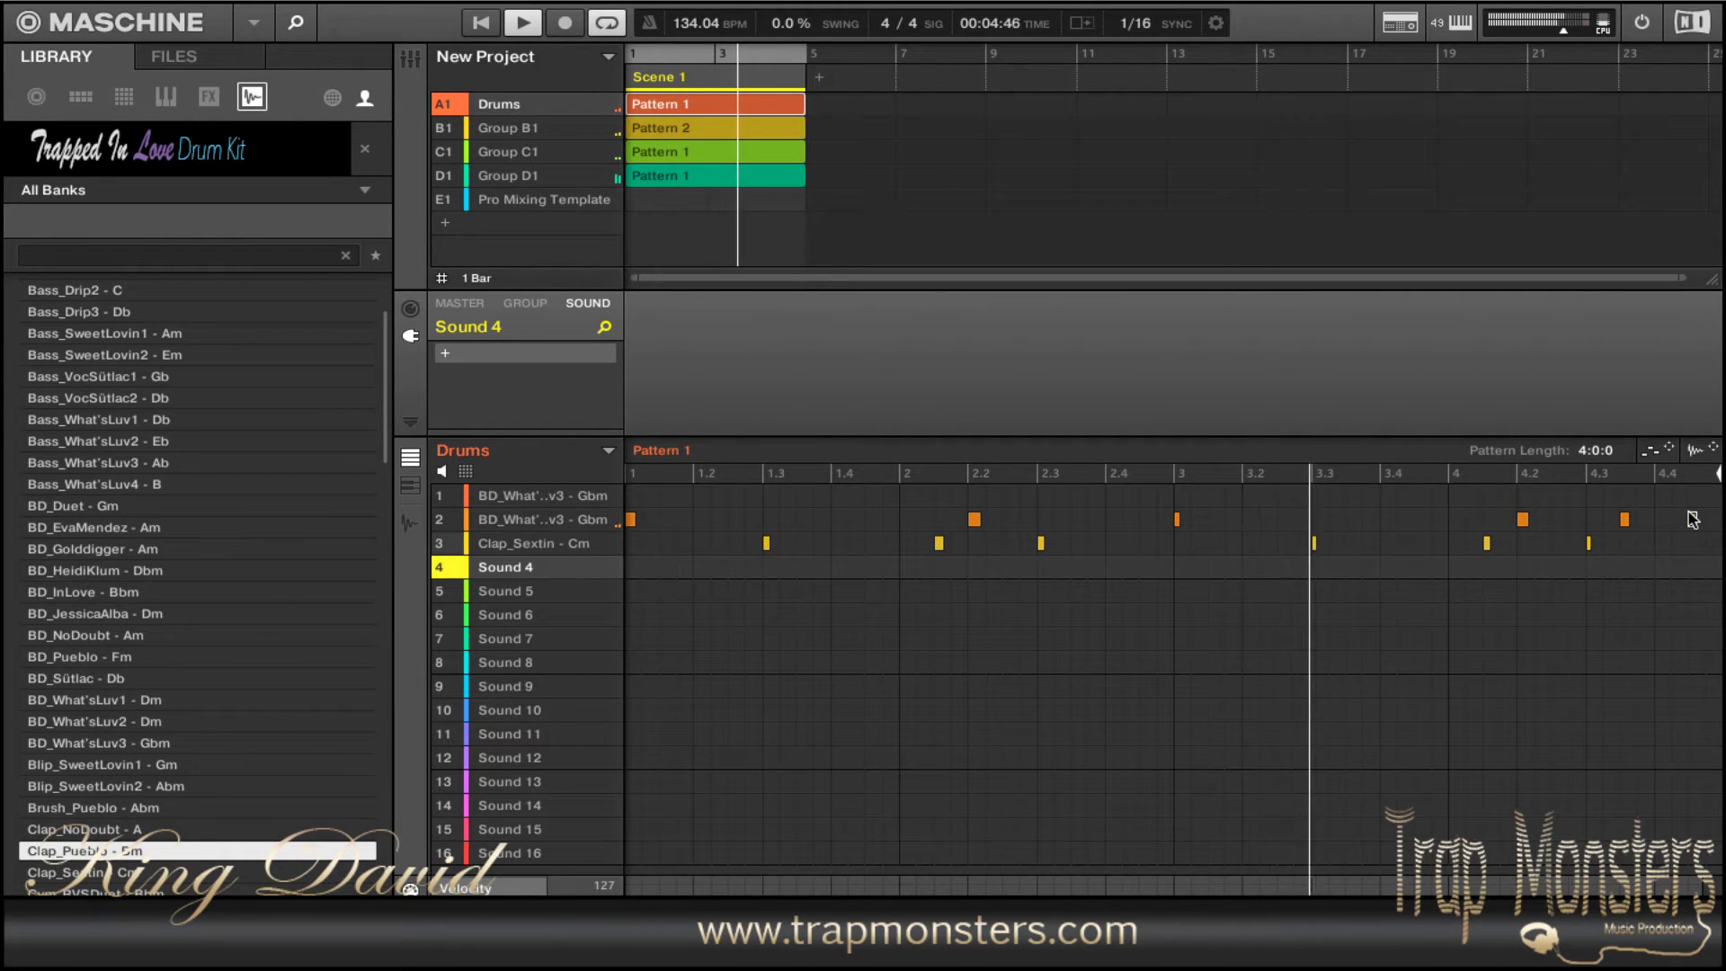
key(Return)
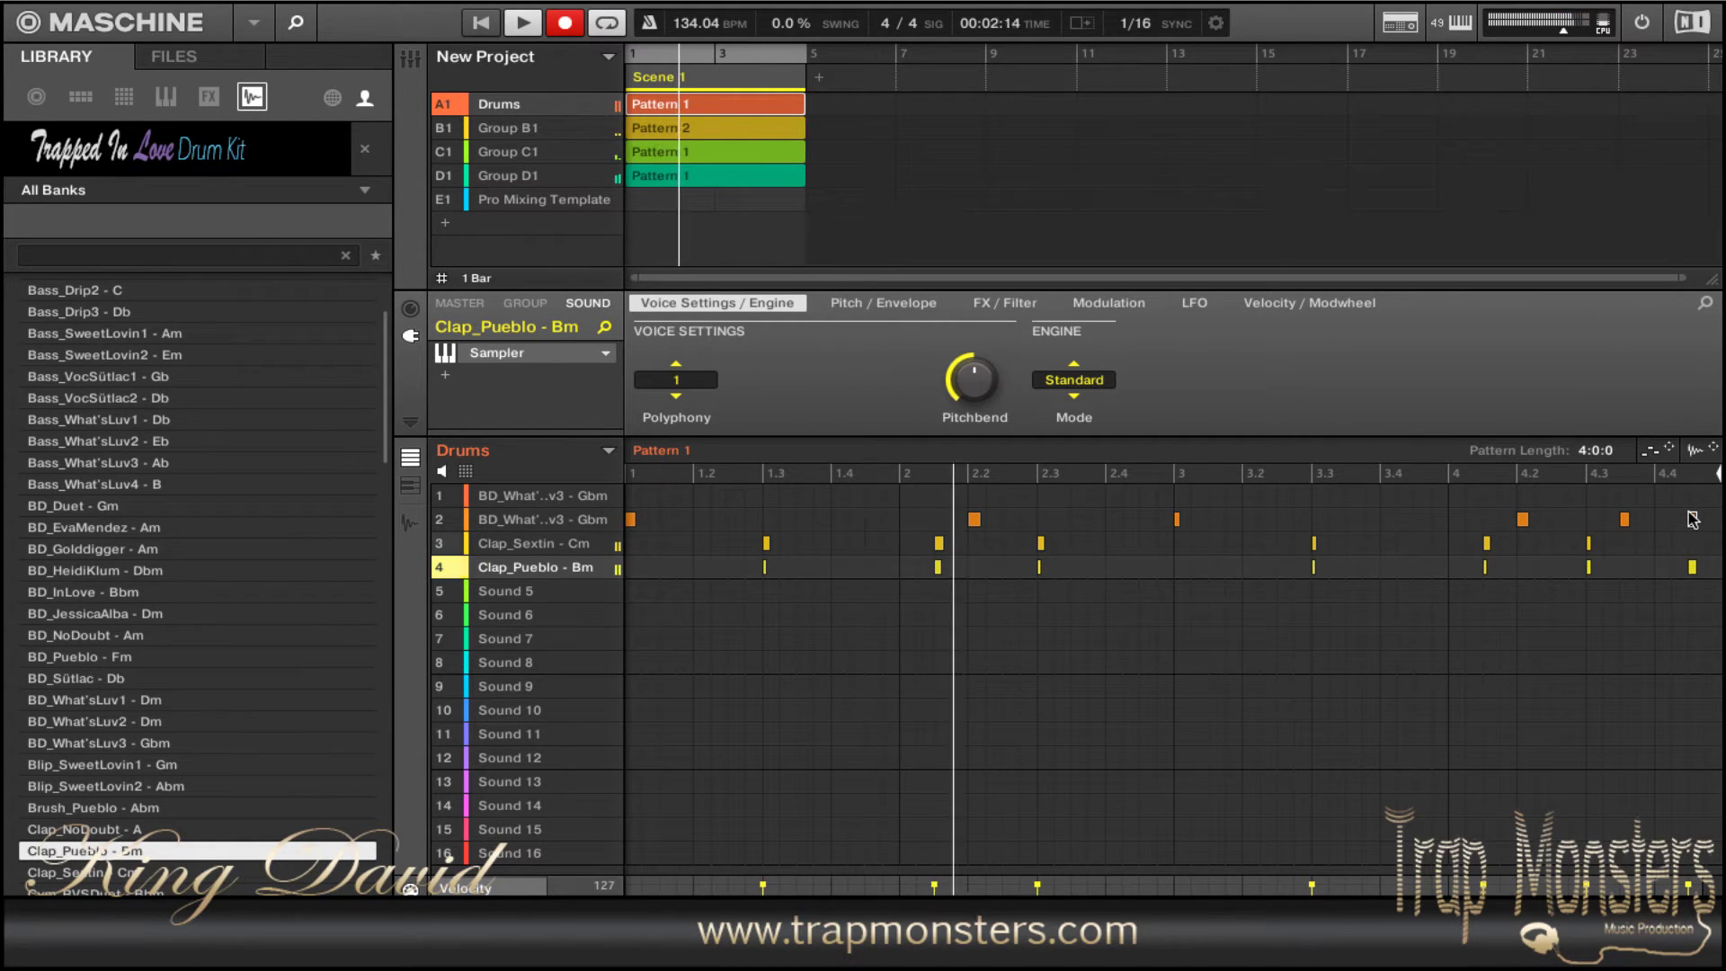
- Add a kick note just after beat 4.4 on Sound 2 and end the recording
click(1693, 520)
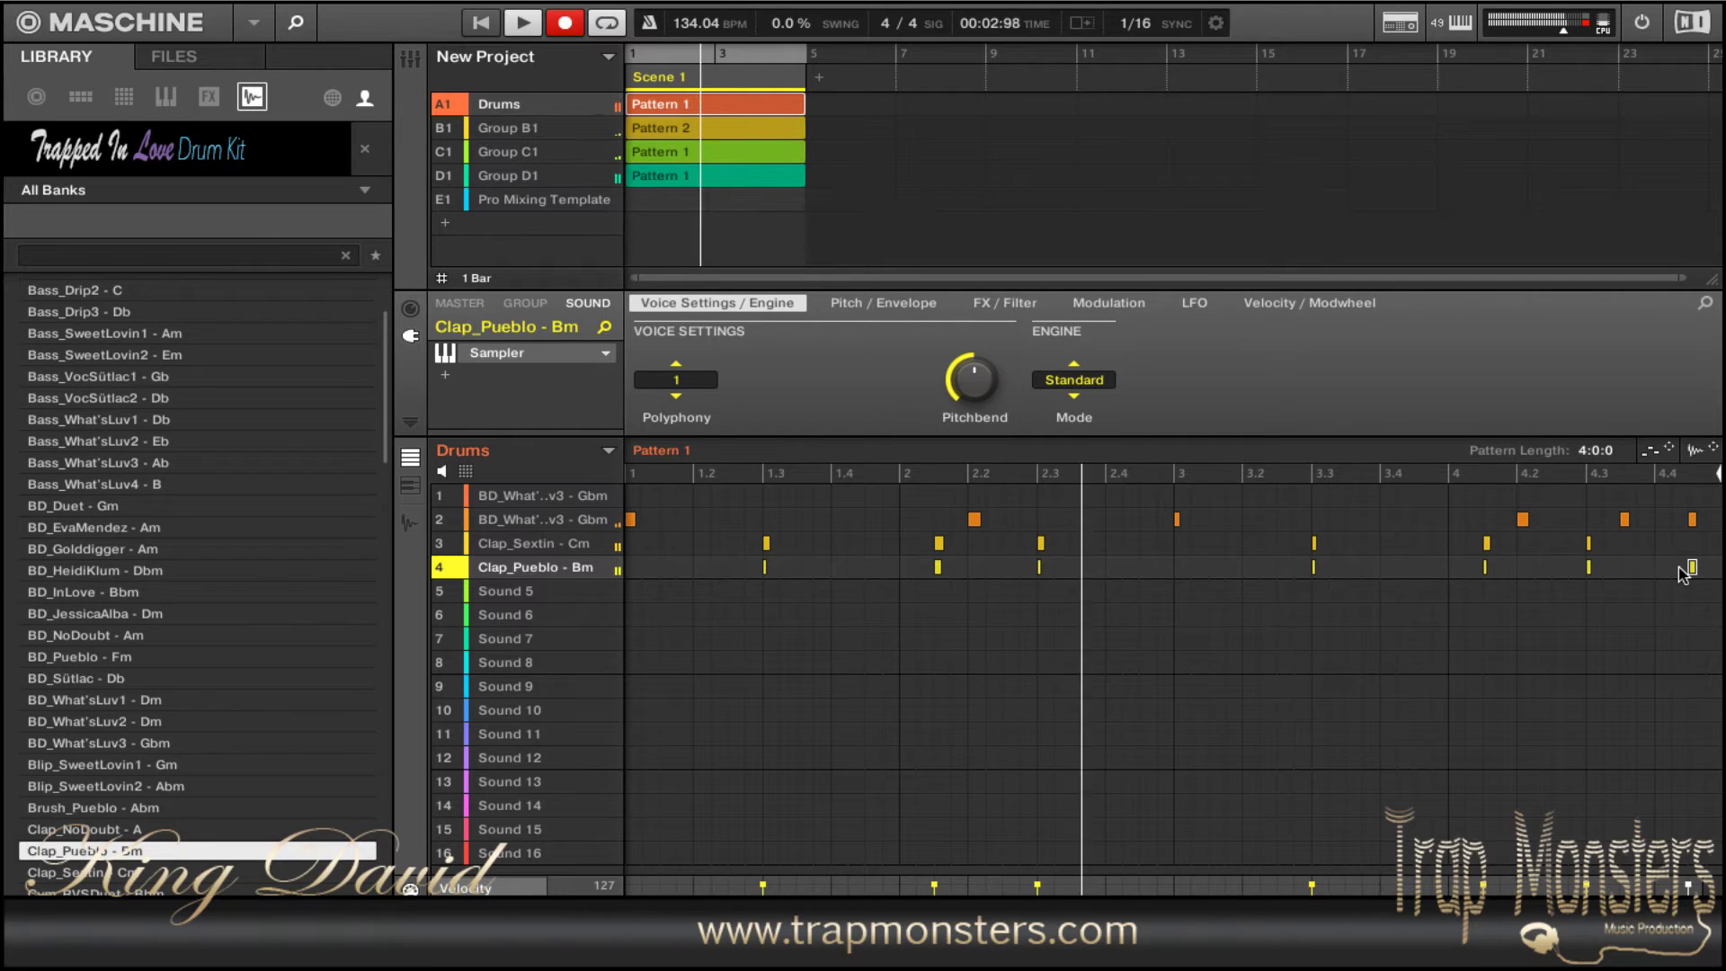
key(r)
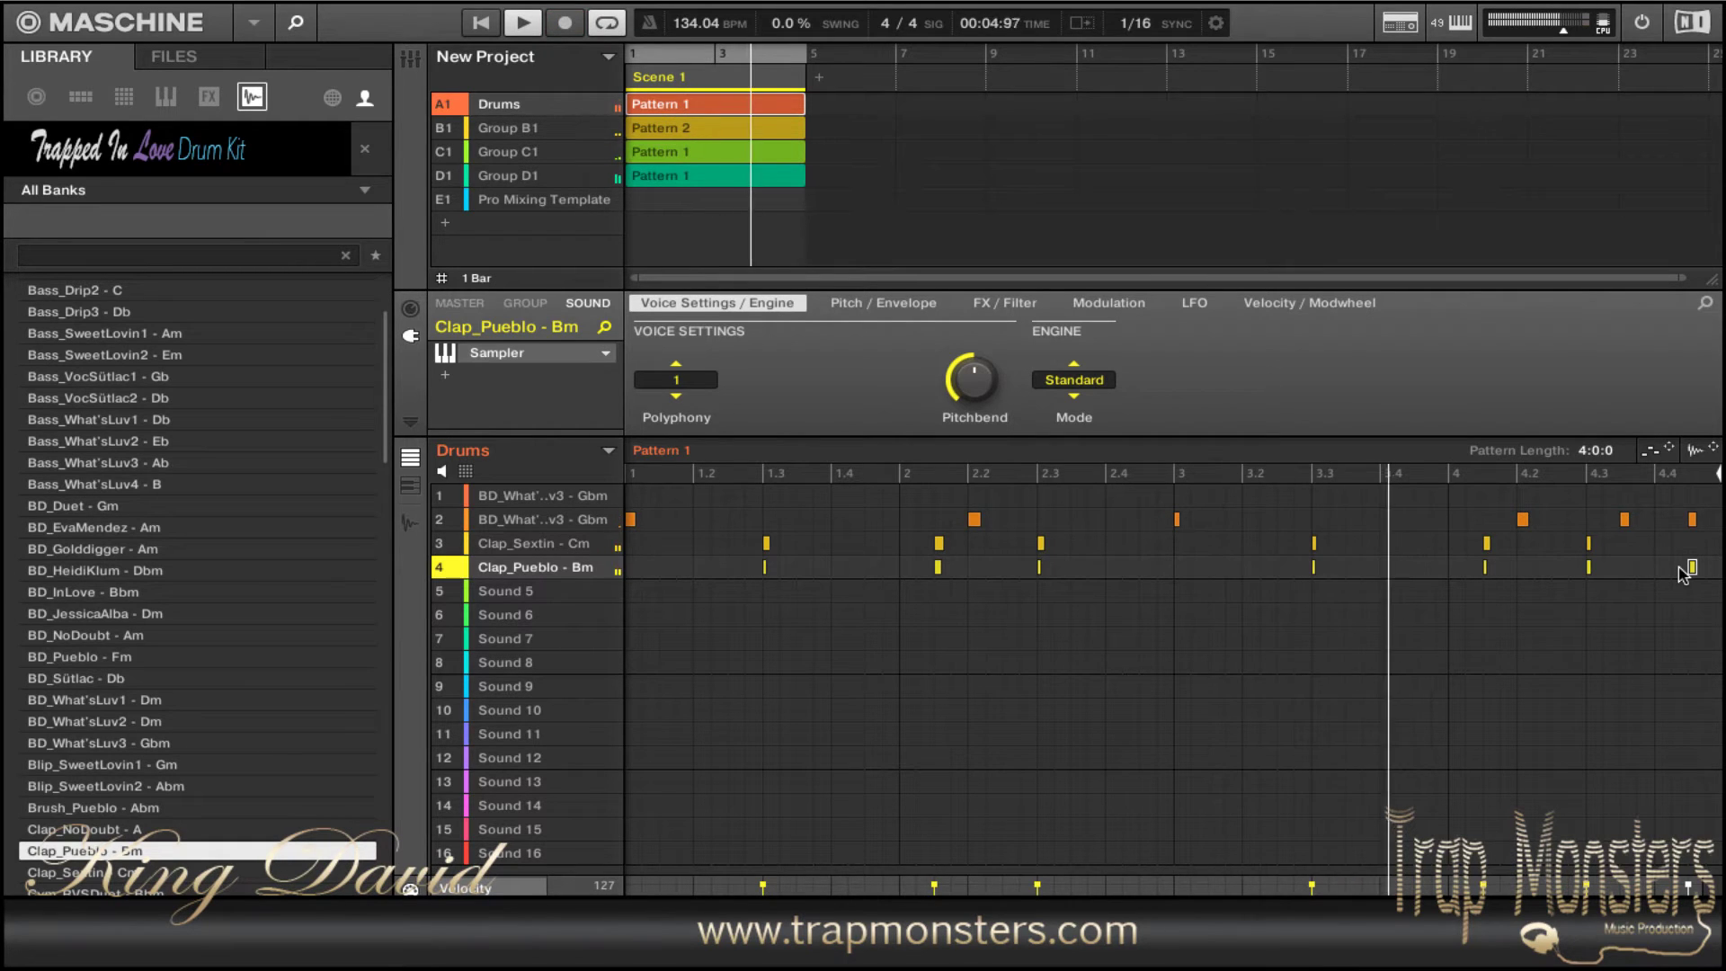
- Load FX_DoItVox - Db into Sound 5 of the Drums group and record a four-bar part following the kick
key(Down)
key(Down)
key(Down)
key(Down)
key(Down)
key(Down)
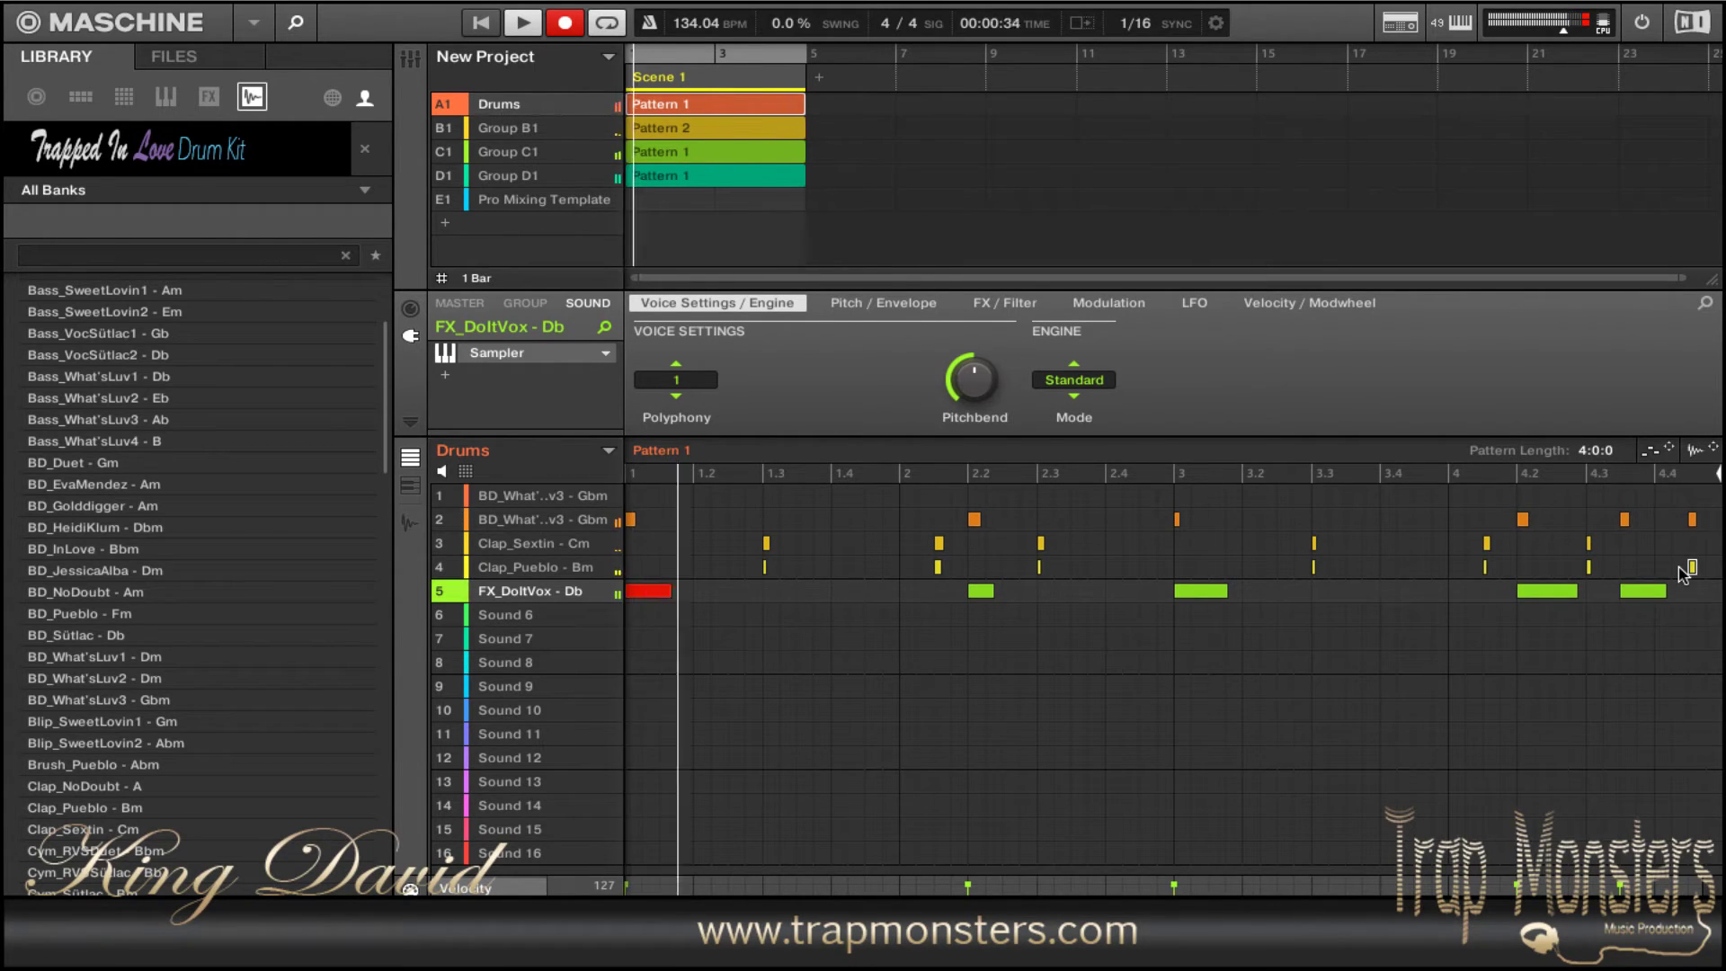
key(r)
- Load HH_Duet - Bb into Sound 6 of the Drums group and record a four-bar hi-hat rhythm with rolls
key(Down)
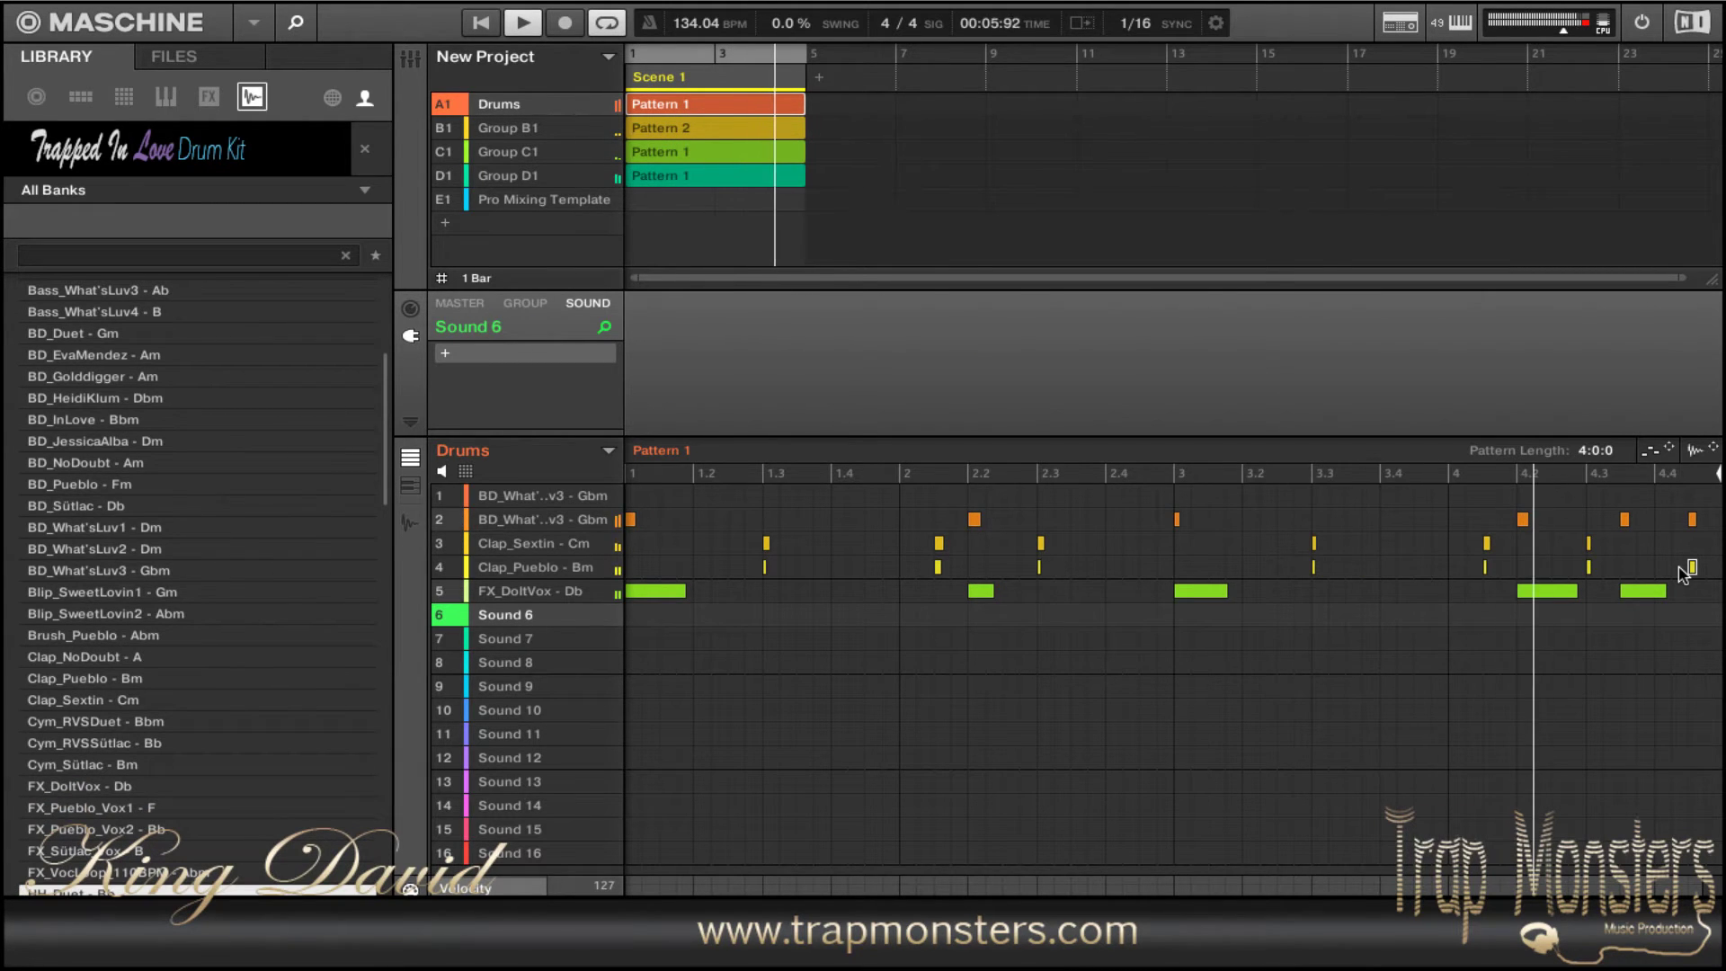
key(Return)
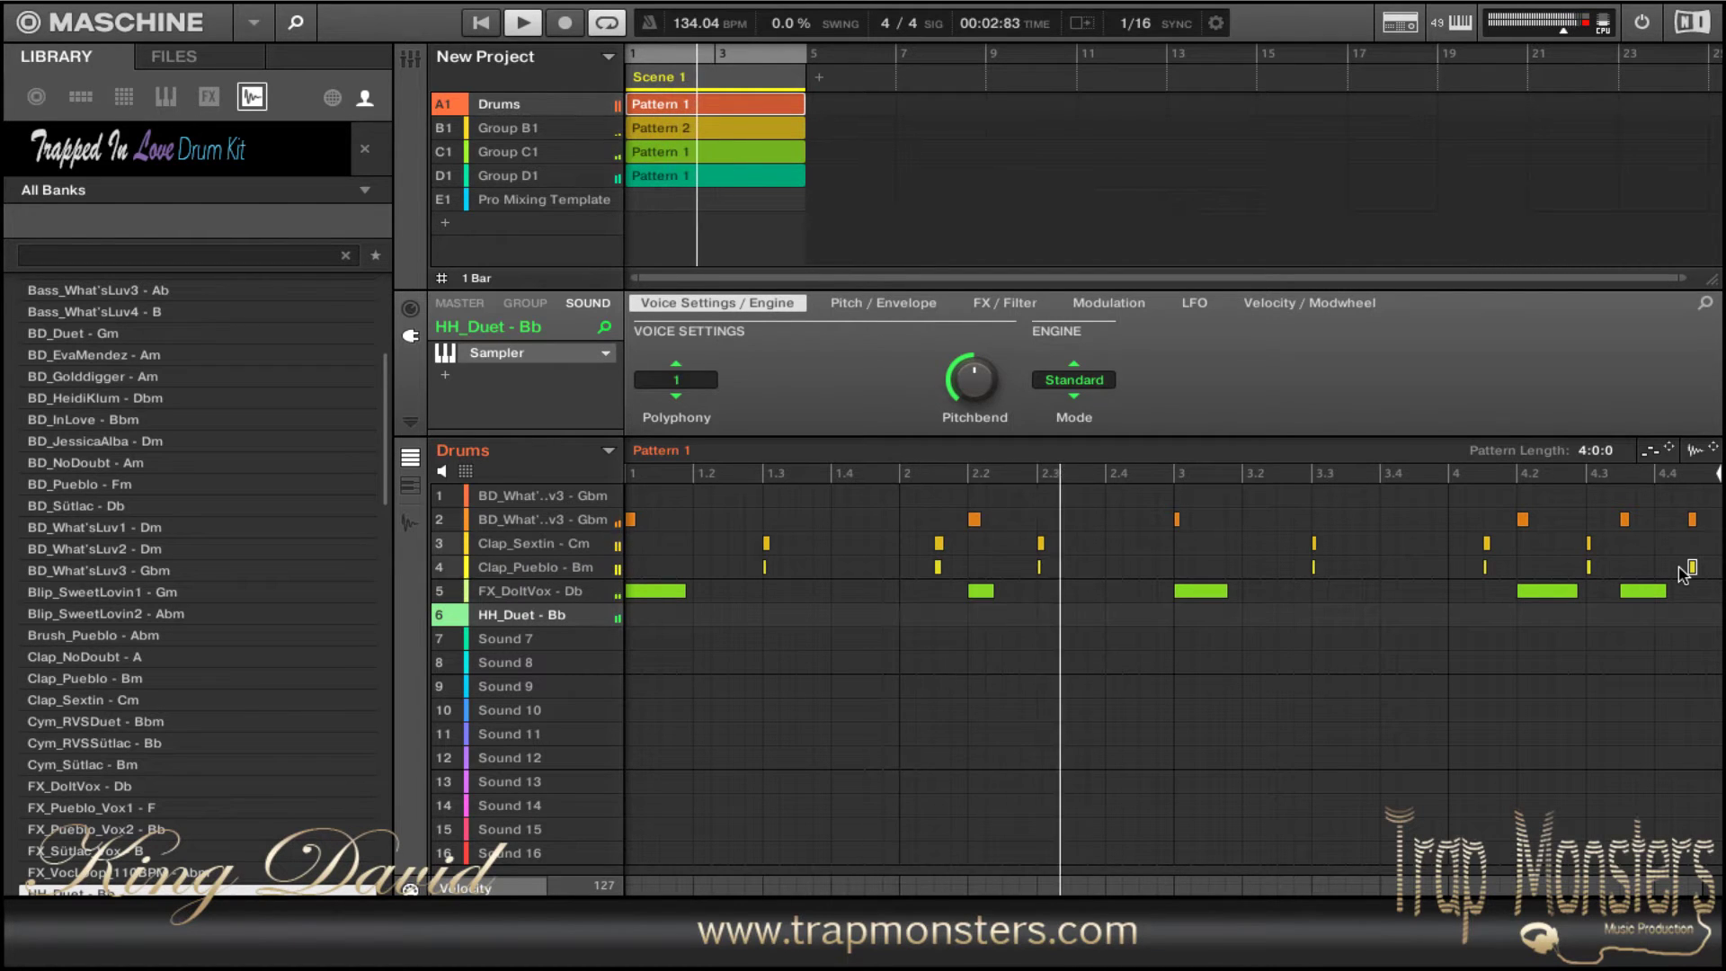
key(r)
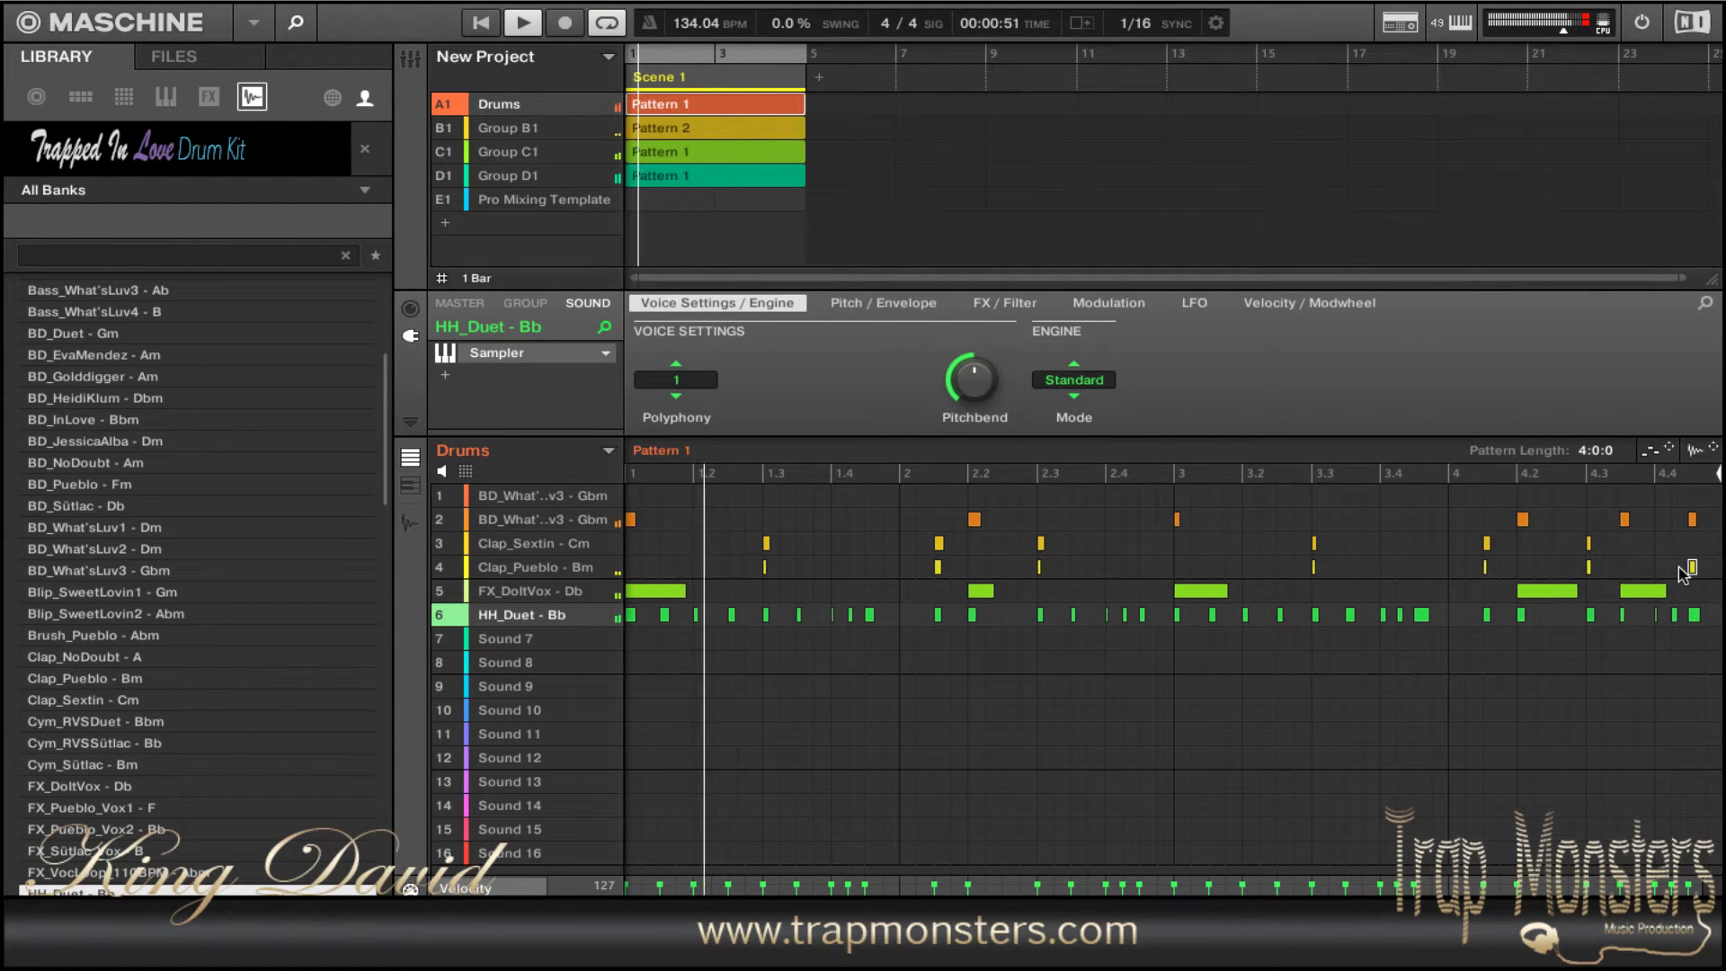
- Load Rim_Duet - Gb into Sound 7 of the Drums group and record rim hits at beats 2.2 and 4.2
key(Down)
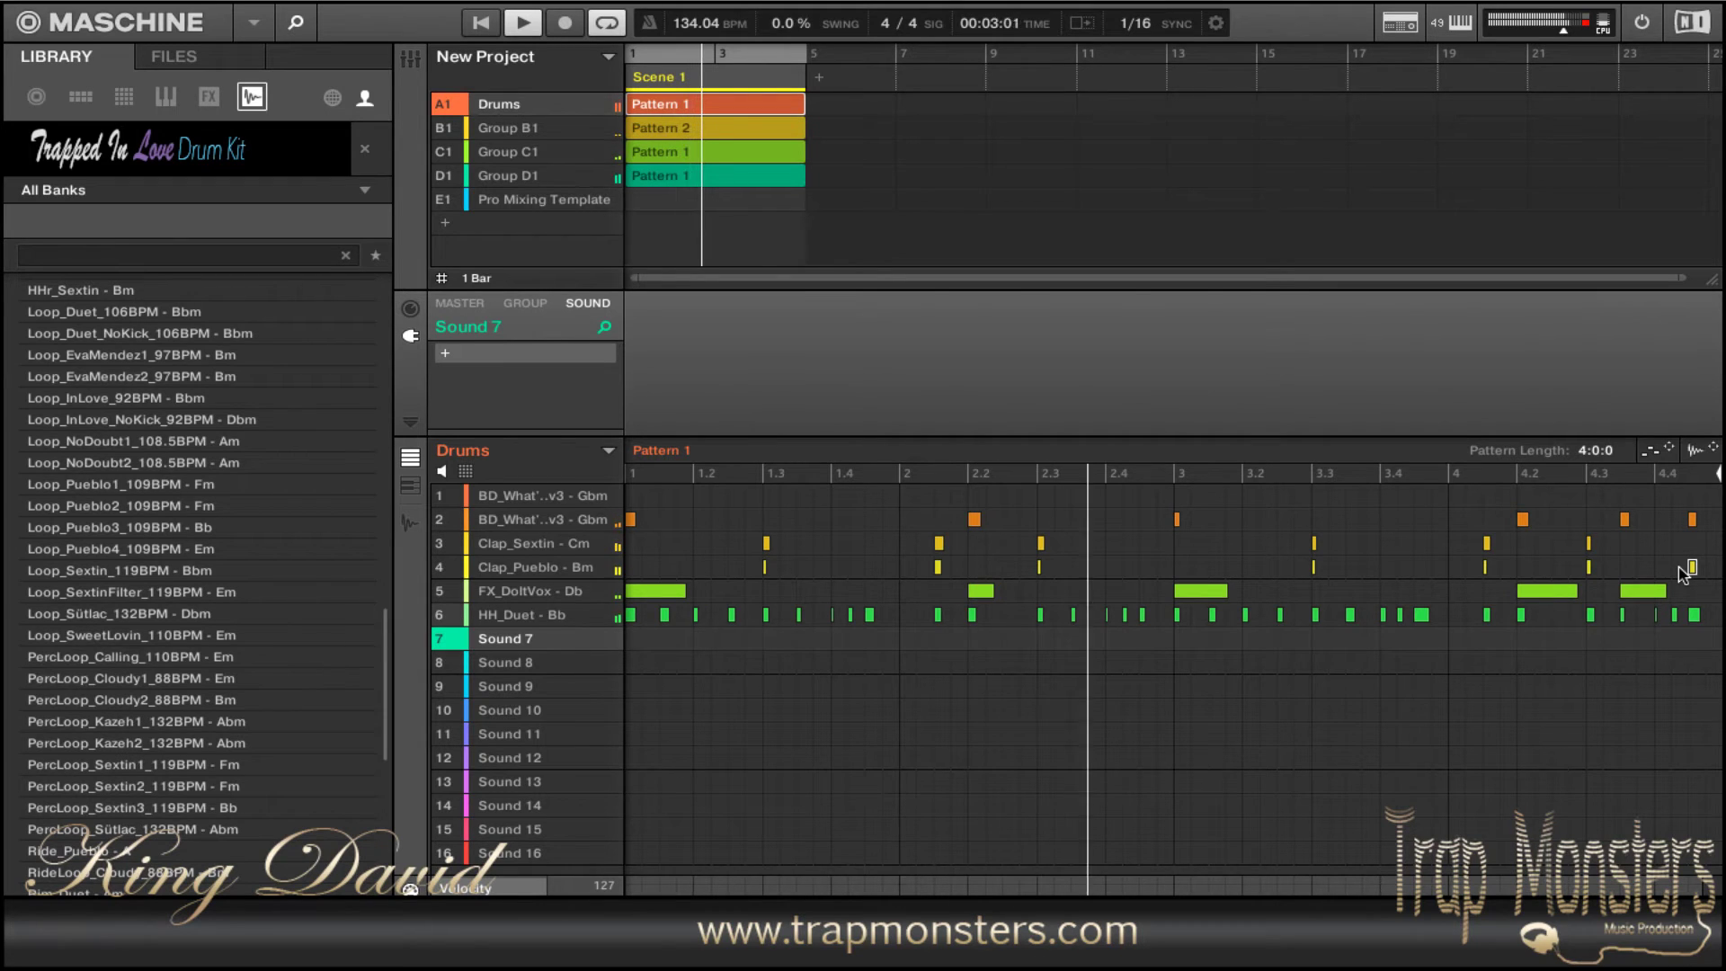
key(Return)
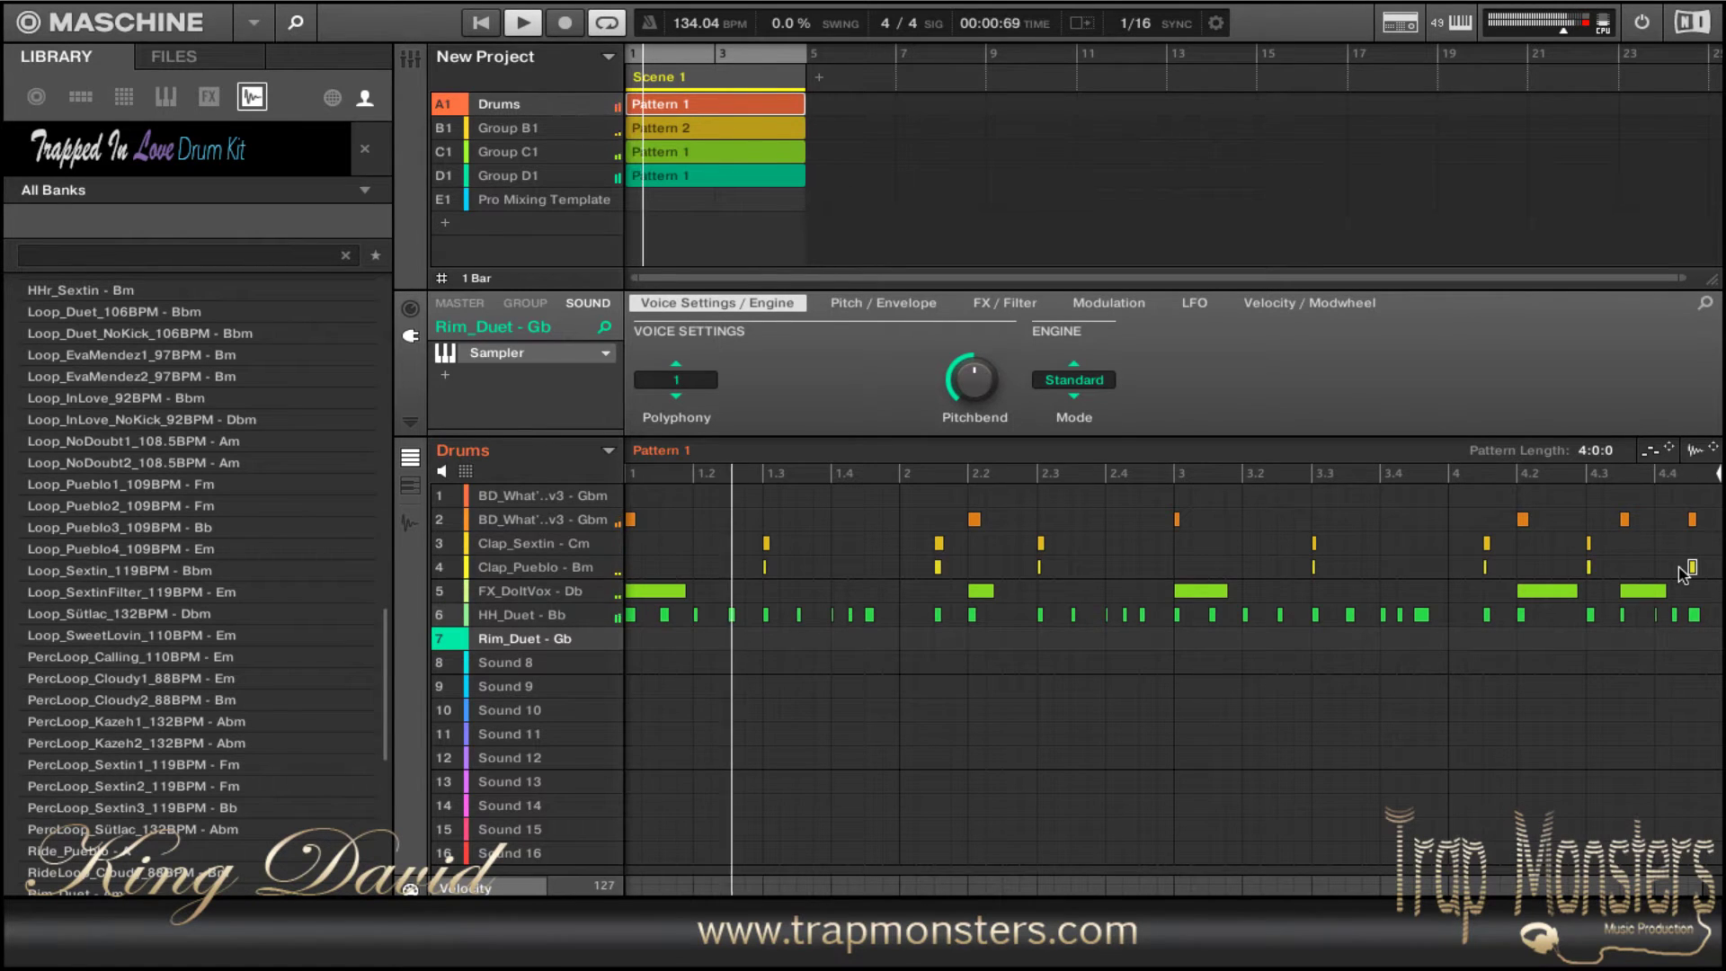
key(r)
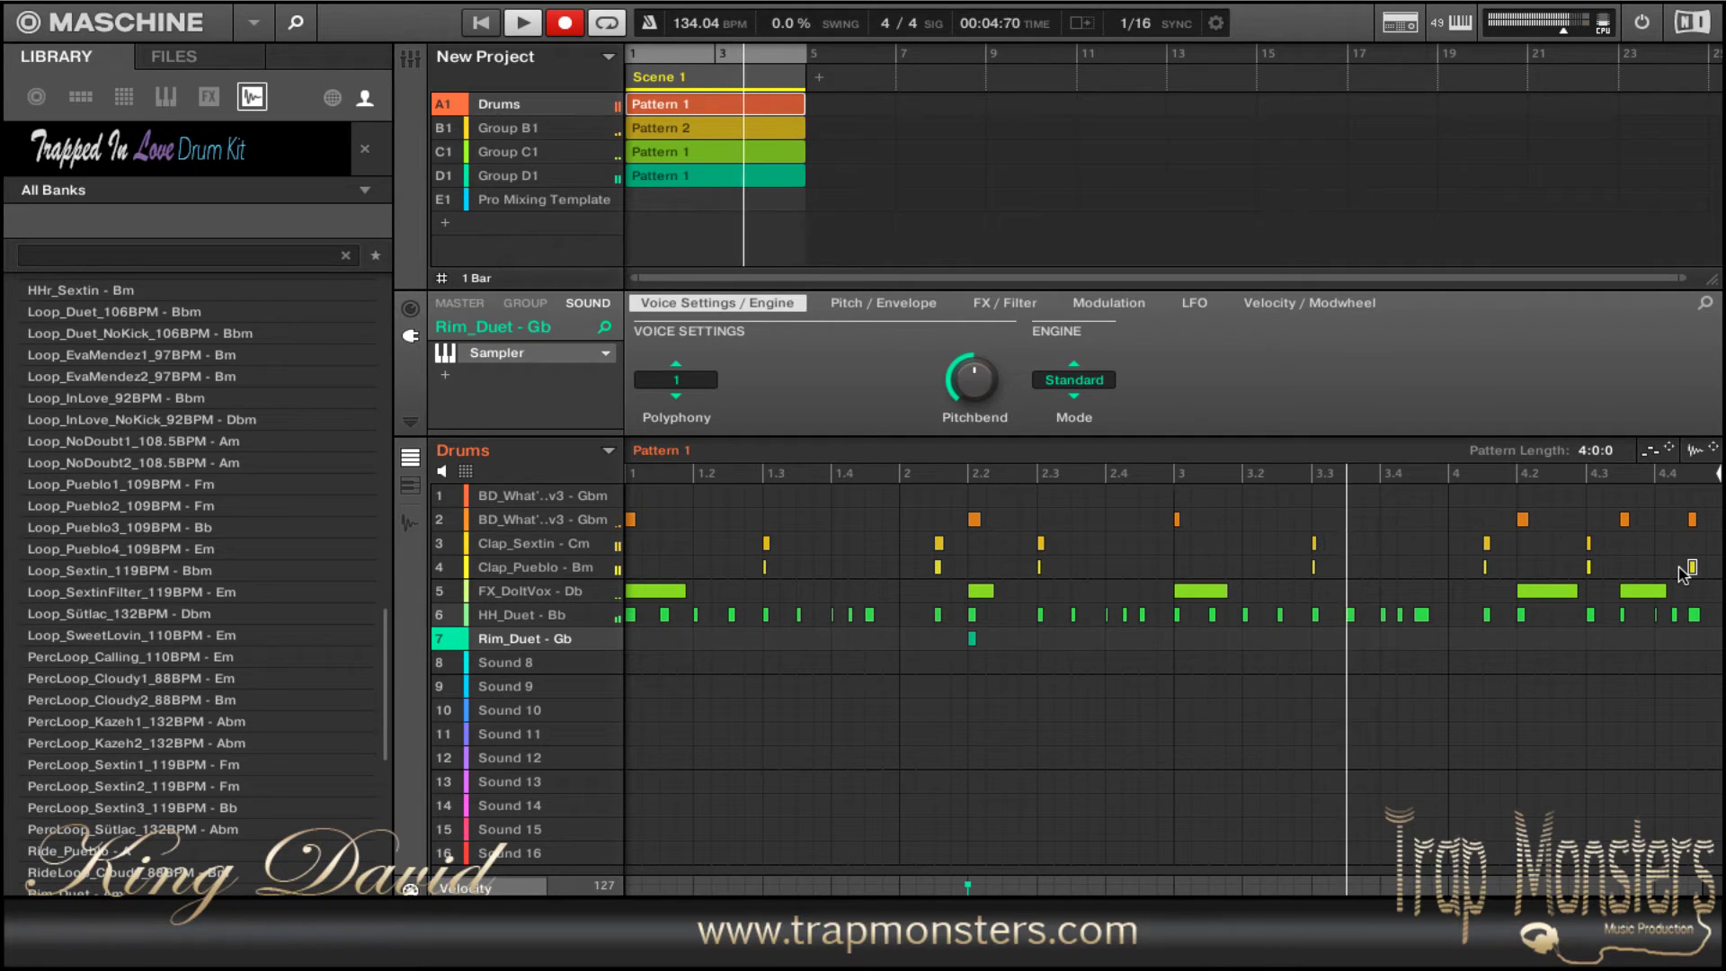
key(r)
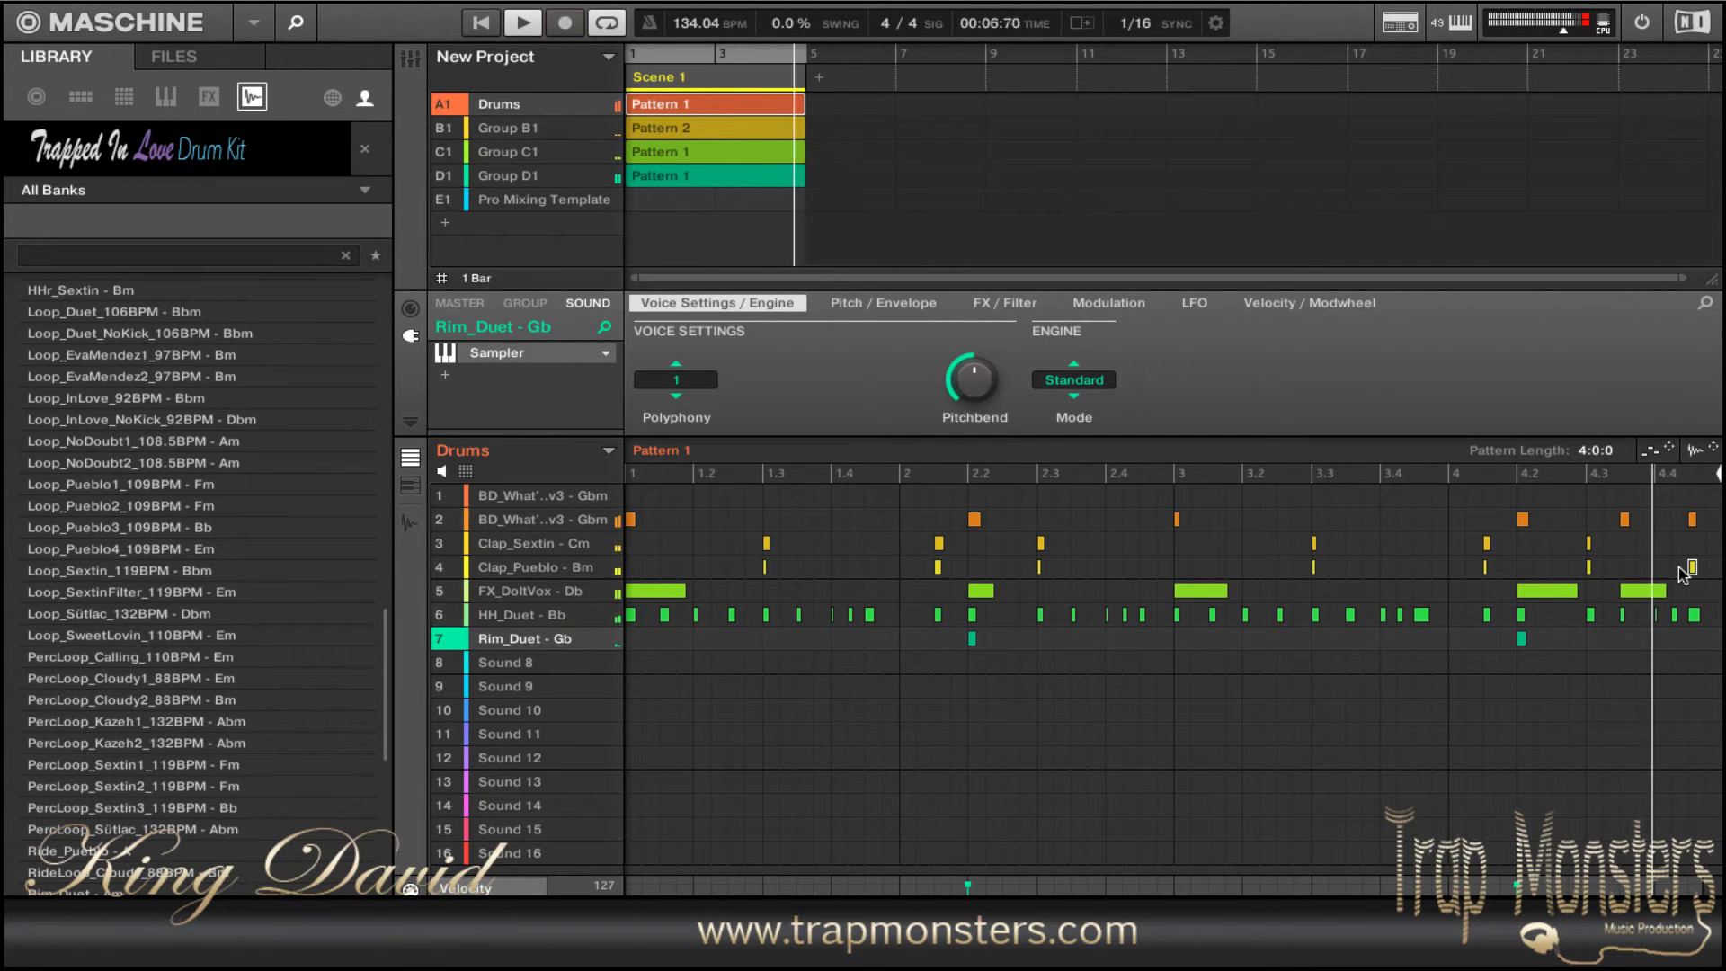
- Stop playback, audition the Trap Monsters library's first 808 samples and load 808 (3) - D into Sound 1 of the Drums group
key(z)
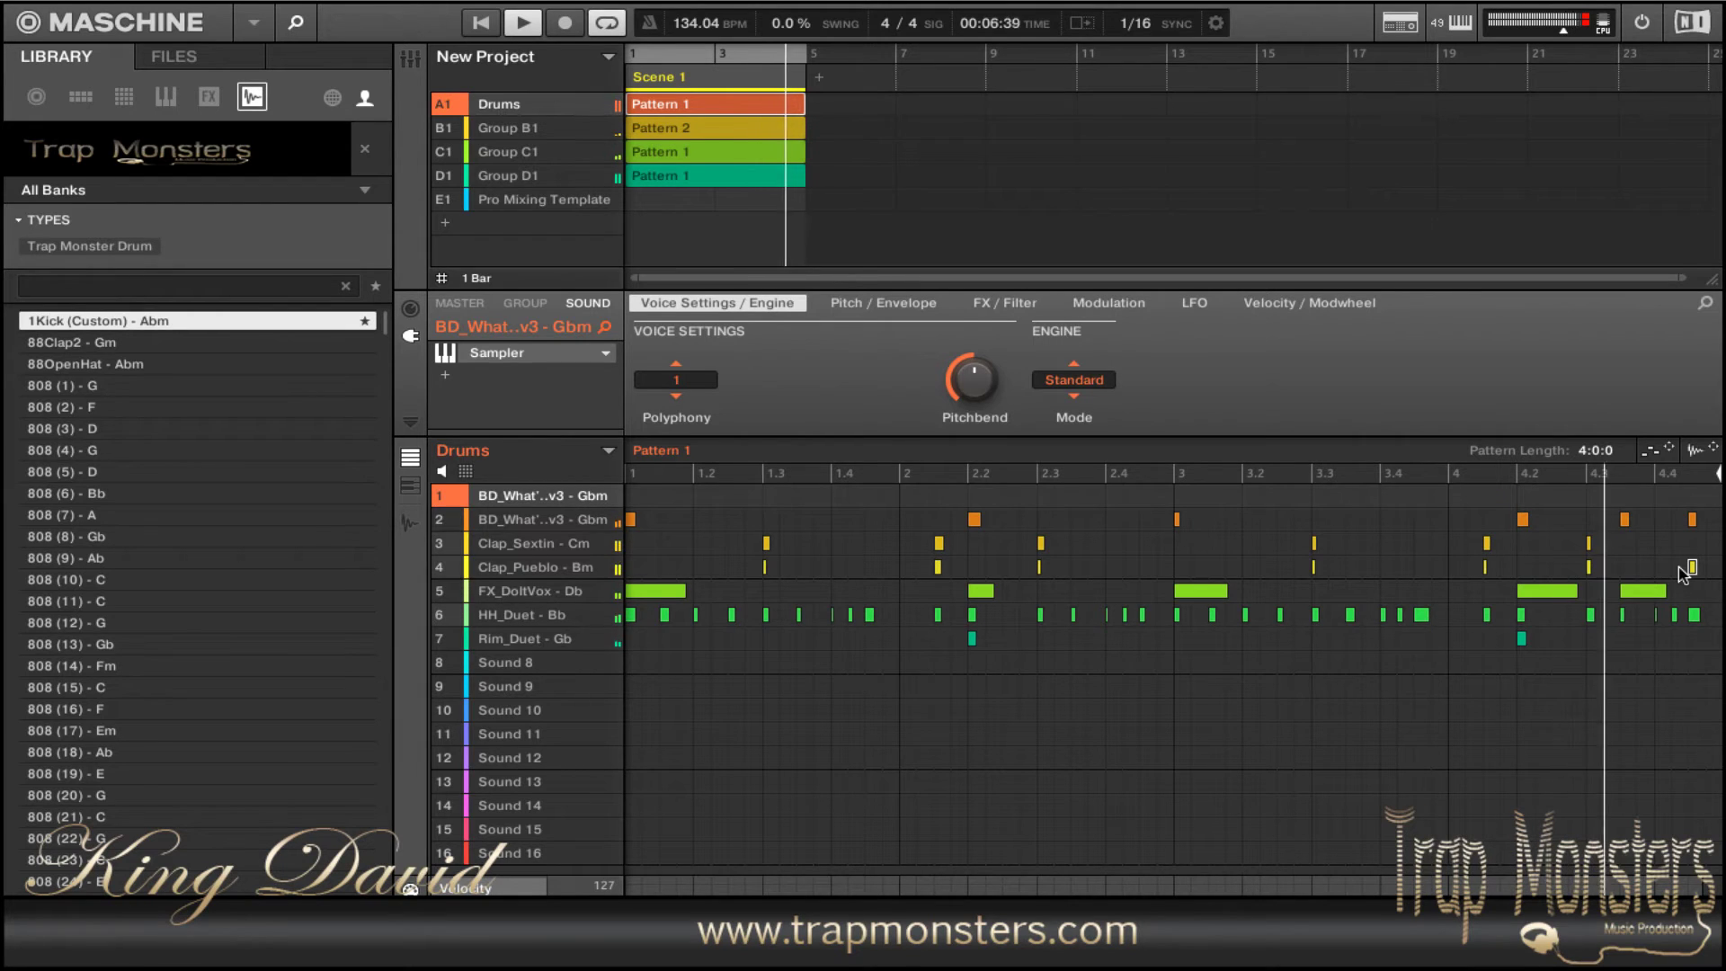
key(space)
key(Down)
key(Down)
key(Down)
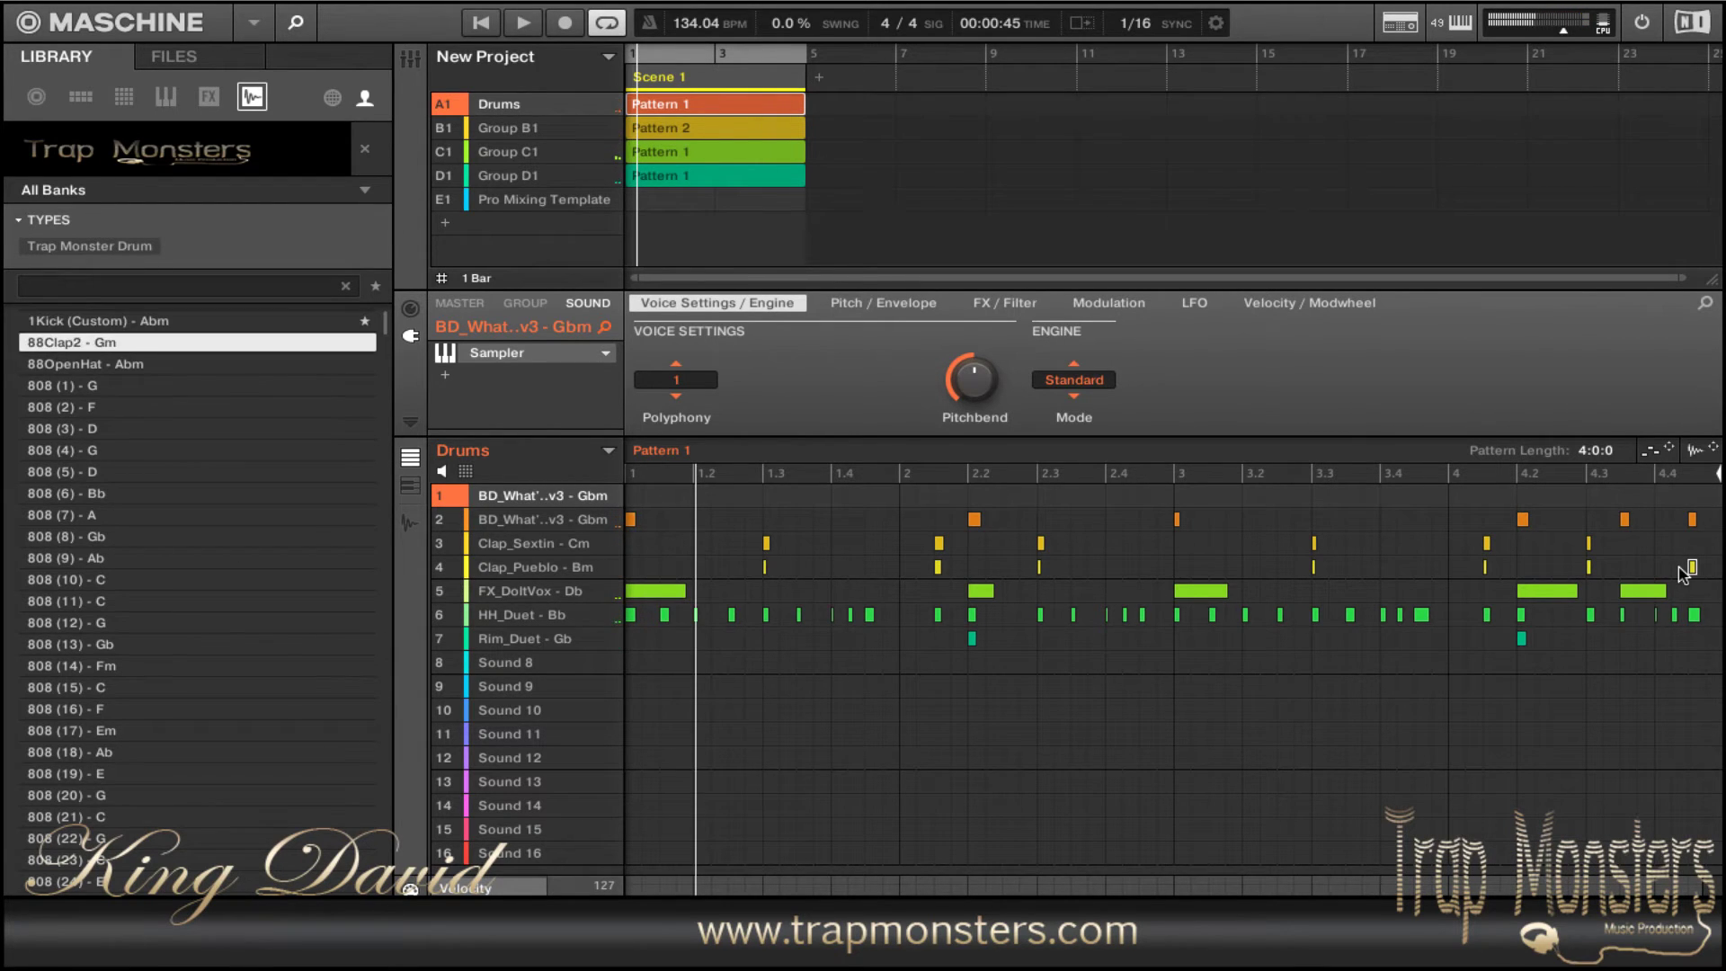
key(Down)
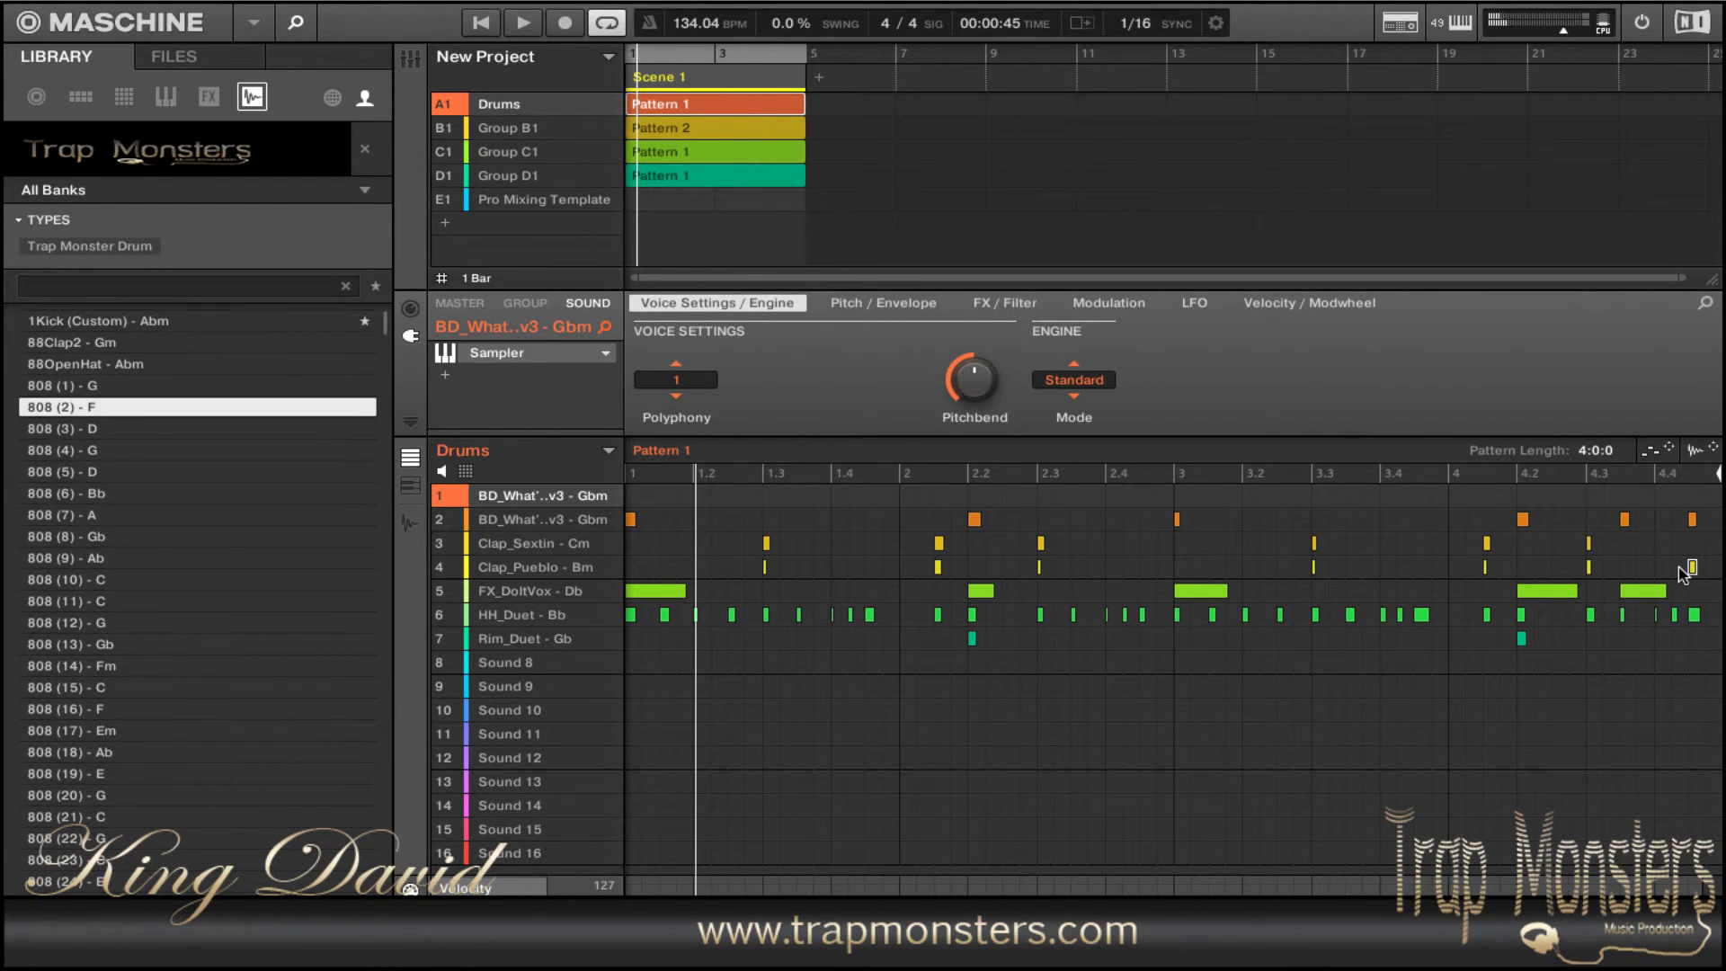
key(Down)
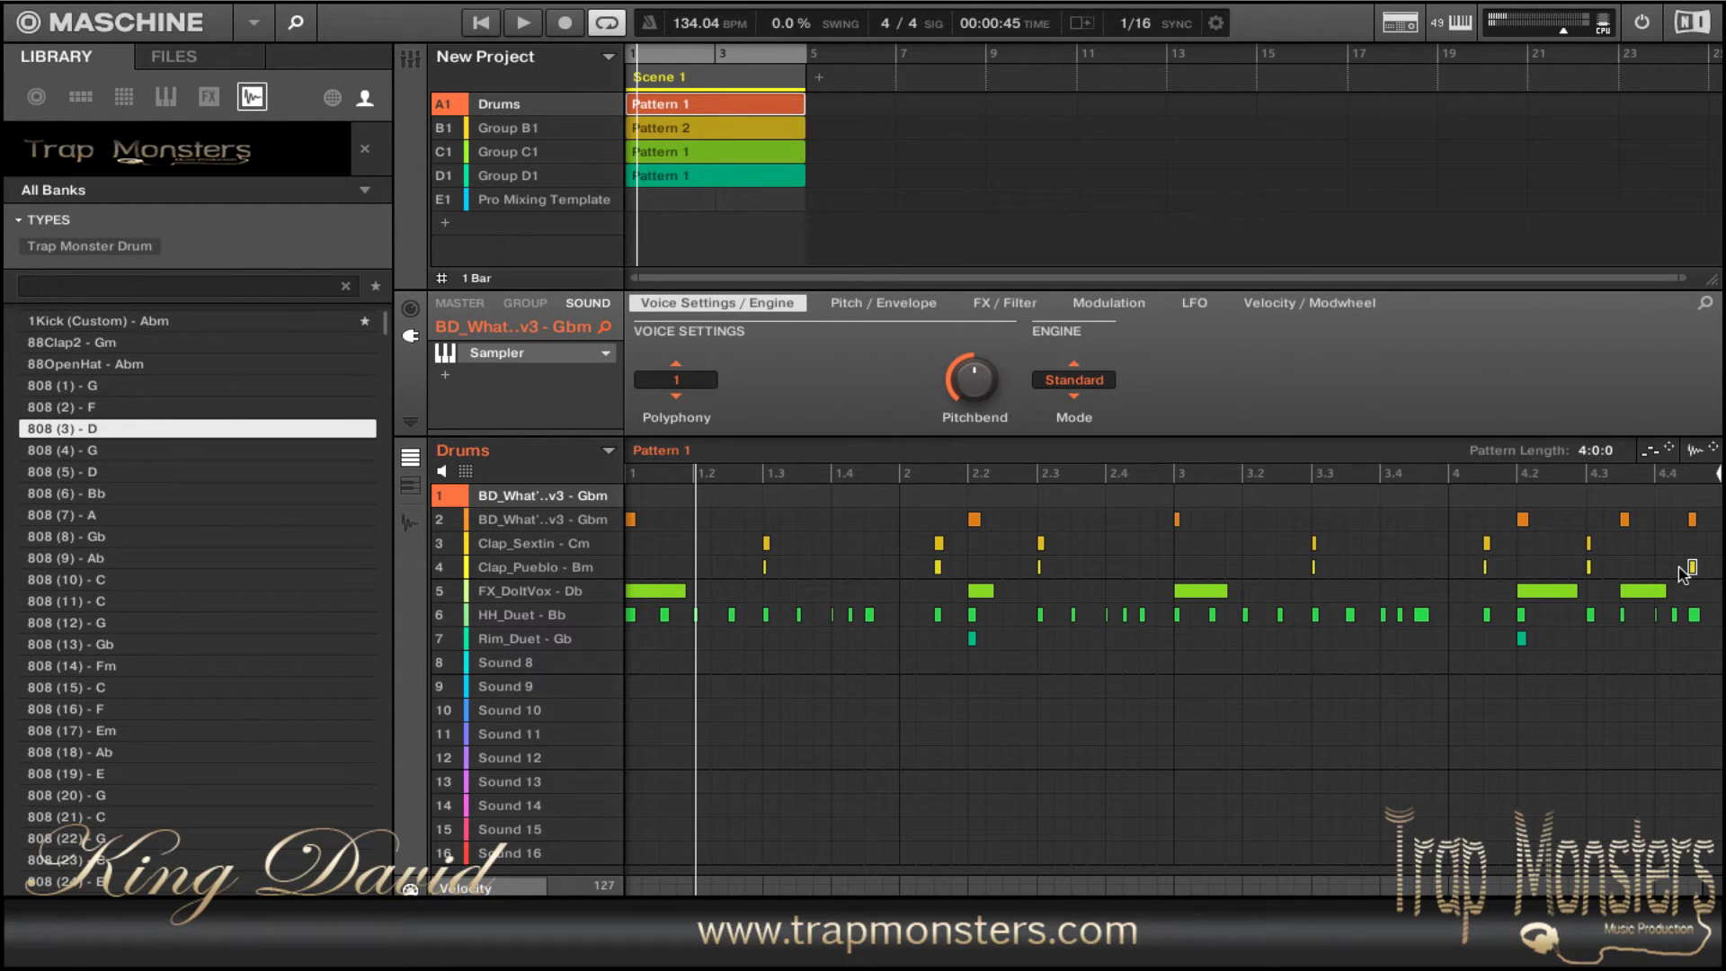
key(Down)
key(Up)
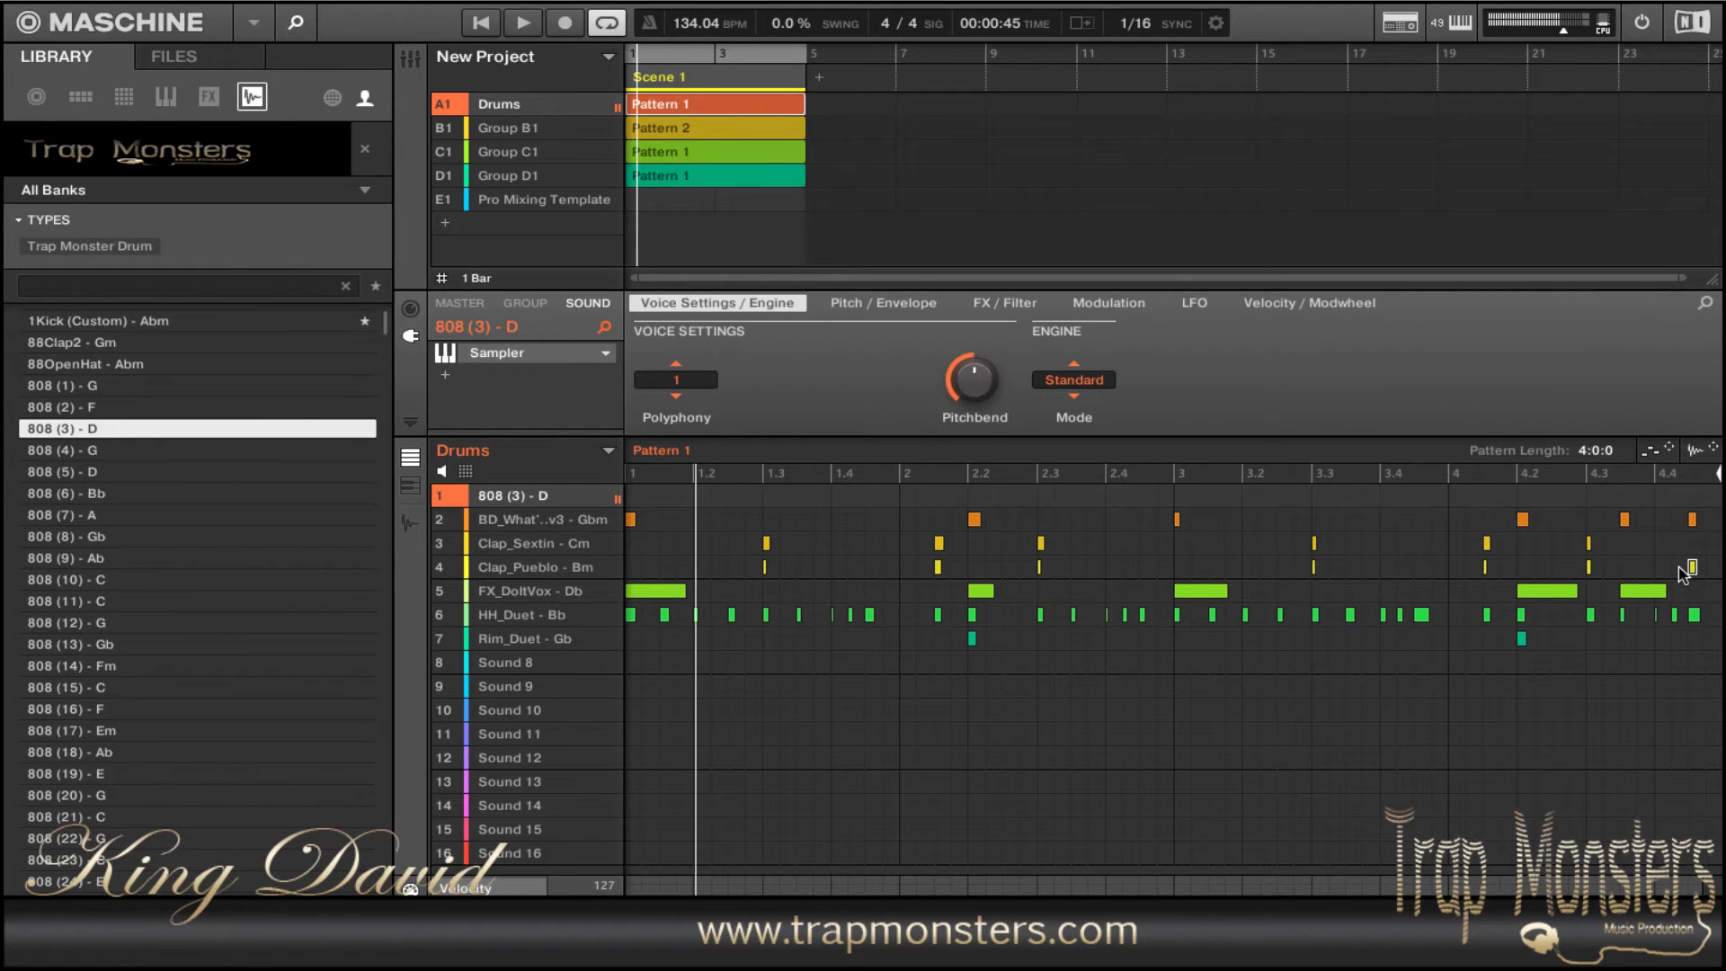
- Check the sample zone of 808 (3) - D in Sound 1 and try the 808 against the loop
key(ctrl+e)
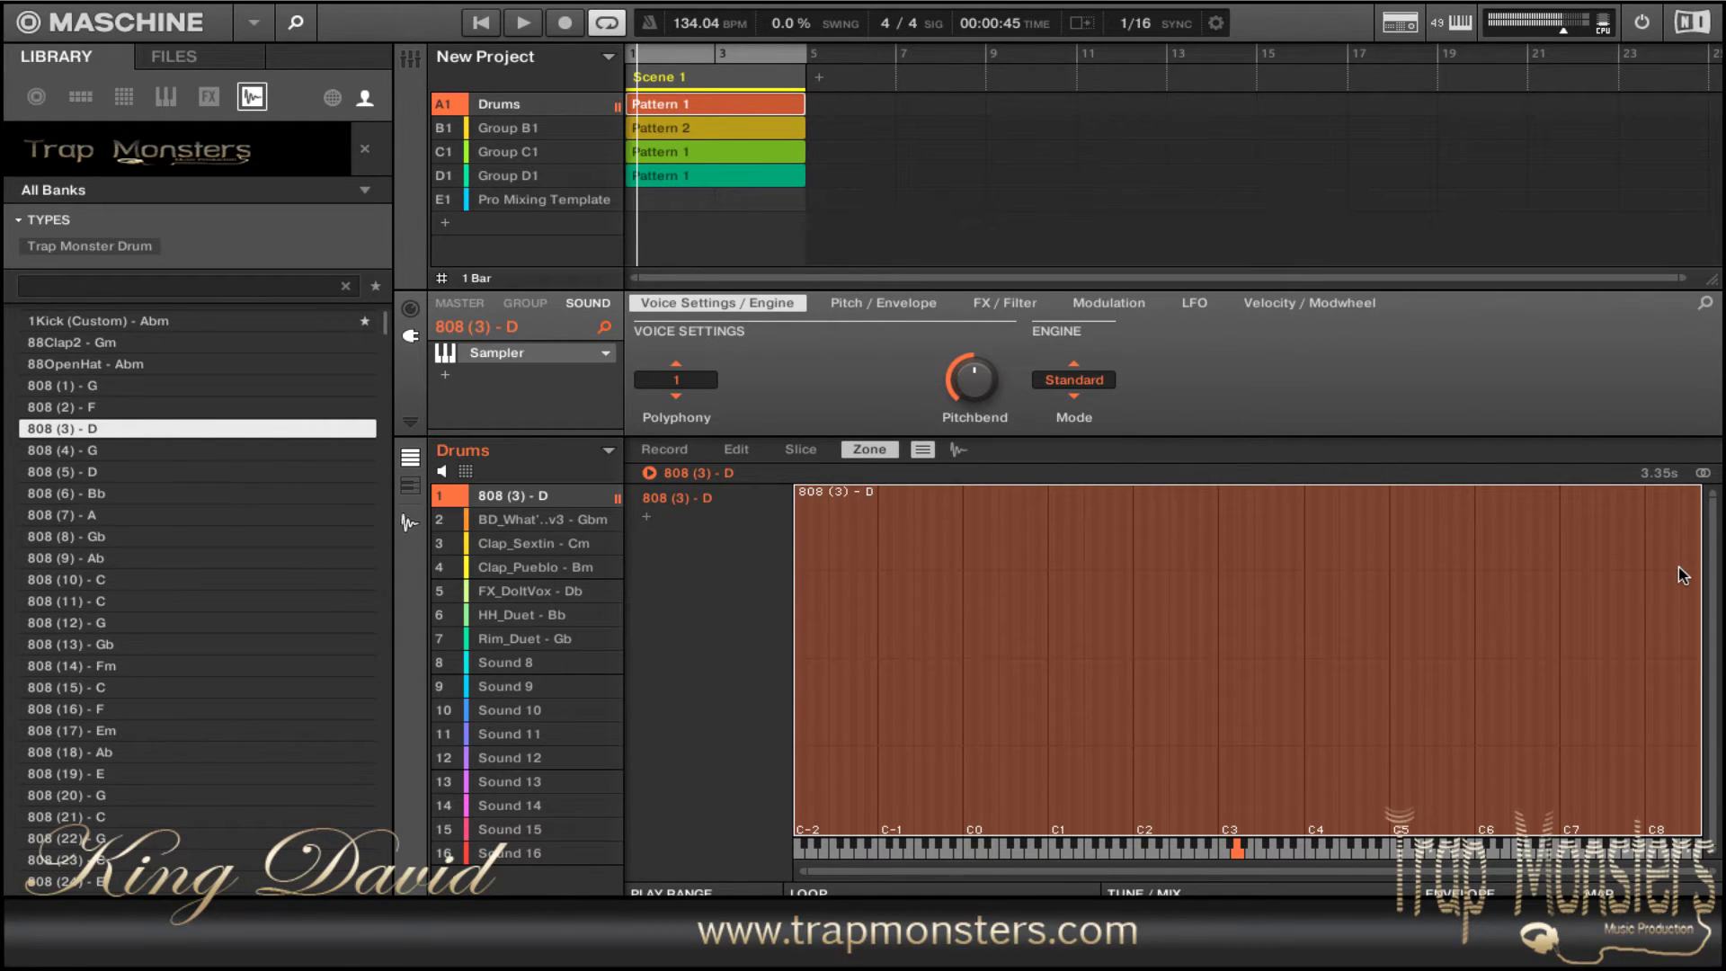
key(ctrl+e)
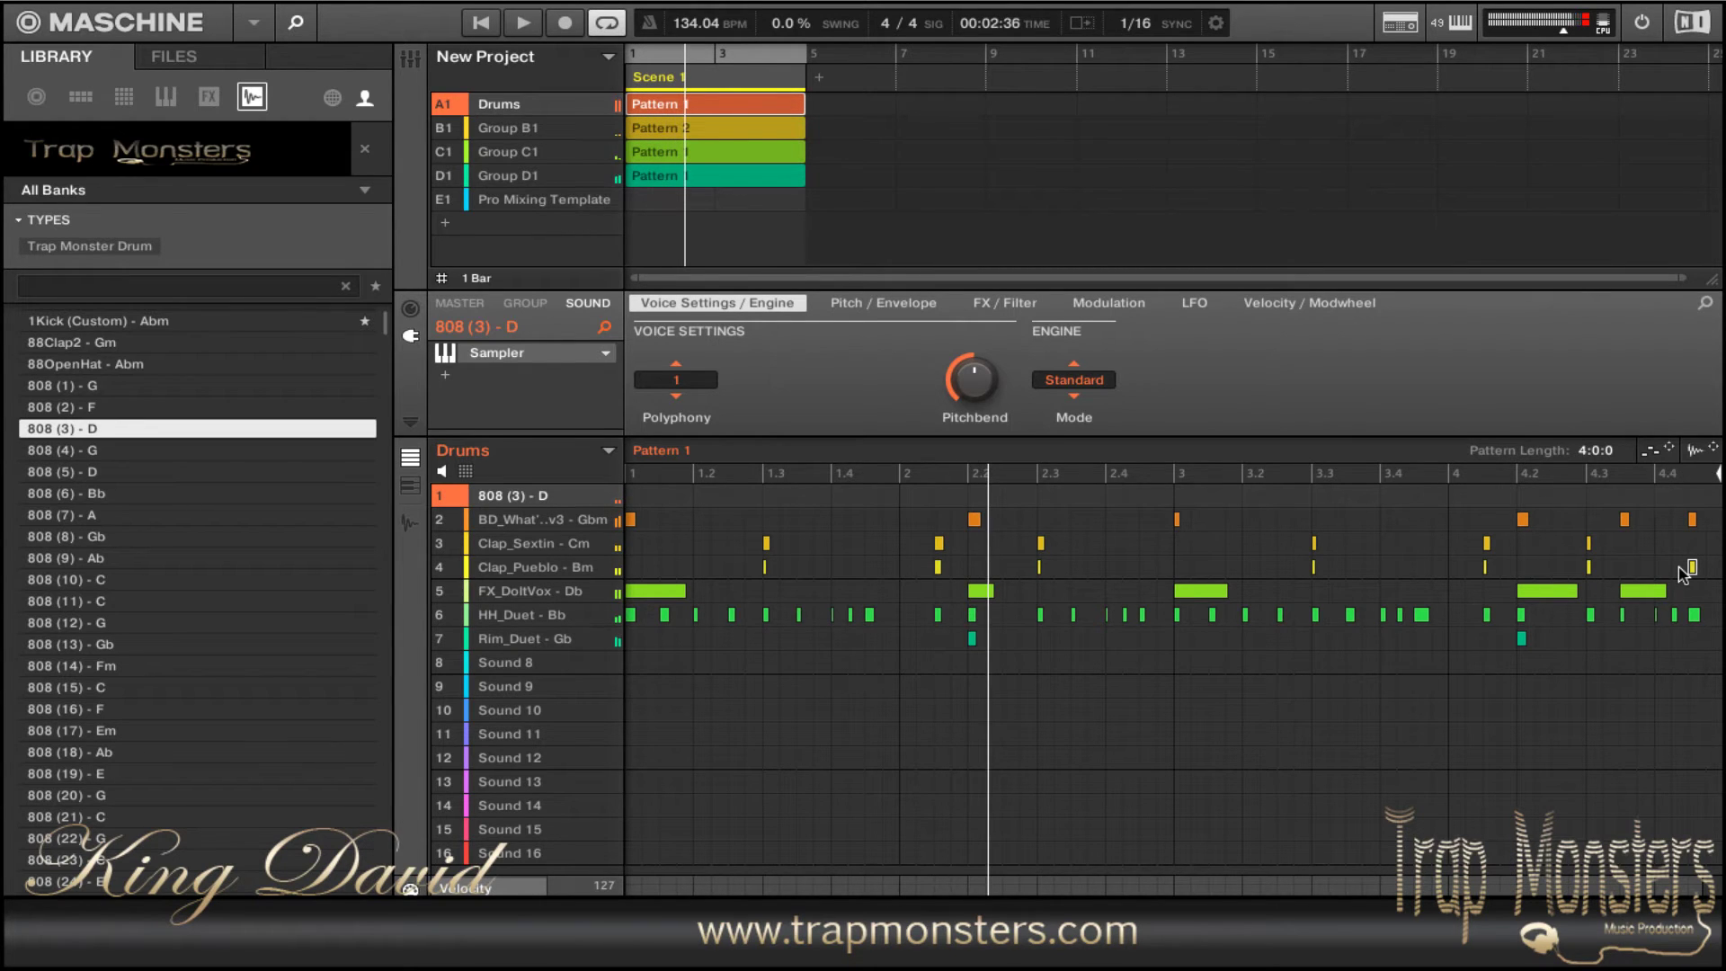
key(ctrl+e)
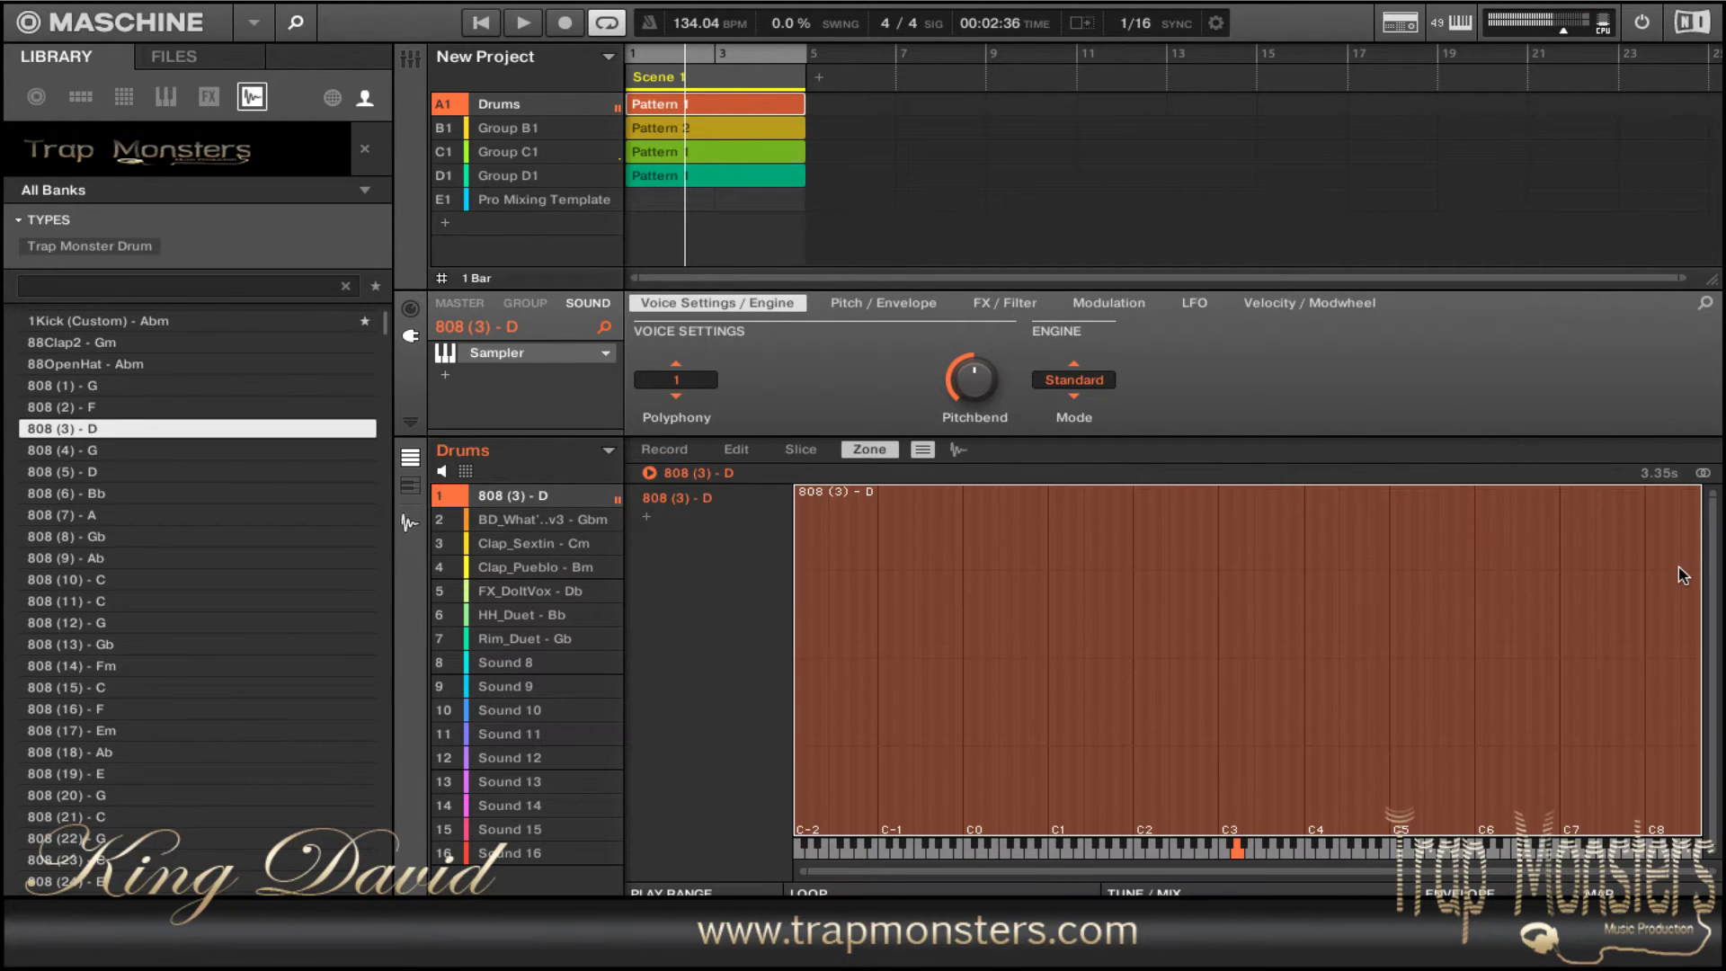
key(ctrl+e)
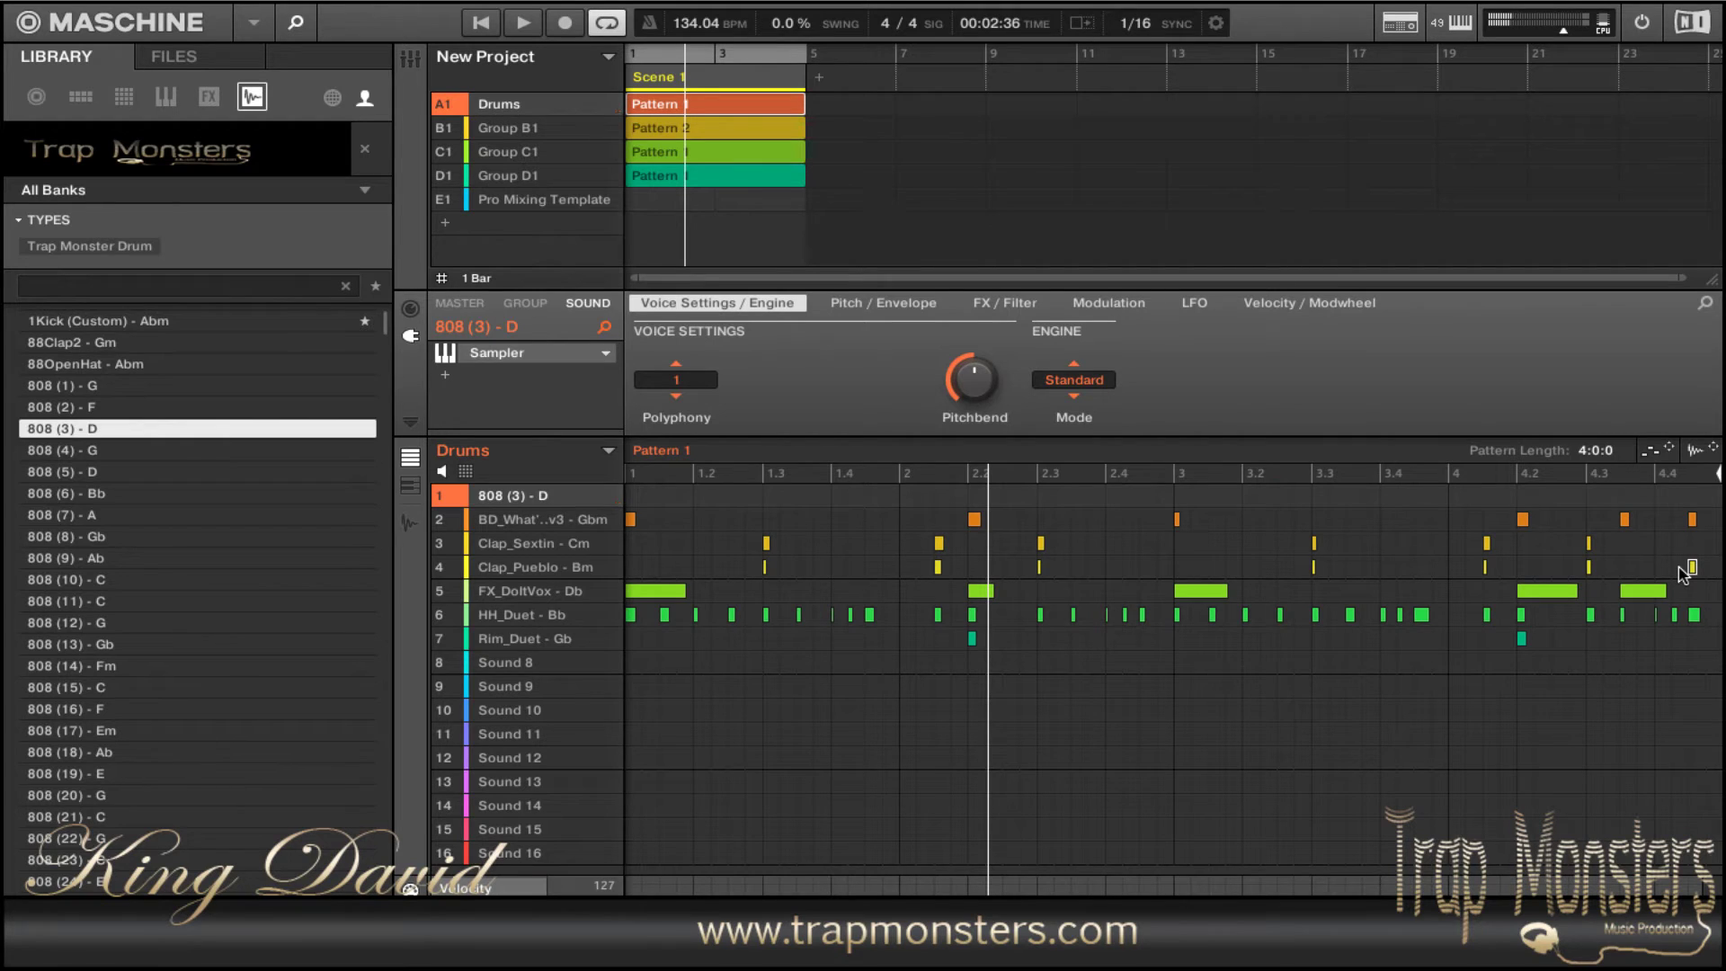
- Audition the Trap Monsters 808 samples further down the list, from 808 (4) - G past 808 (20) - G
key(Down)
key(Down)
key(Down)
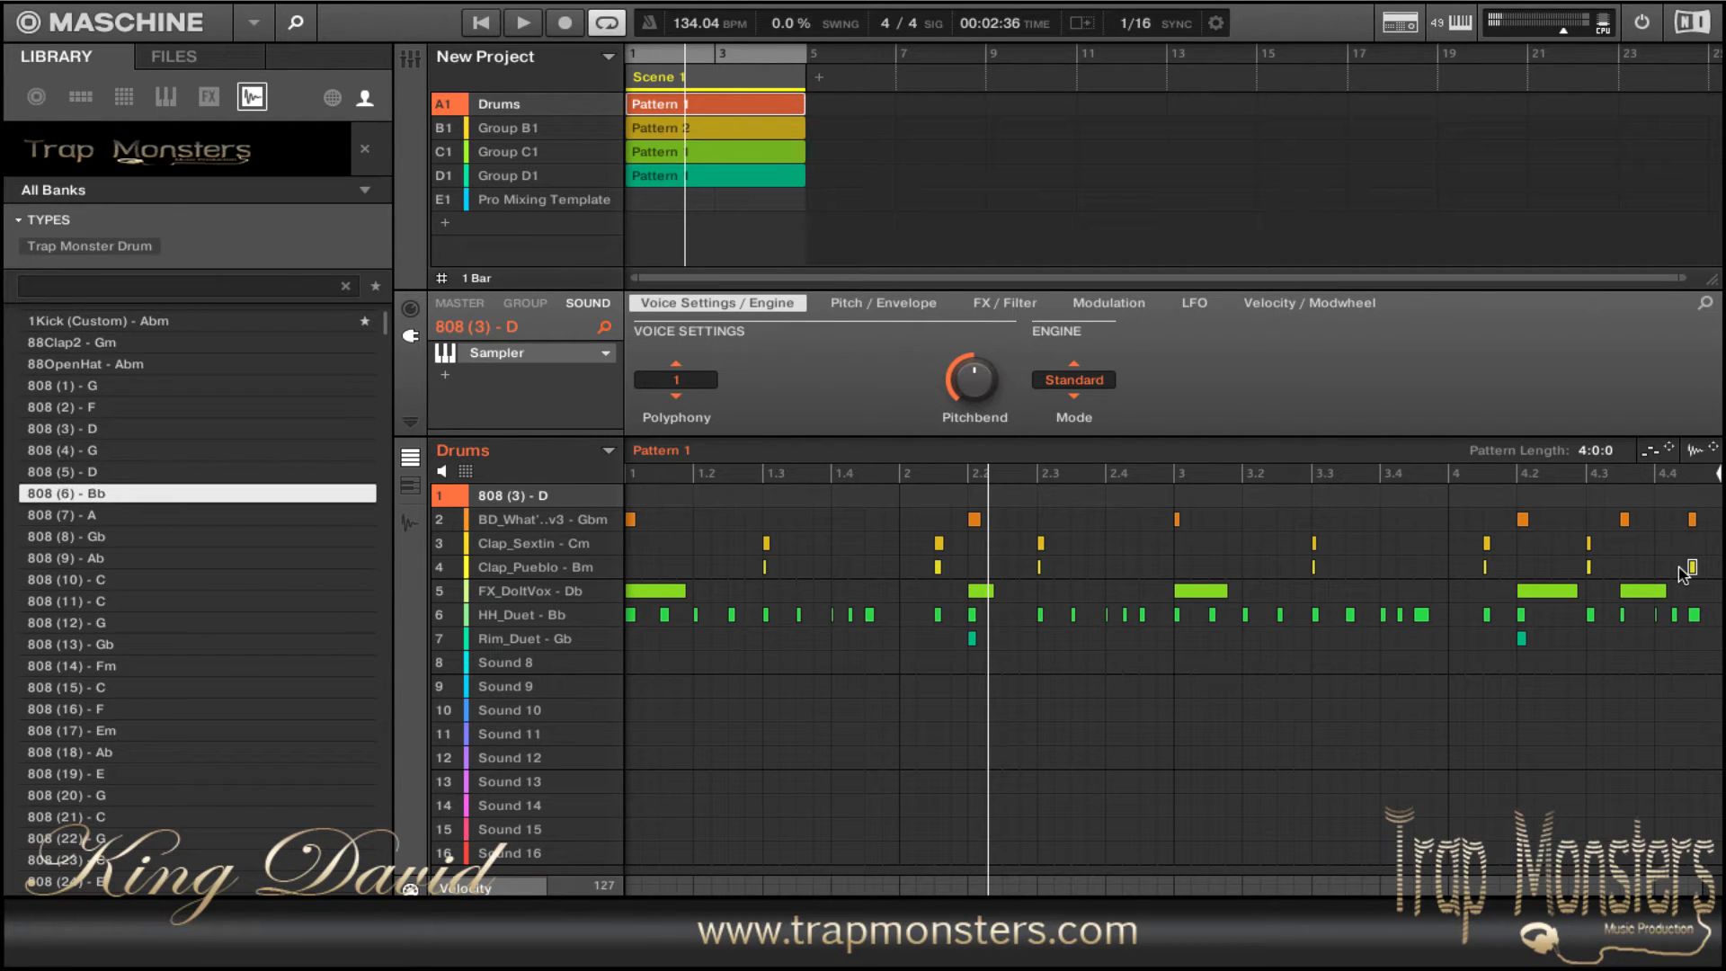
key(Down)
key(Down)
key(Down)
key(Down)
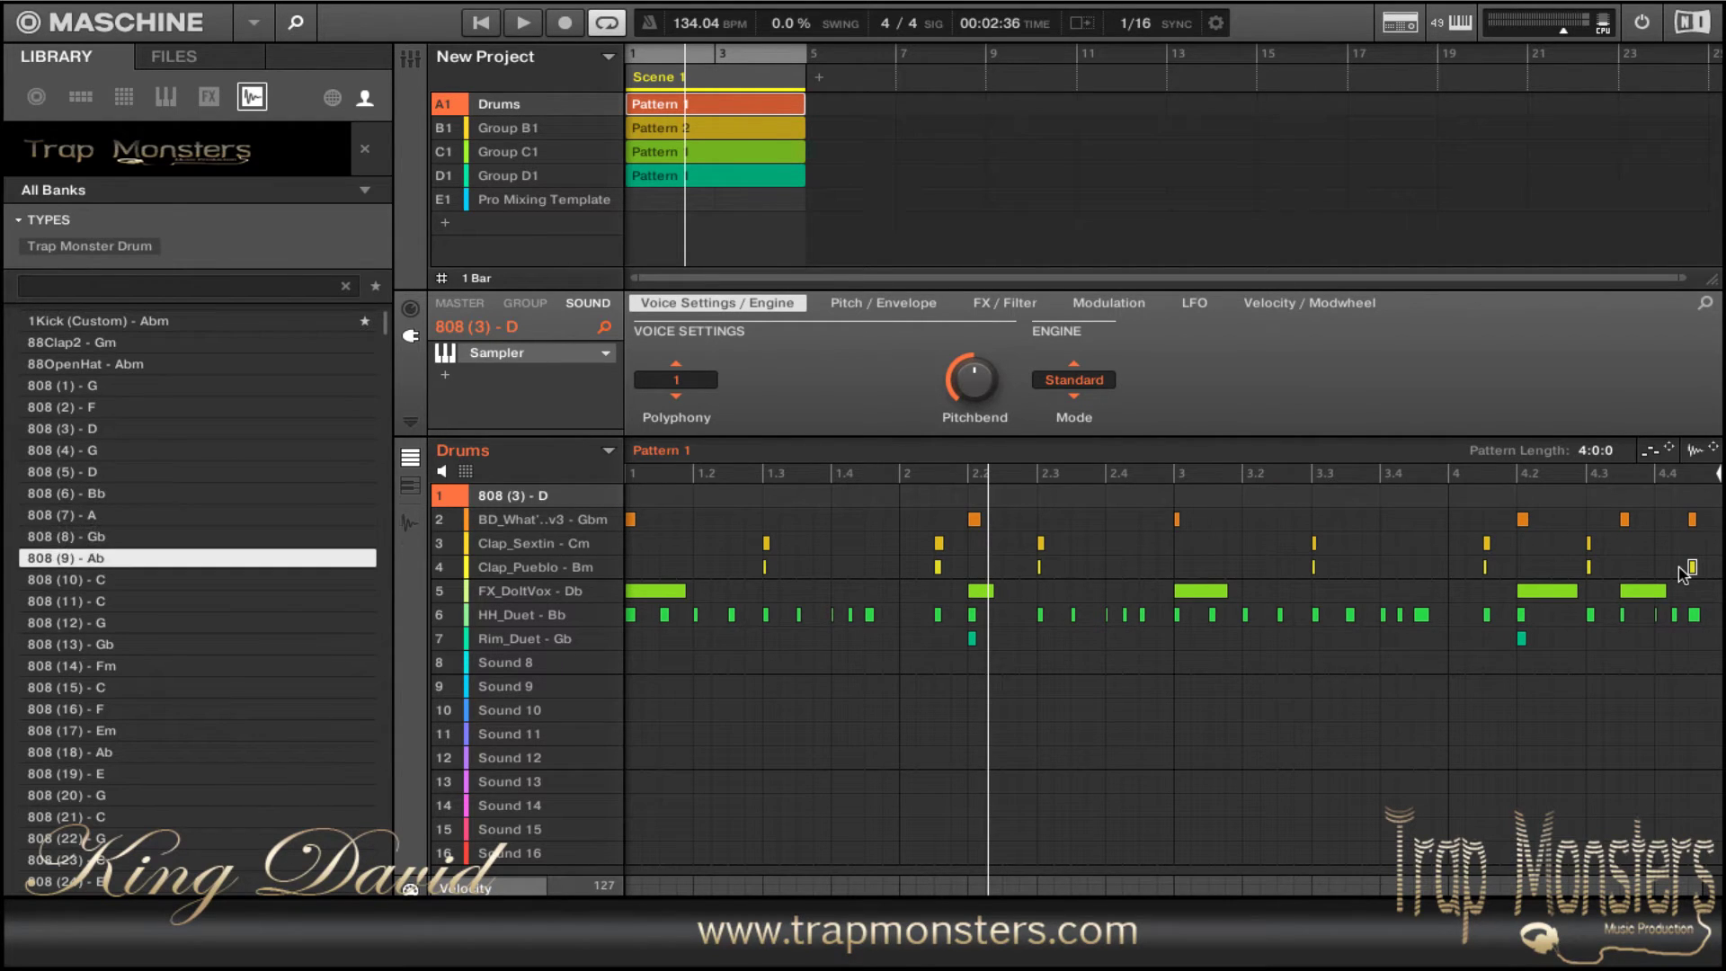
key(Down)
key(Down)
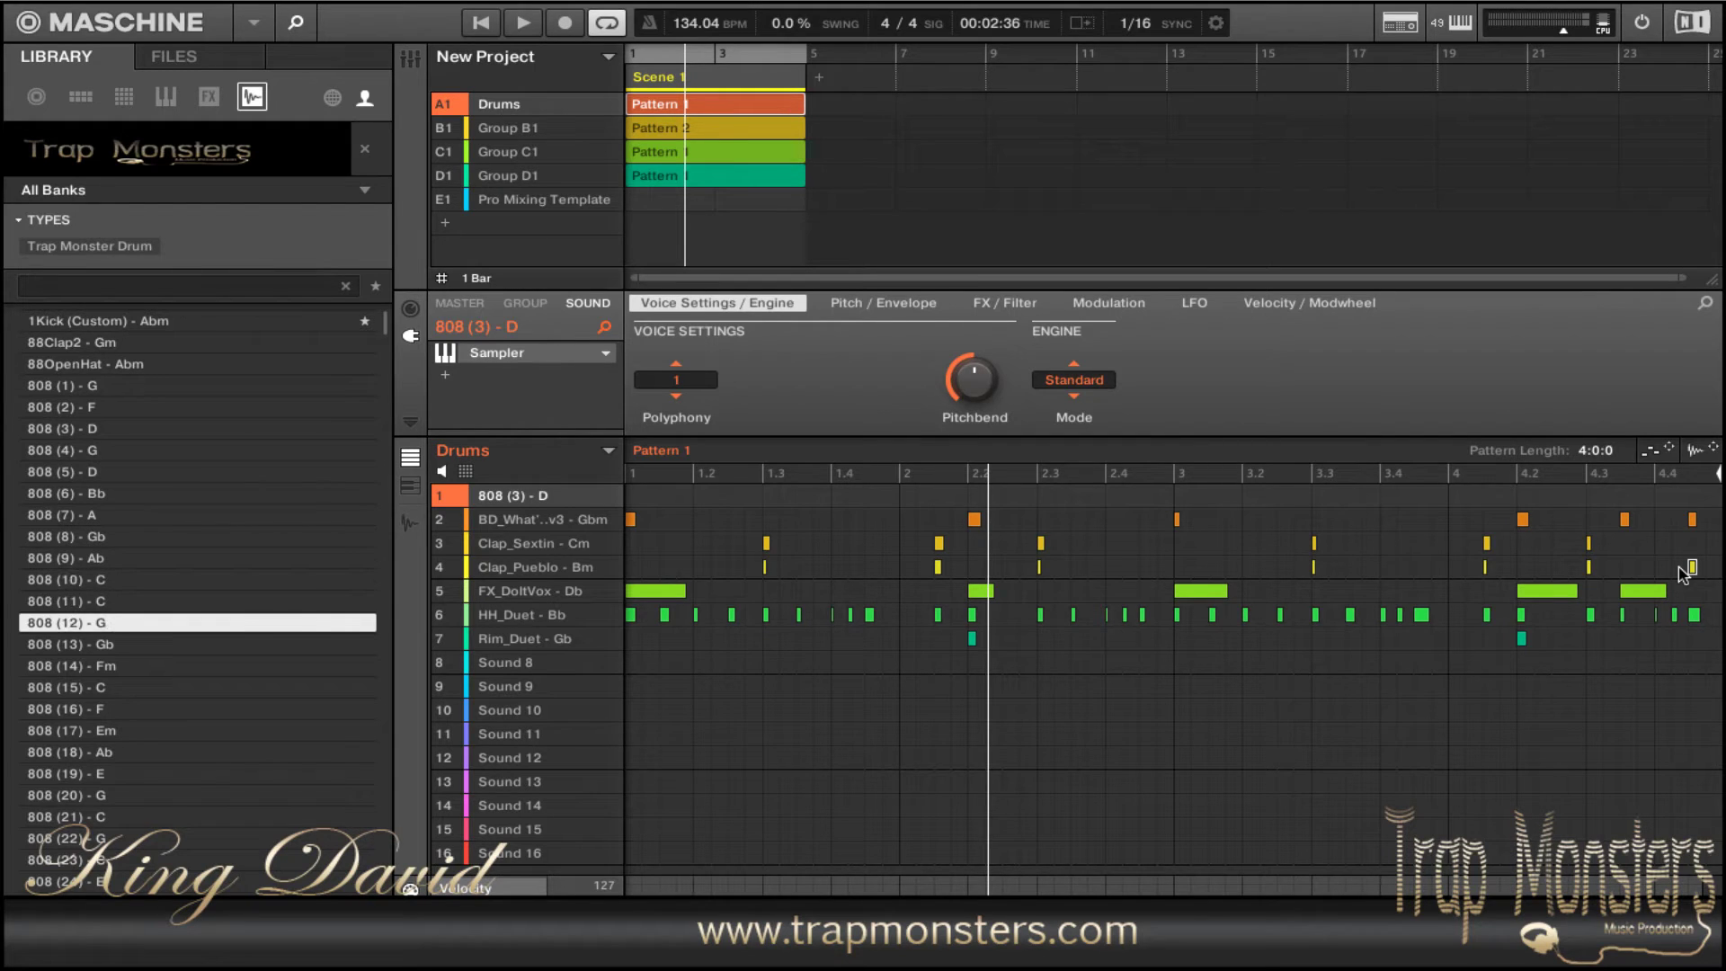
key(Up)
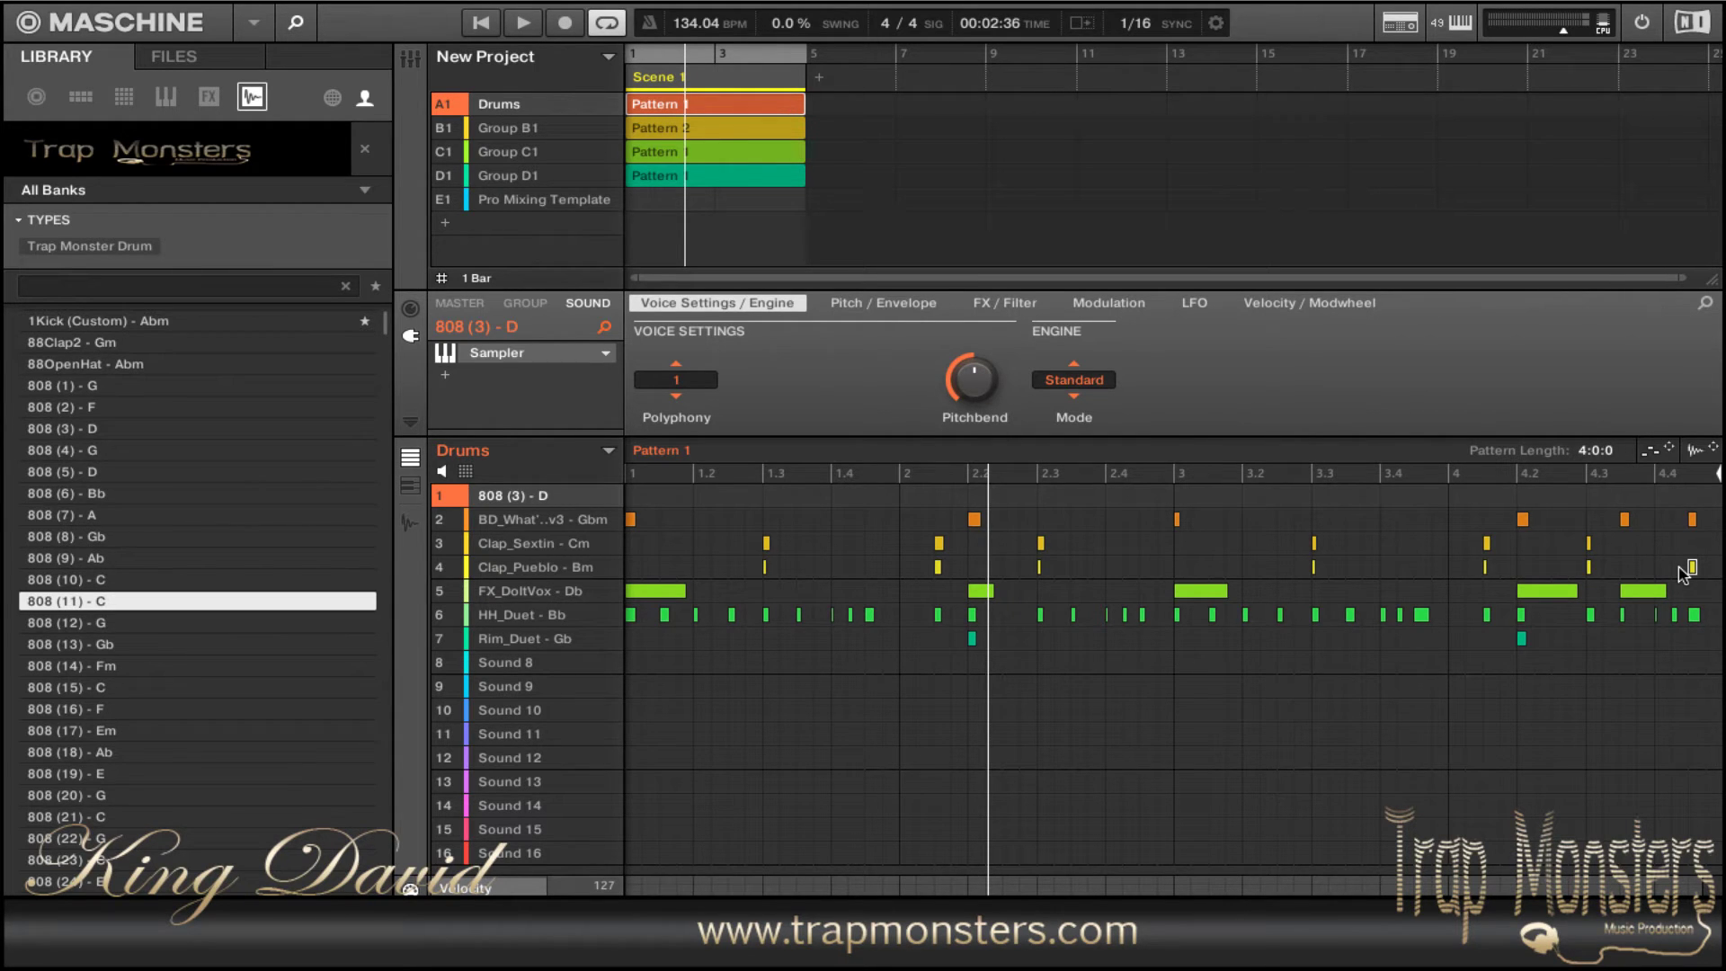
key(Up)
key(Down)
key(Down)
key(Down)
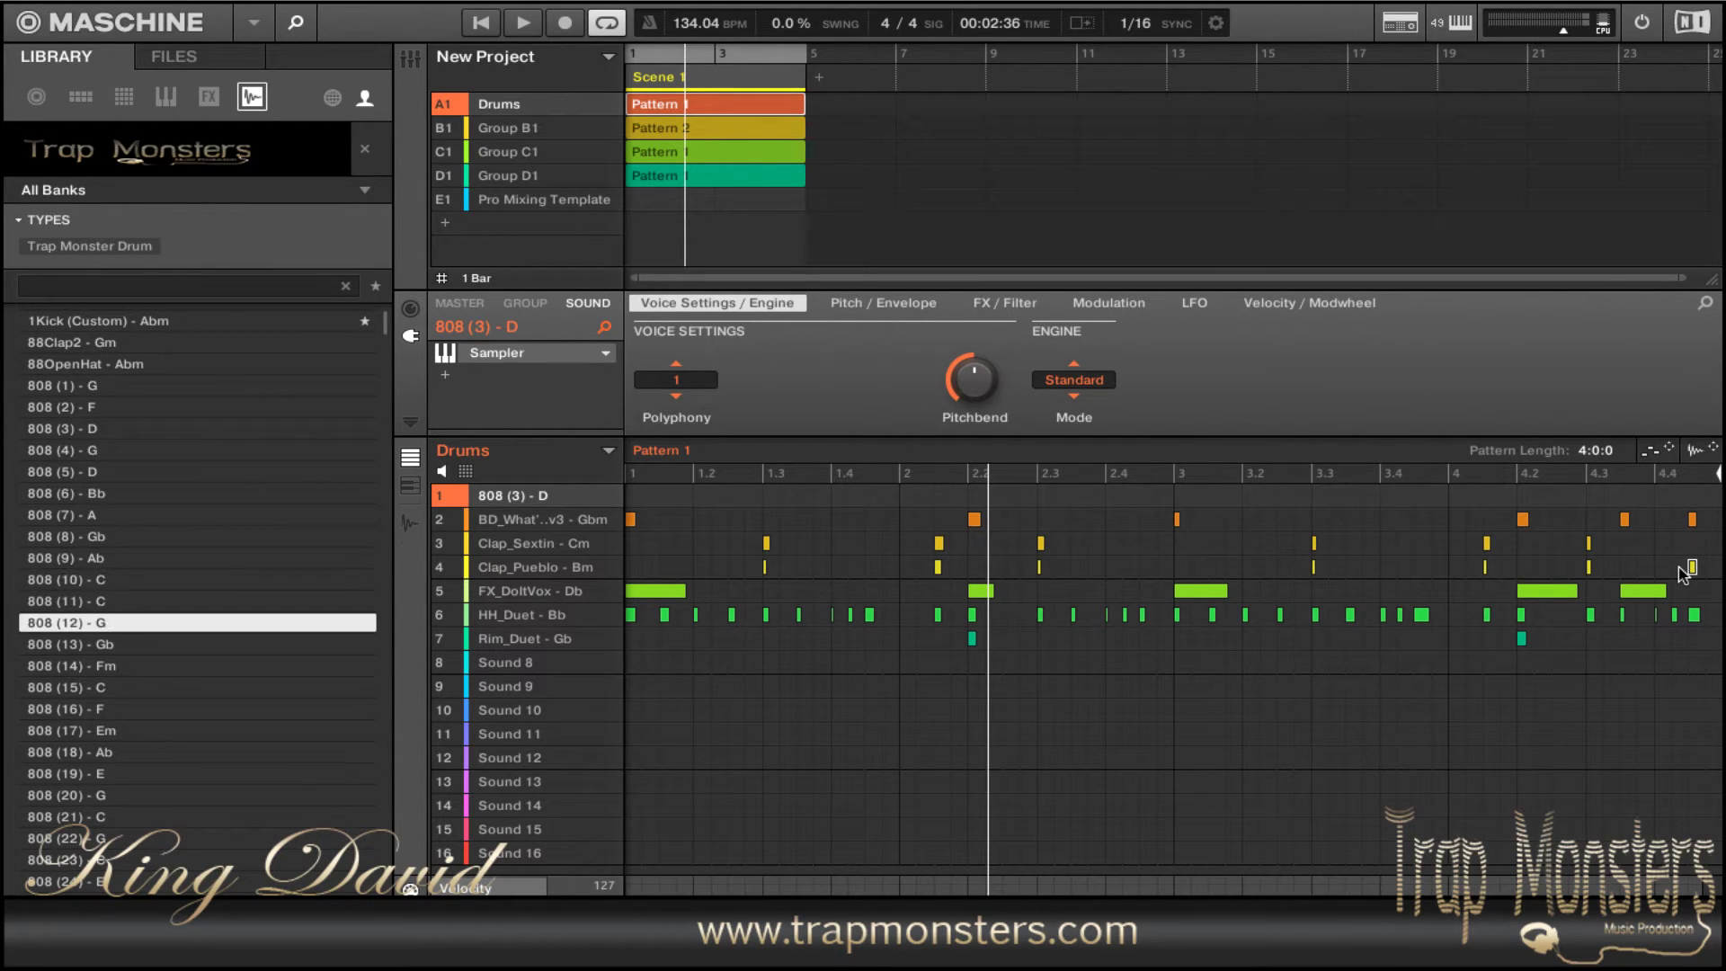
key(Down)
key(Down)
key(Down)
key(Down)
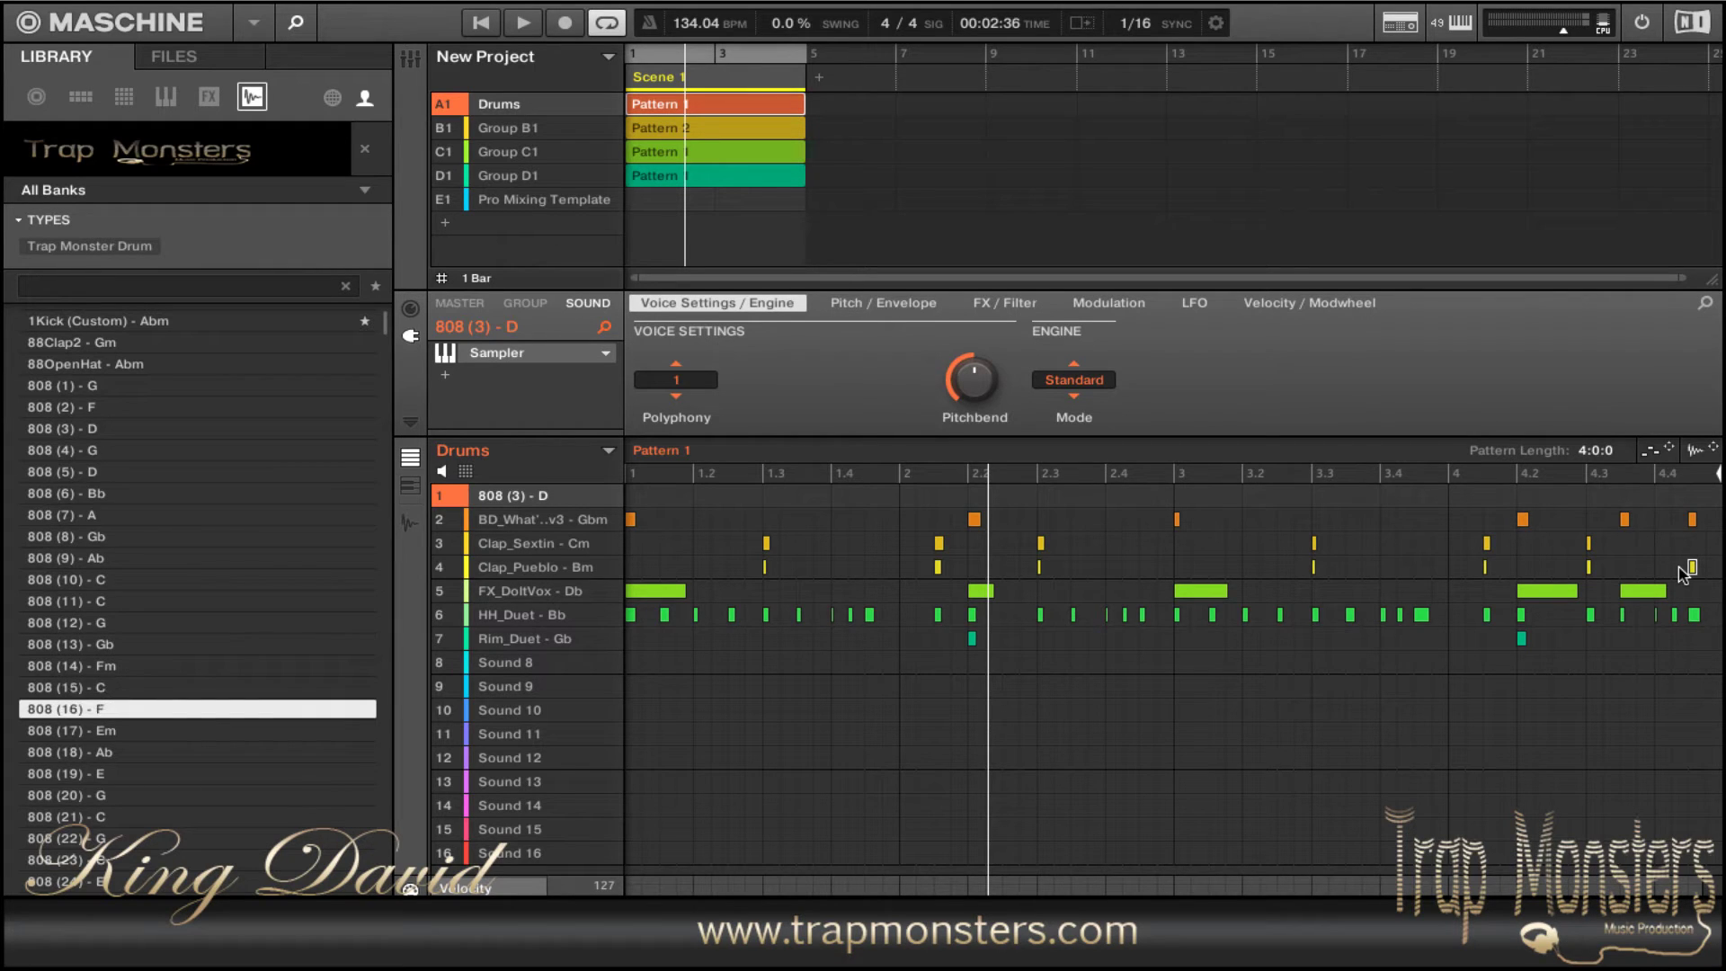
key(Down)
key(Down)
key(Down)
key(Down)
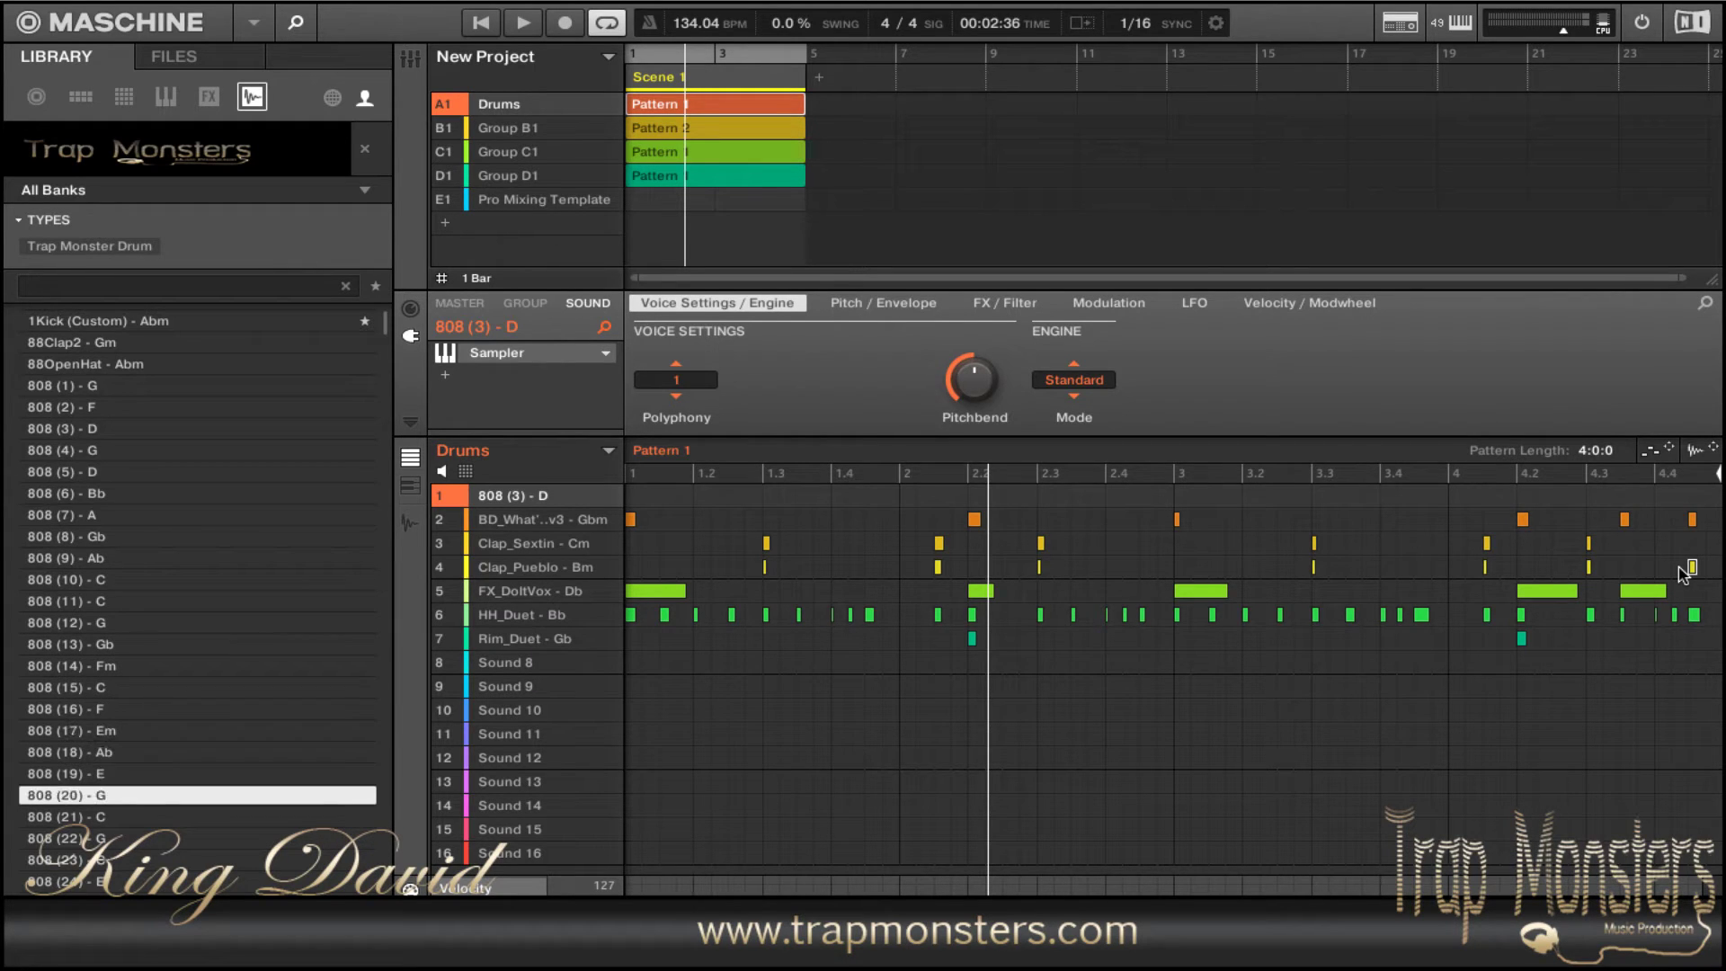
key(Down)
key(Down)
key(Down)
key(Down)
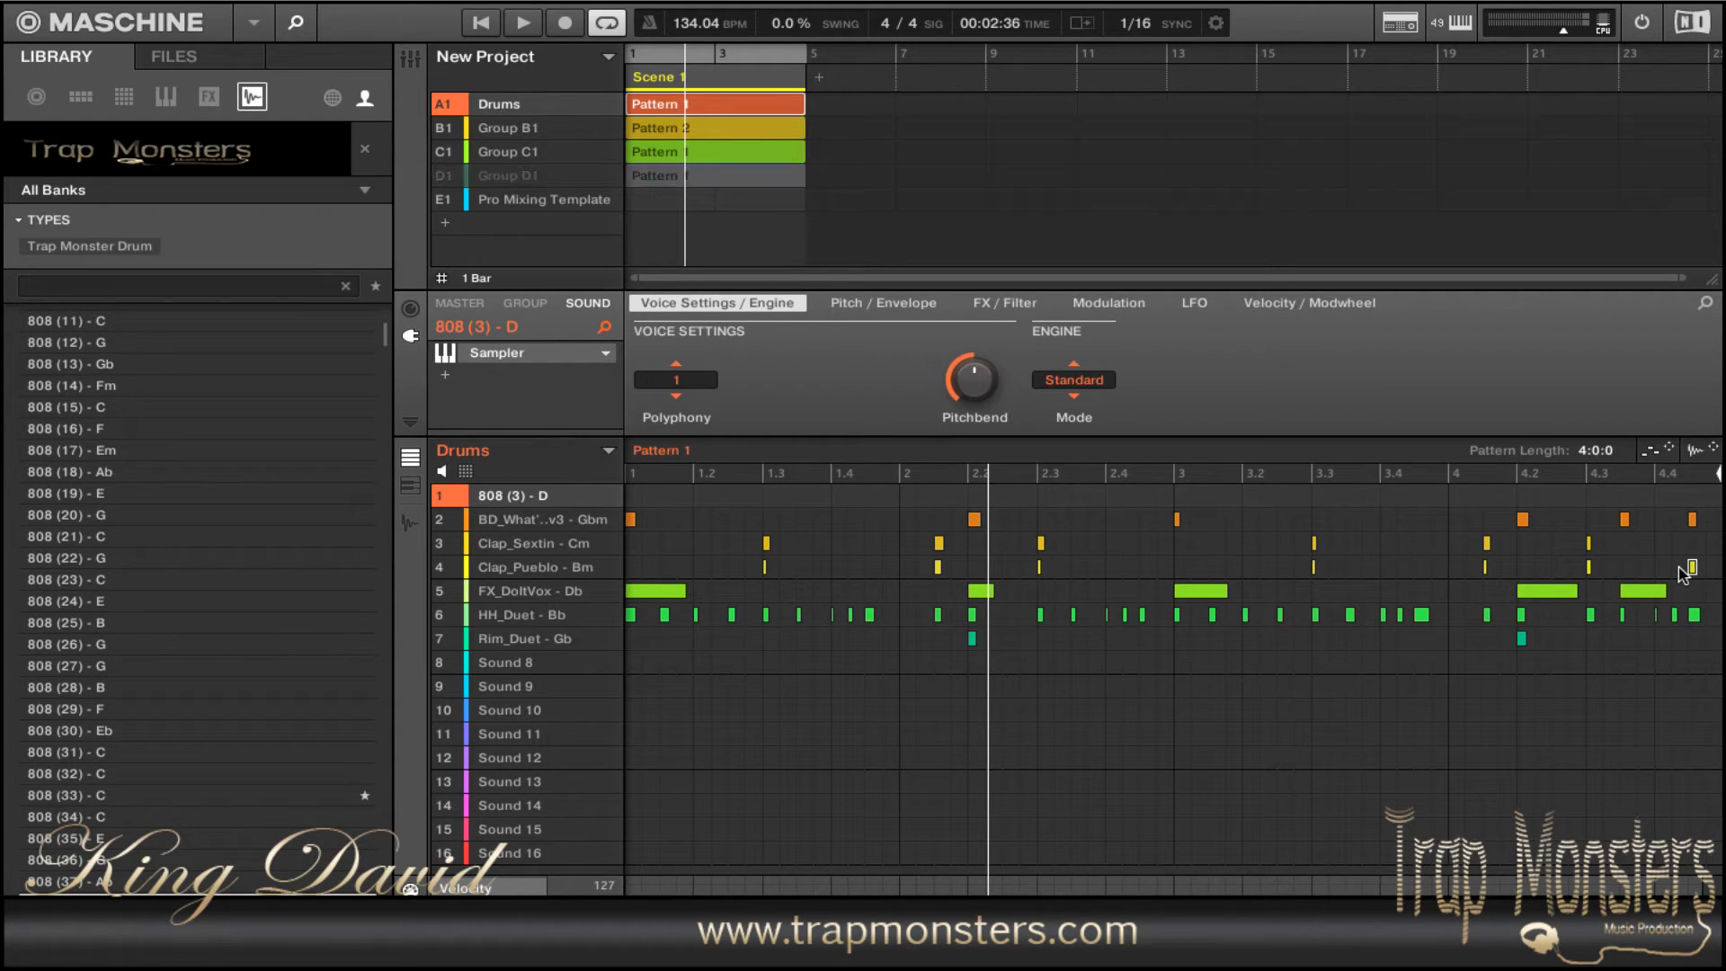
- Play the loop with Group D1 muted and view the sample zone of Sound 1's 808
key(space)
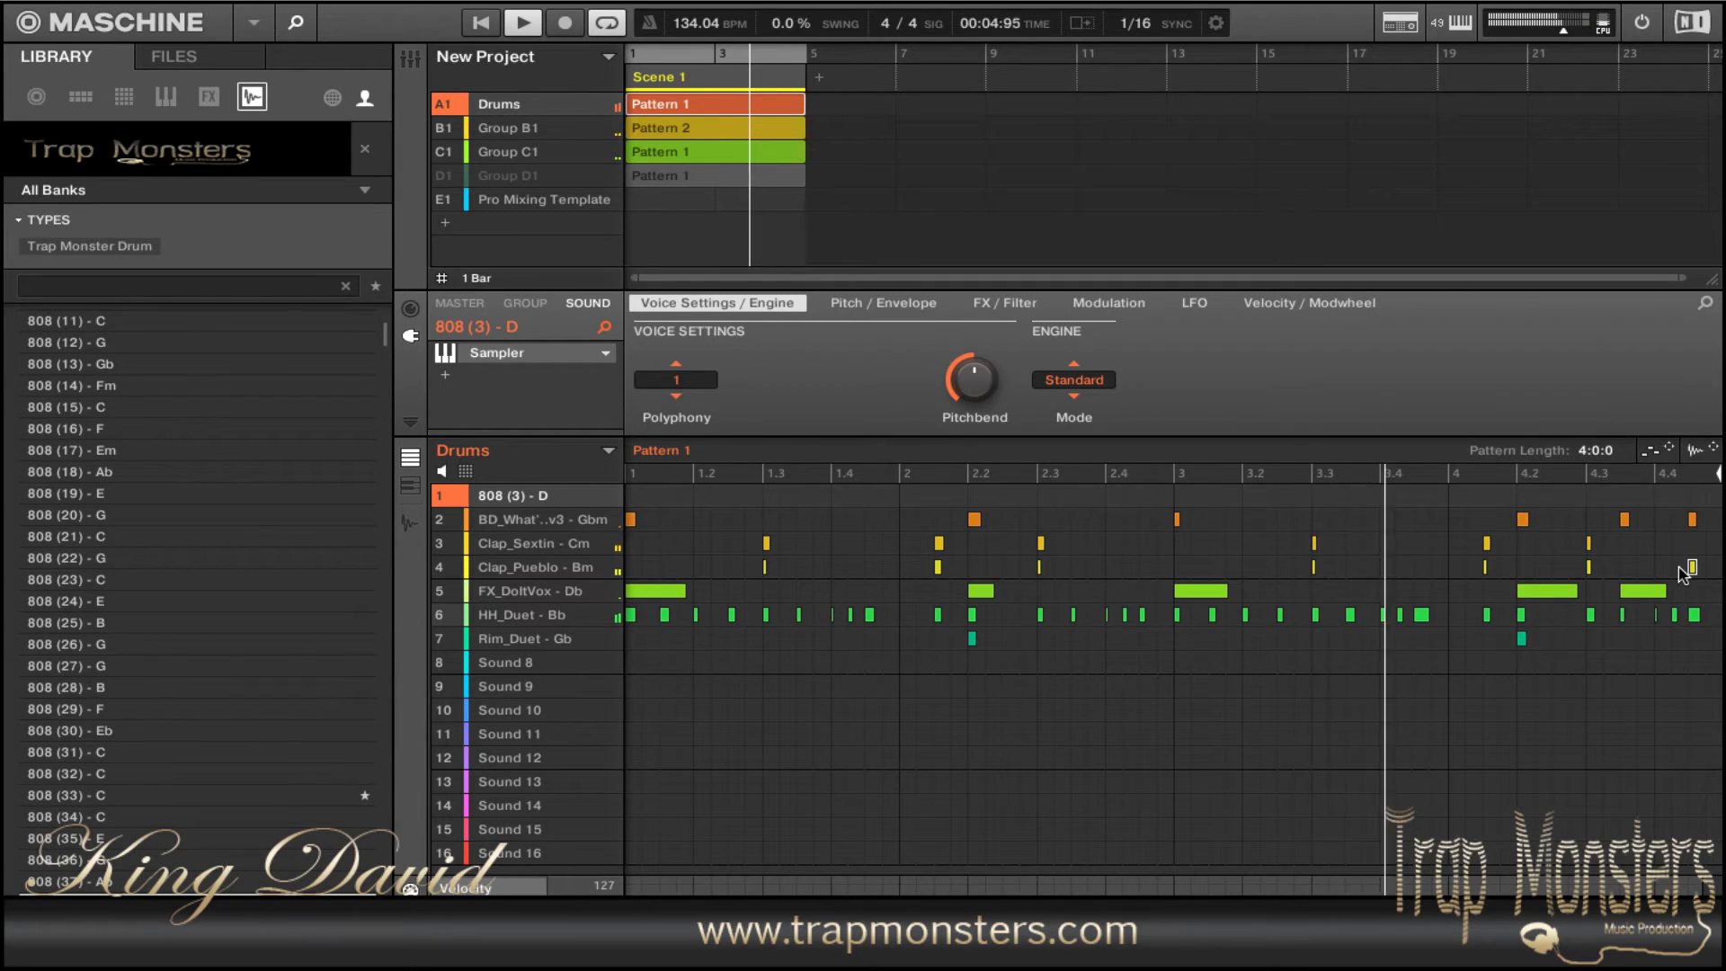
key(F3)
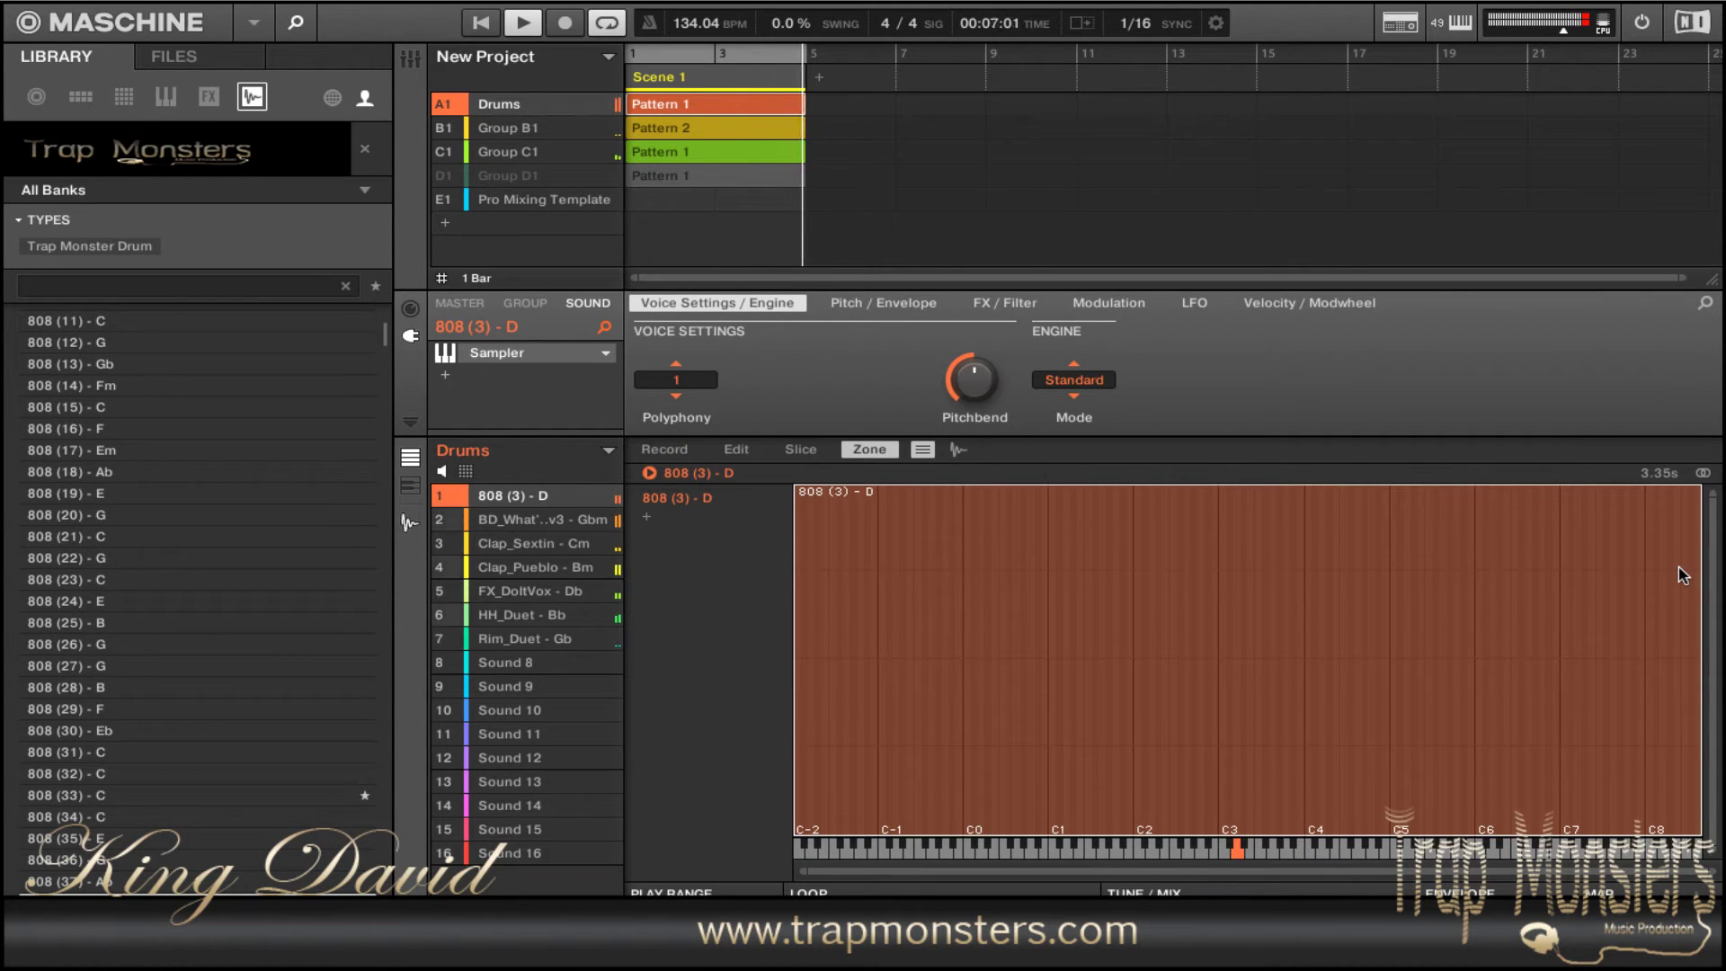
key(F3)
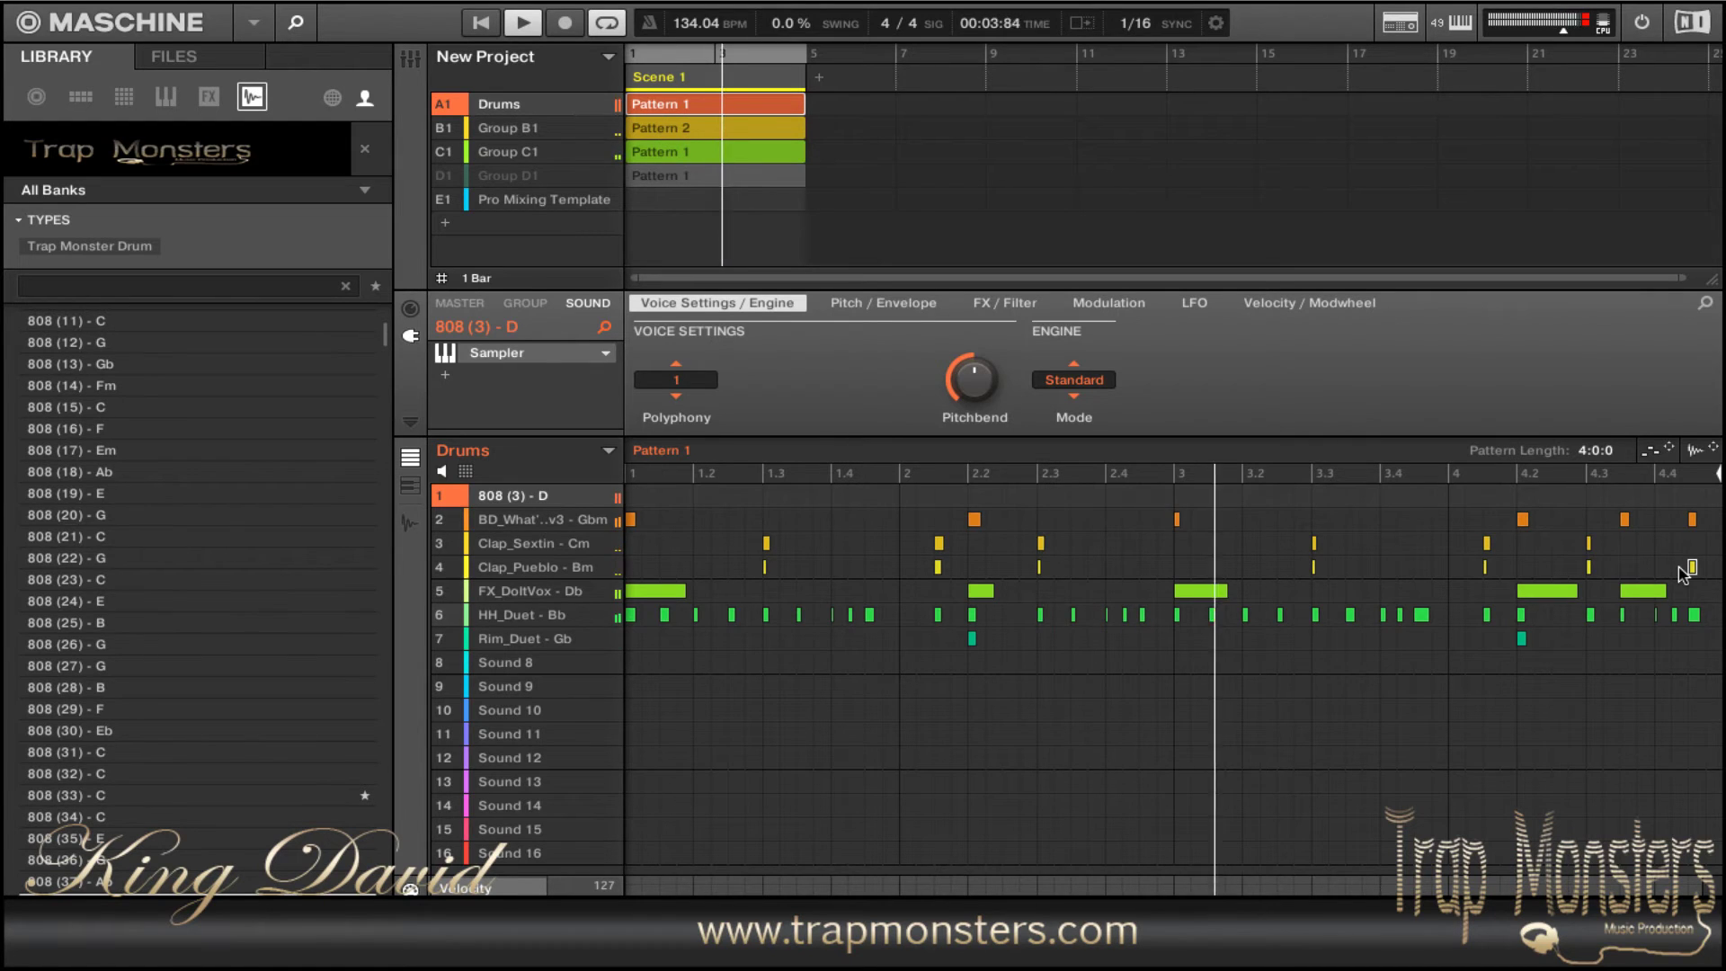
- Record an 808 (3) - D bassline across Pattern 1 in the keyboard view, then return to the overview of all drum sounds
key(F2)
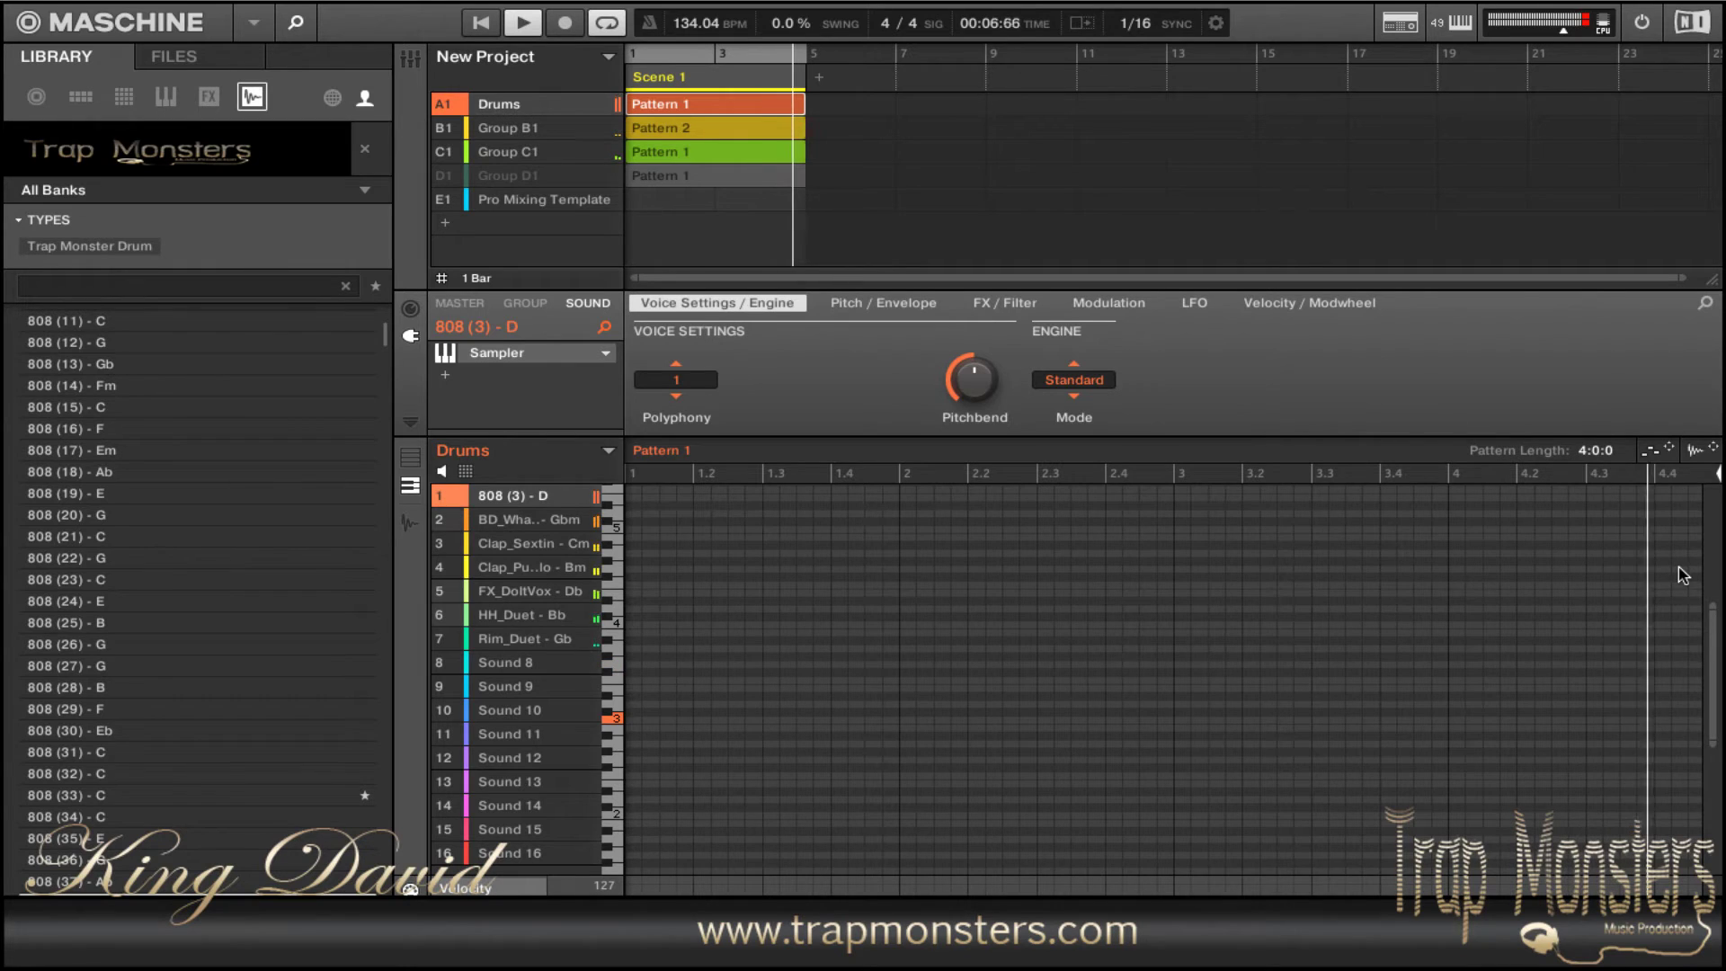
key(r)
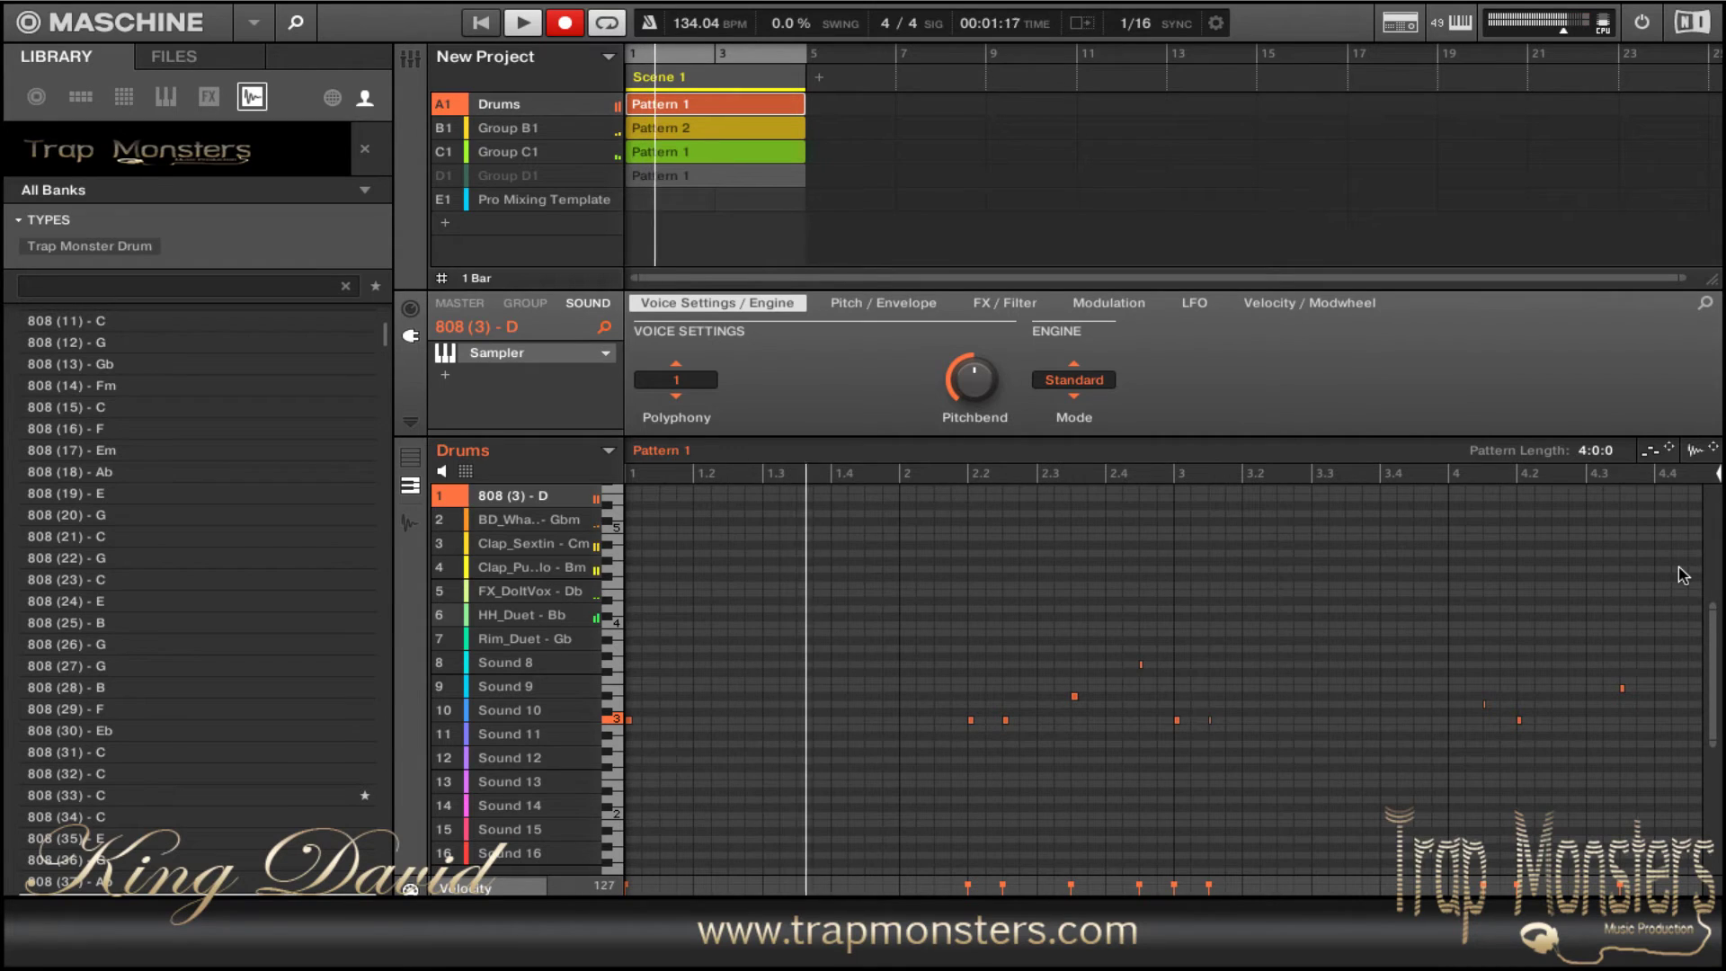
key(r)
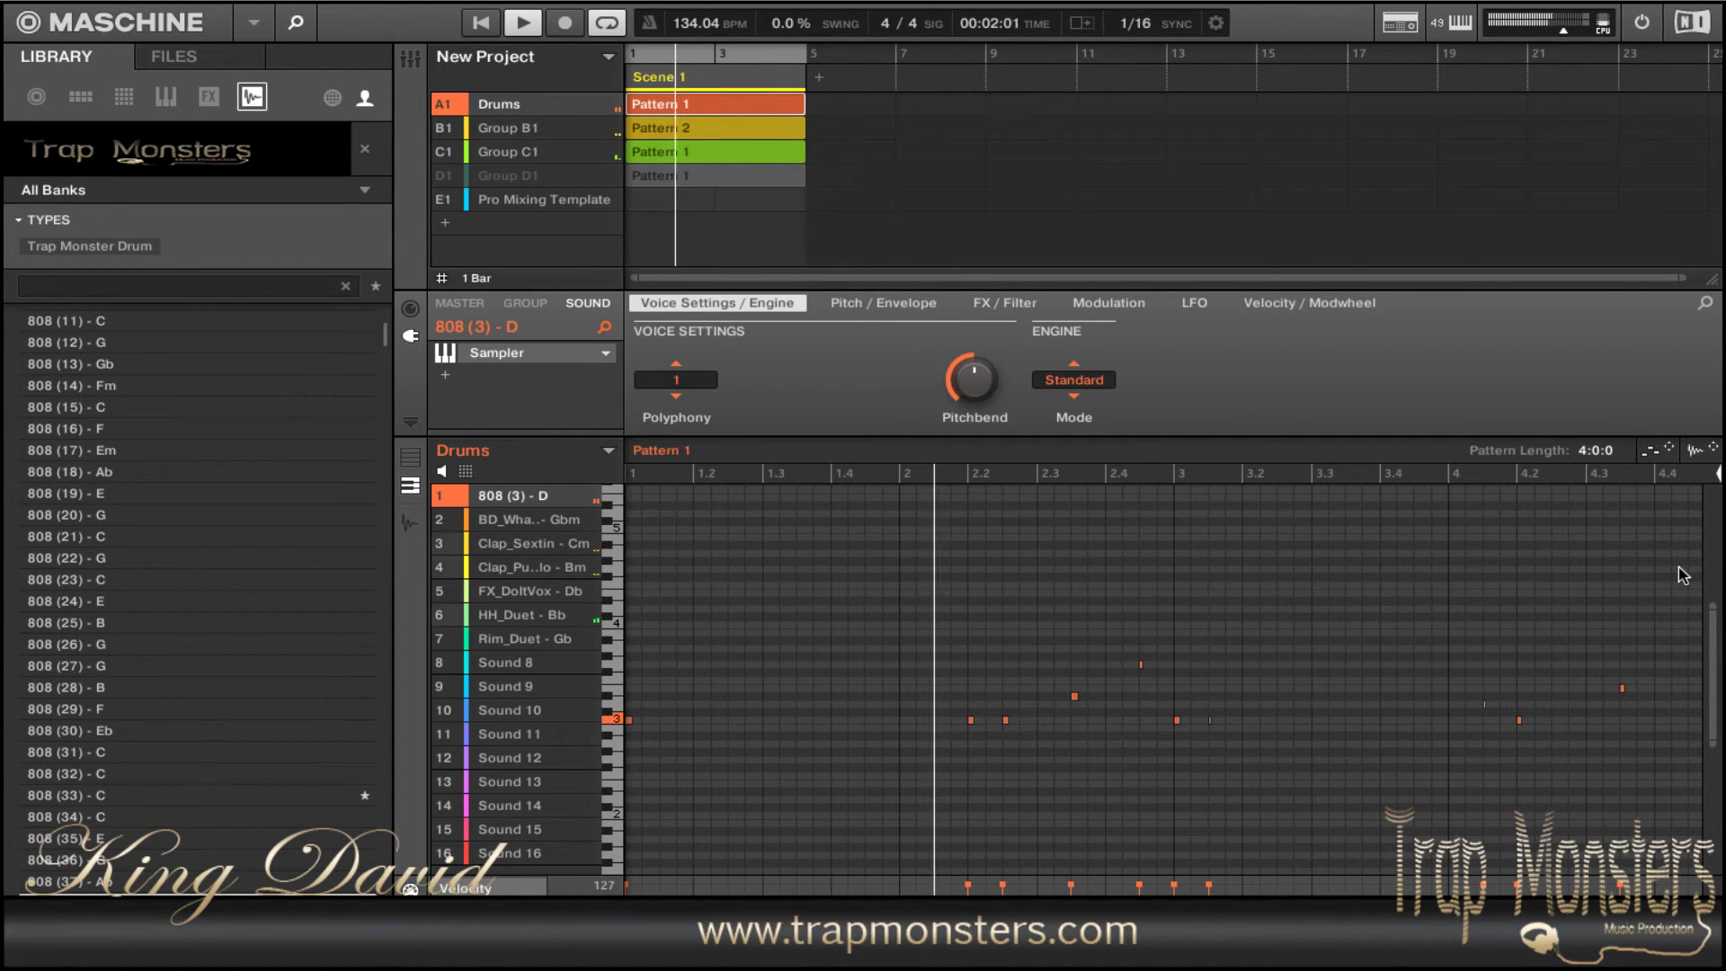
key(Tab)
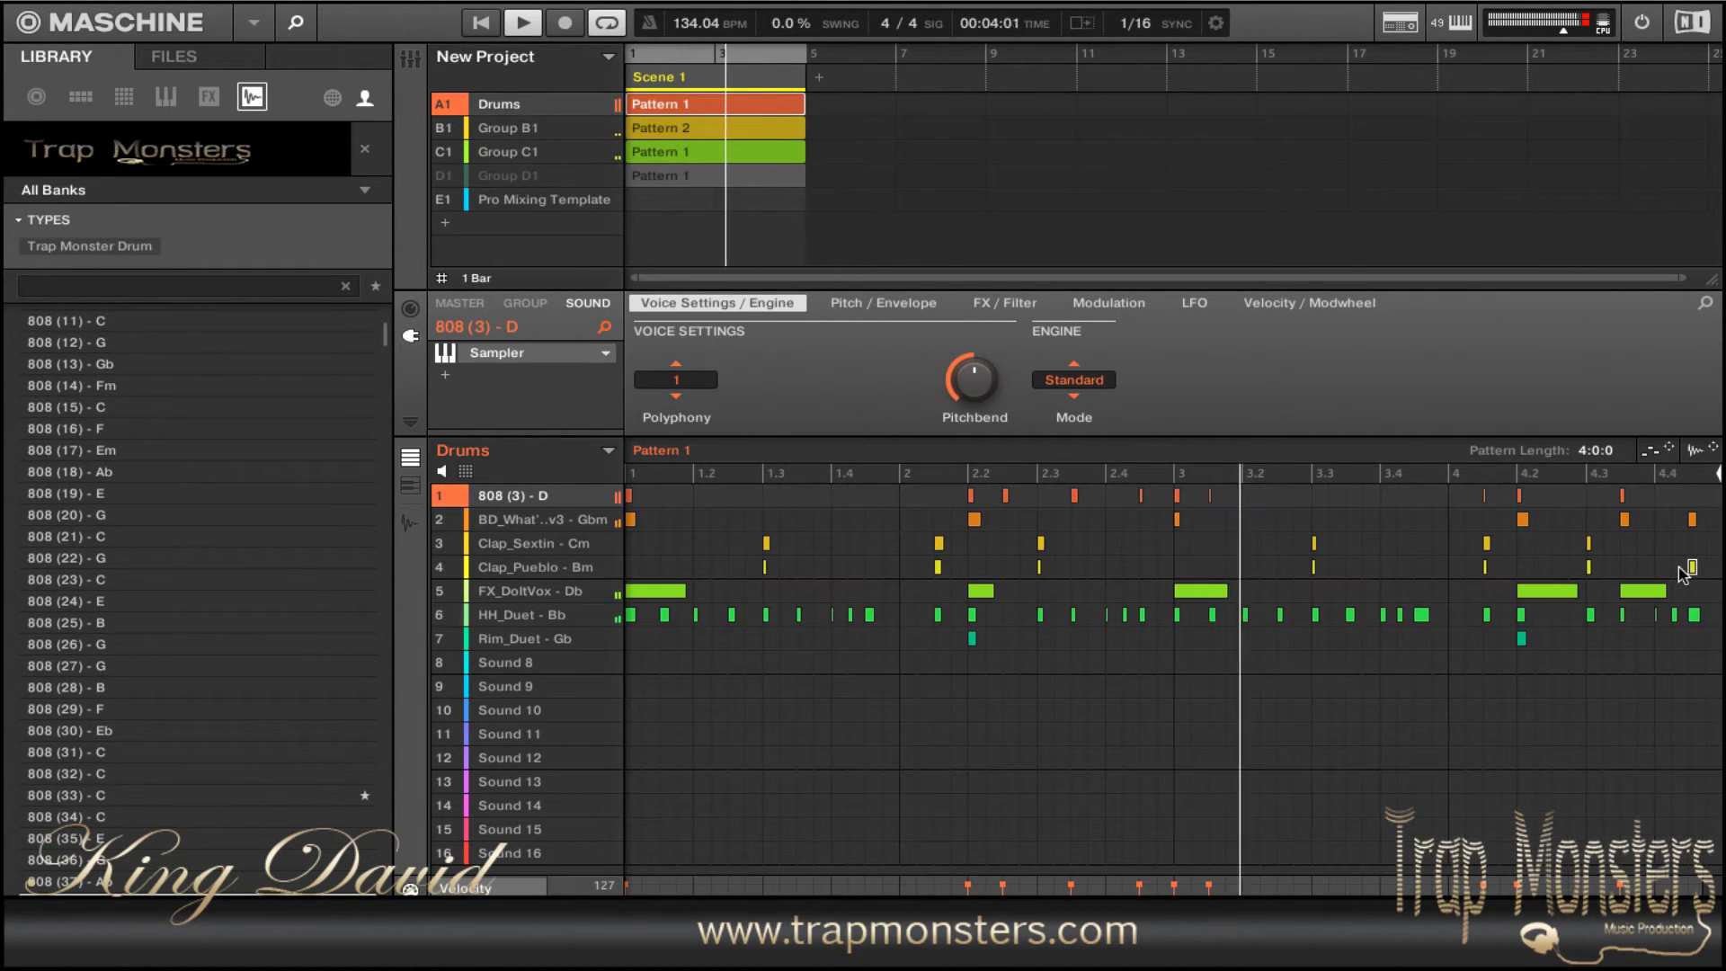
- Select FX_DoItVox - Db and view its Pitch / Envelope settings
key(v)
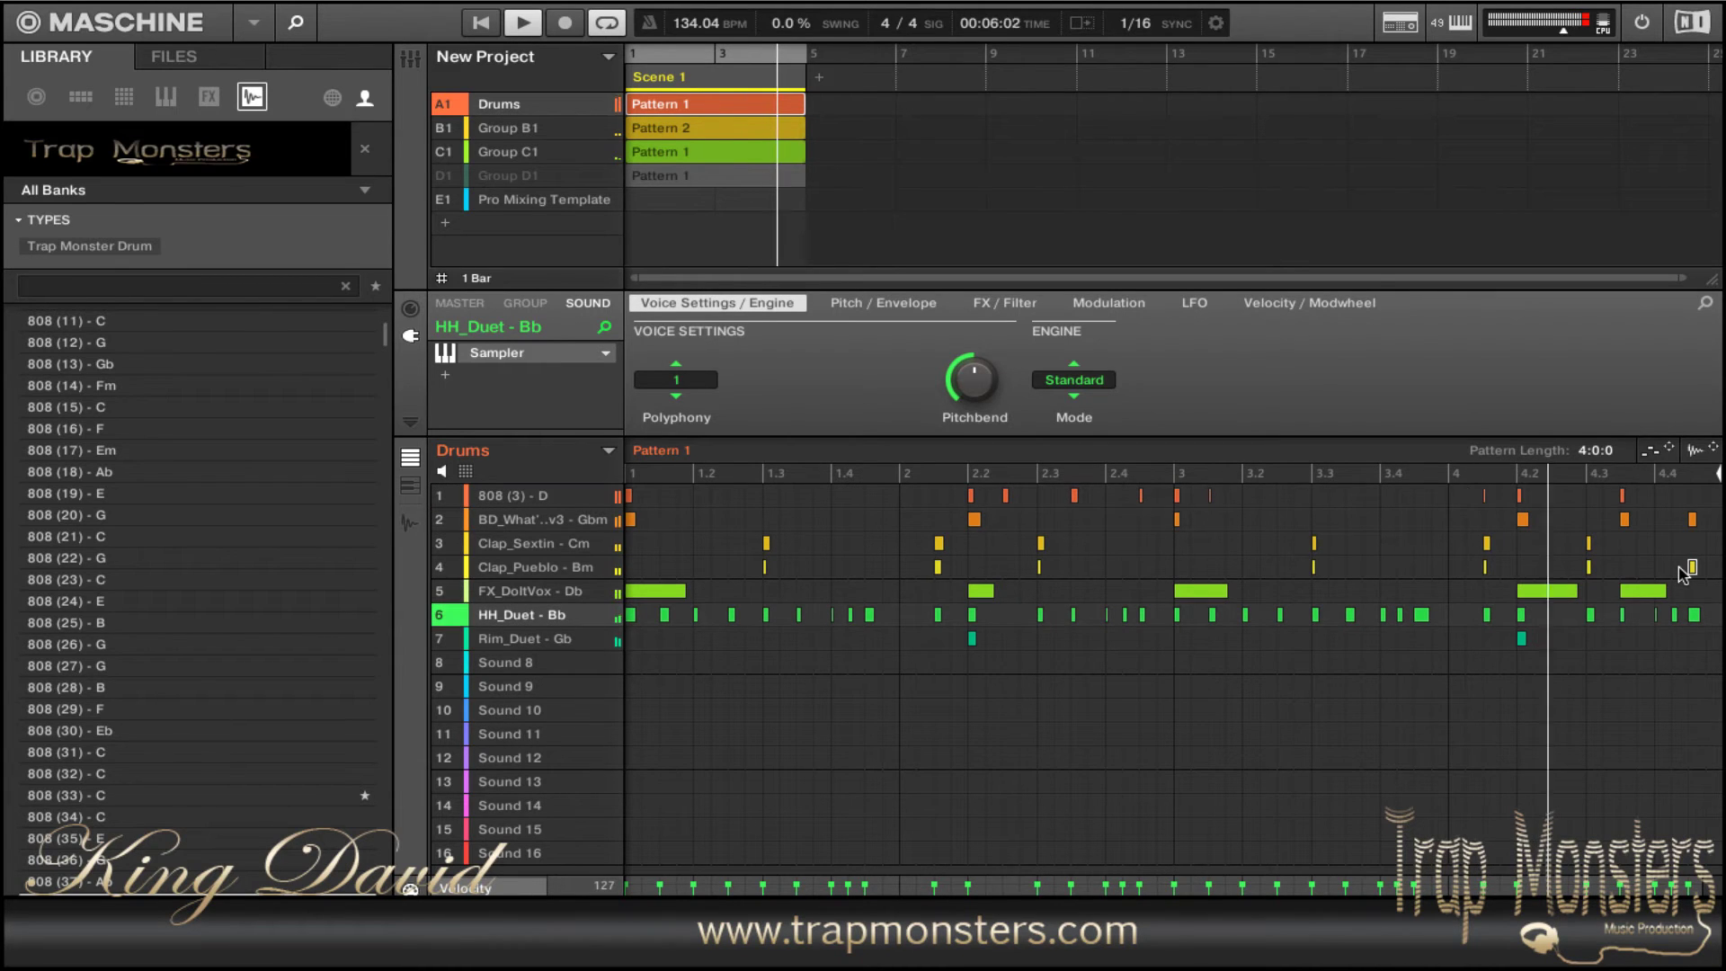
key(c)
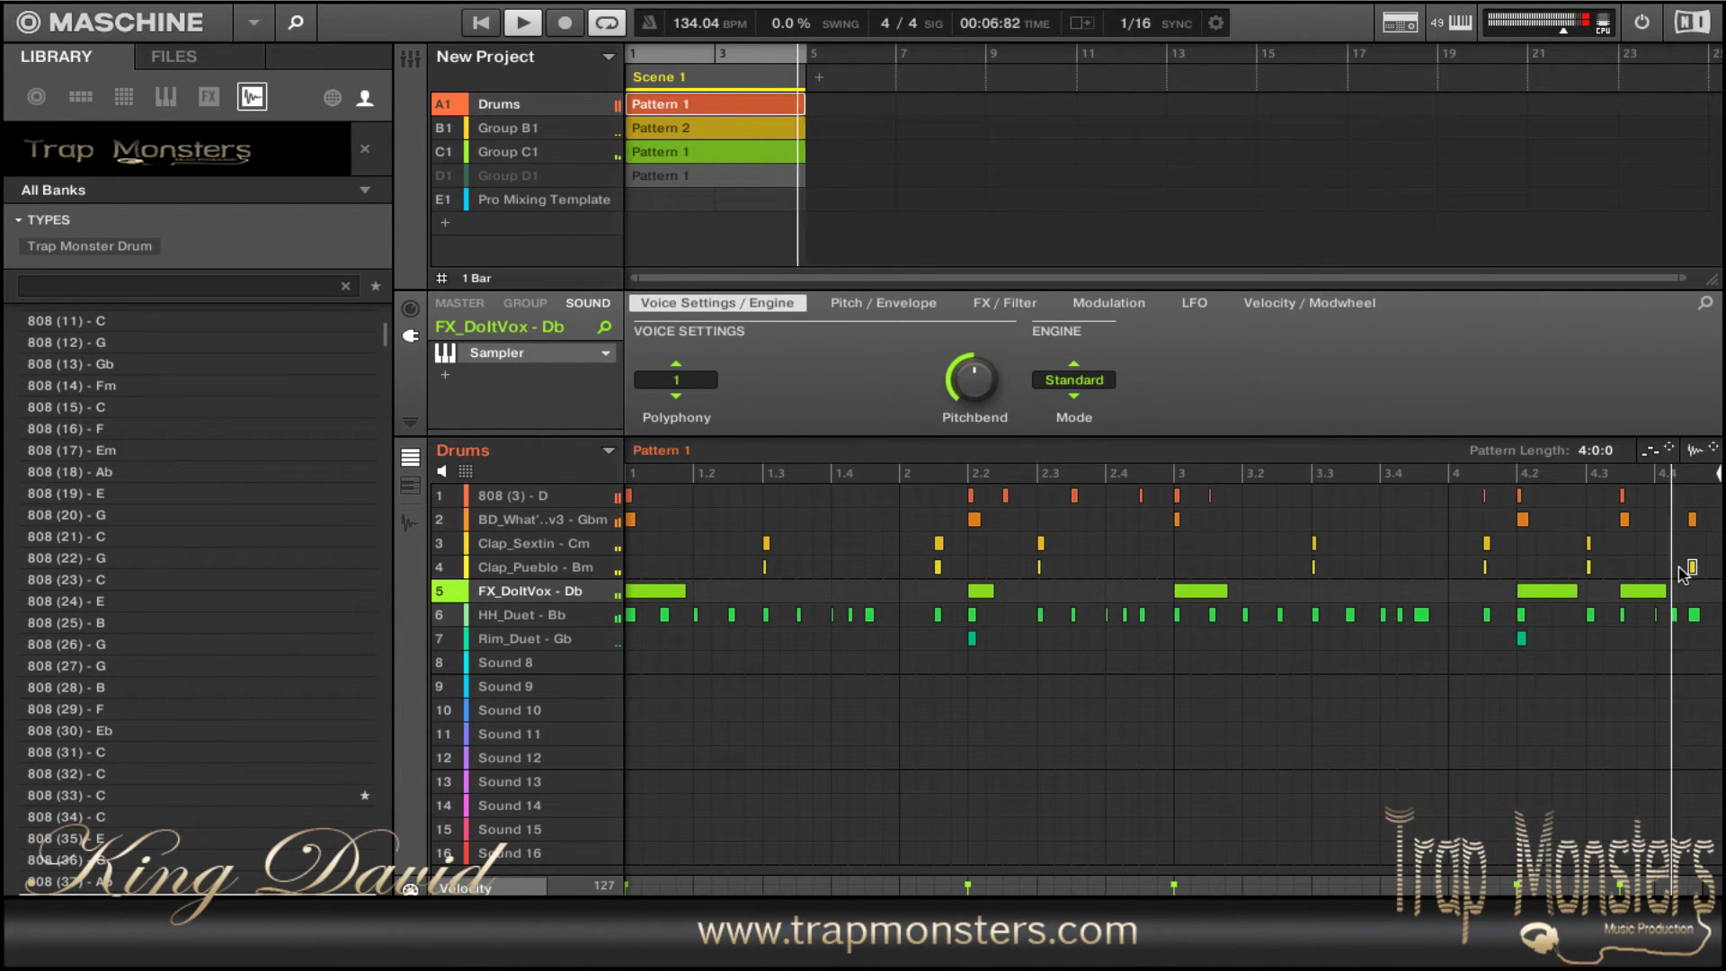
key(Right)
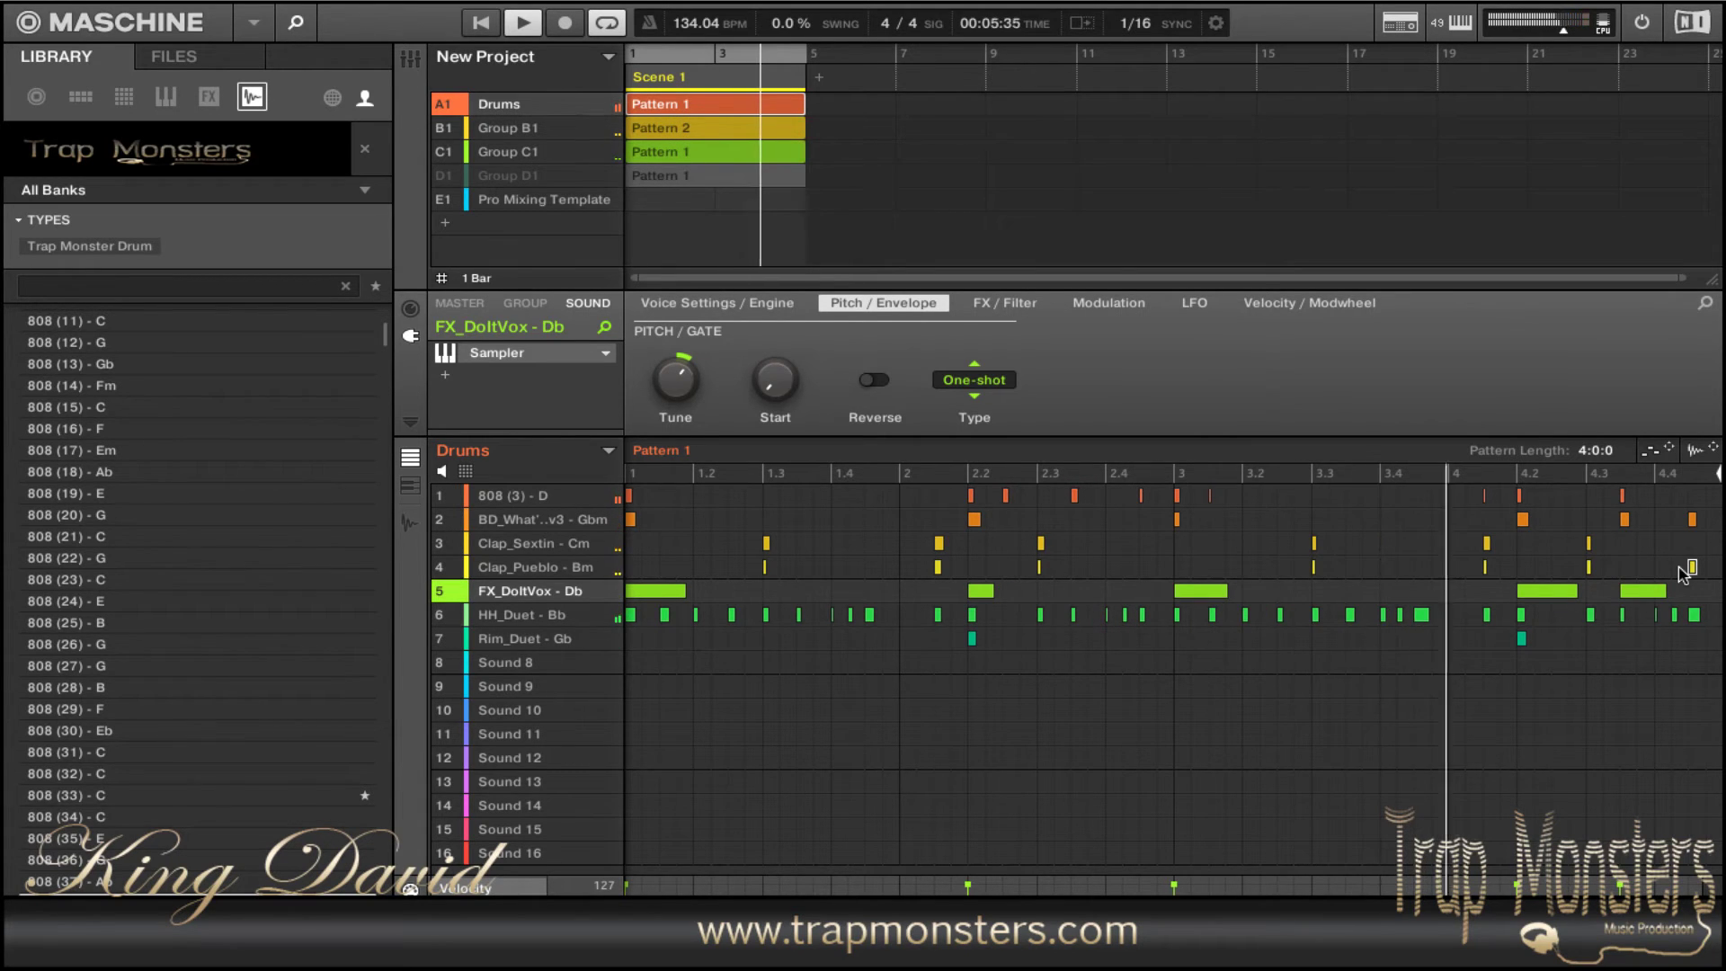
- Browse past the Trap Monsters 808s to the claps and load Clap (23) - Fm into Sound 8 of the Drums group
key(Down)
key(Down)
key(Down)
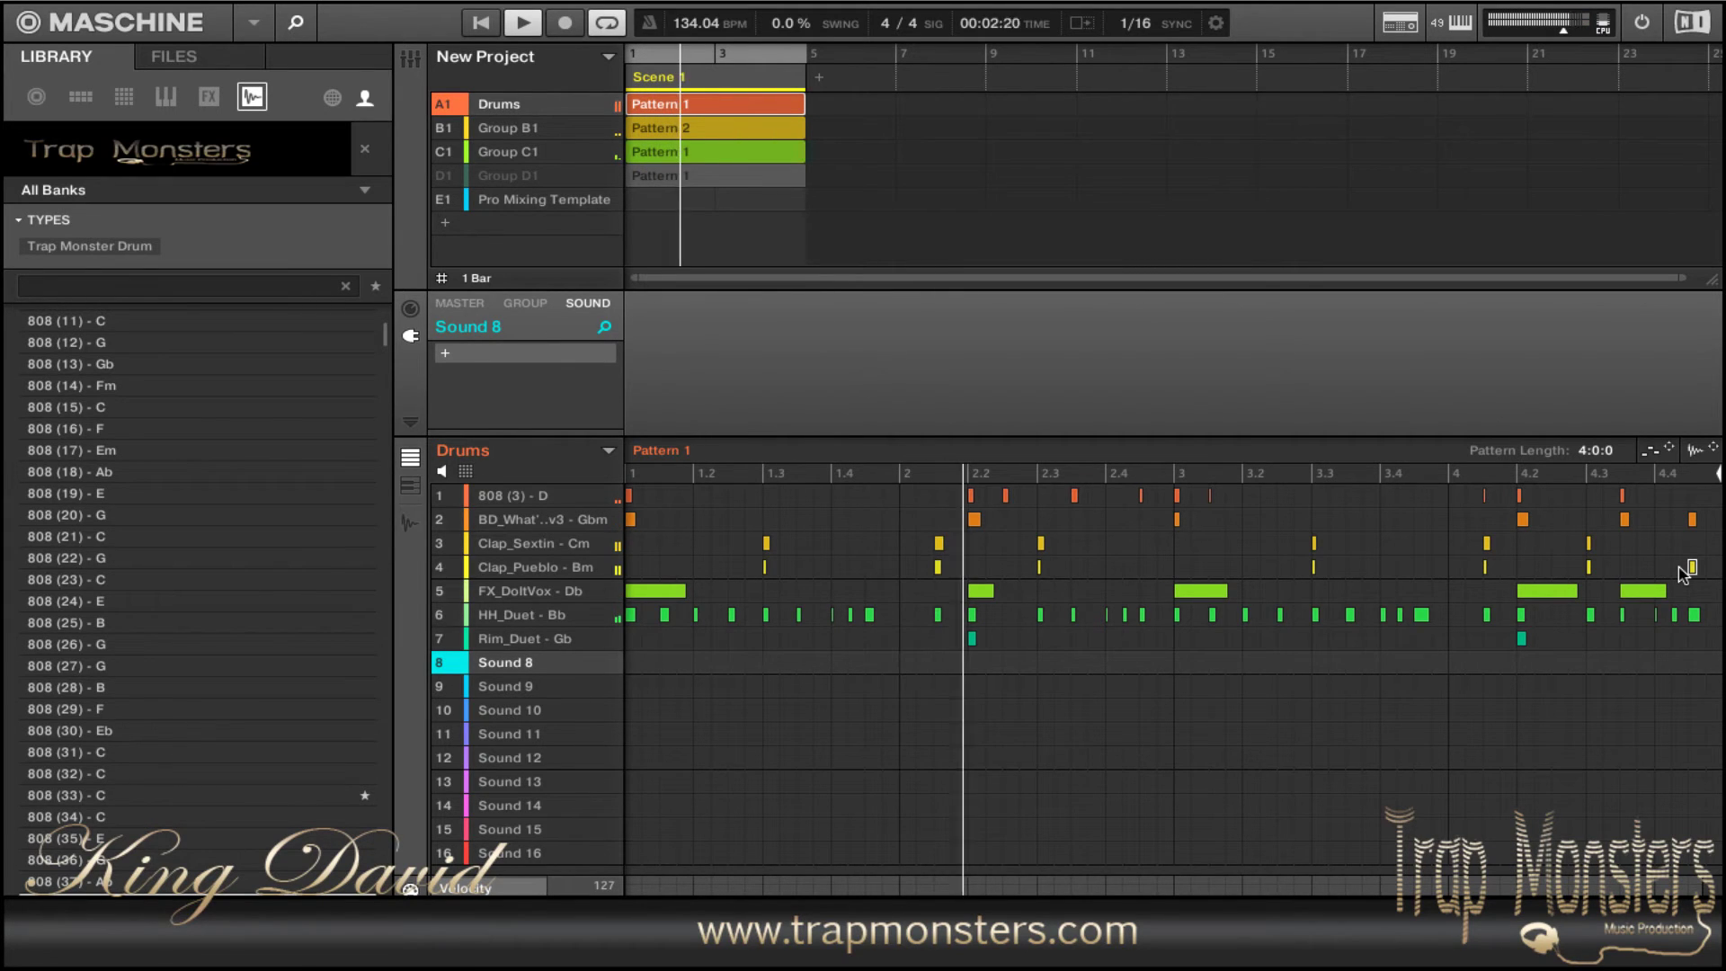
key(Down)
key(Down)
key(Down)
key(Down)
key(Down)
key(Down)
key(Down)
key(Down)
key(Down)
key(Down)
key(Down)
key(Down)
key(Down)
key(Down)
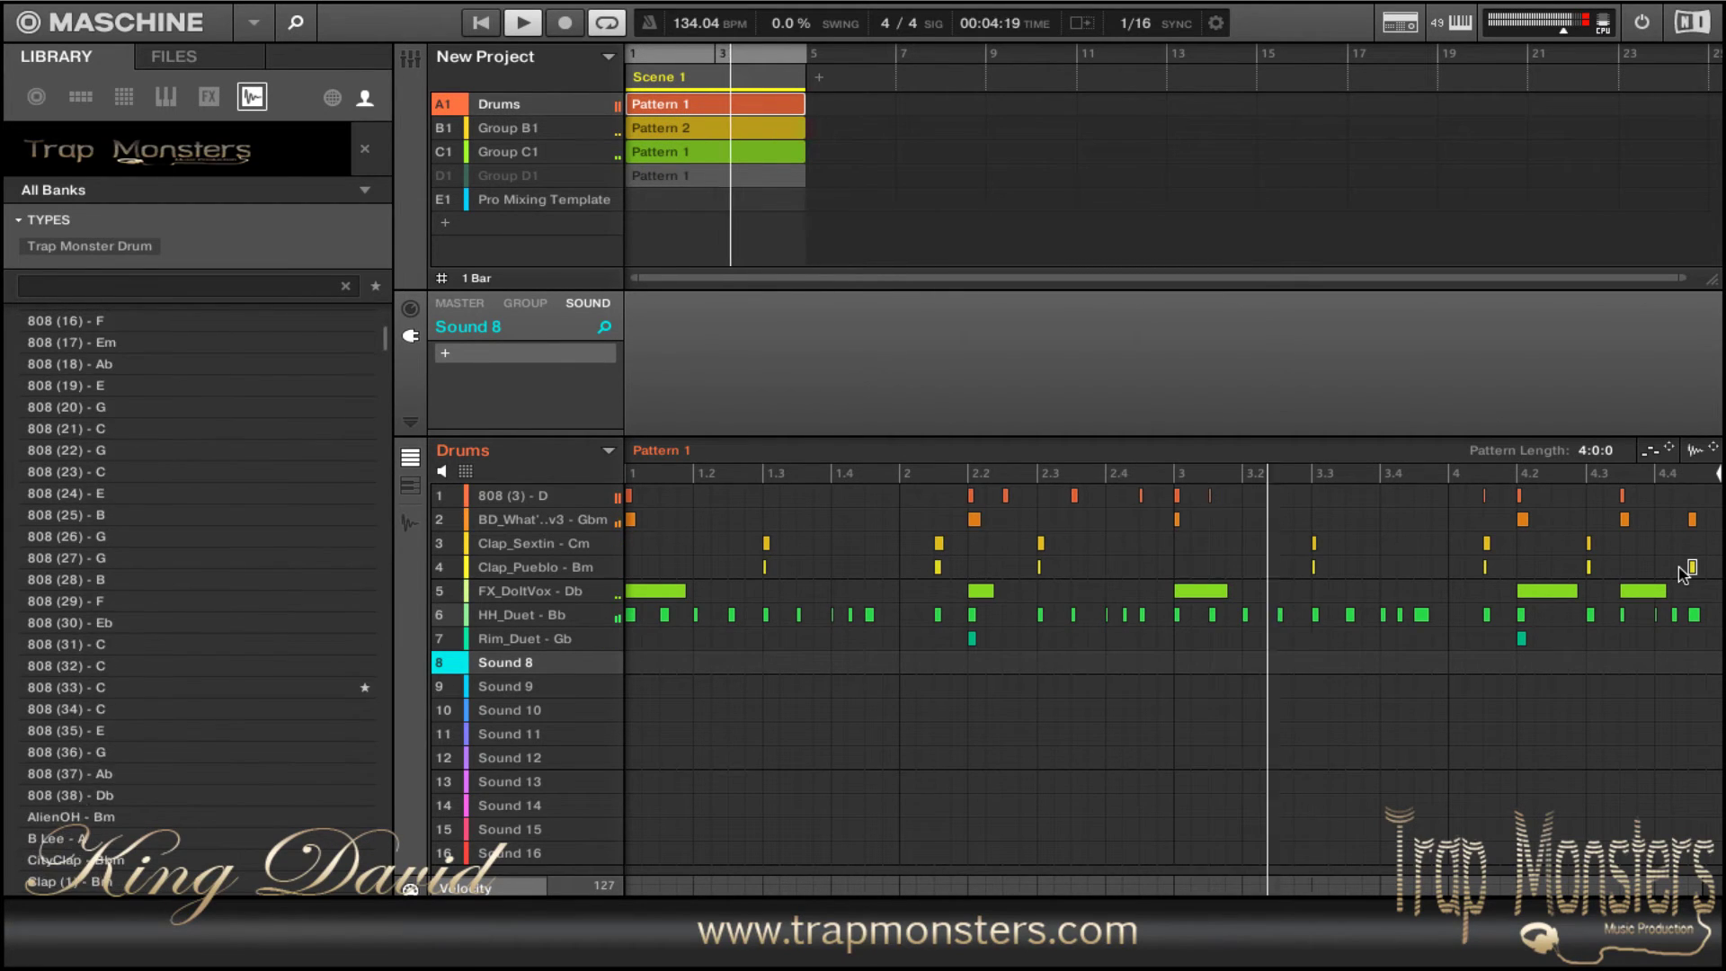
key(Down)
key(Down)
key(Down)
key(Down)
key(Down)
key(Down)
key(Down)
key(Down)
key(Down)
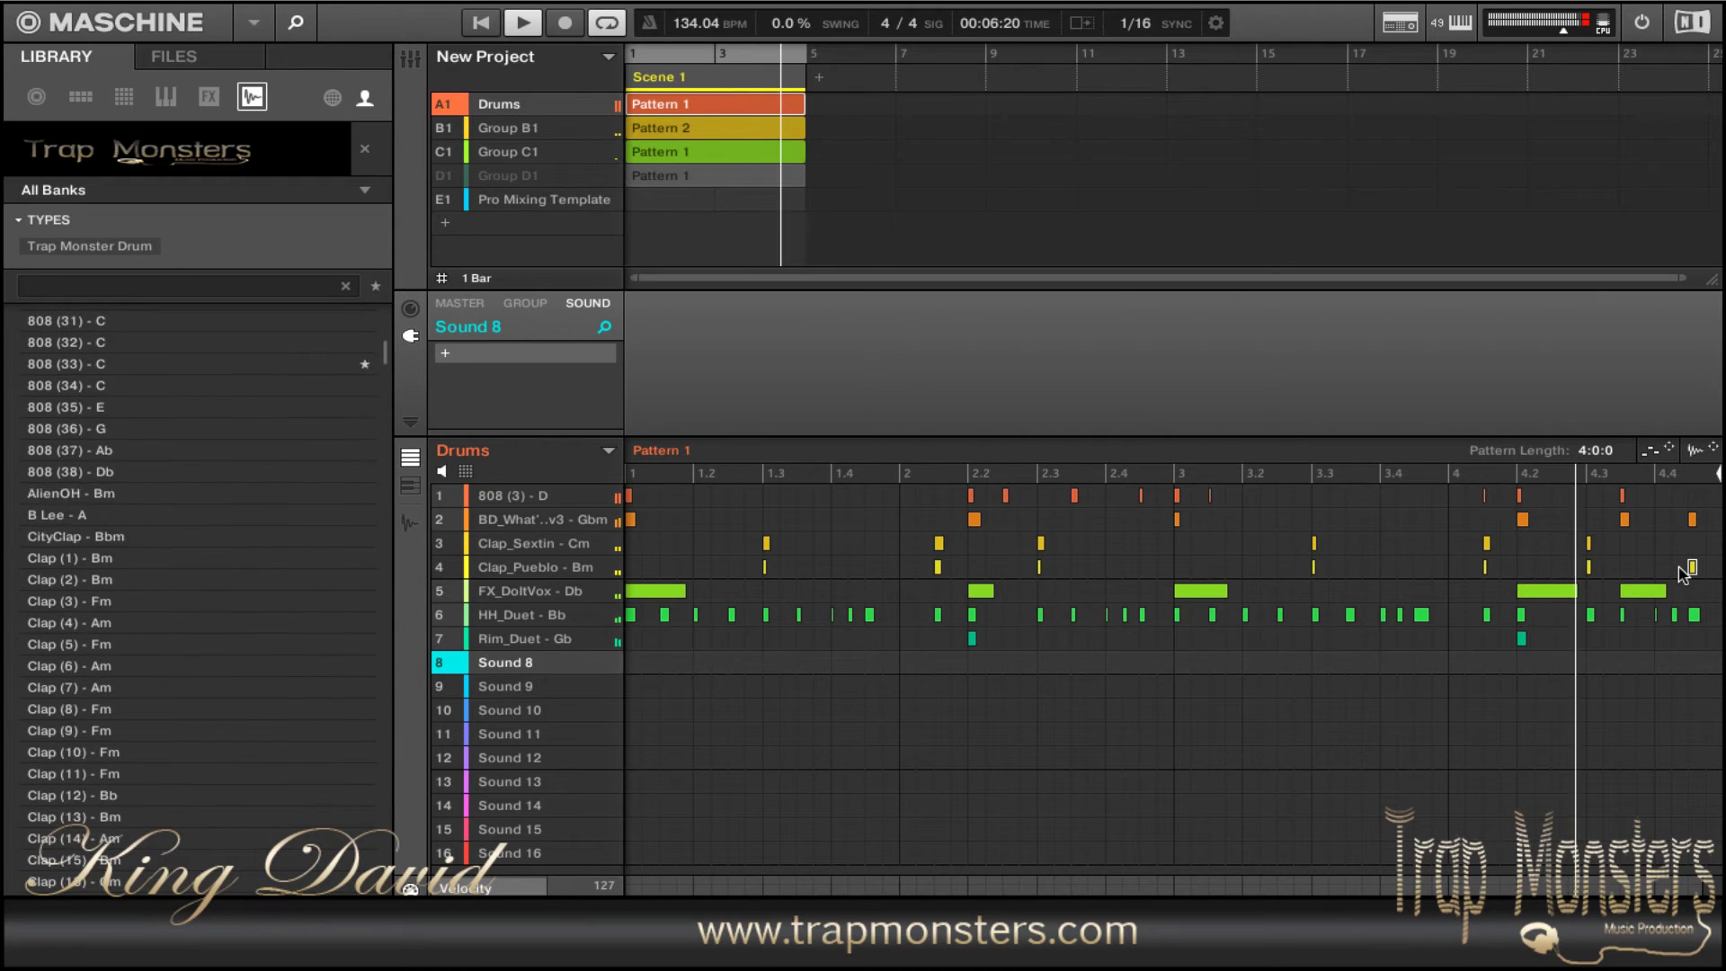
key(Down)
key(Down)
key(Down)
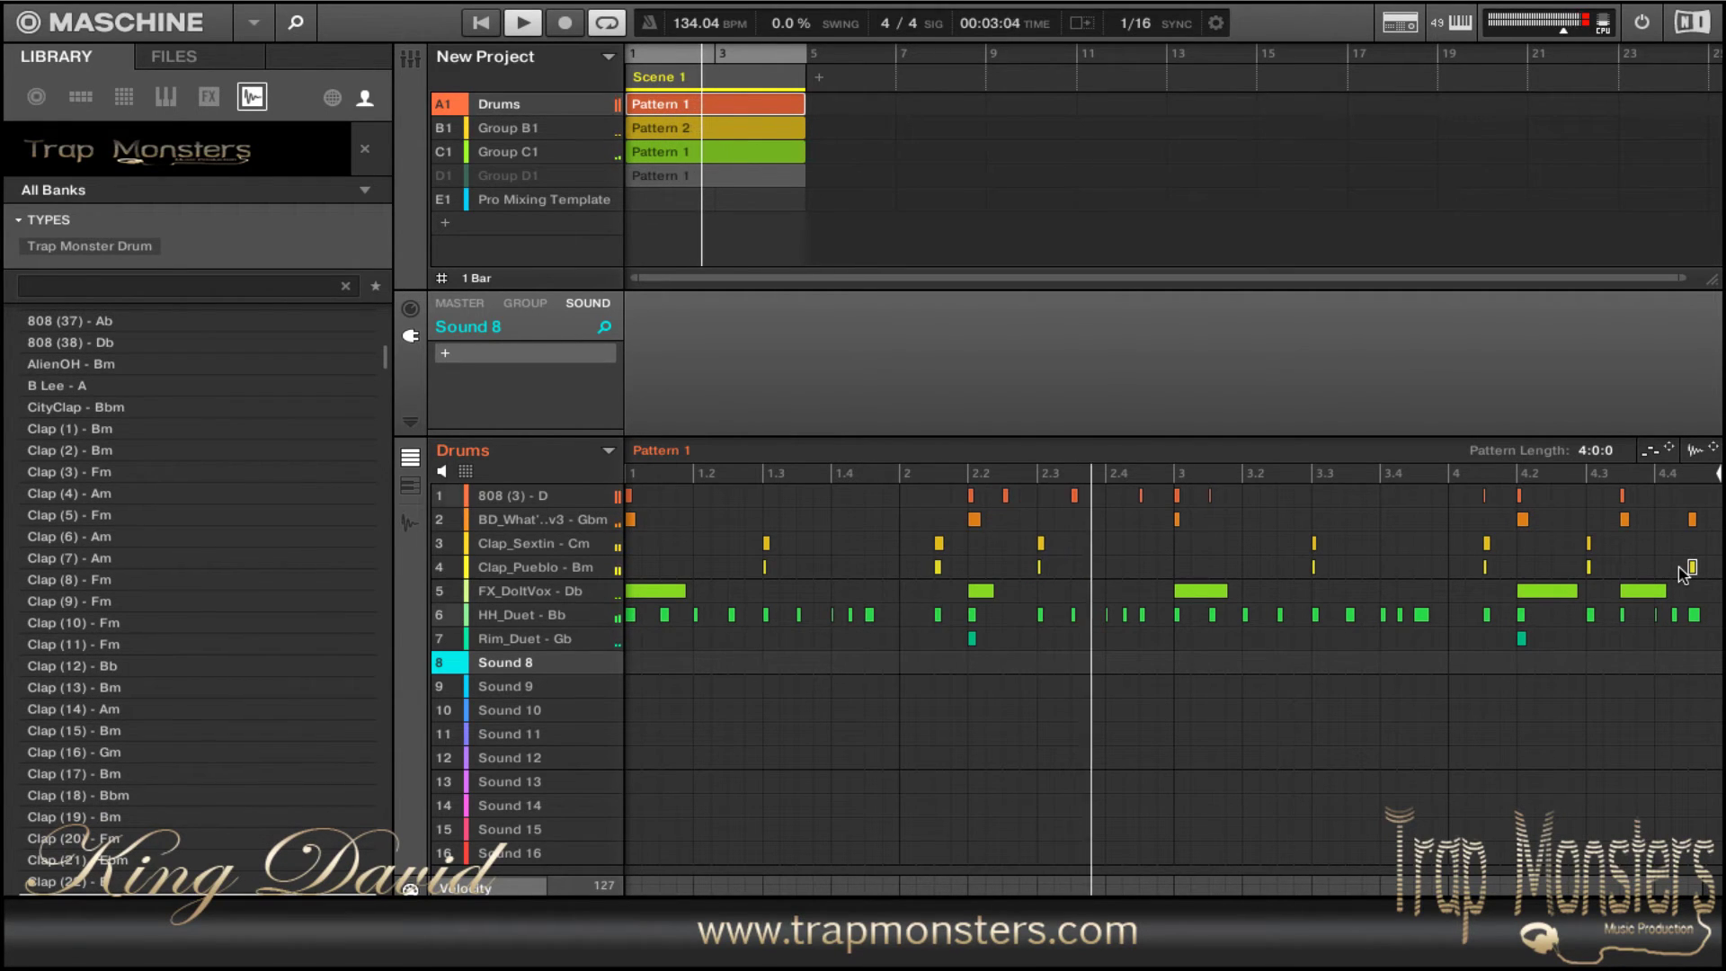
key(Return)
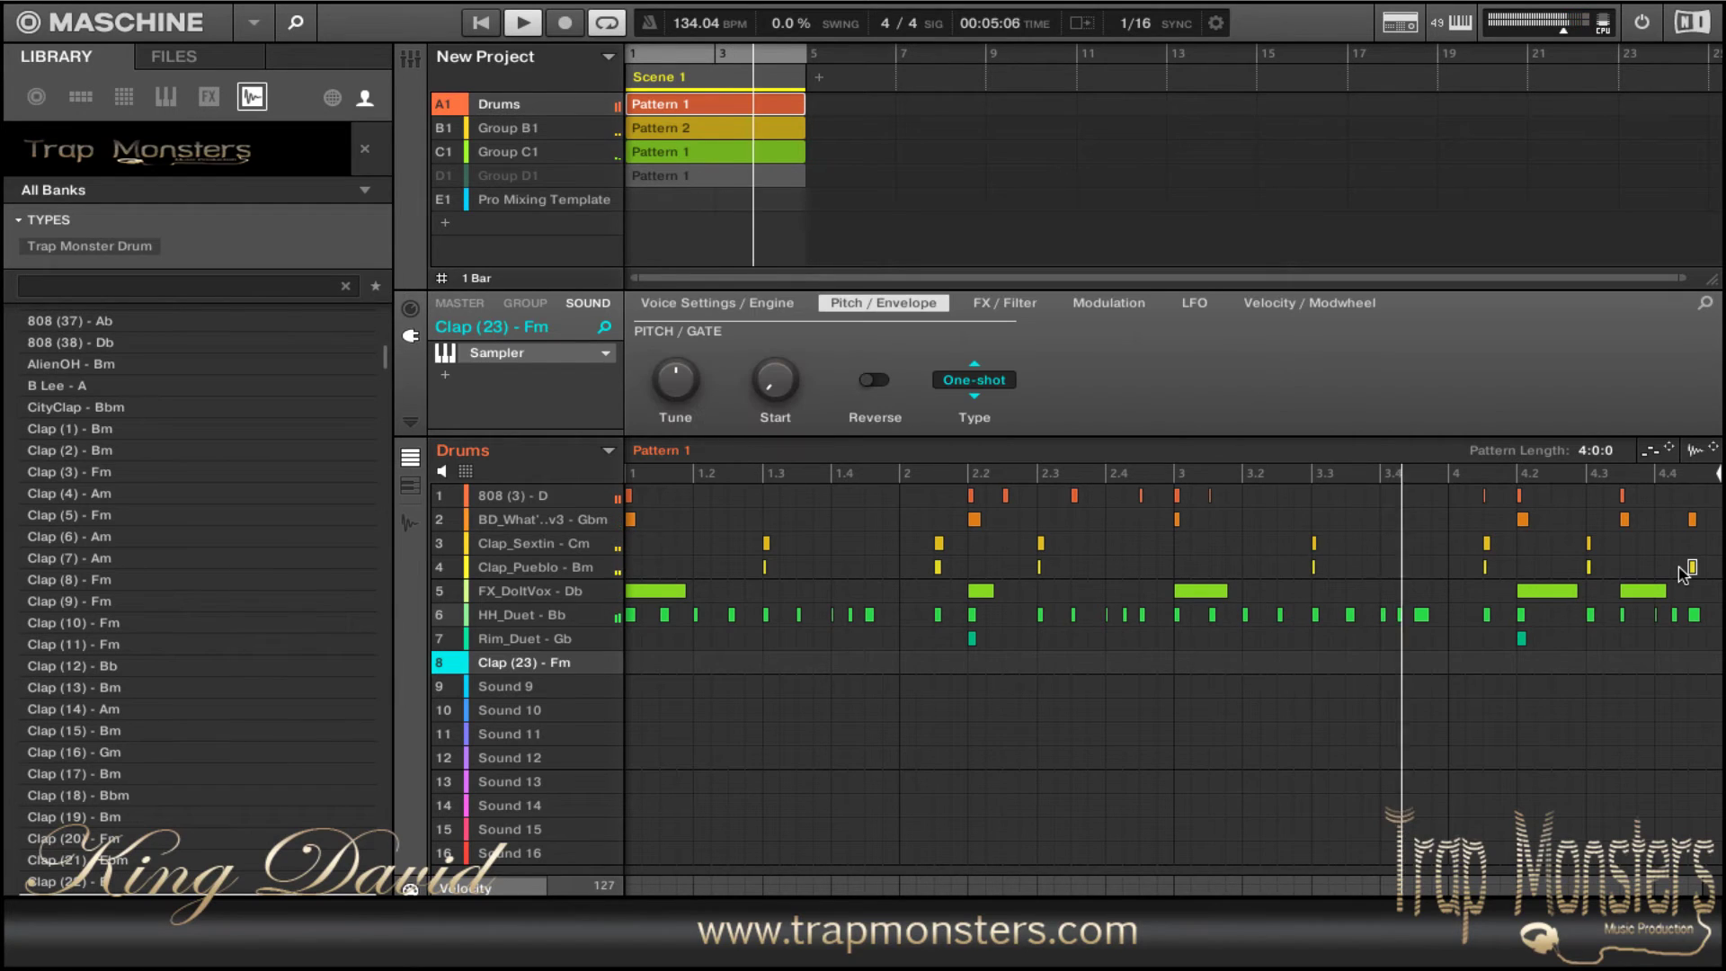
- Browse past the remaining claps to the crashes and load Crash (9) - Bm into Sound 9 of the Drums group
key(Down)
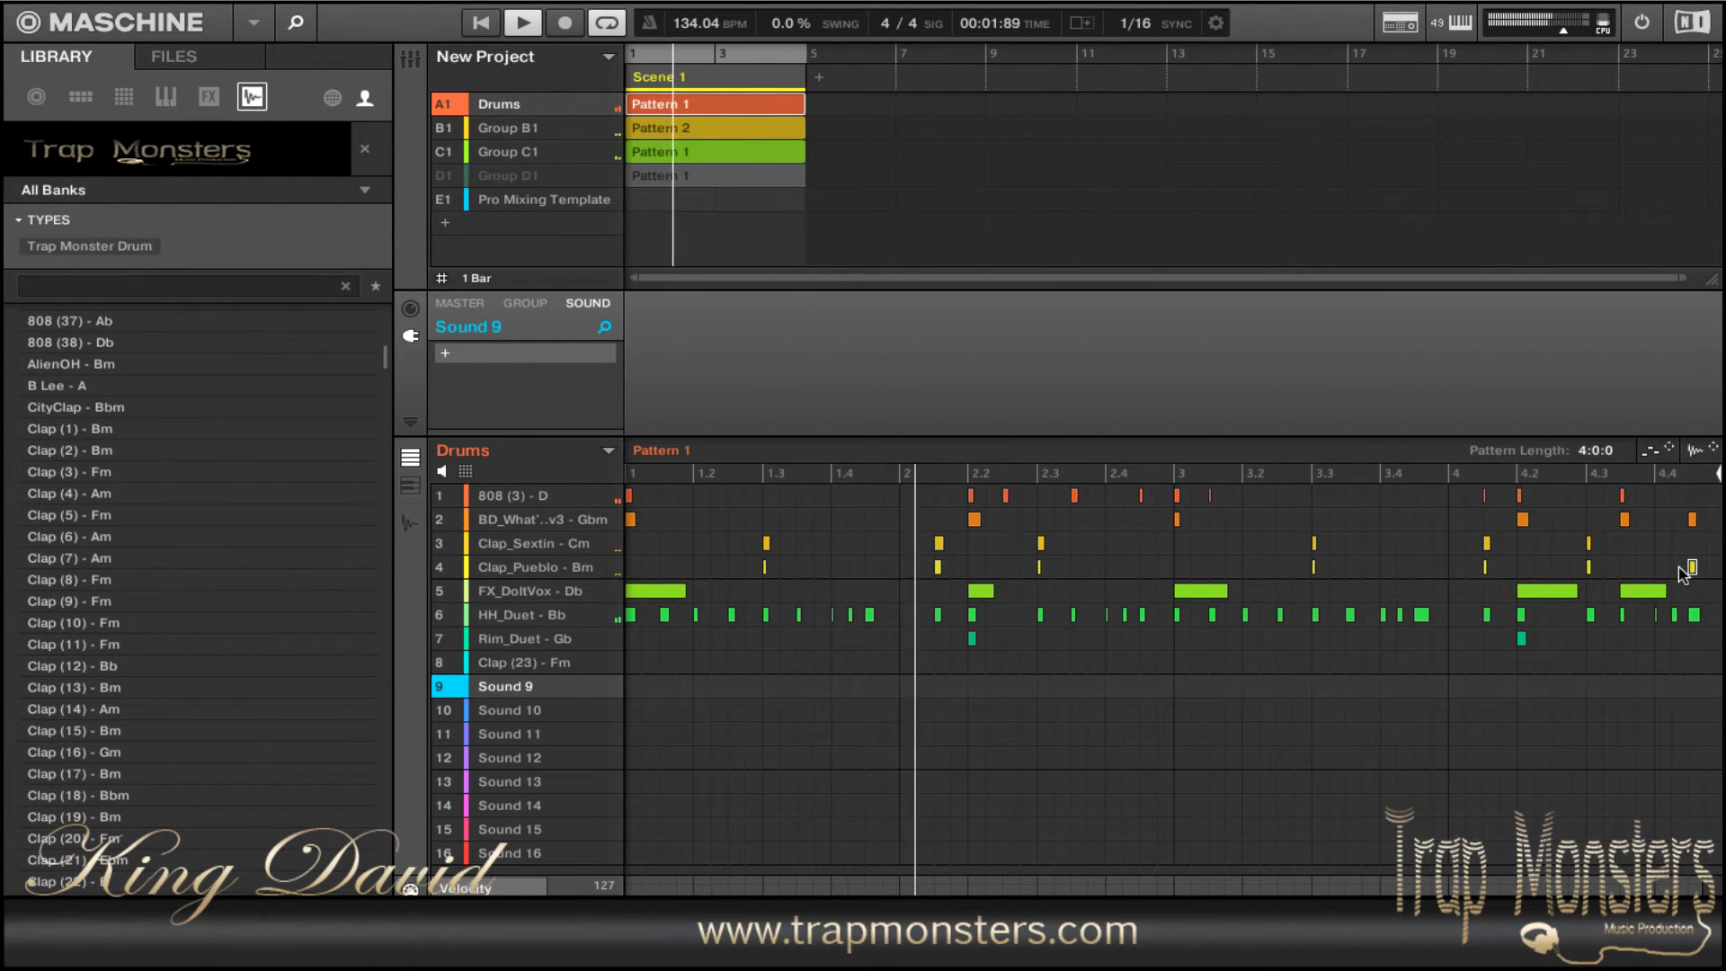
key(Down)
key(Down)
key(Down)
key(Down)
key(Down)
key(Down)
key(Down)
key(Down)
key(Down)
key(Down)
key(Down)
key(Down)
key(Down)
key(Down)
key(Down)
key(Down)
key(Down)
key(Down)
key(Down)
key(Down)
key(Down)
key(Down)
key(Down)
key(Down)
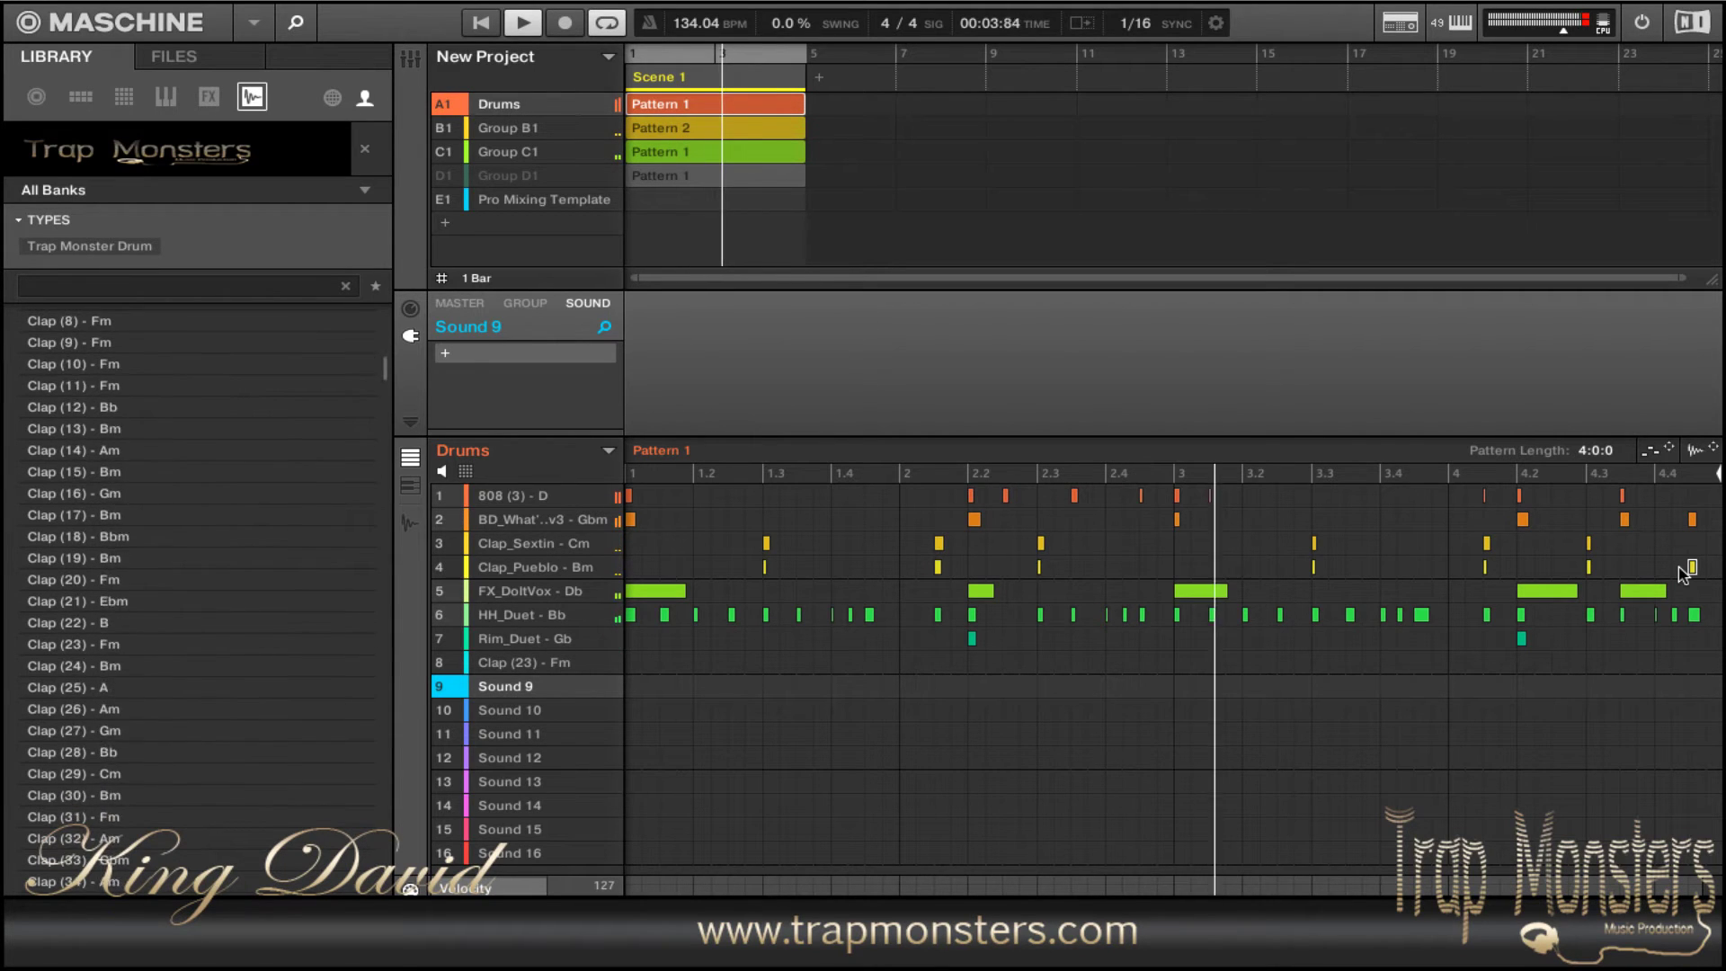
key(Down)
key(Down)
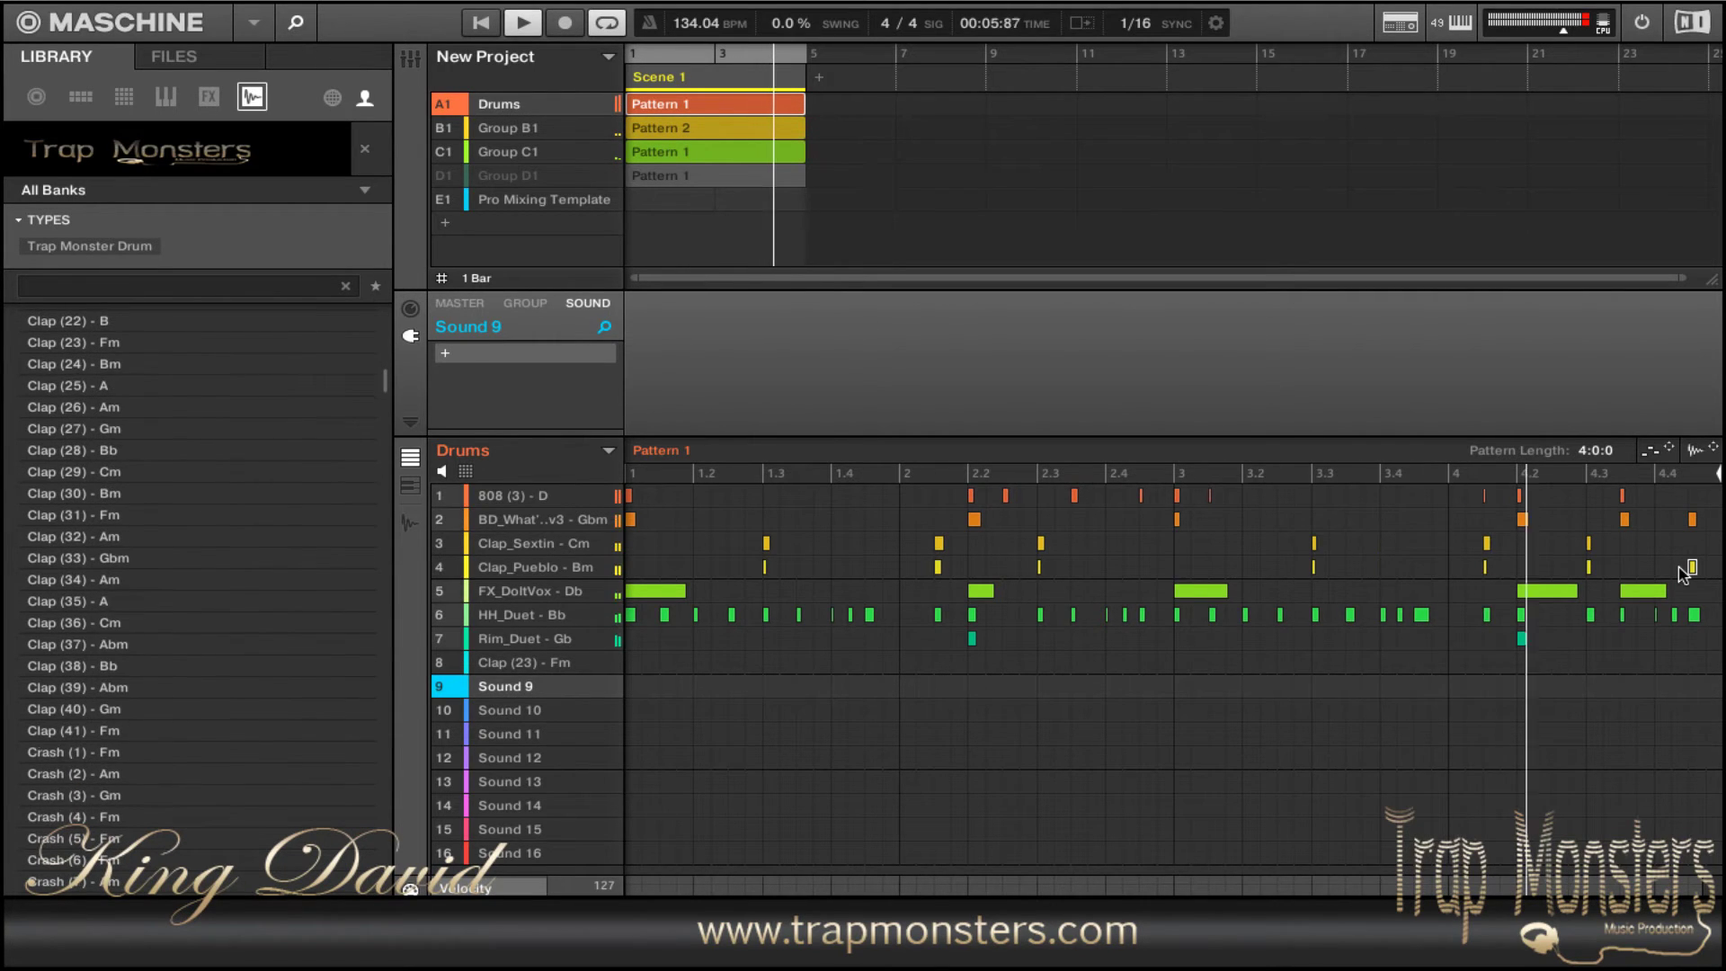
key(Return)
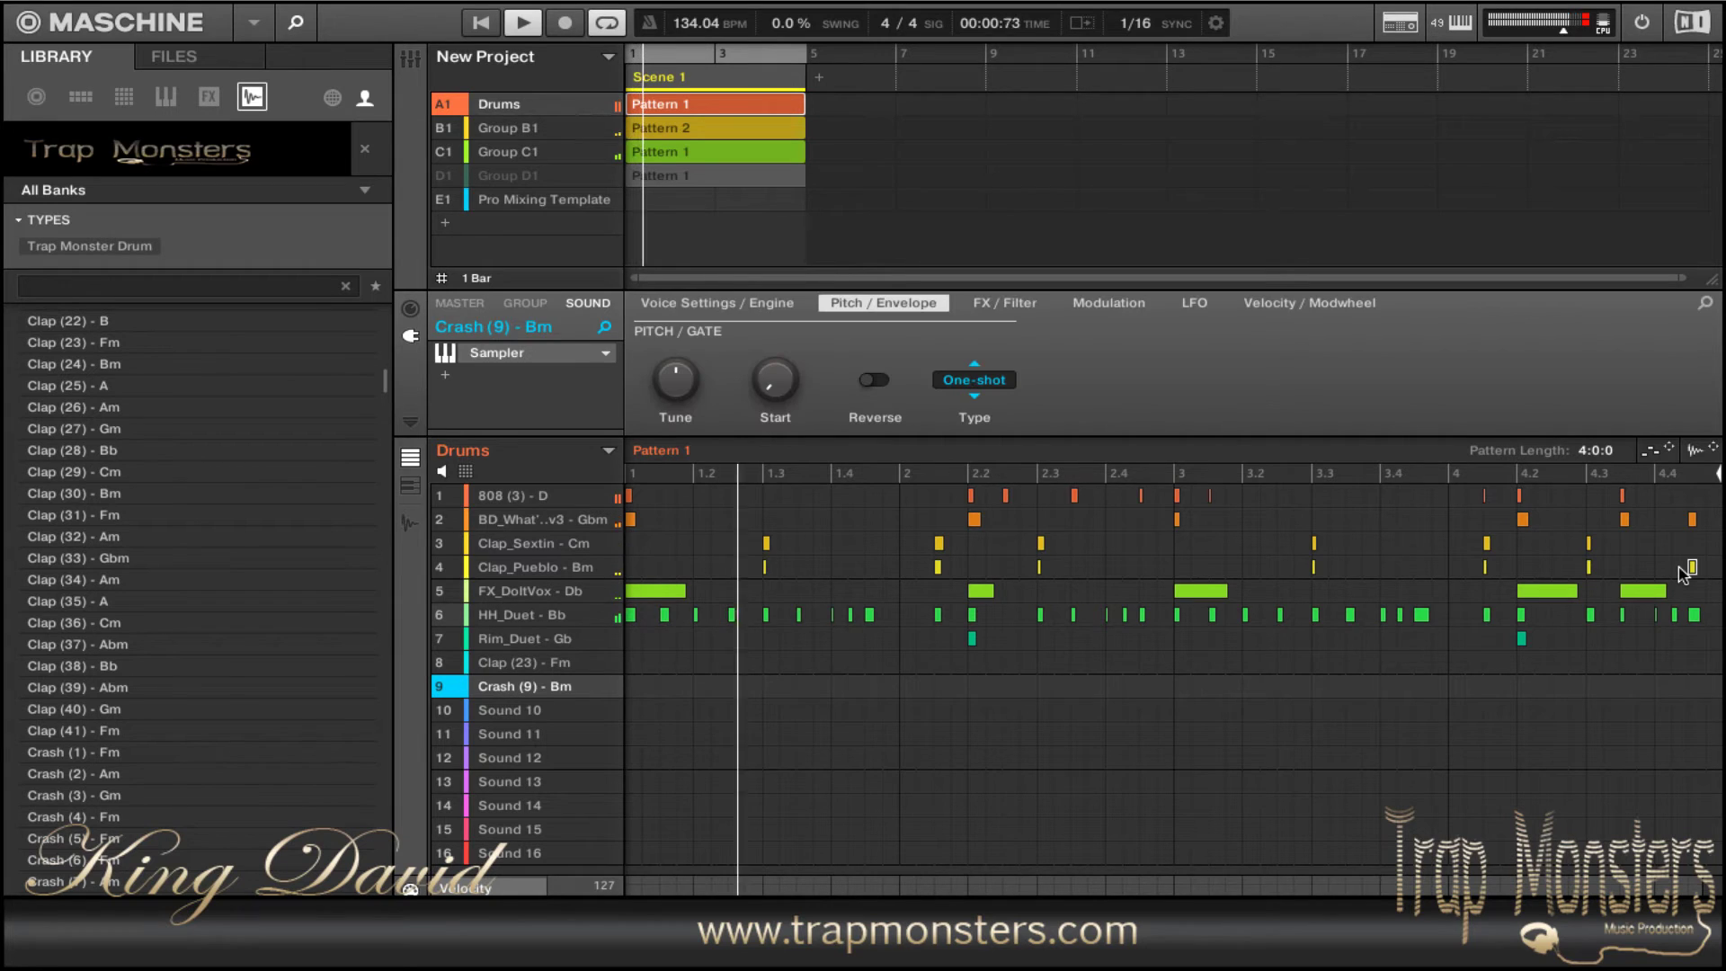
- Record a single crash hit from Sound 9 on the first beat of the Drums pattern
key(Left)
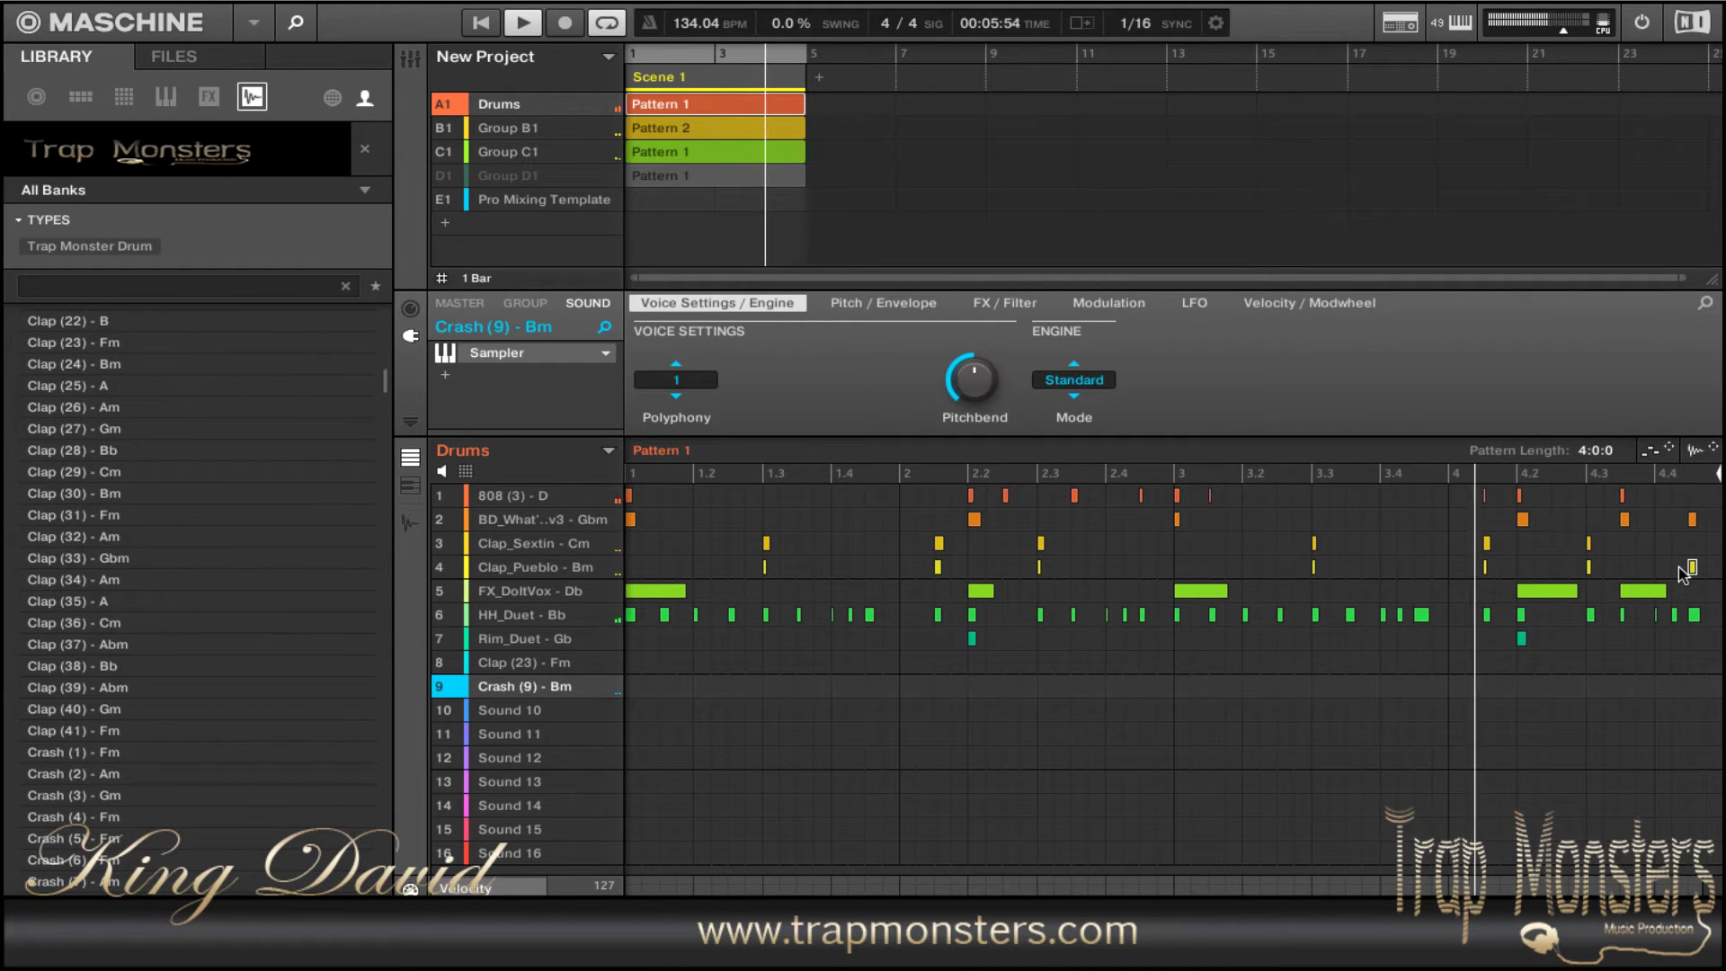
key(r)
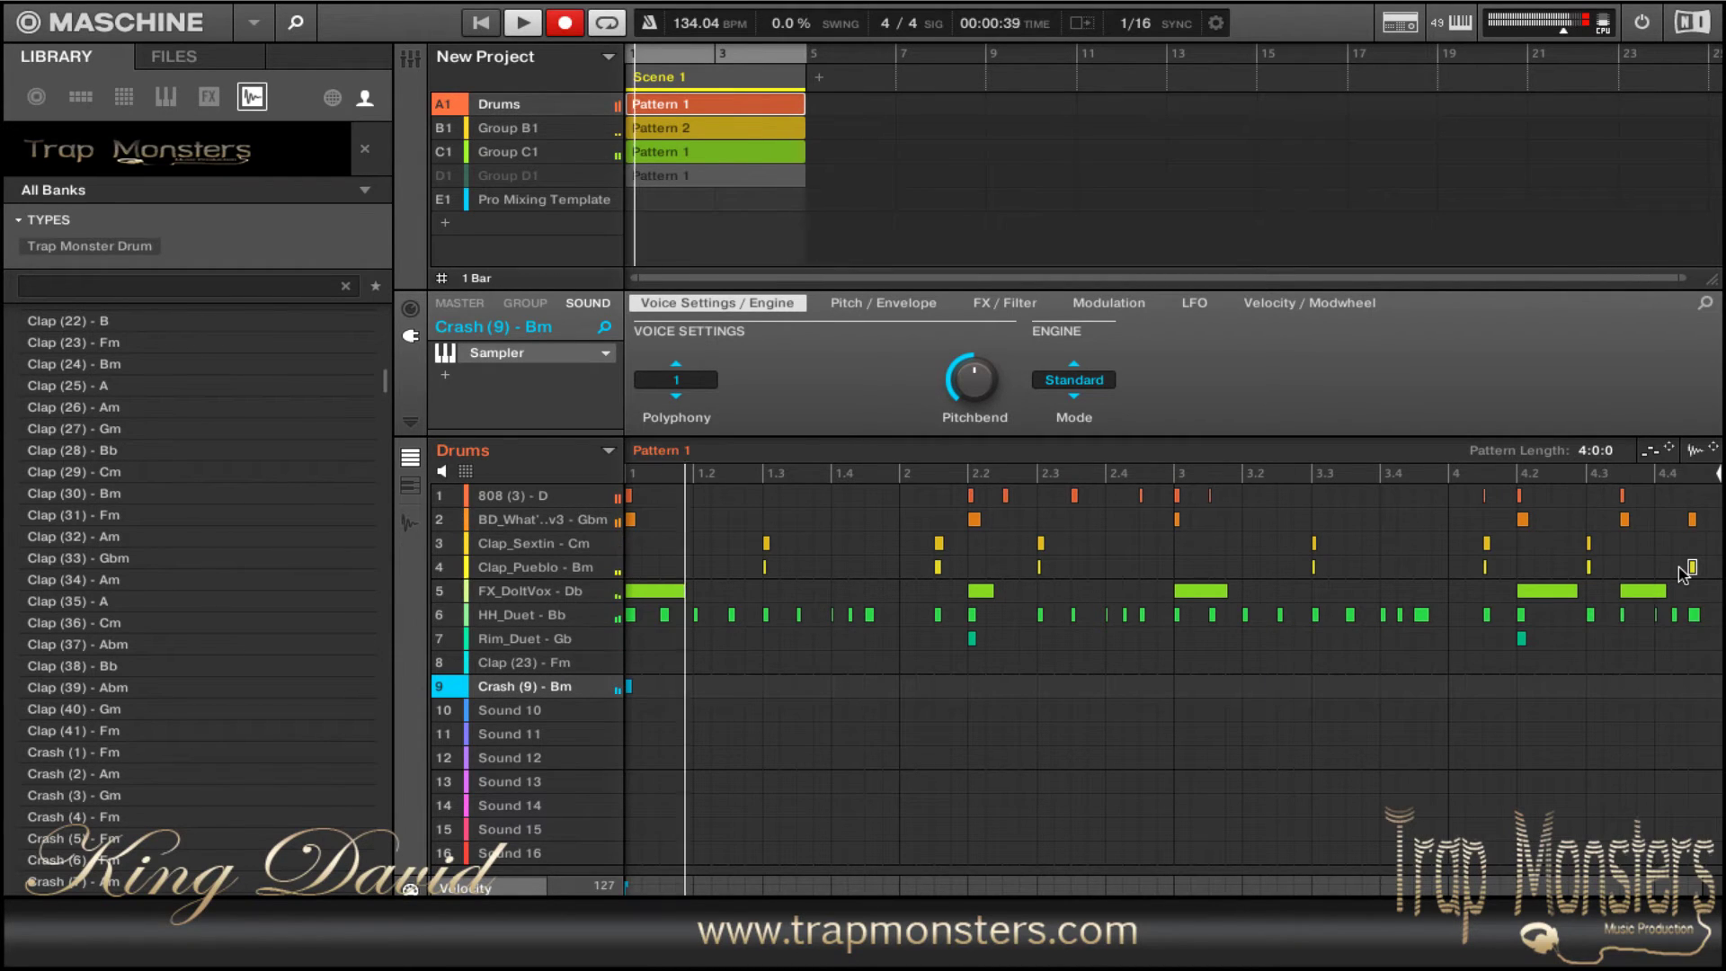
key(r)
- Audition the other Trap Monsters crashes and replace the sample in Sound 9 with Crash (1) - Fm
key(Down)
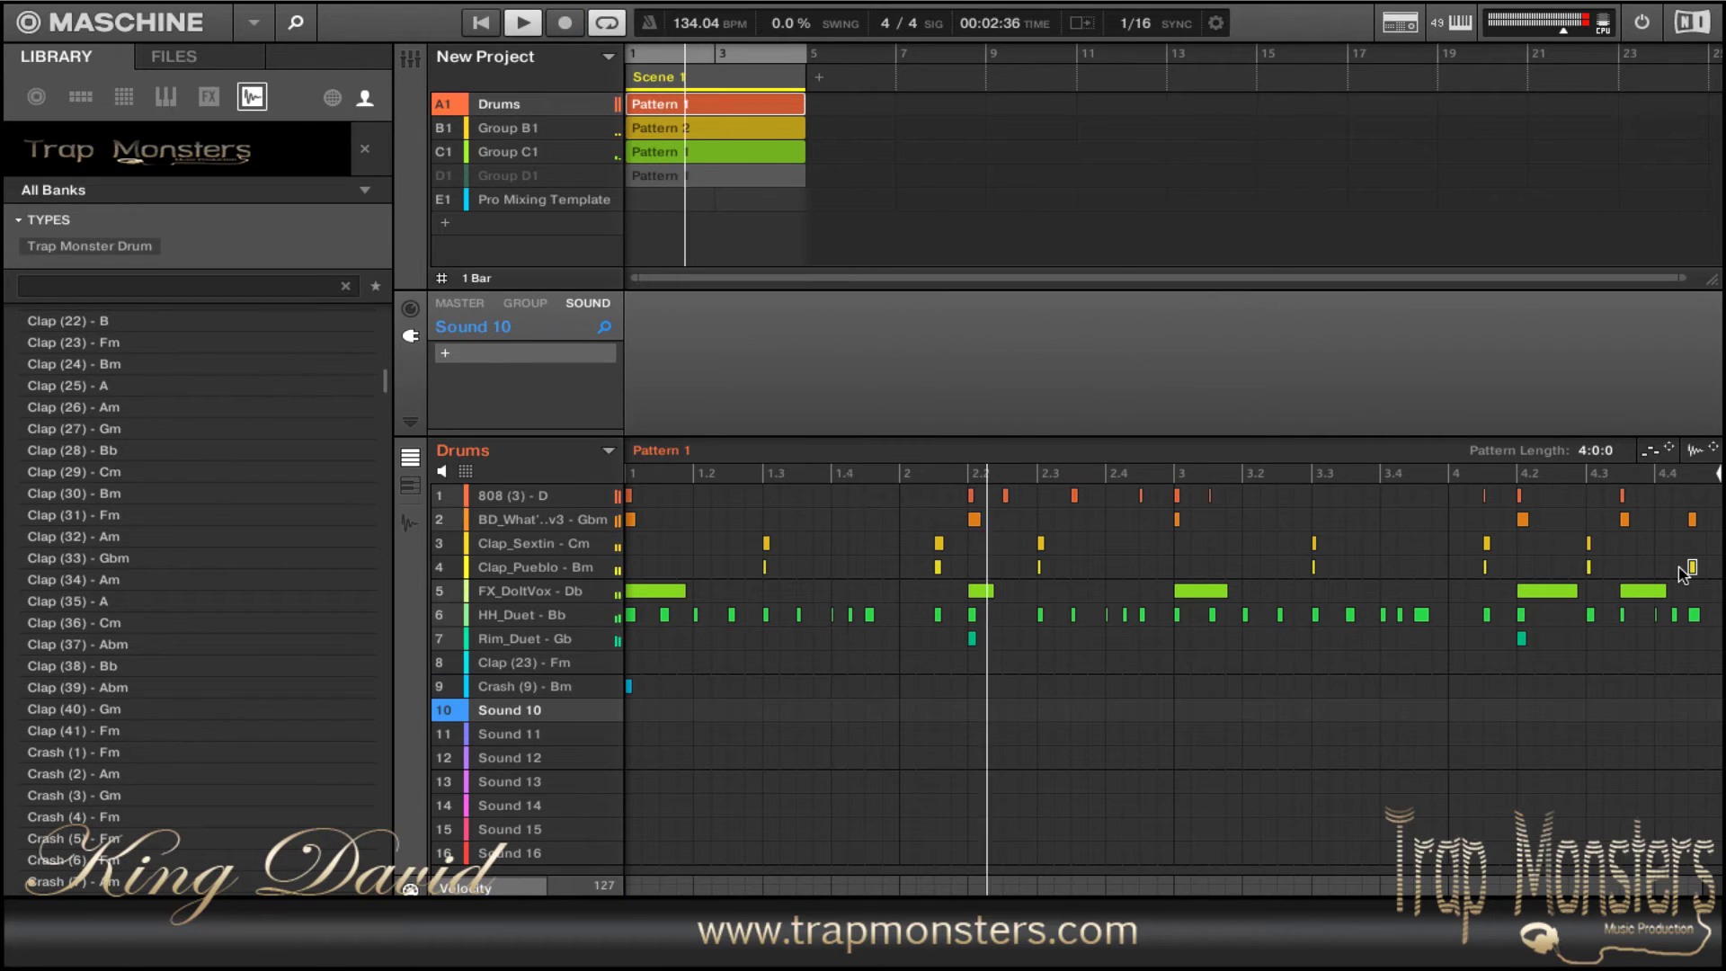
key(Up)
key(Up)
key(Up)
key(Up)
key(Up)
key(Up)
key(Up)
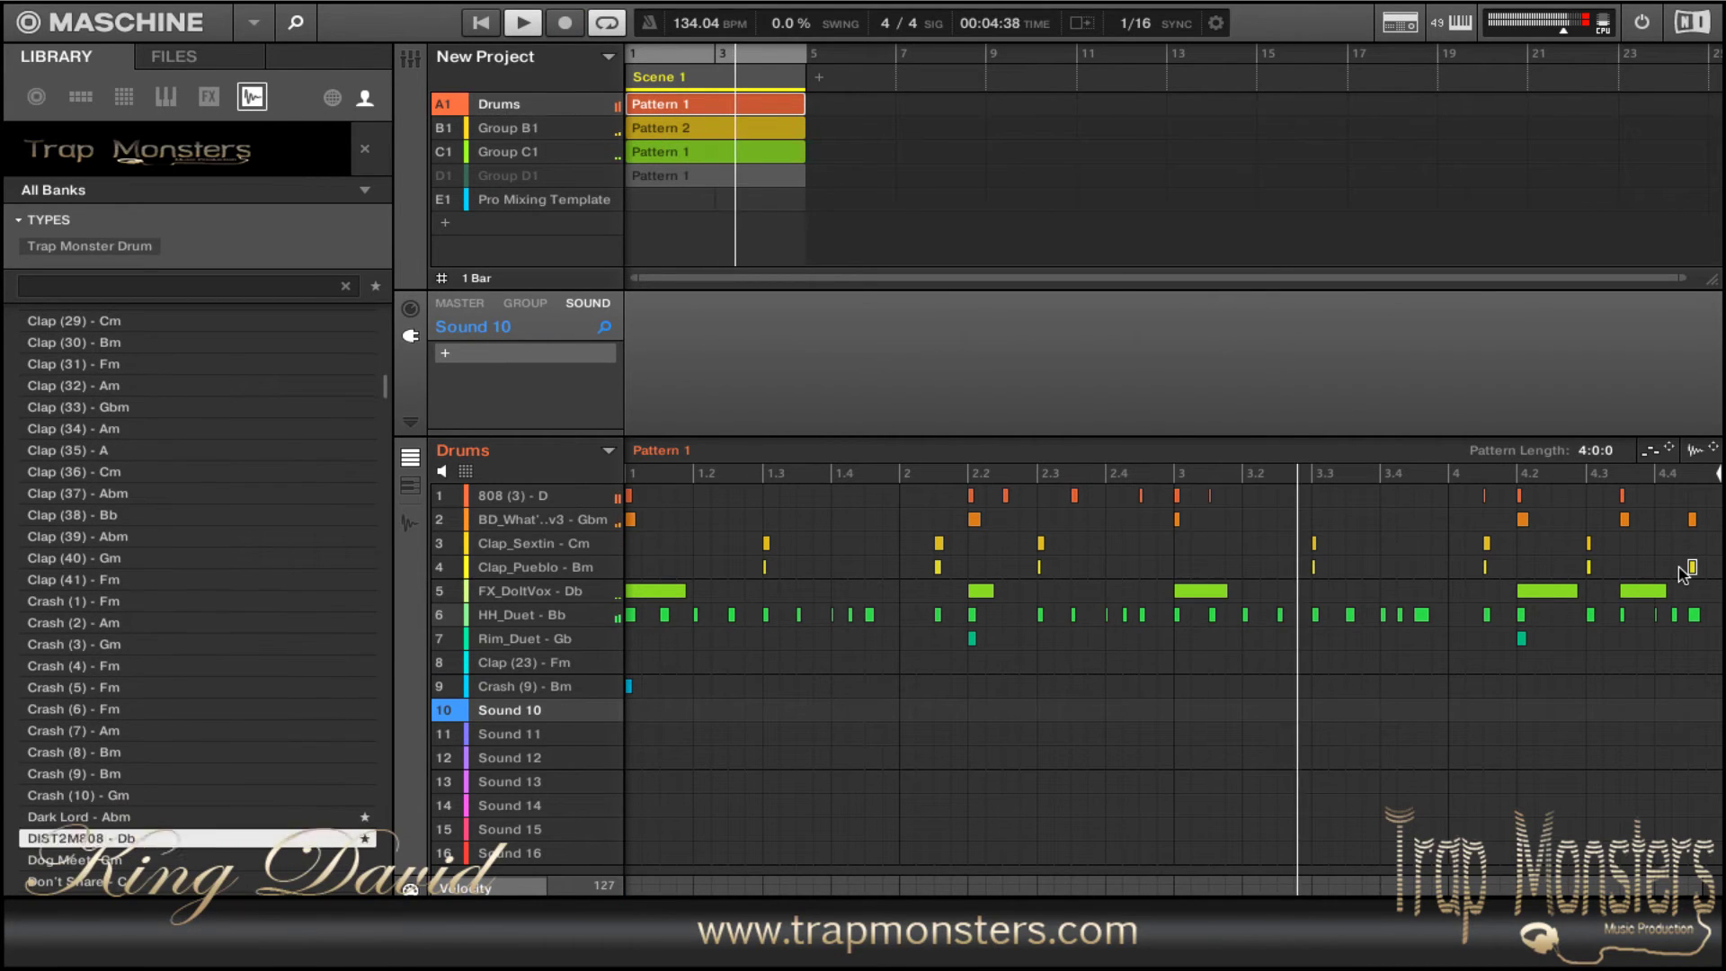
key(Up)
key(Up)
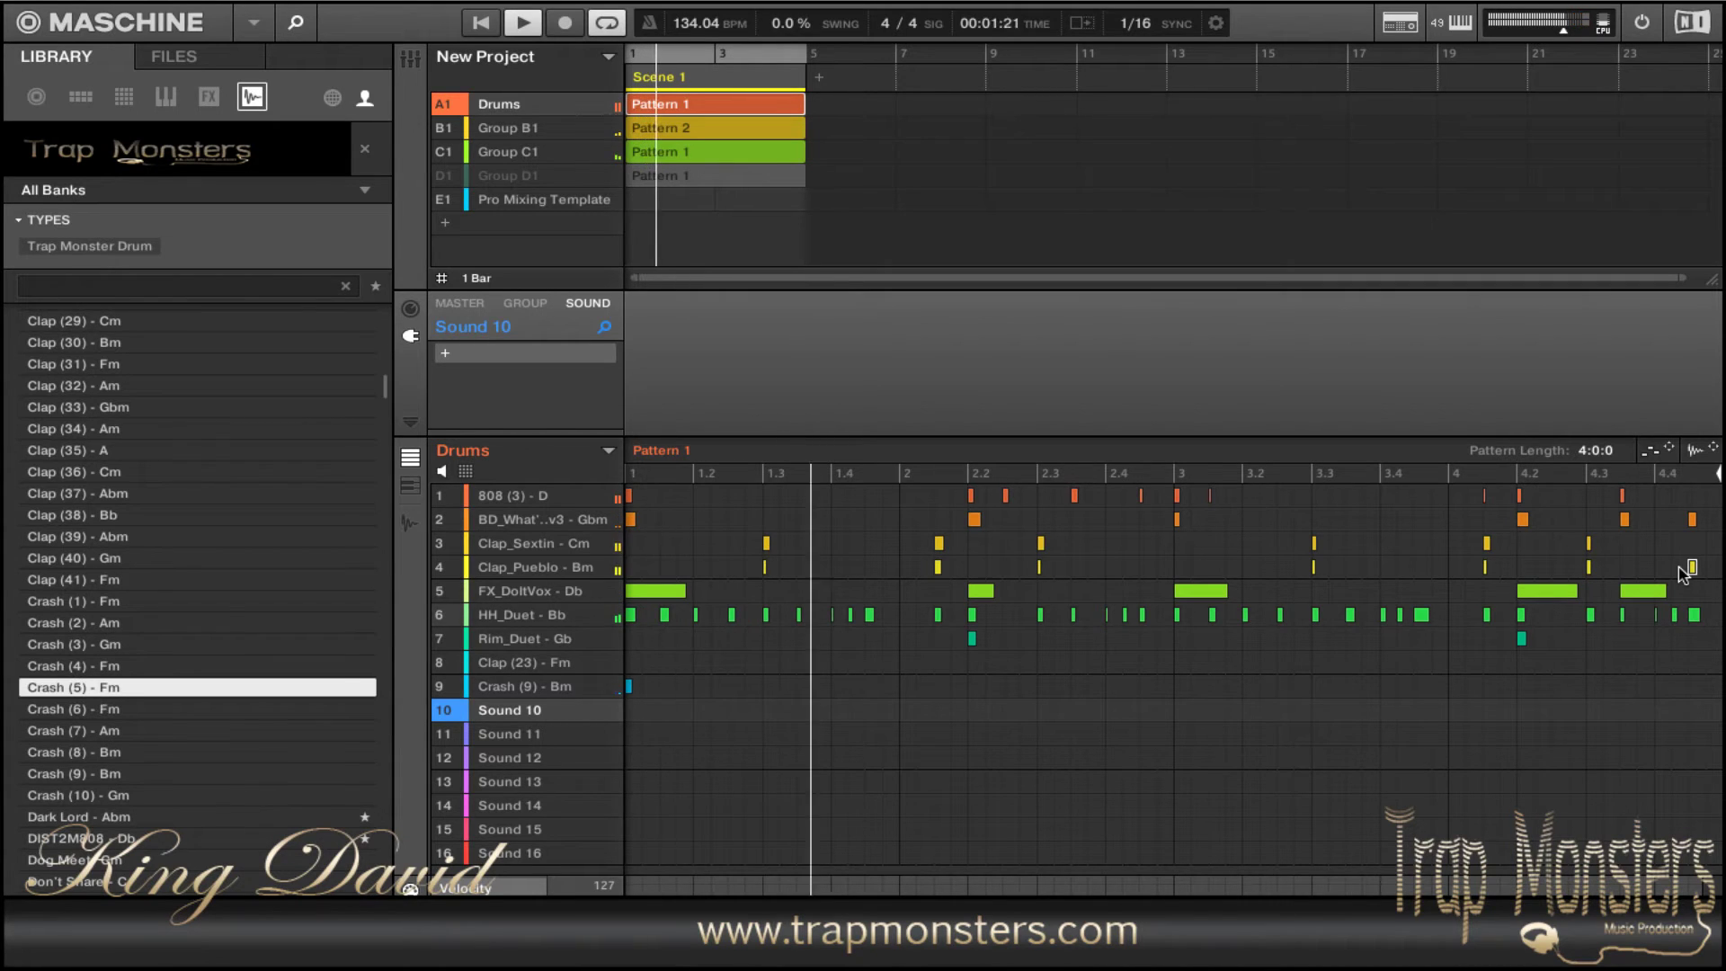
key(Up)
key(Up)
key(Up)
key(Up)
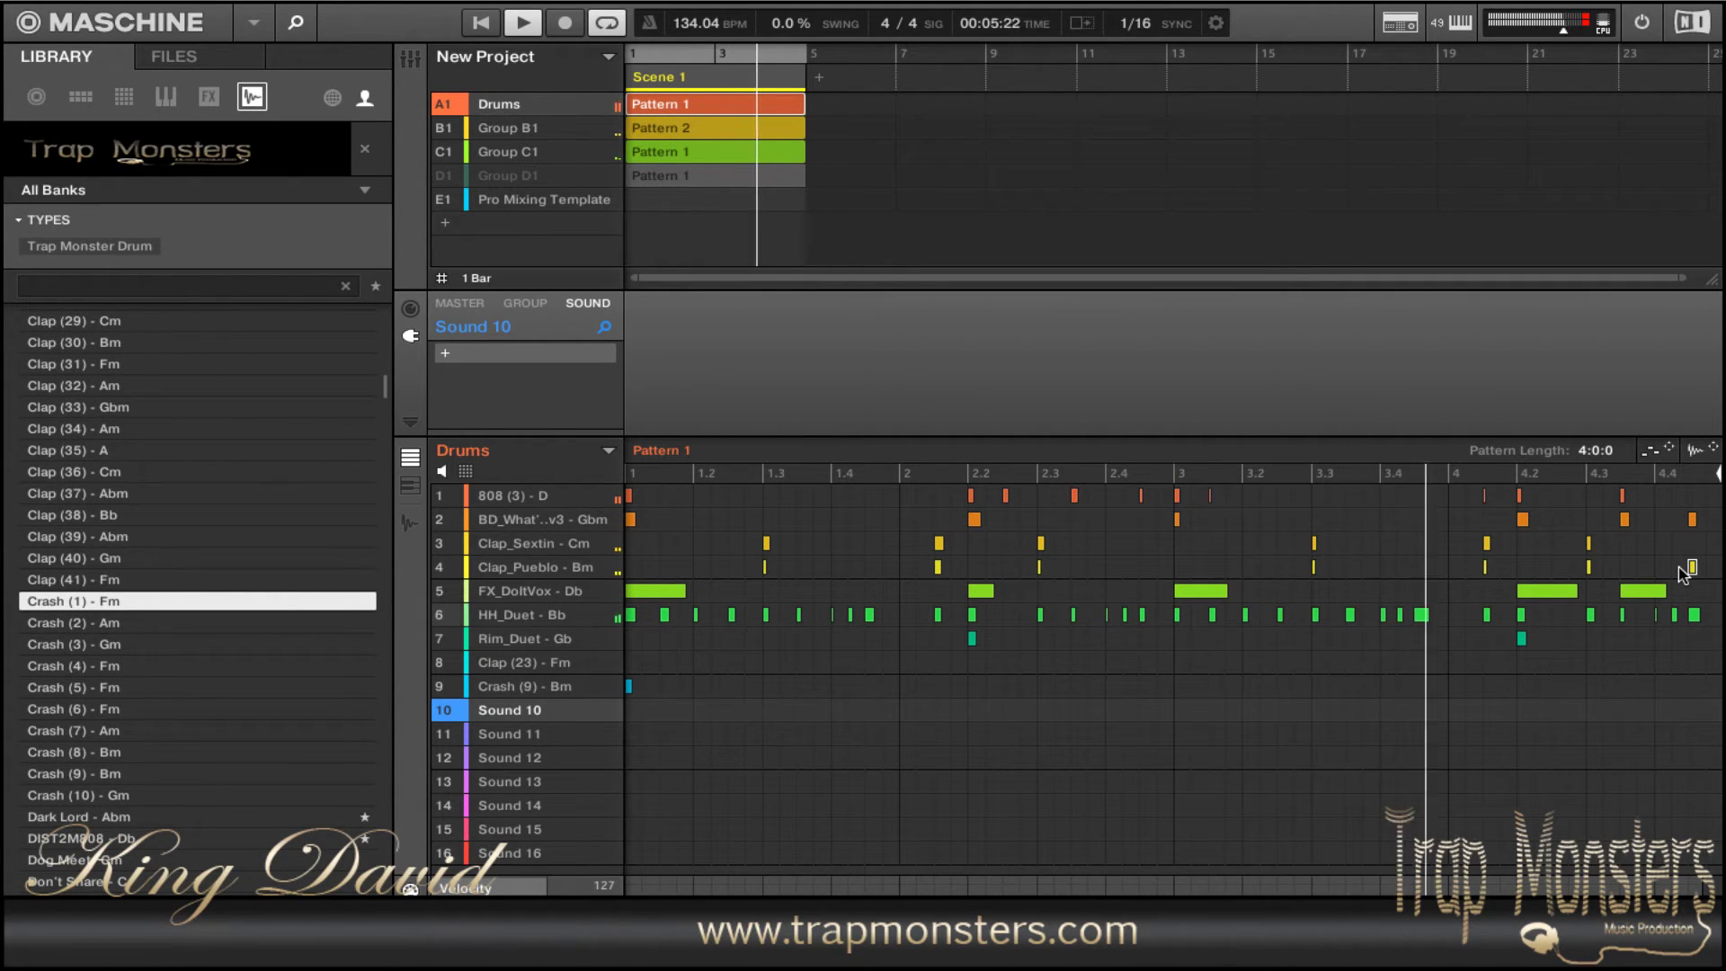
key(Up)
key(Return)
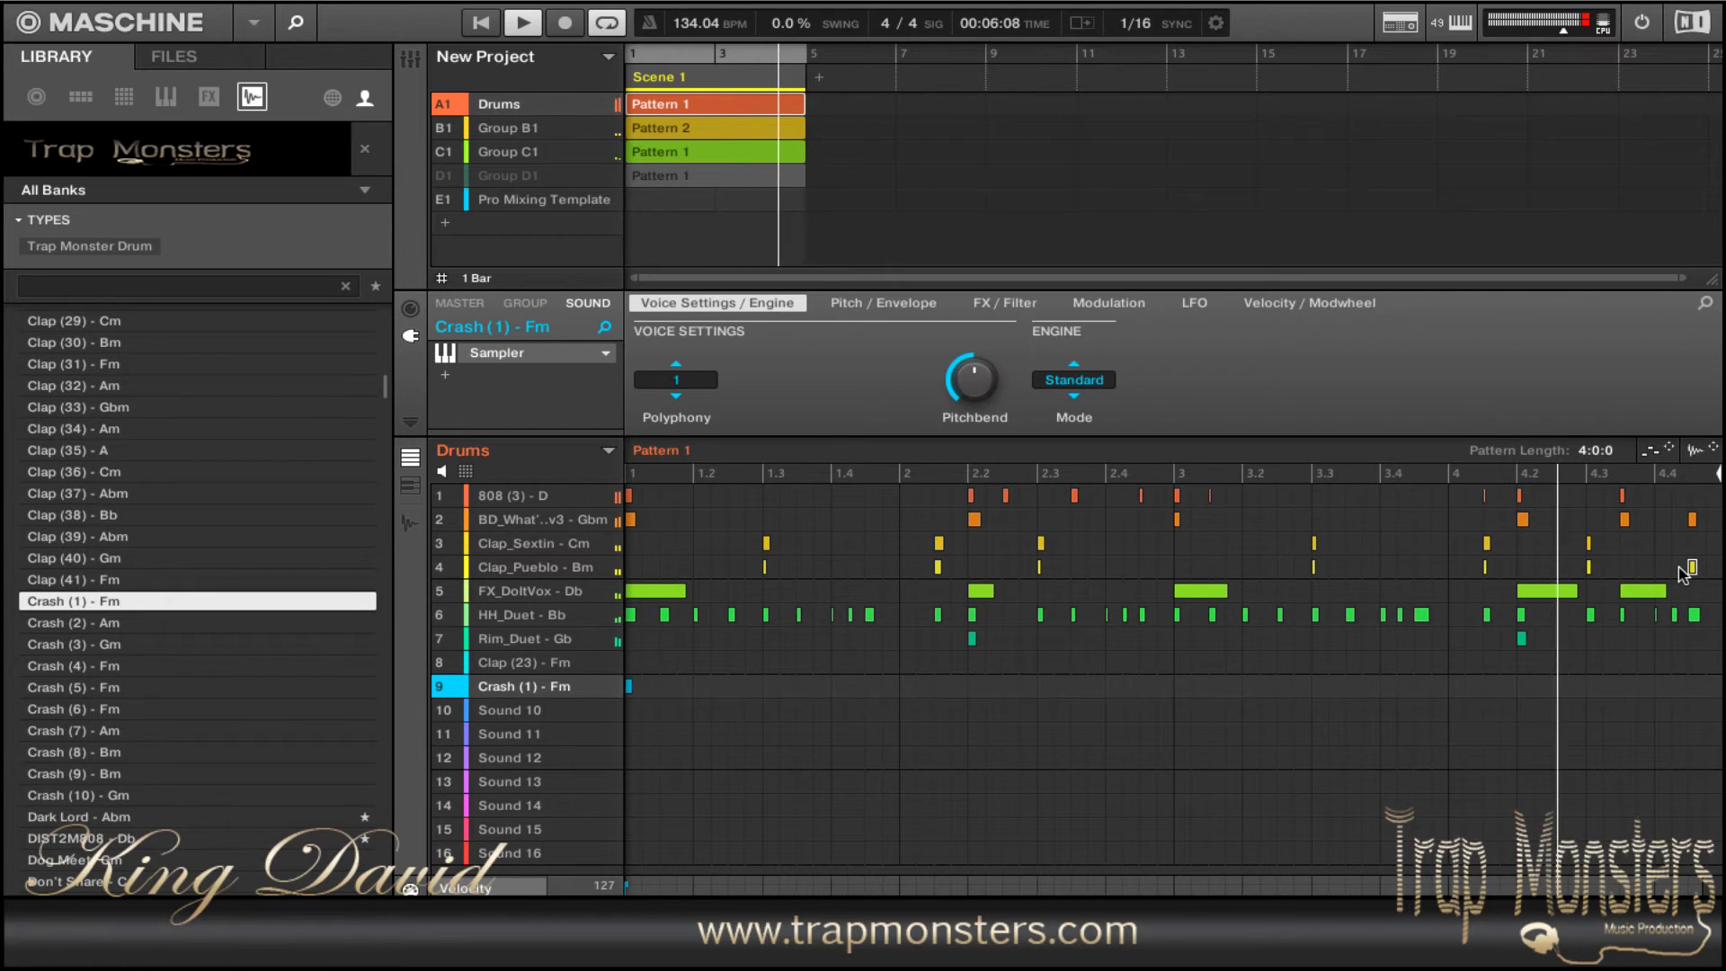
- Add Group F1 to the project and load Spectrasonics Omnisphere into its Sound 1
key(6)
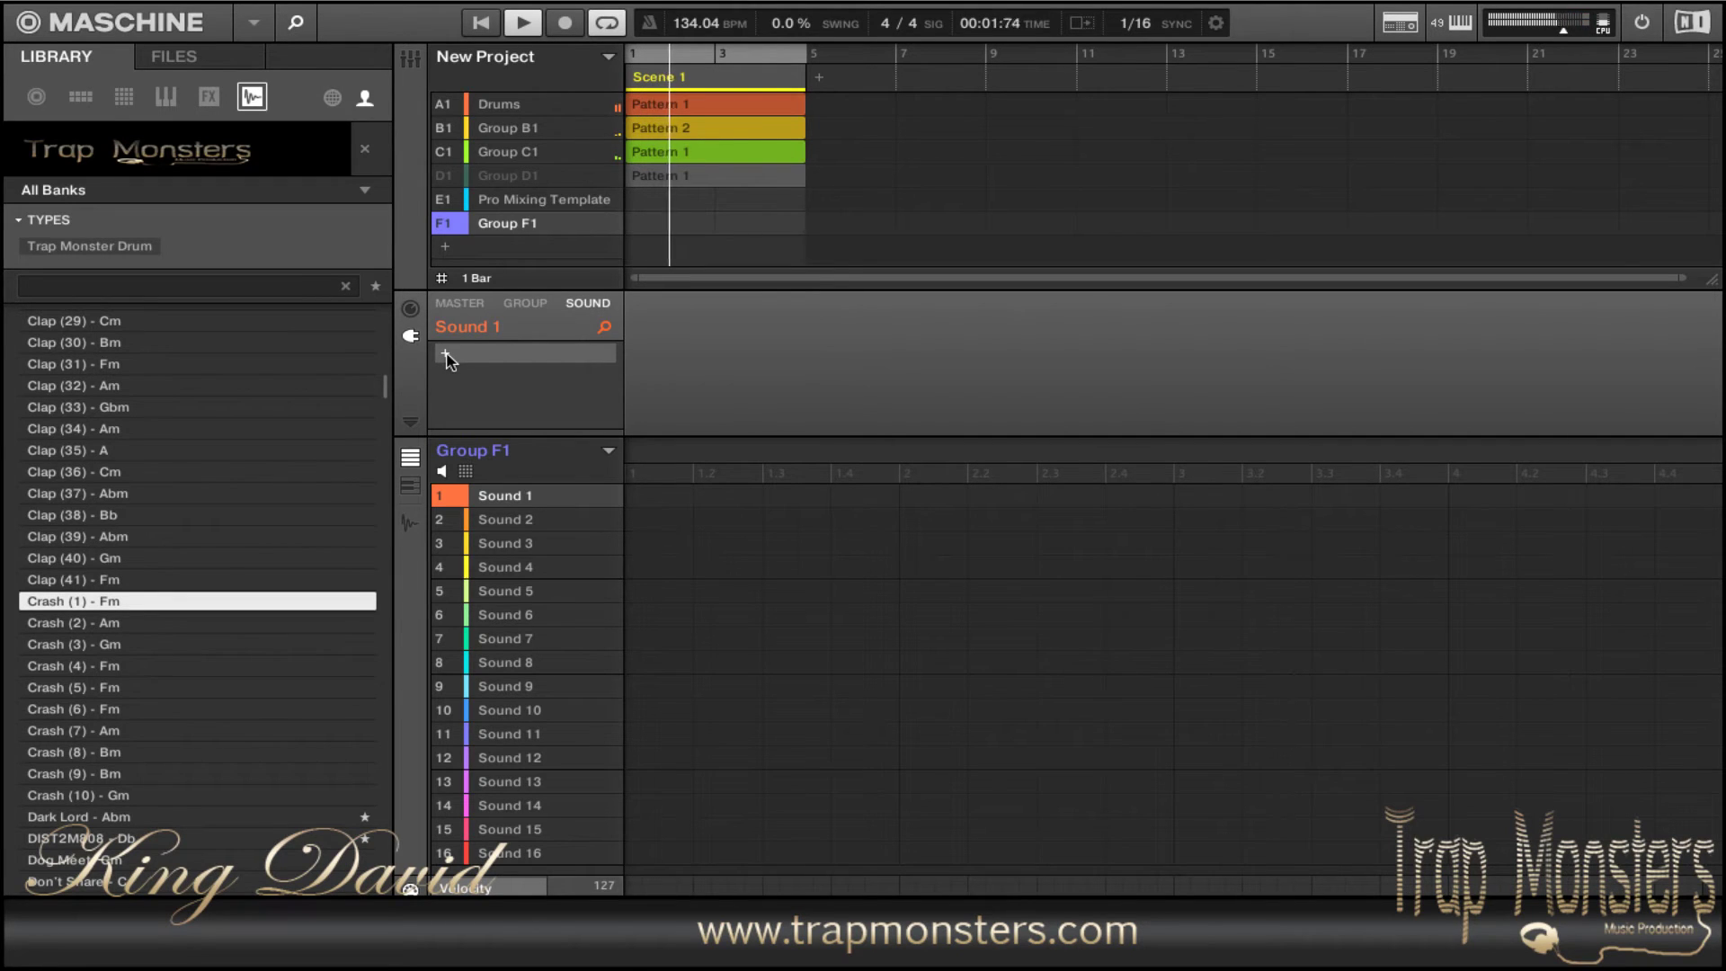
key(1)
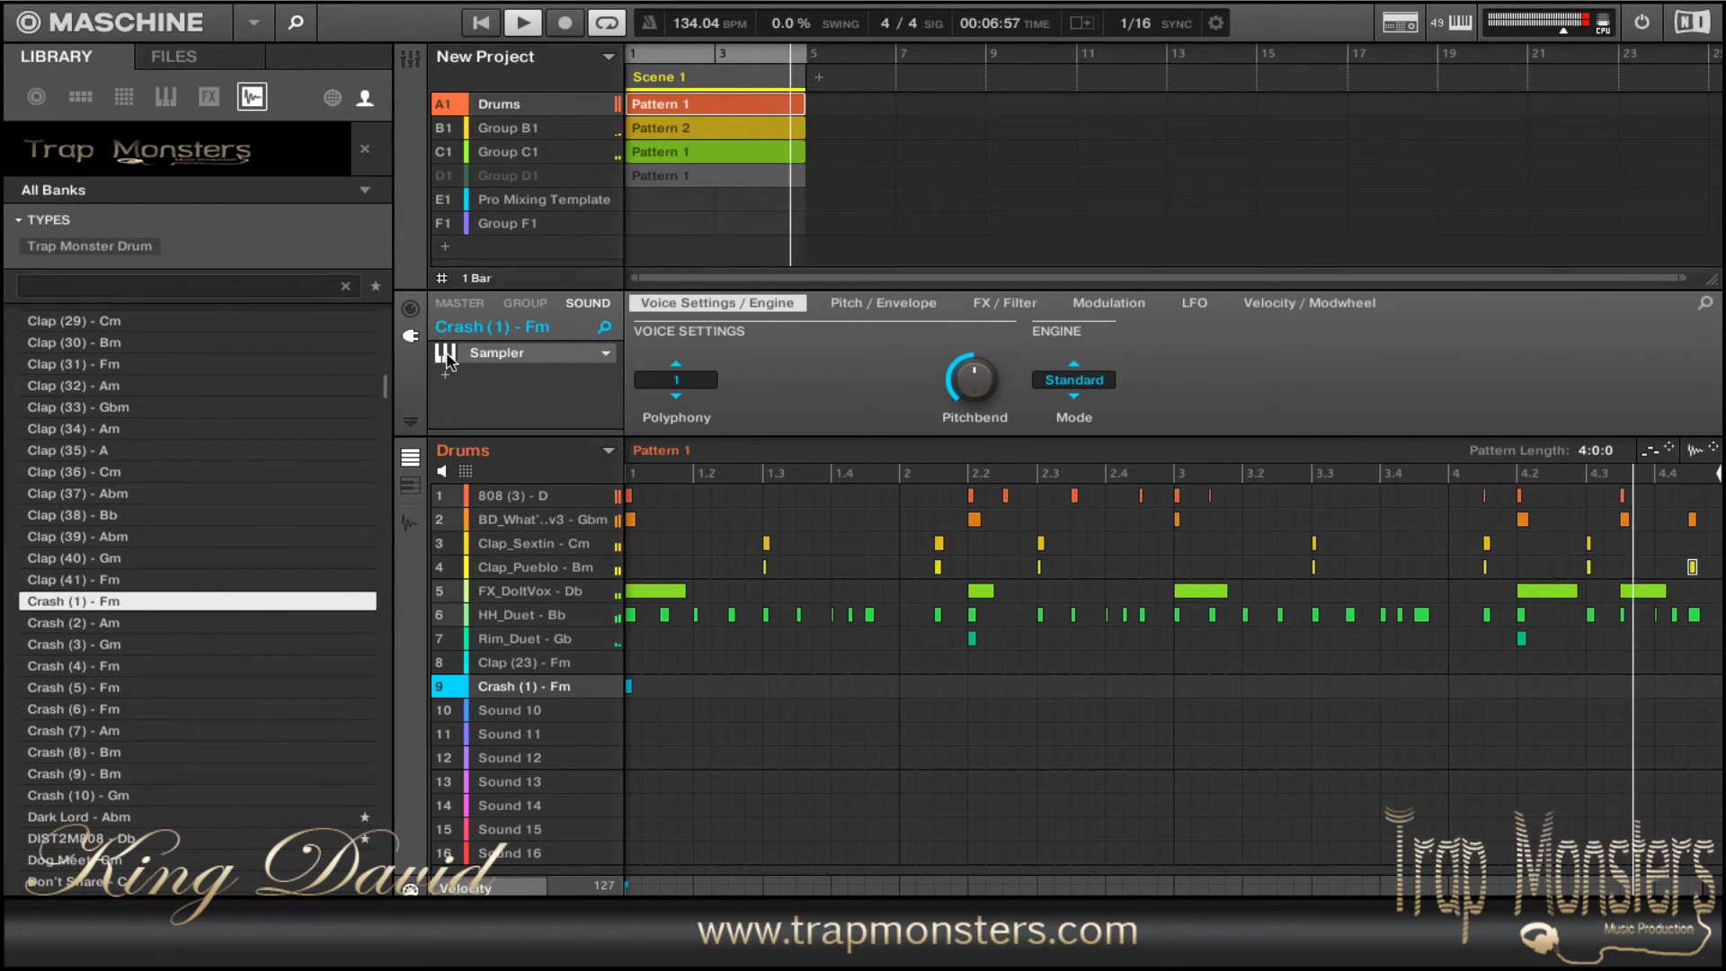
key(6)
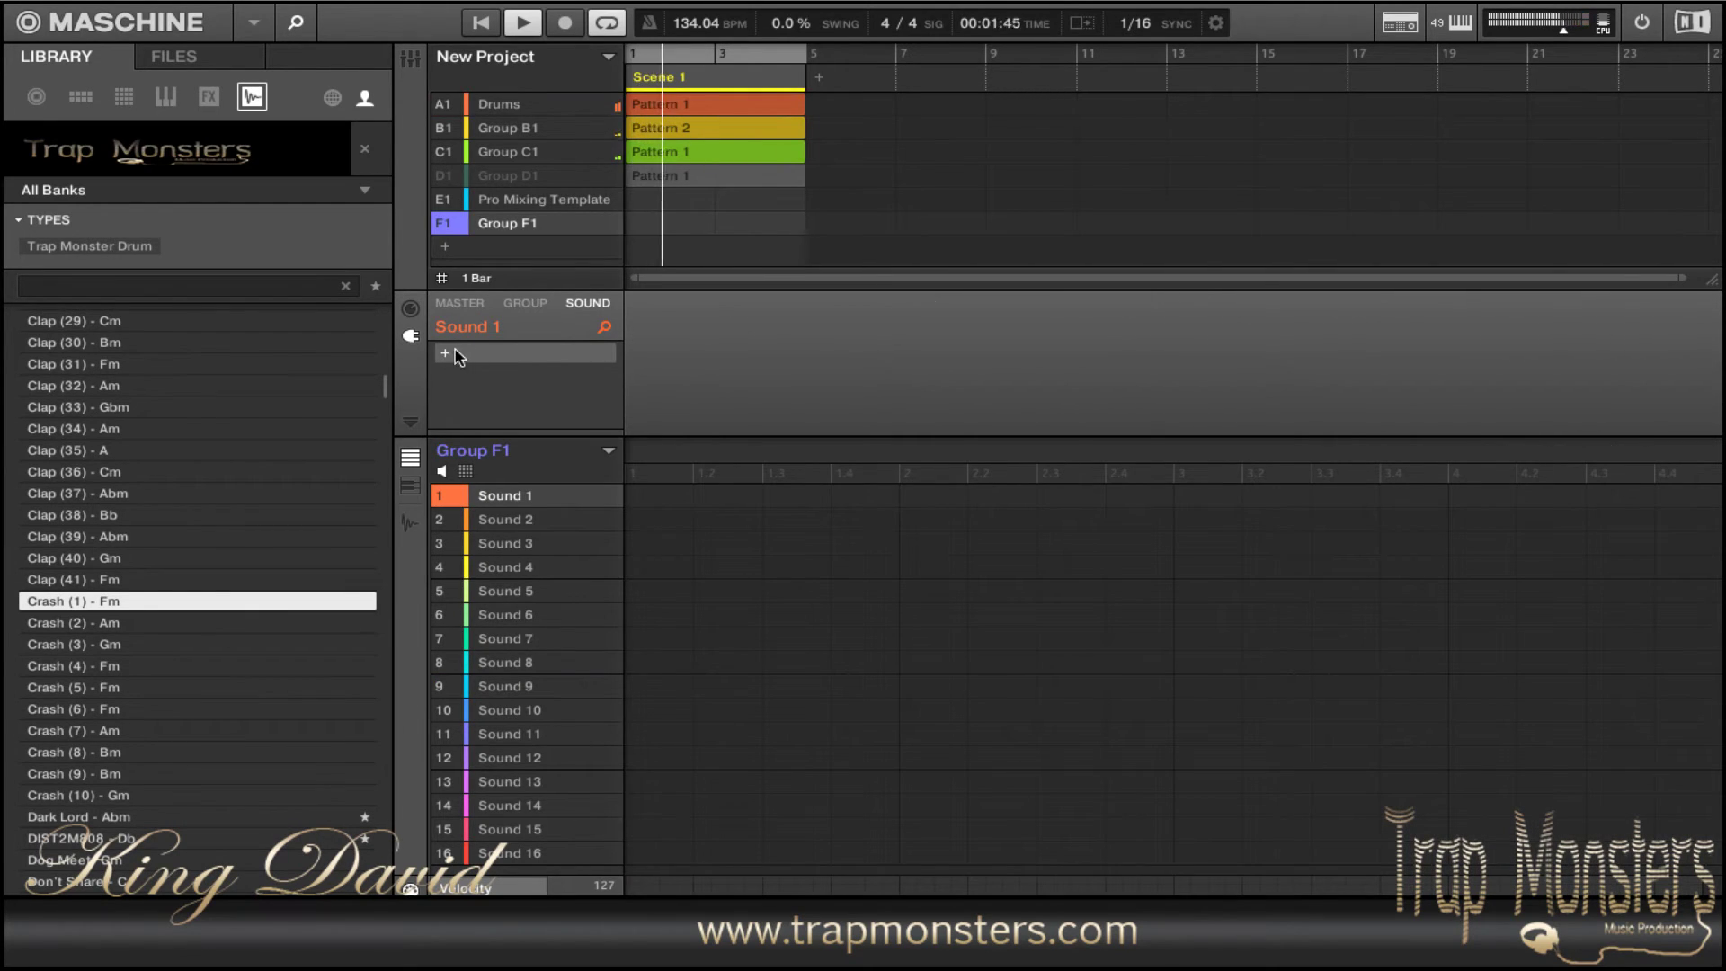
click(598, 354)
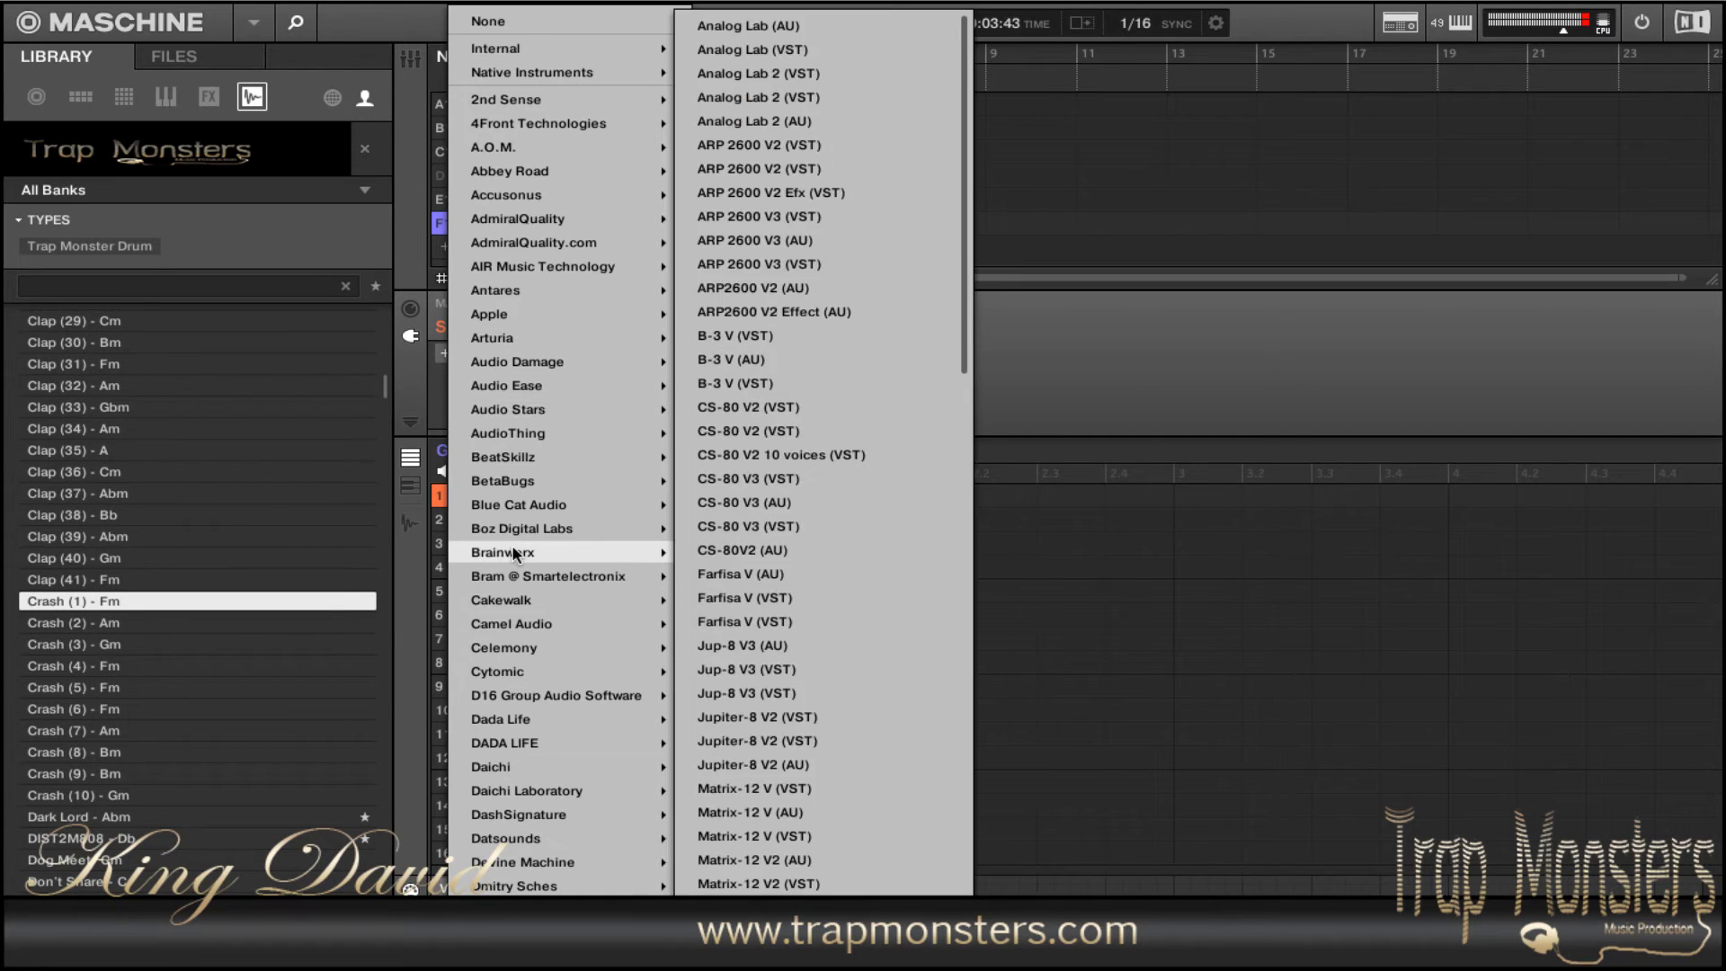
scroll(515, 552, down, 10)
mouse_move(514, 552)
scroll(515, 552, down, 10)
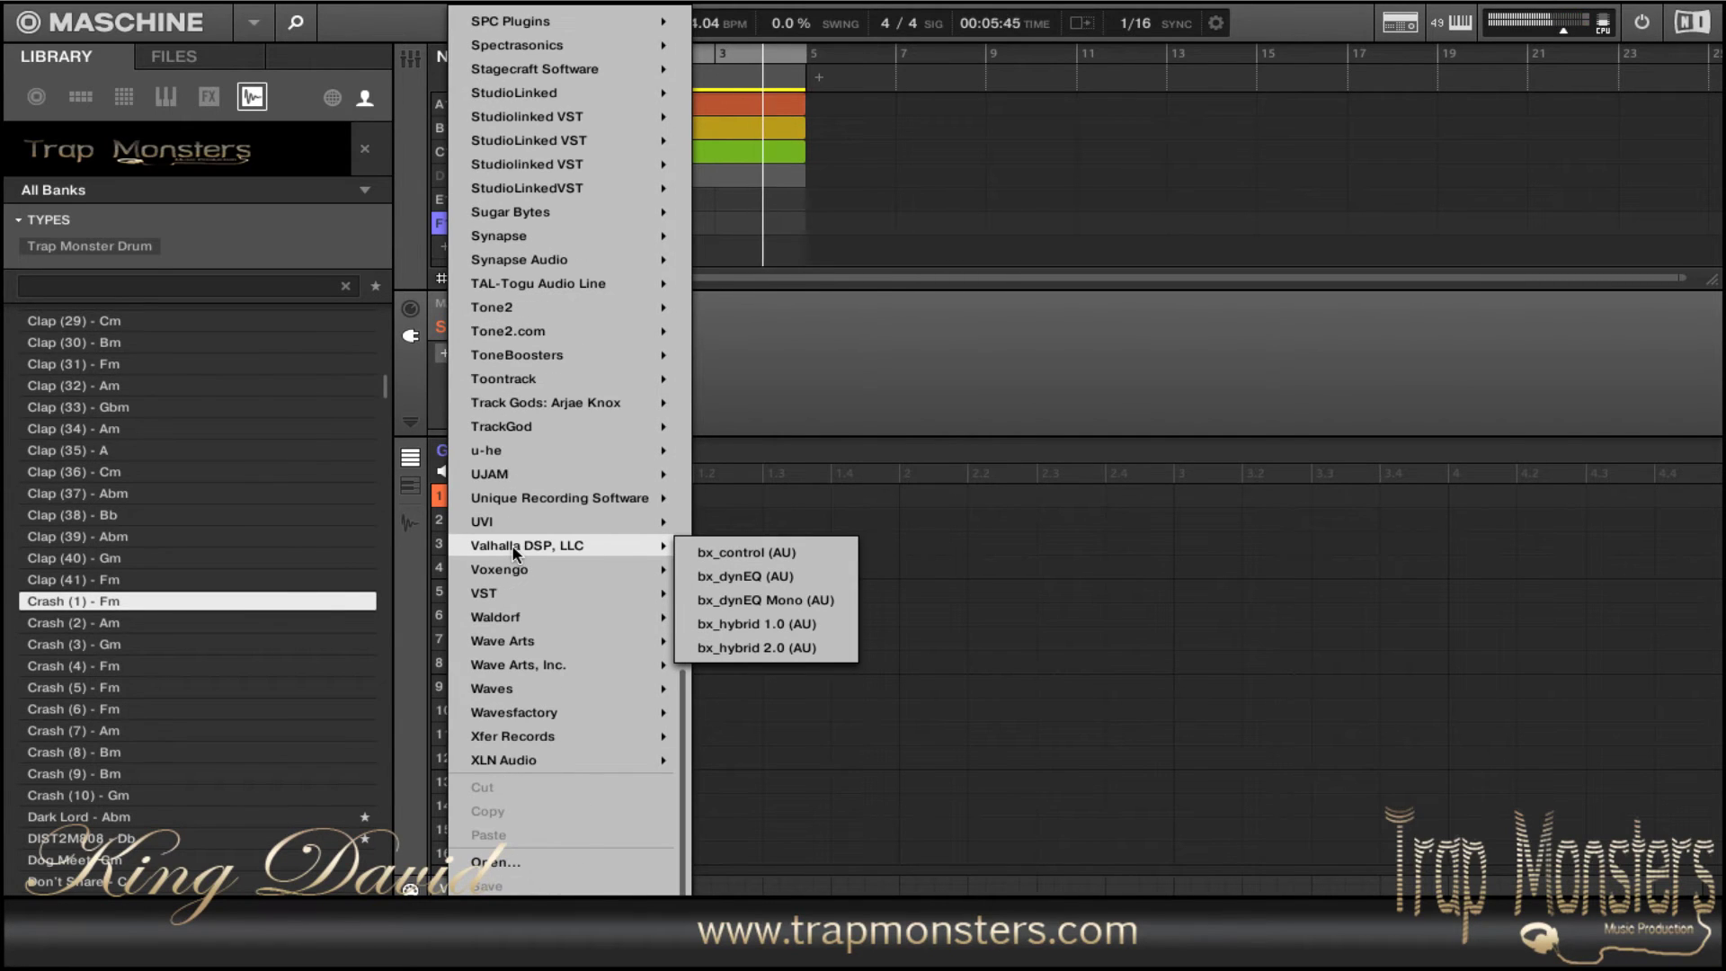
scroll(514, 552, up, 20)
scroll(514, 552, down, 10)
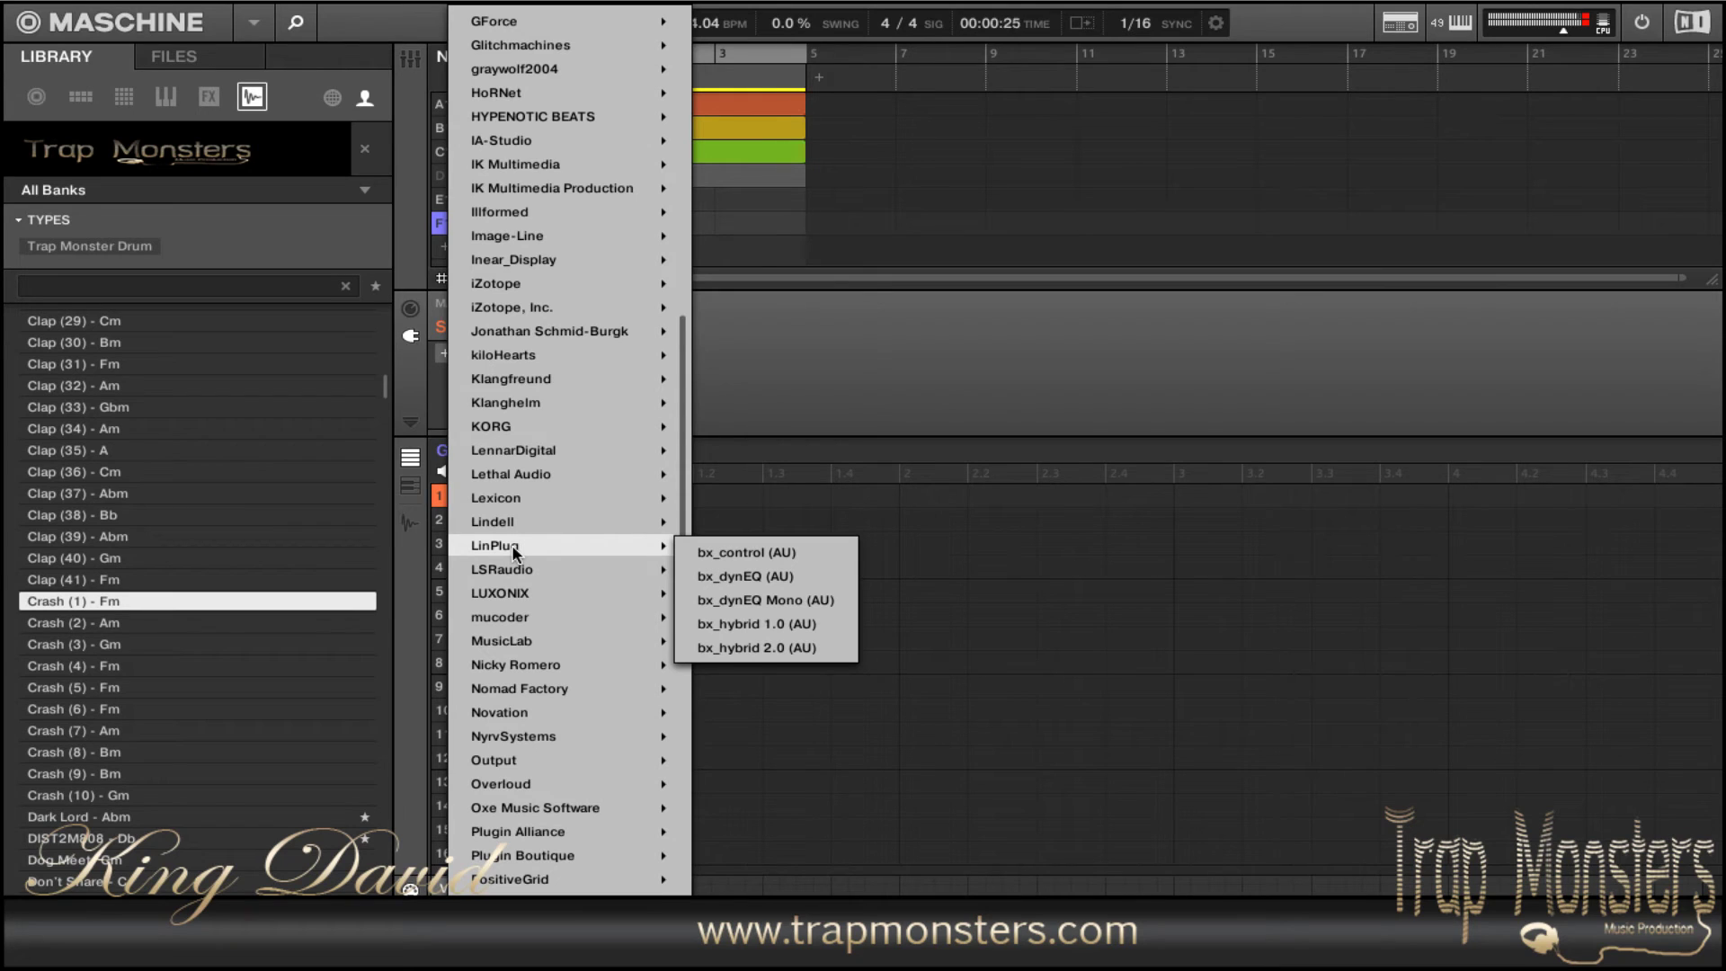
scroll(514, 552, up, 10)
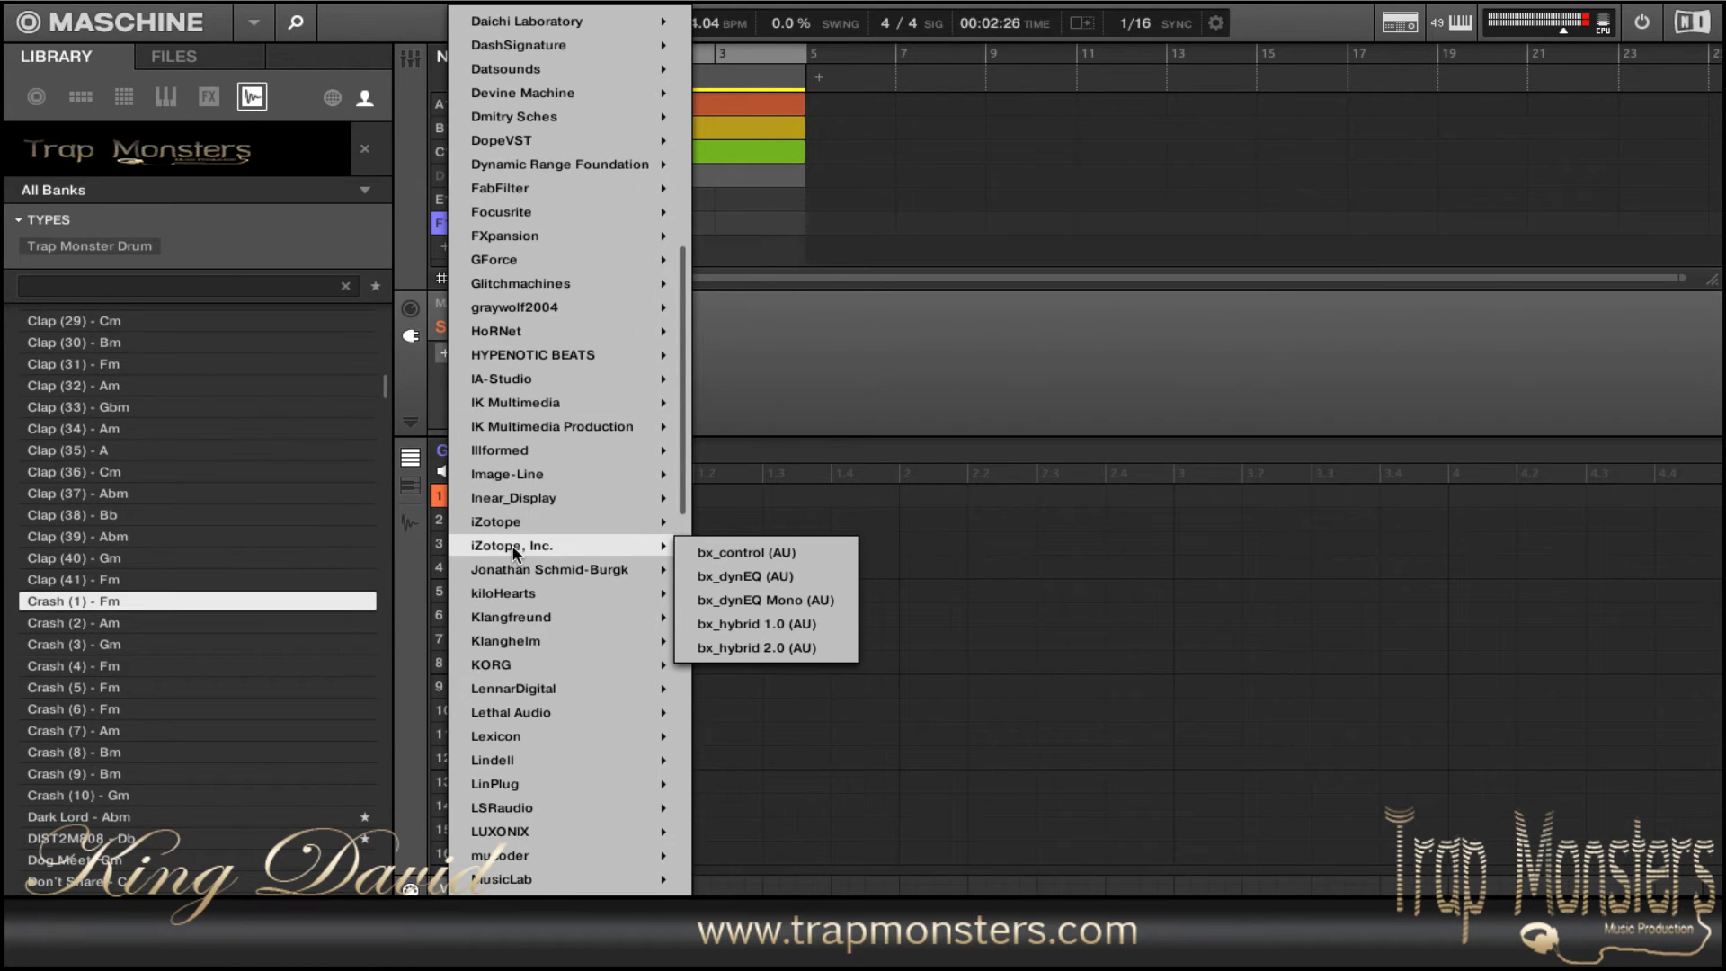
scroll(514, 552, down, 20)
scroll(515, 552, down, 13)
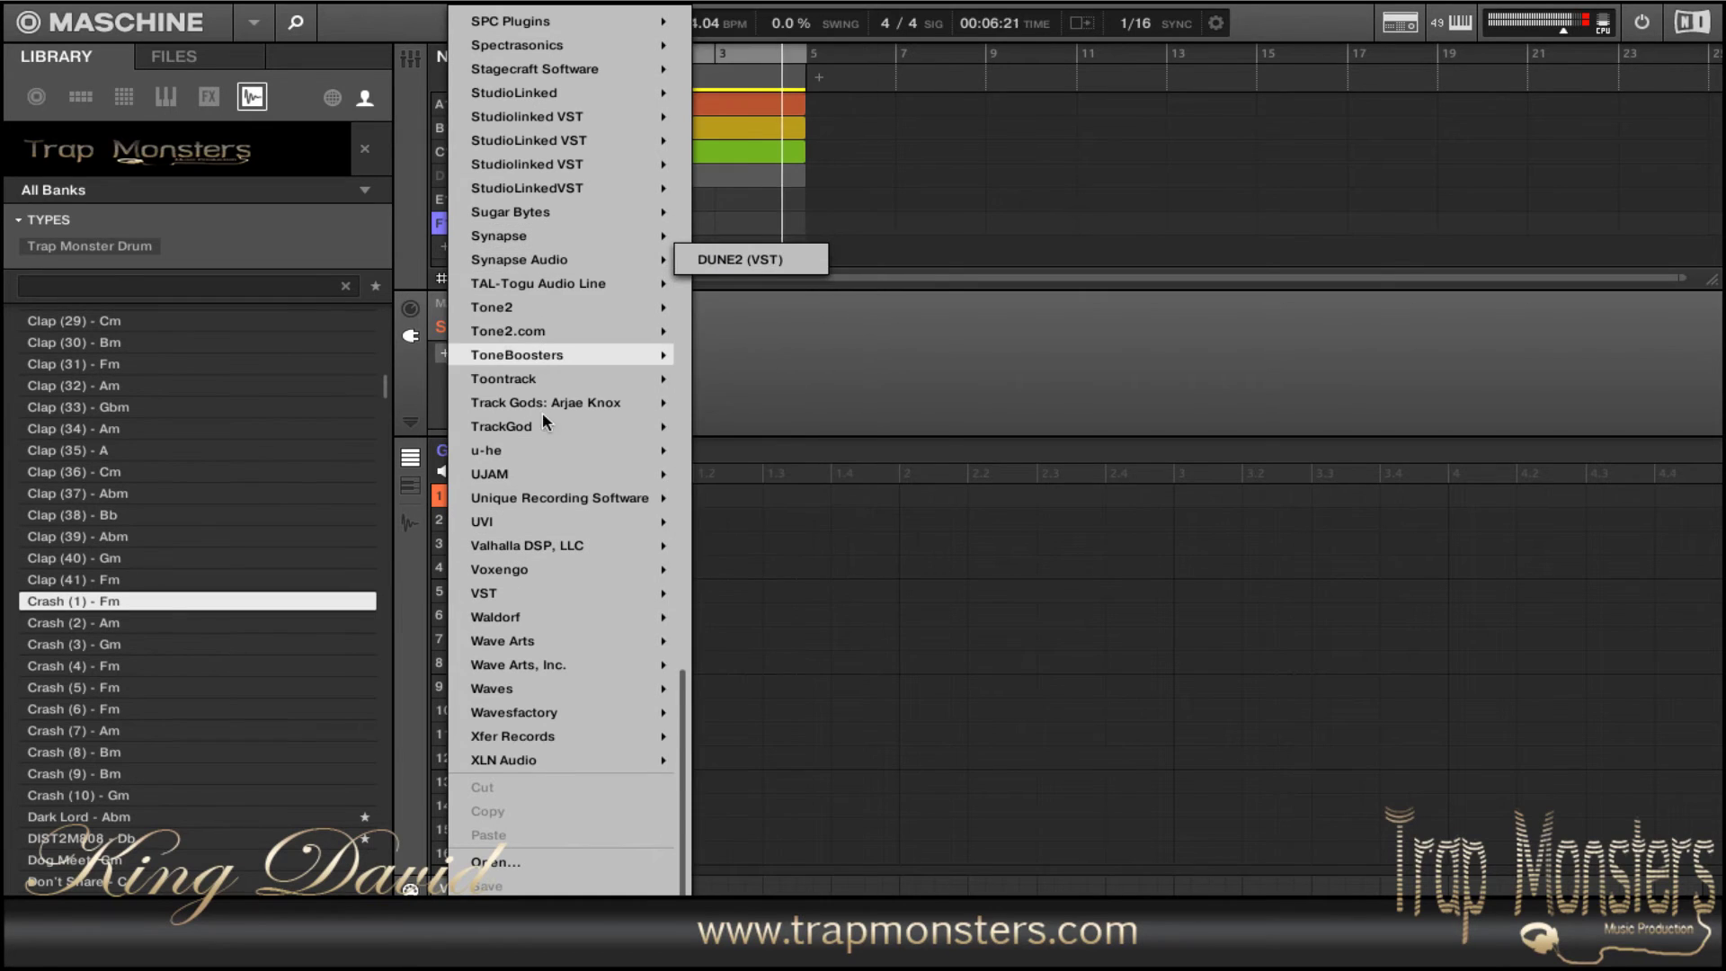
mouse_move(543, 509)
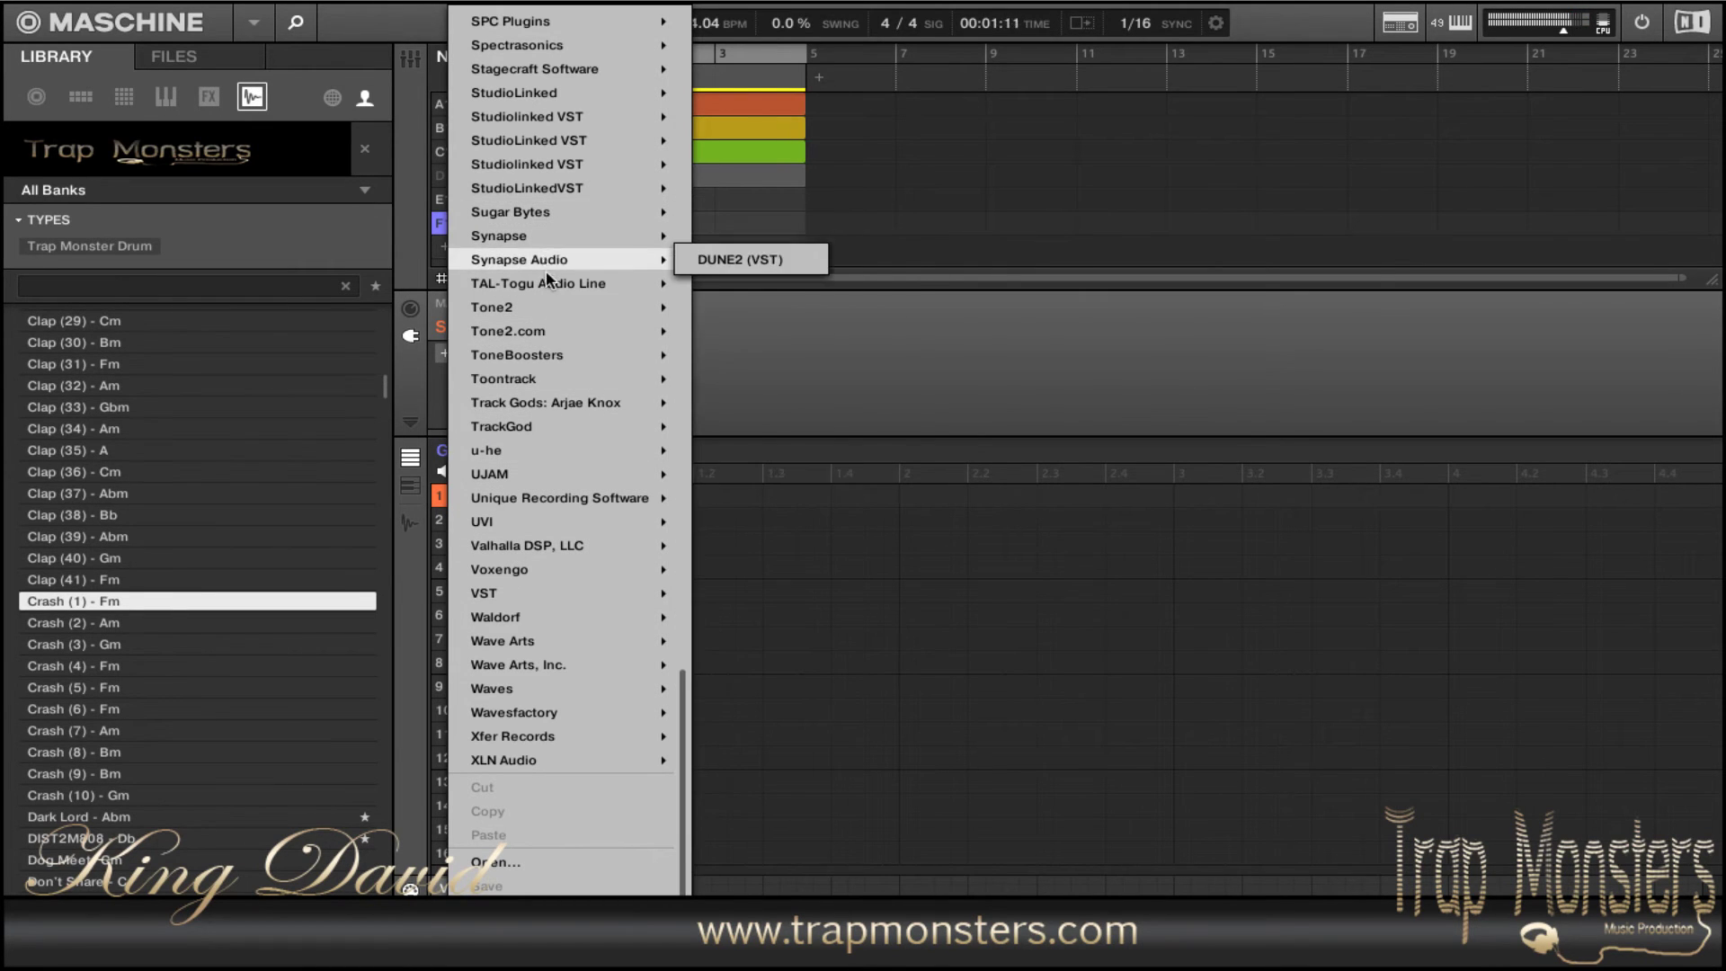
mouse_move(547, 288)
mouse_move(545, 44)
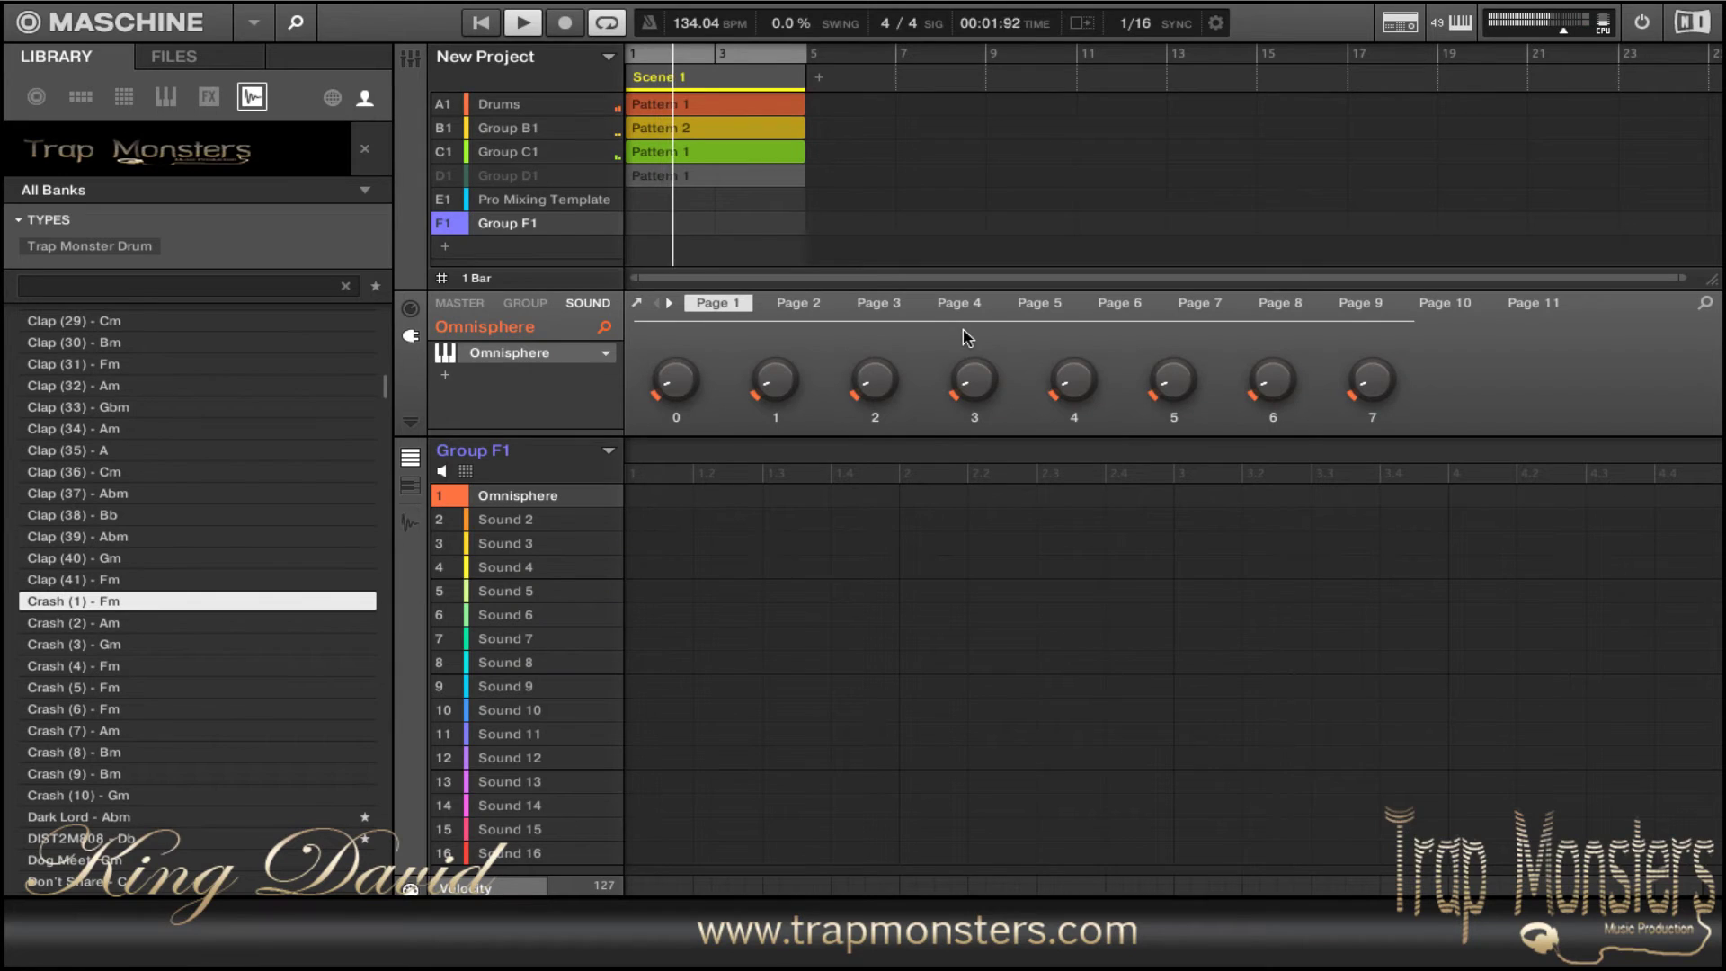
- Try the Twelve String Guitar Warm patch from Omnisphere's Guitars category
click(637, 305)
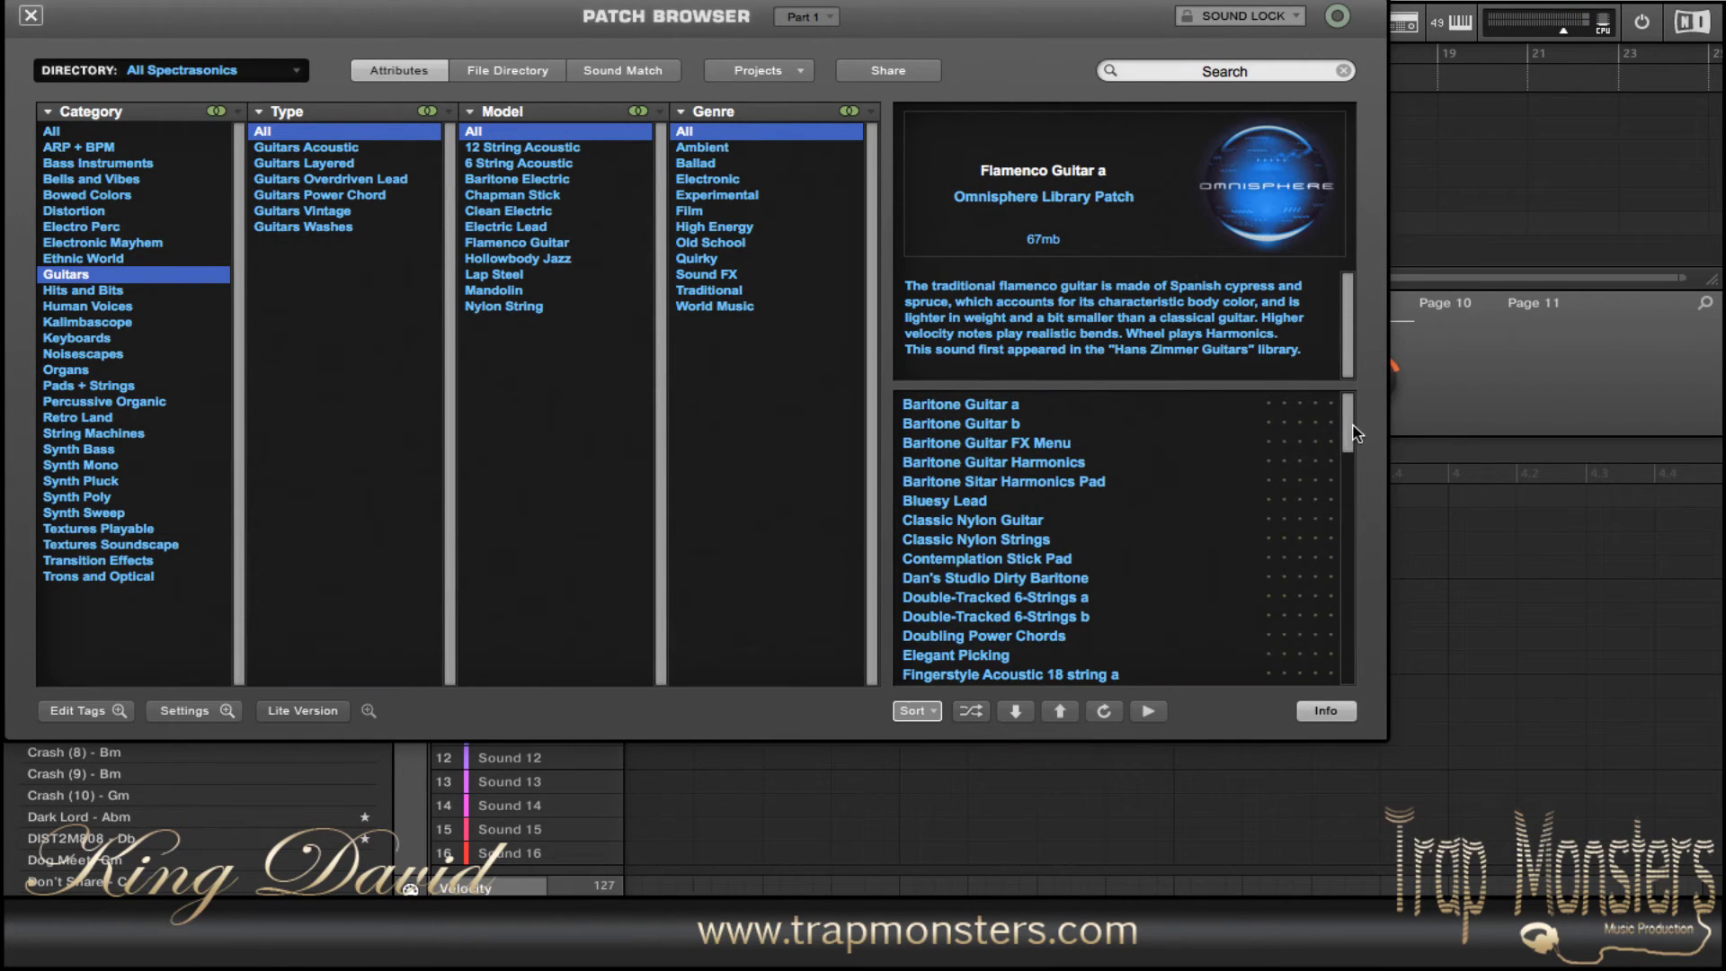
drag(1357, 434, 1354, 685)
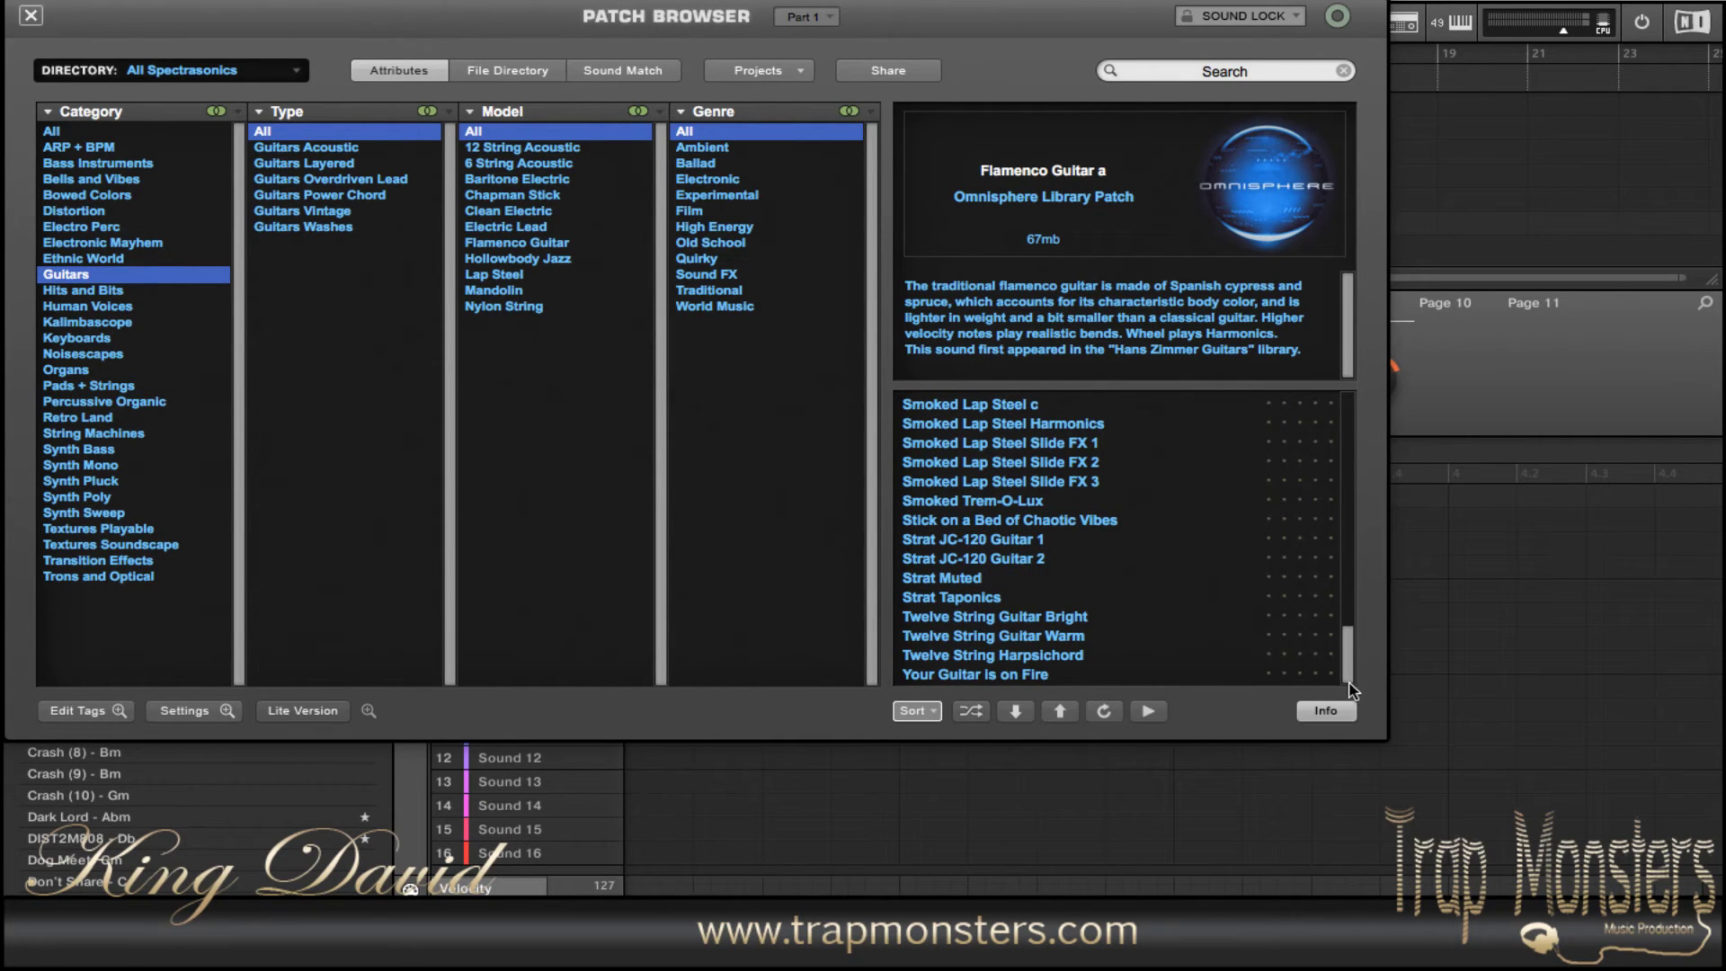
click(1085, 636)
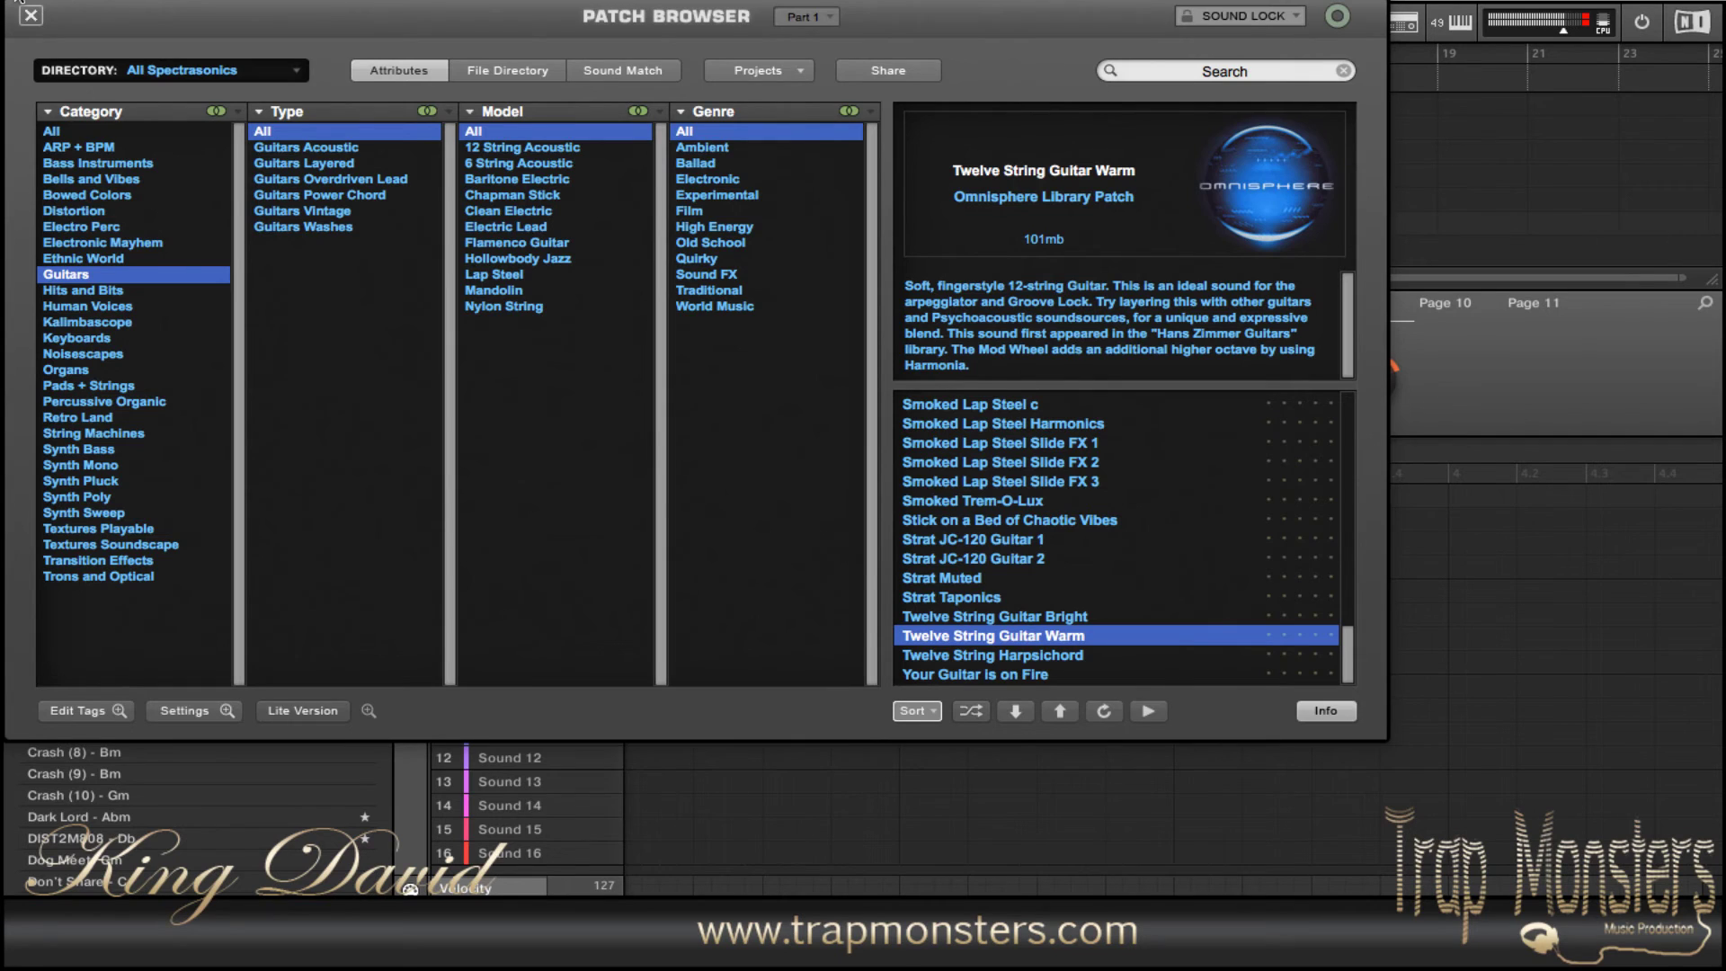
click(25, 10)
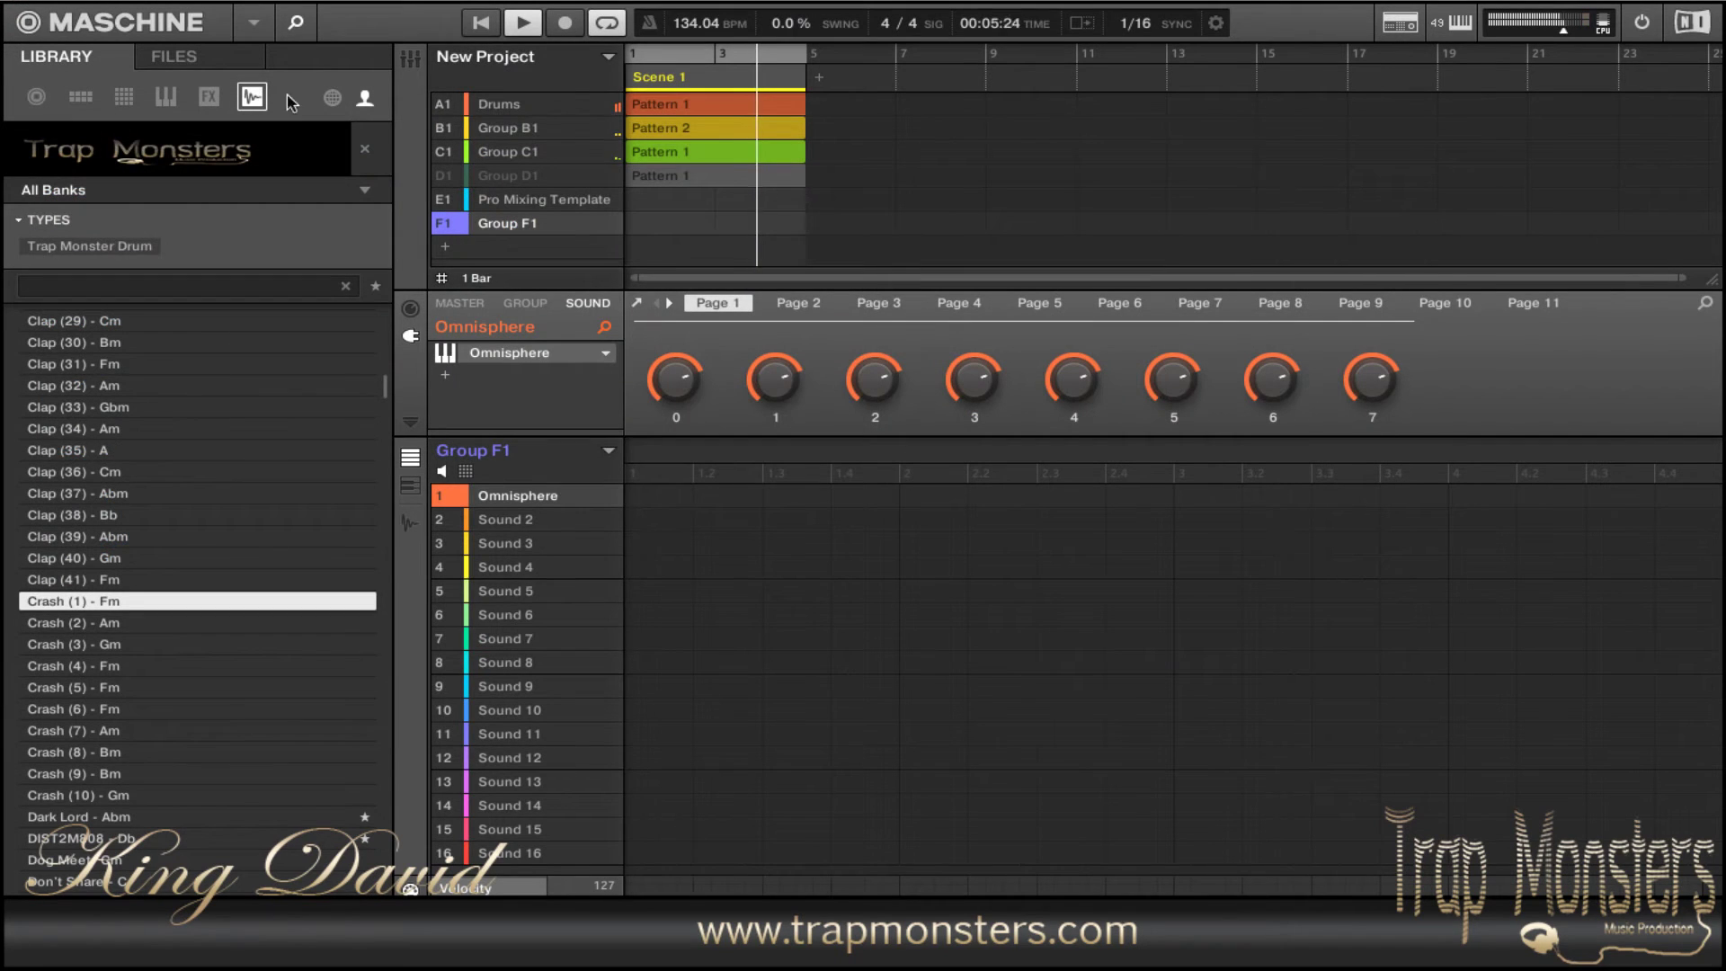
- Replace Omnisphere in Group F1's Sound 1 with Kontakt 5 (AU) and load Electric-Alternative Pop Guitar from the Modern Guitars library
click(605, 357)
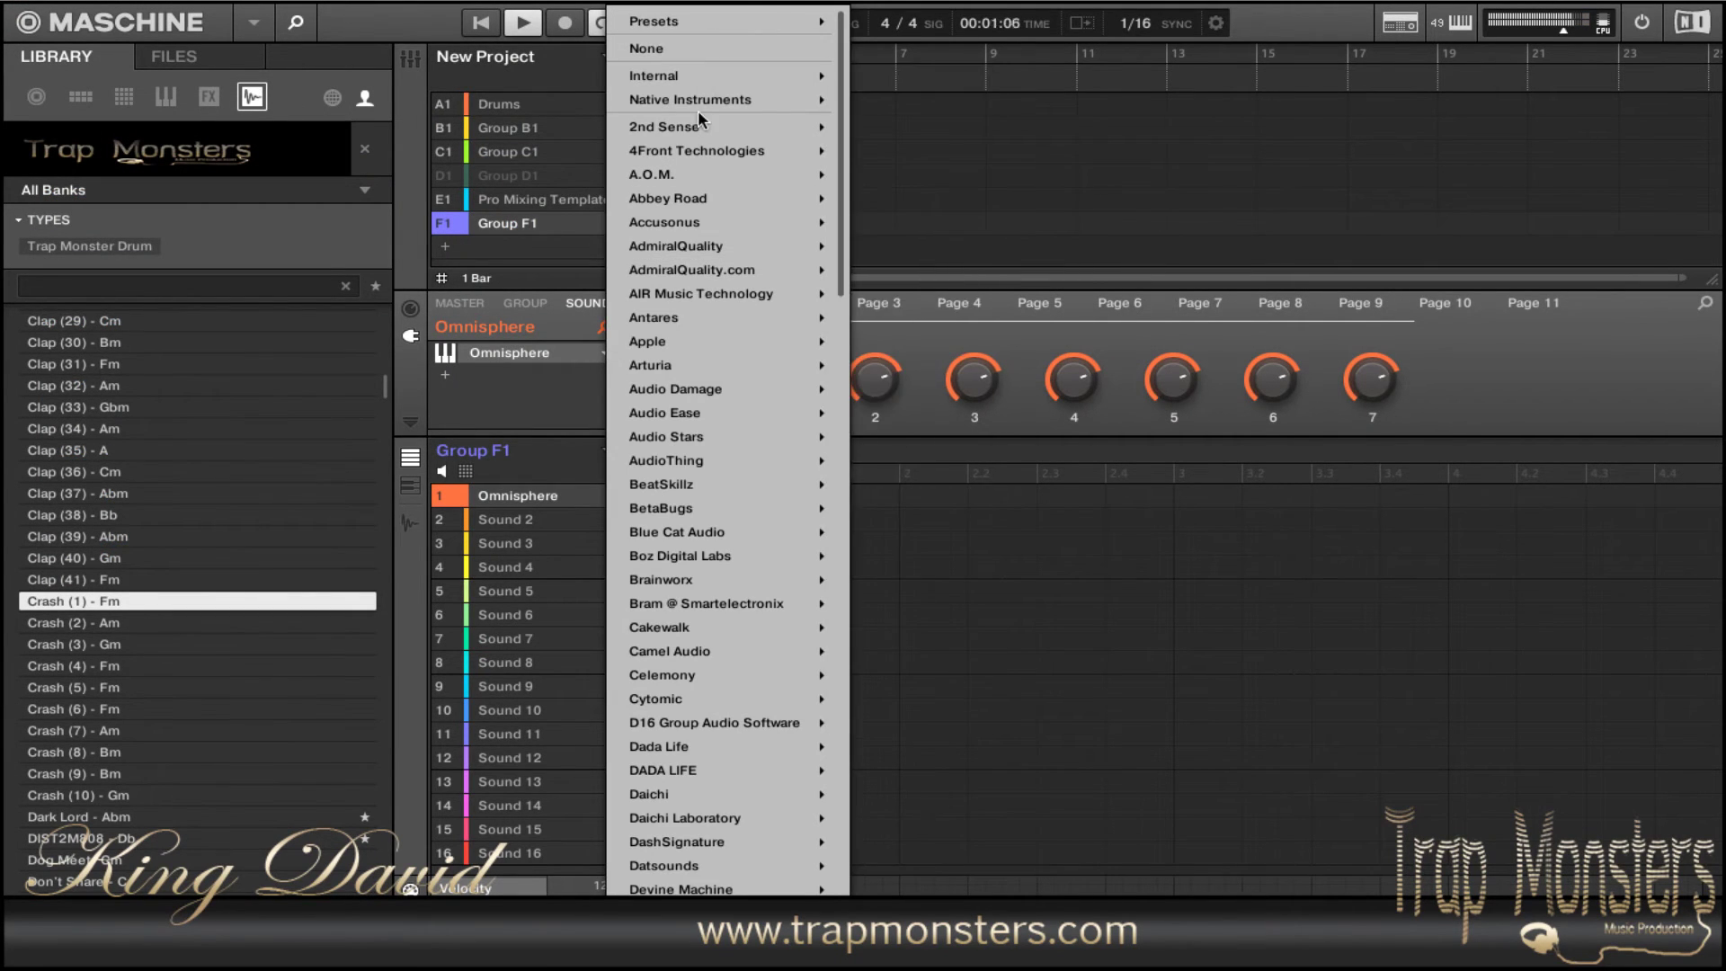
mouse_move(700, 108)
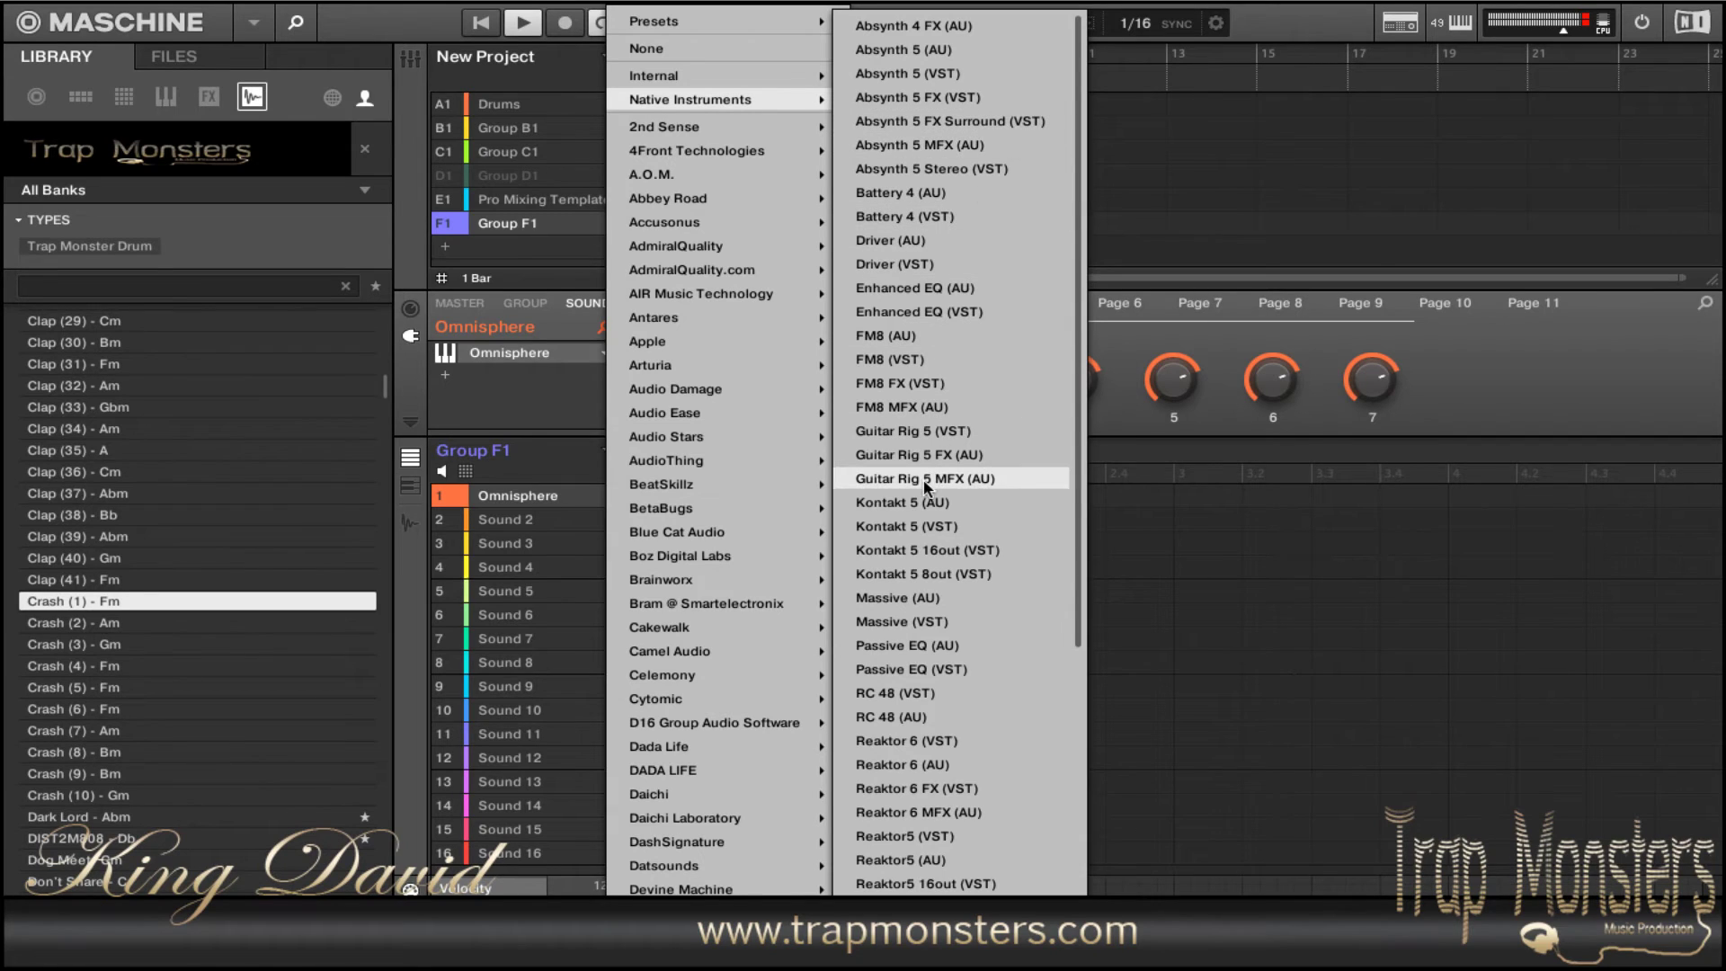
click(920, 506)
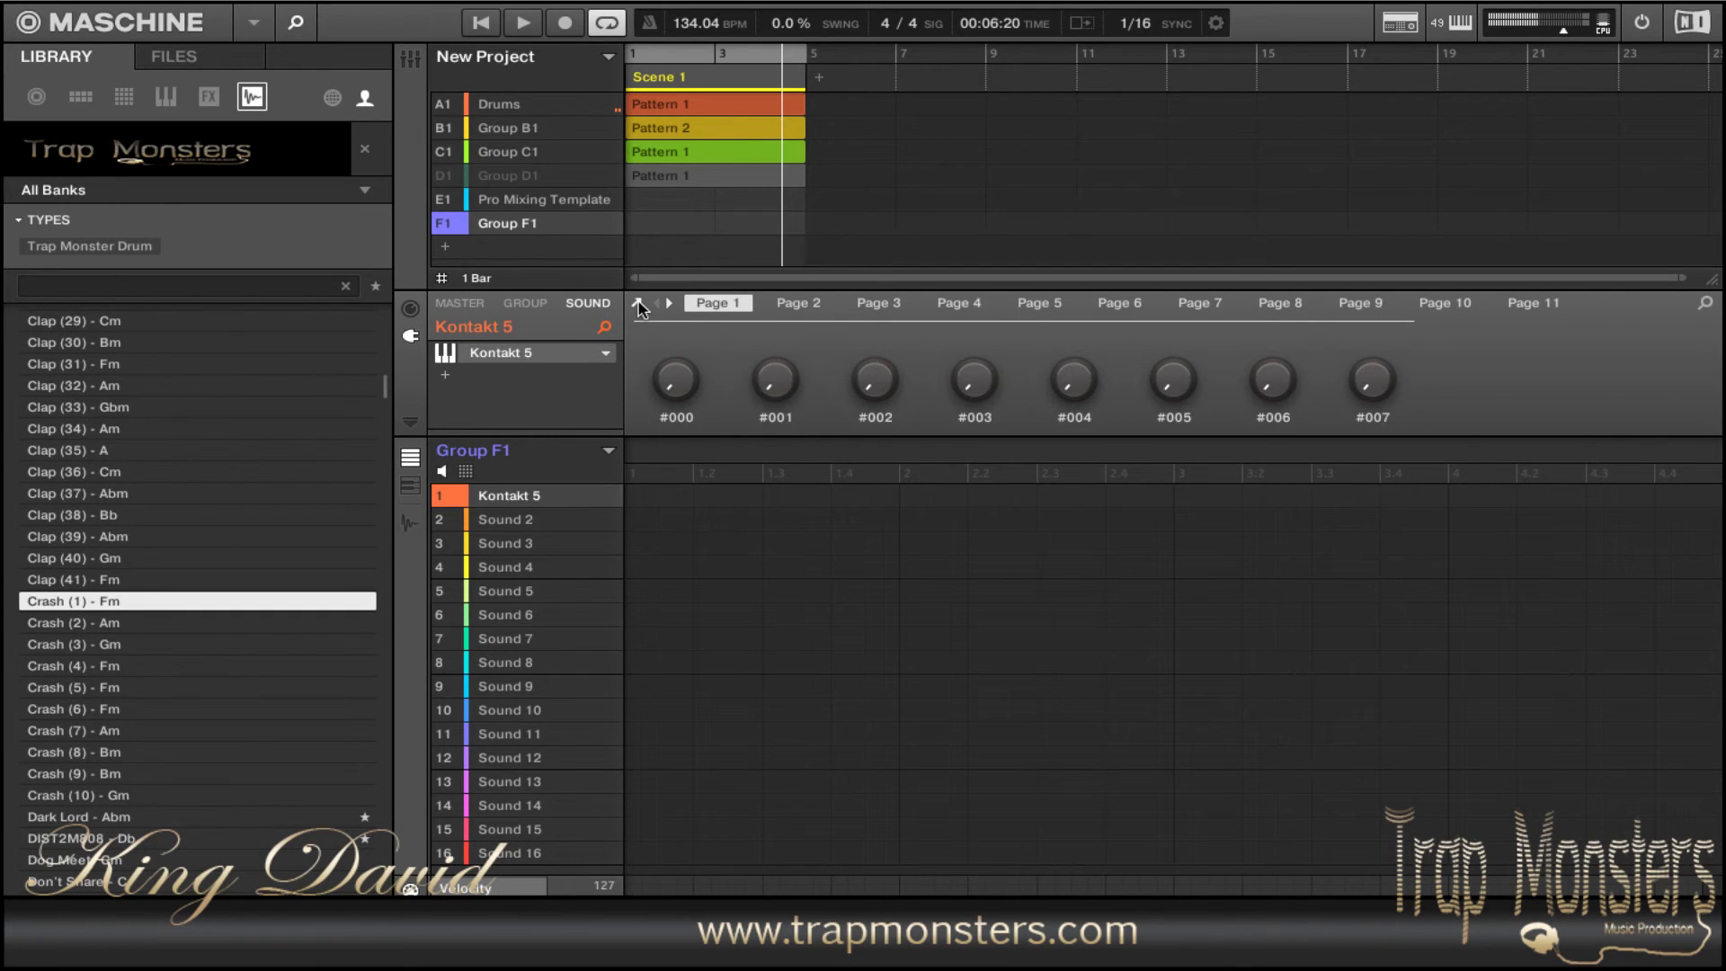
click(638, 307)
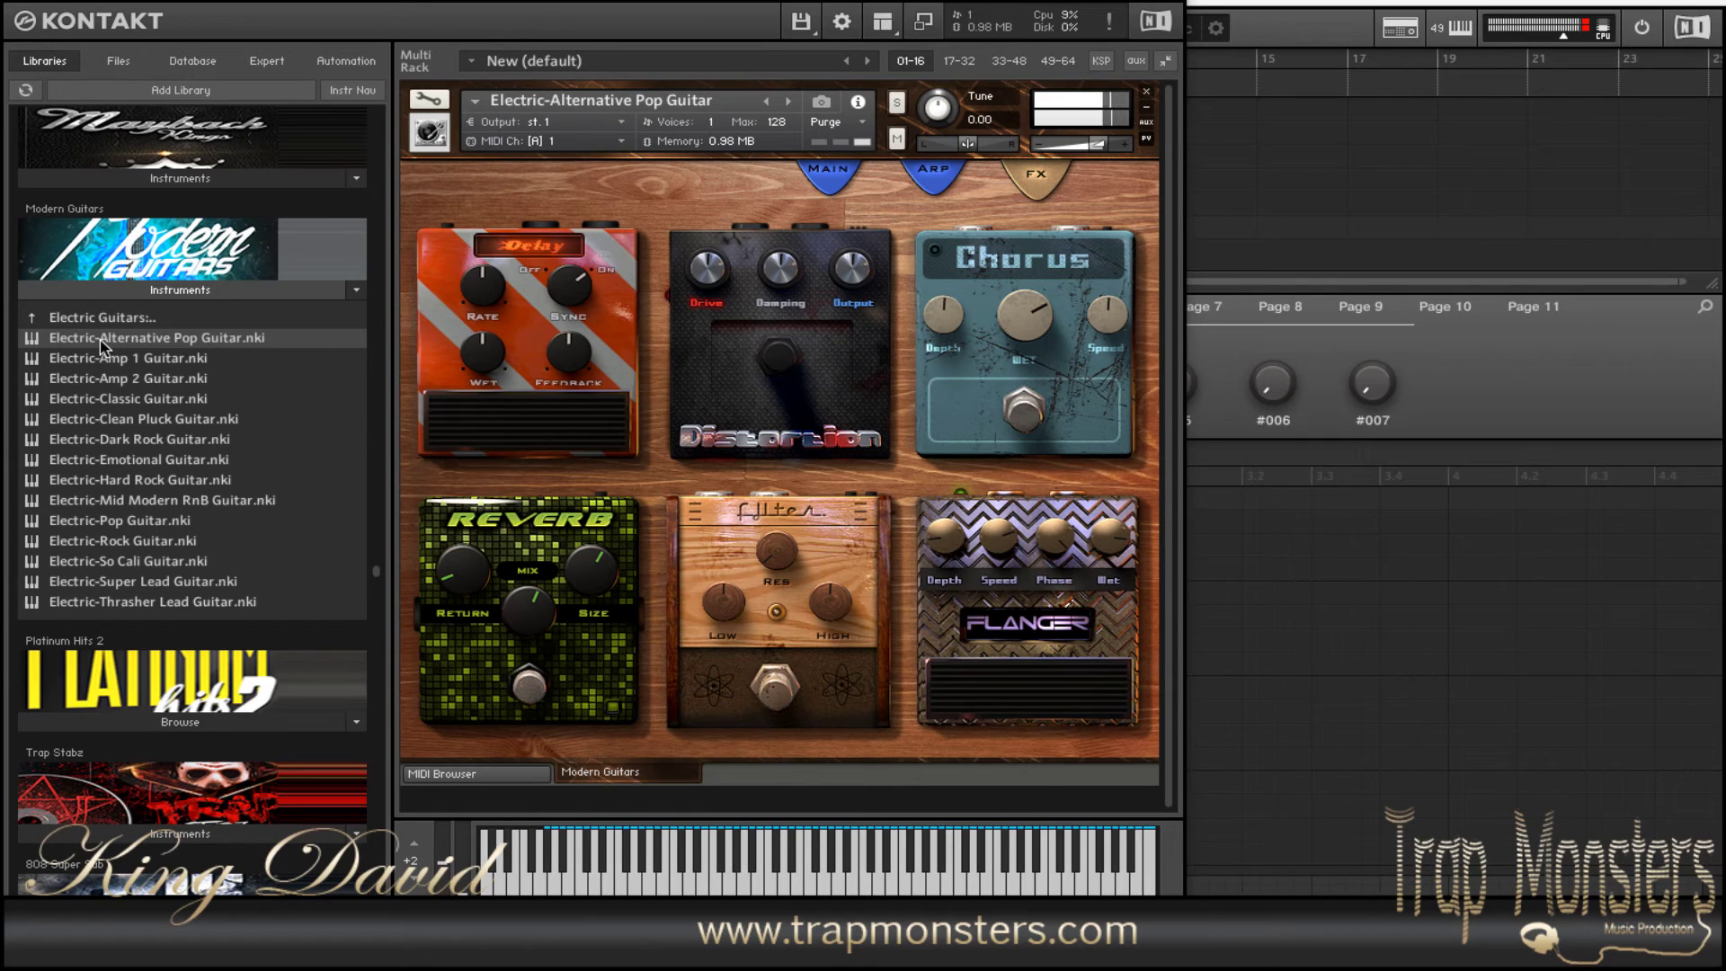
- Switch the guitar instrument to Electric-Amp 1 Guitar and adjust the Wet amount on its Delay pedal
click(790, 104)
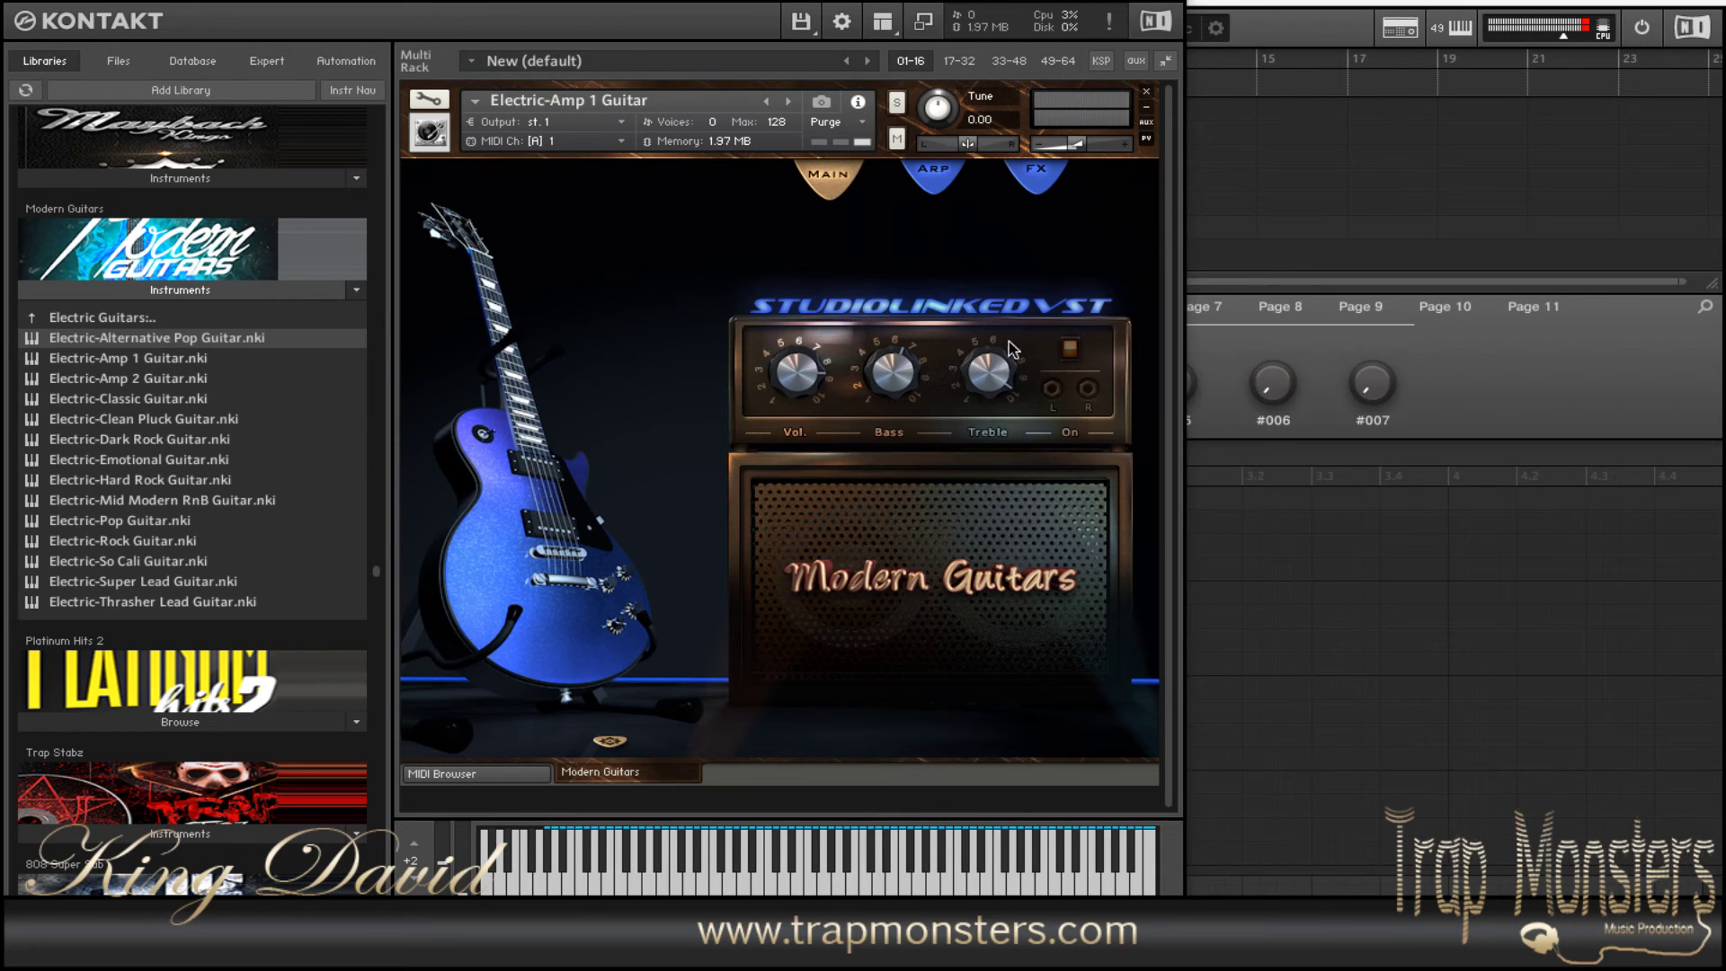
click(1041, 179)
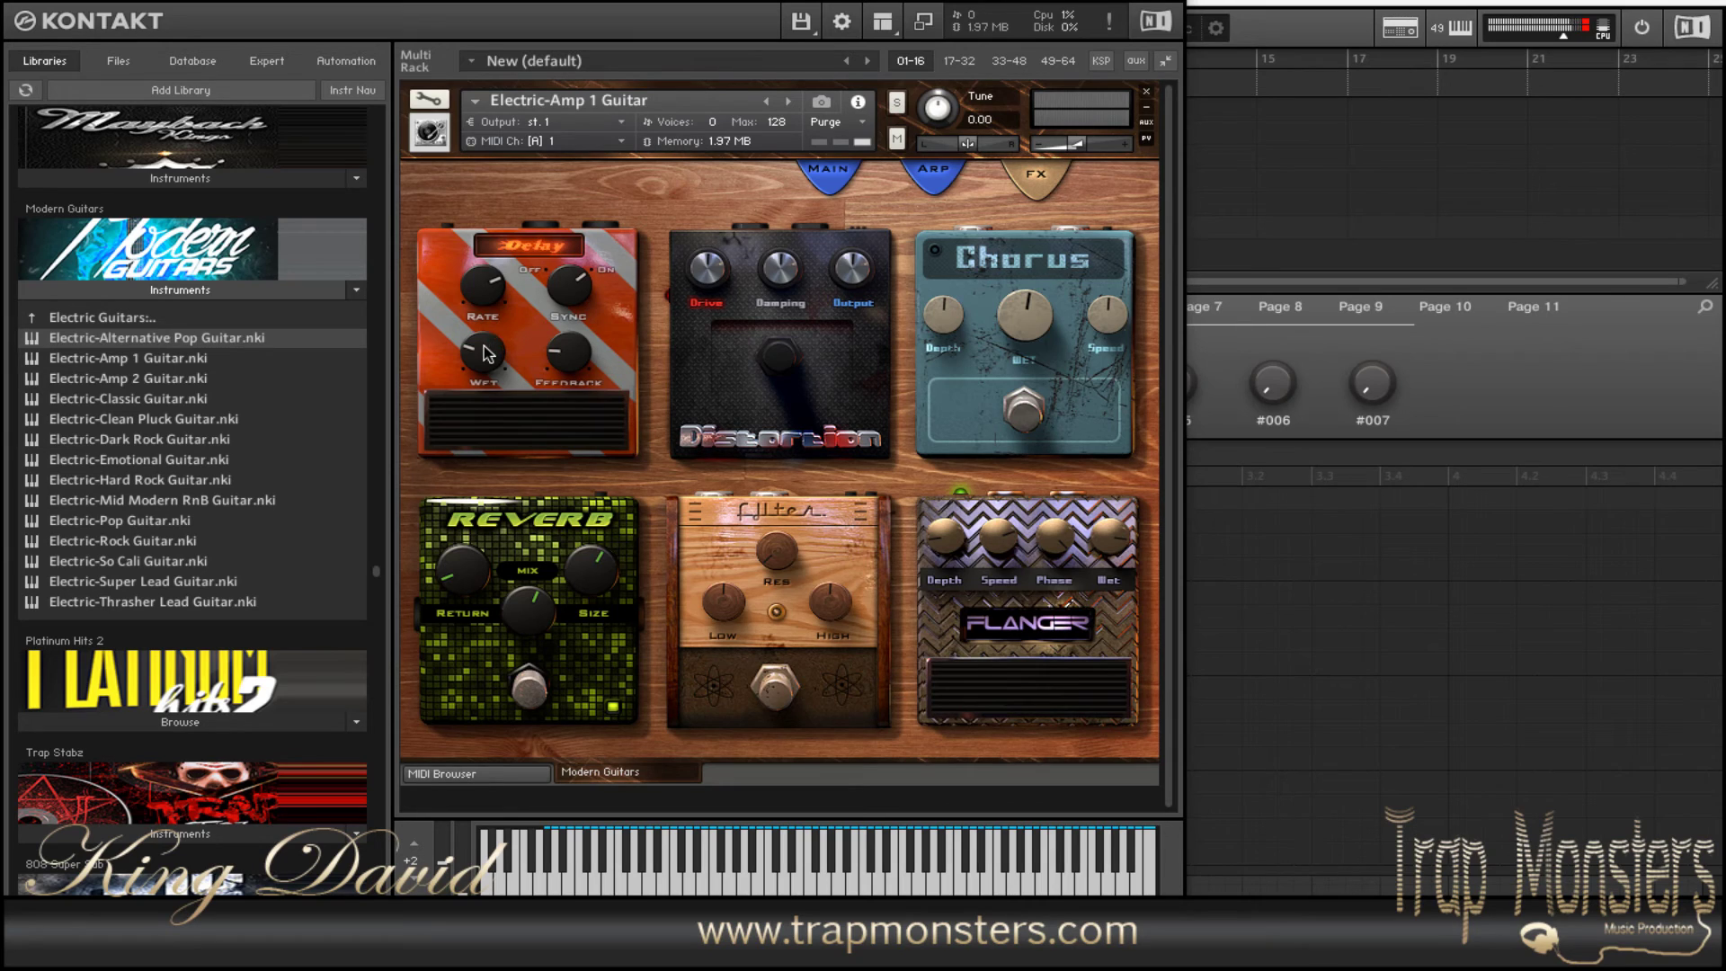
drag(493, 337, 495, 325)
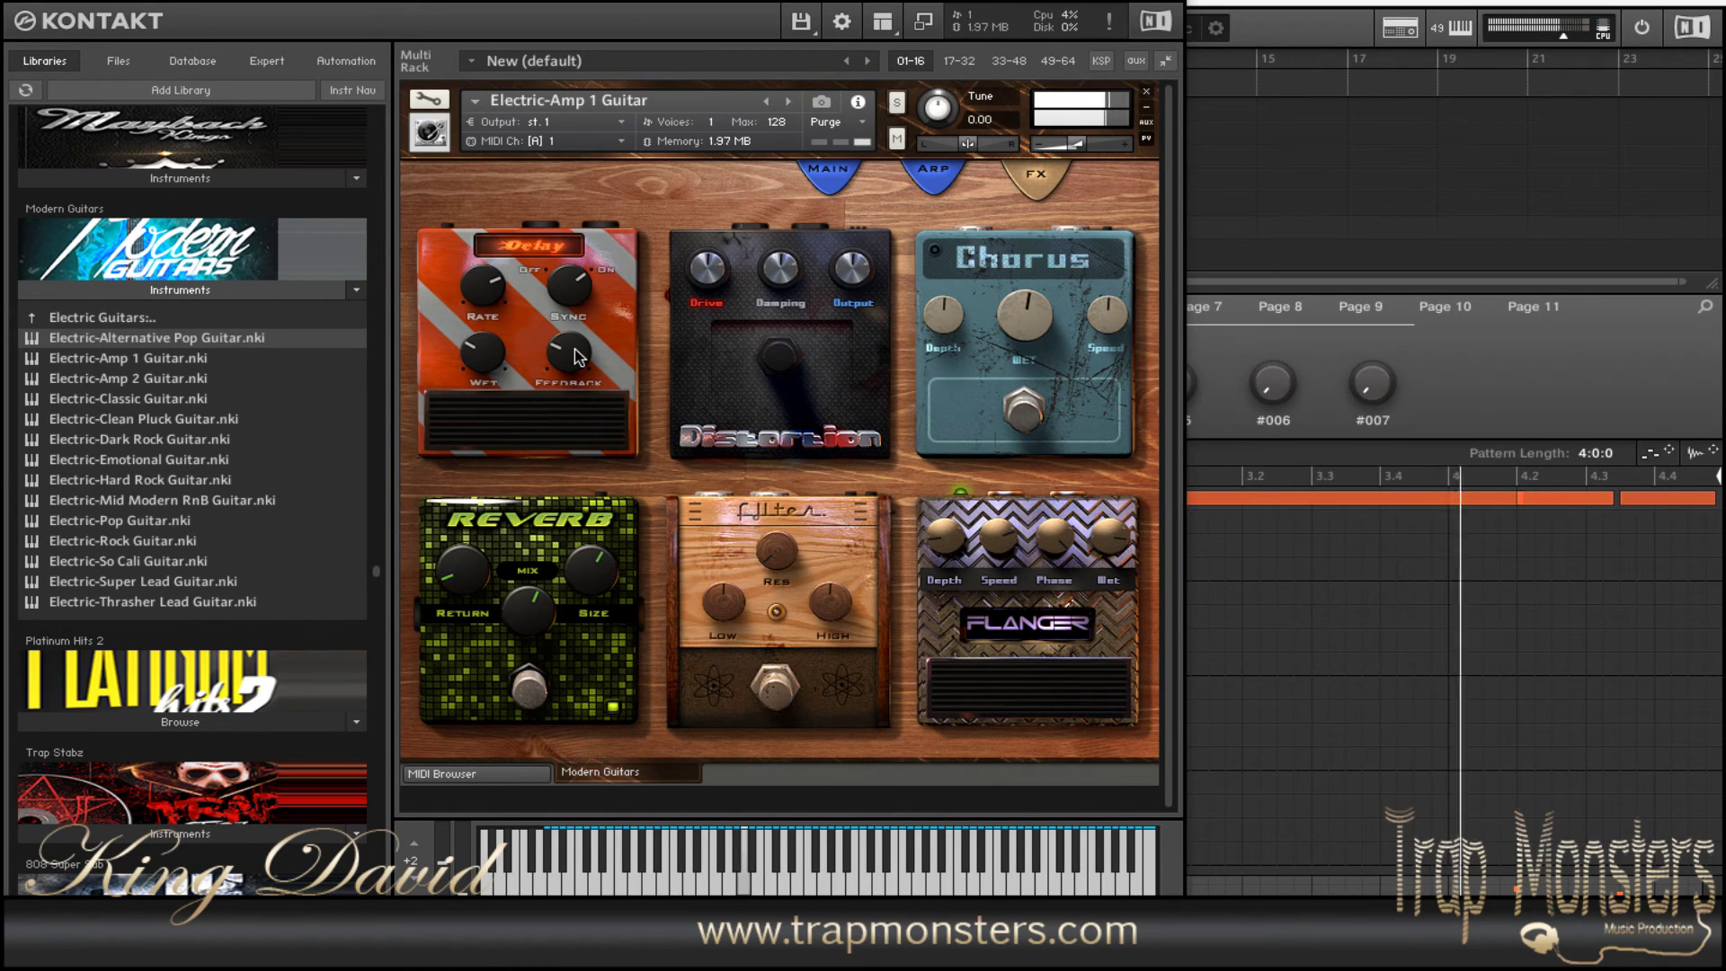
- Record a four-bar guitar pattern in Group F1 and extend its first note to just before 2.2
key(super+w)
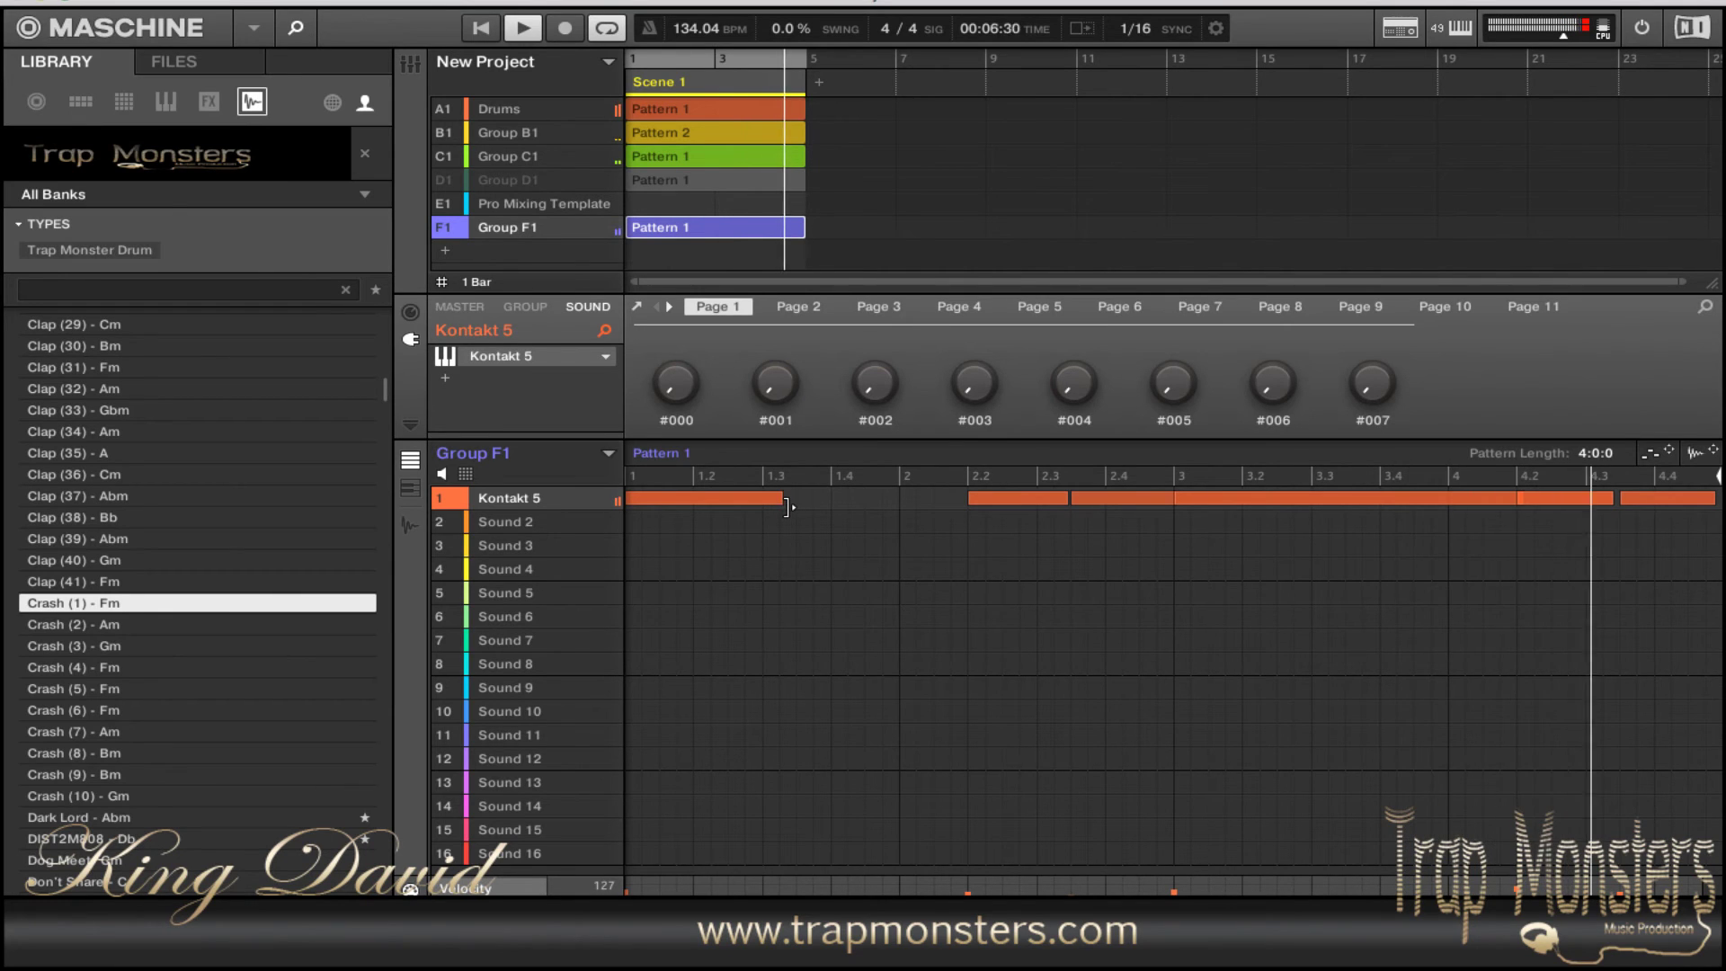
drag(787, 506, 953, 532)
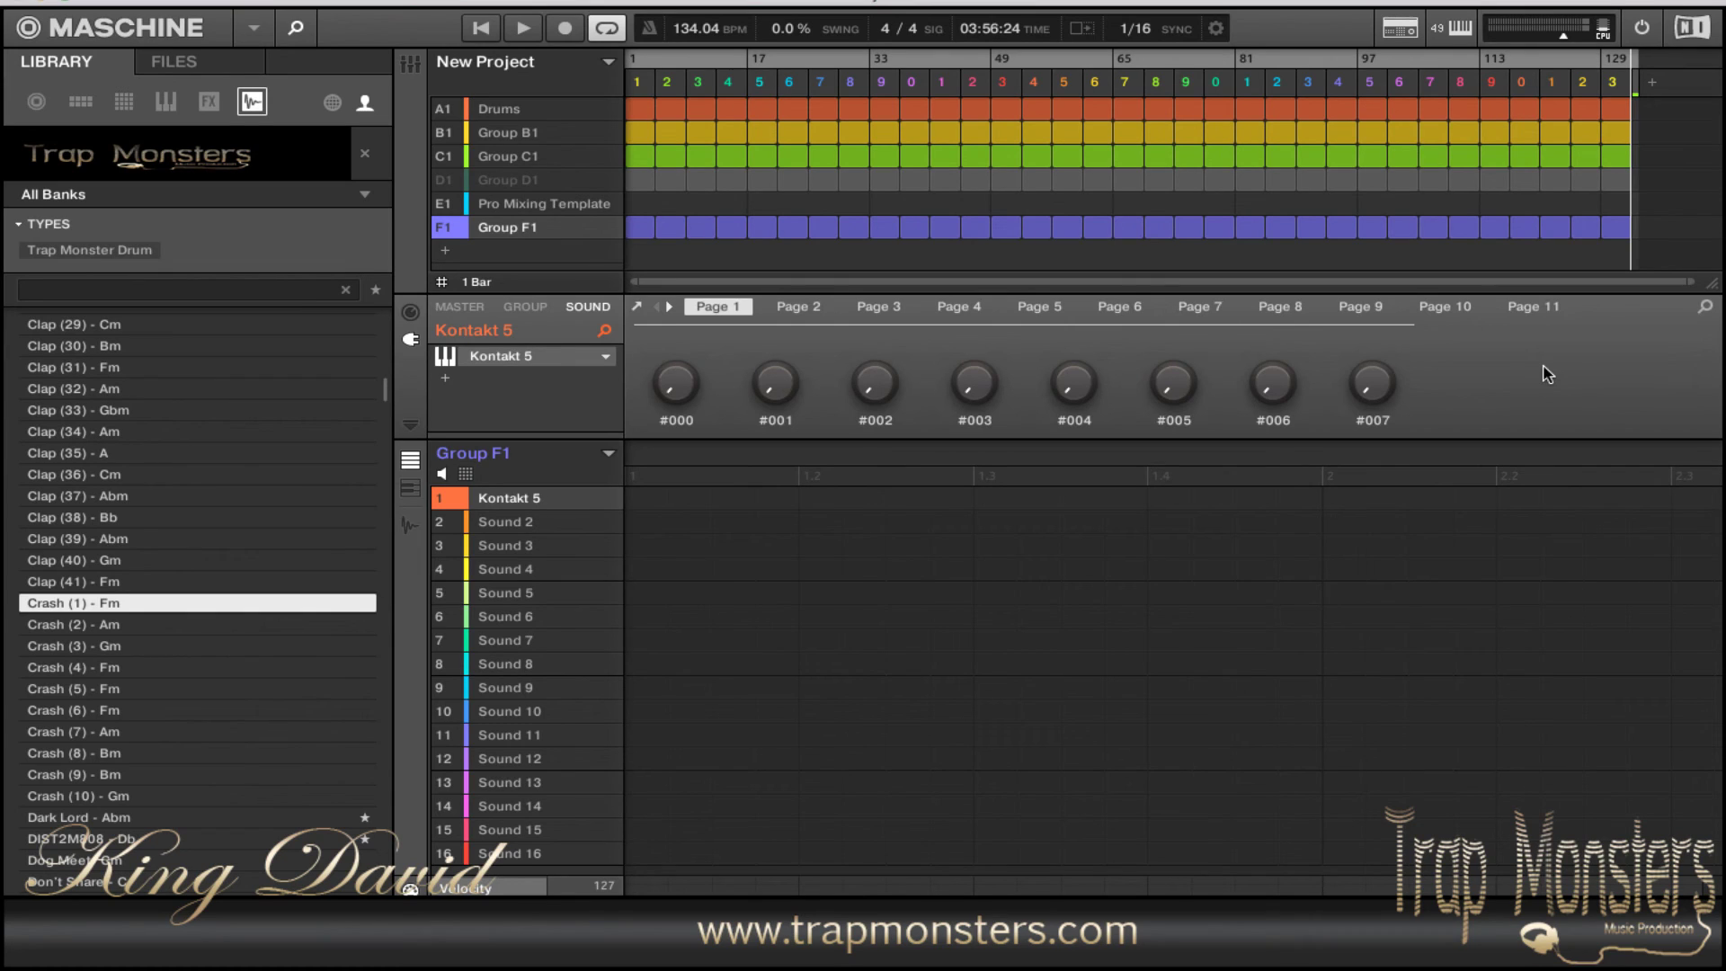
- Remove the Group F1 and Drums patterns from scene 1 and replay the arrangement from the start
key(space)
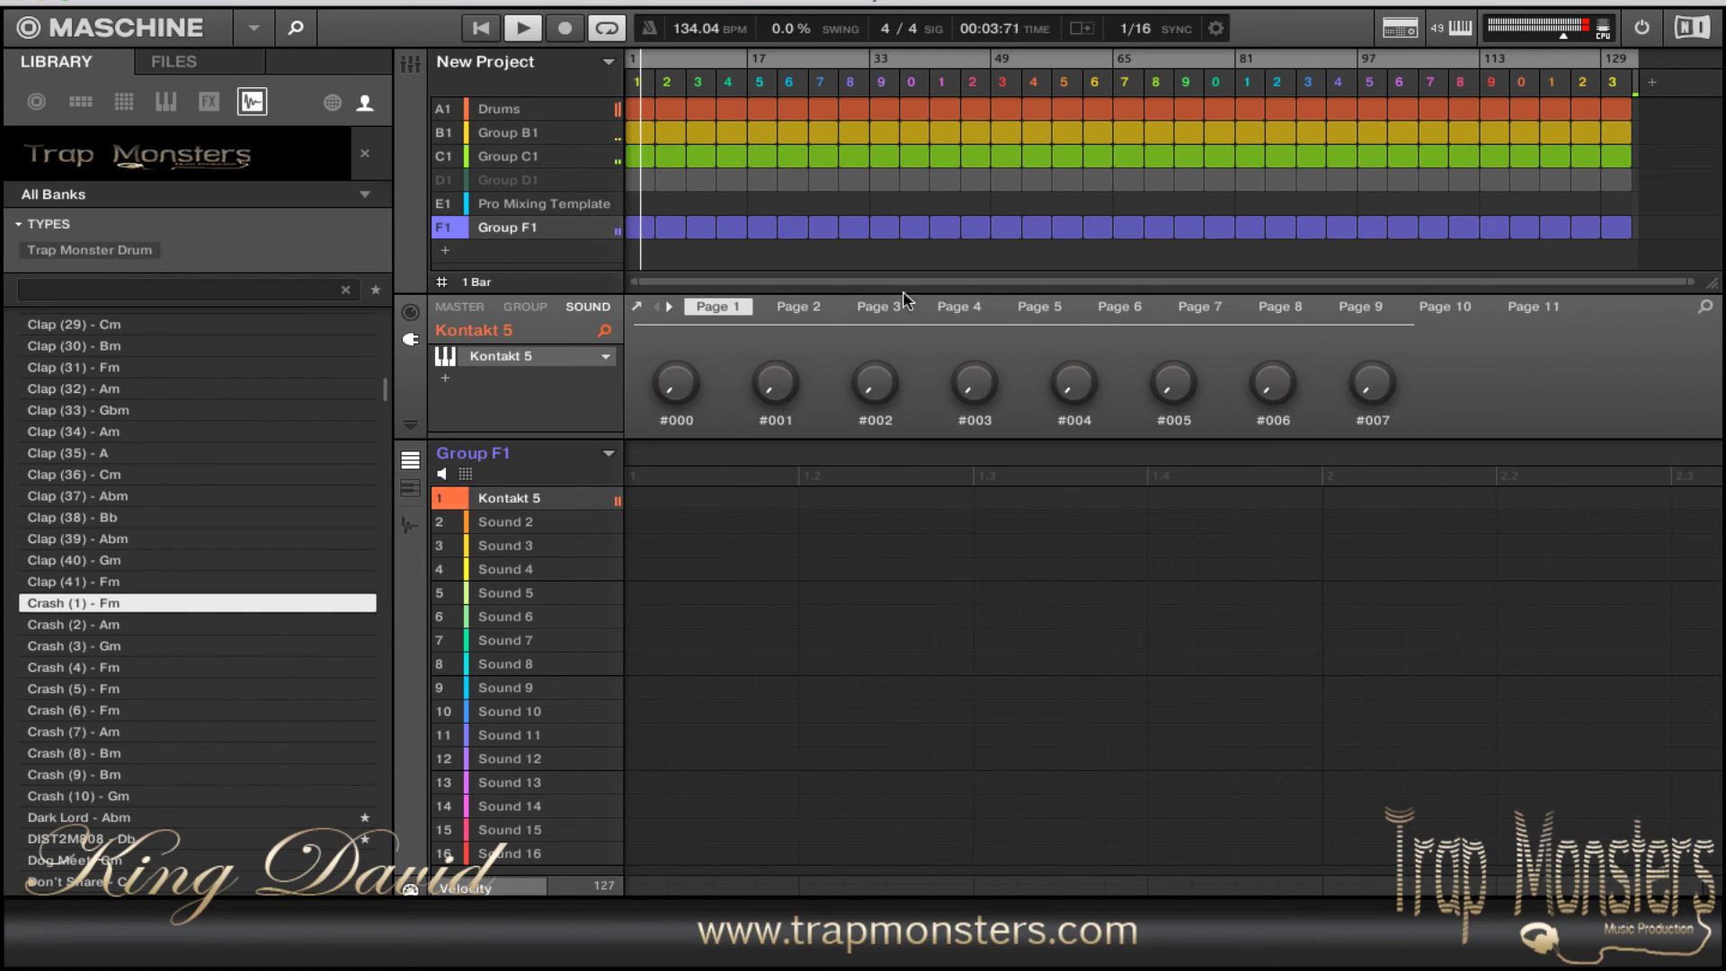
click(641, 229)
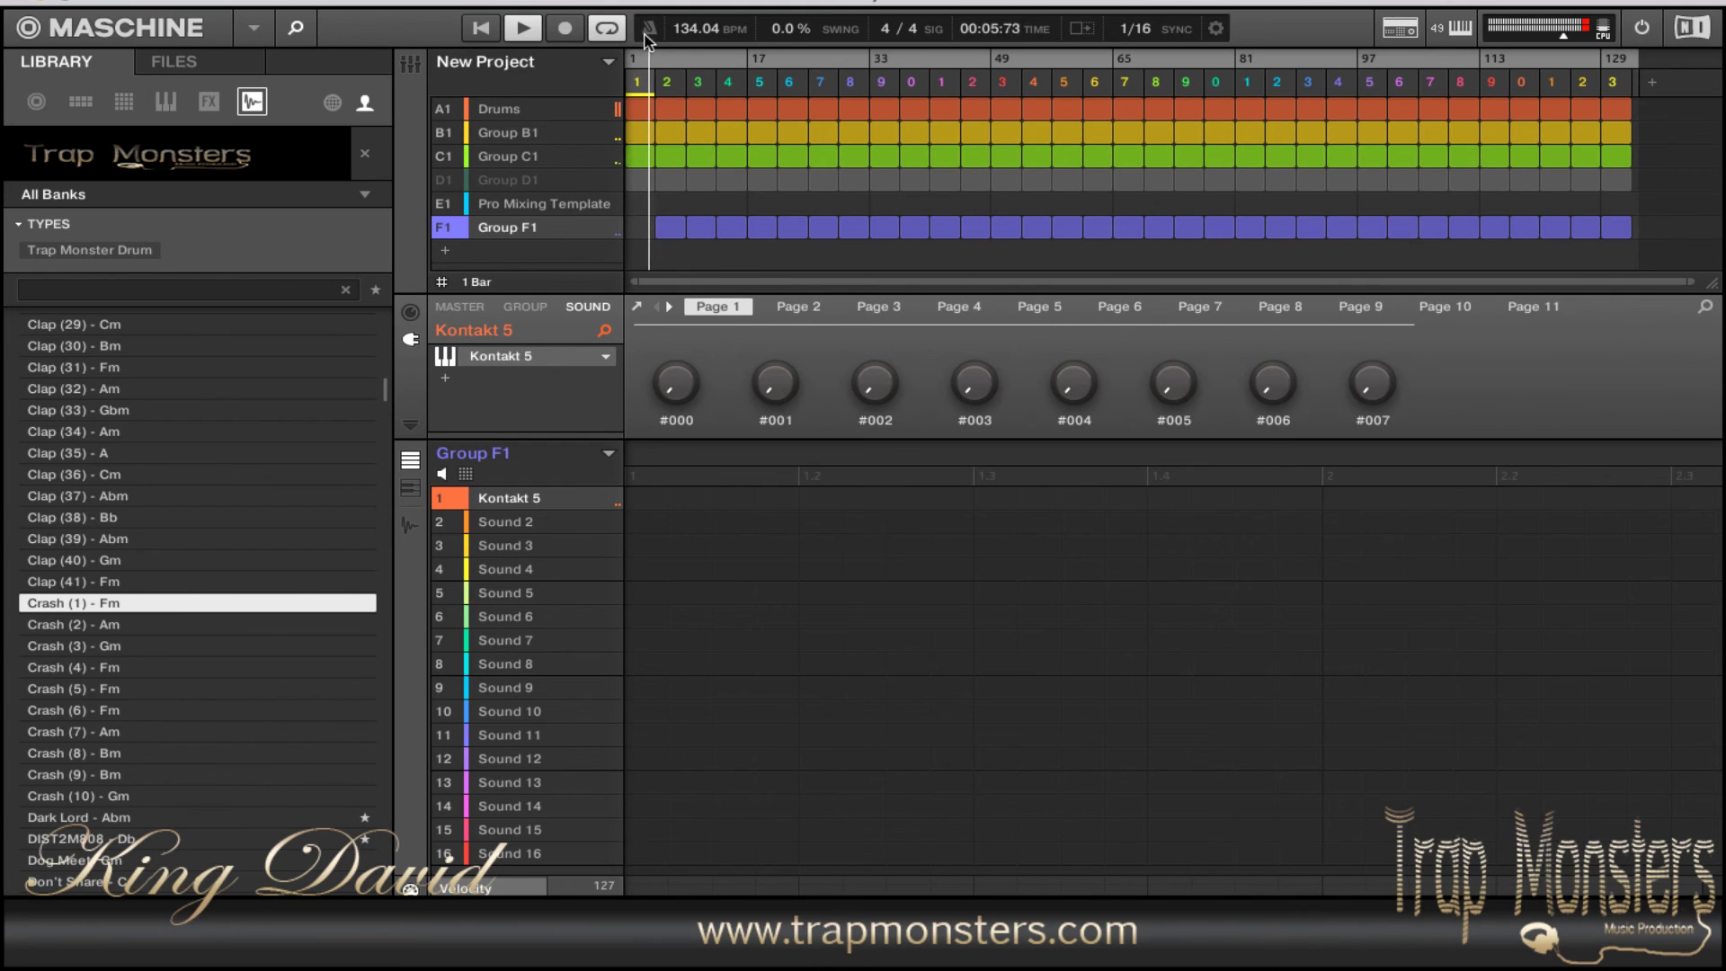
click(640, 107)
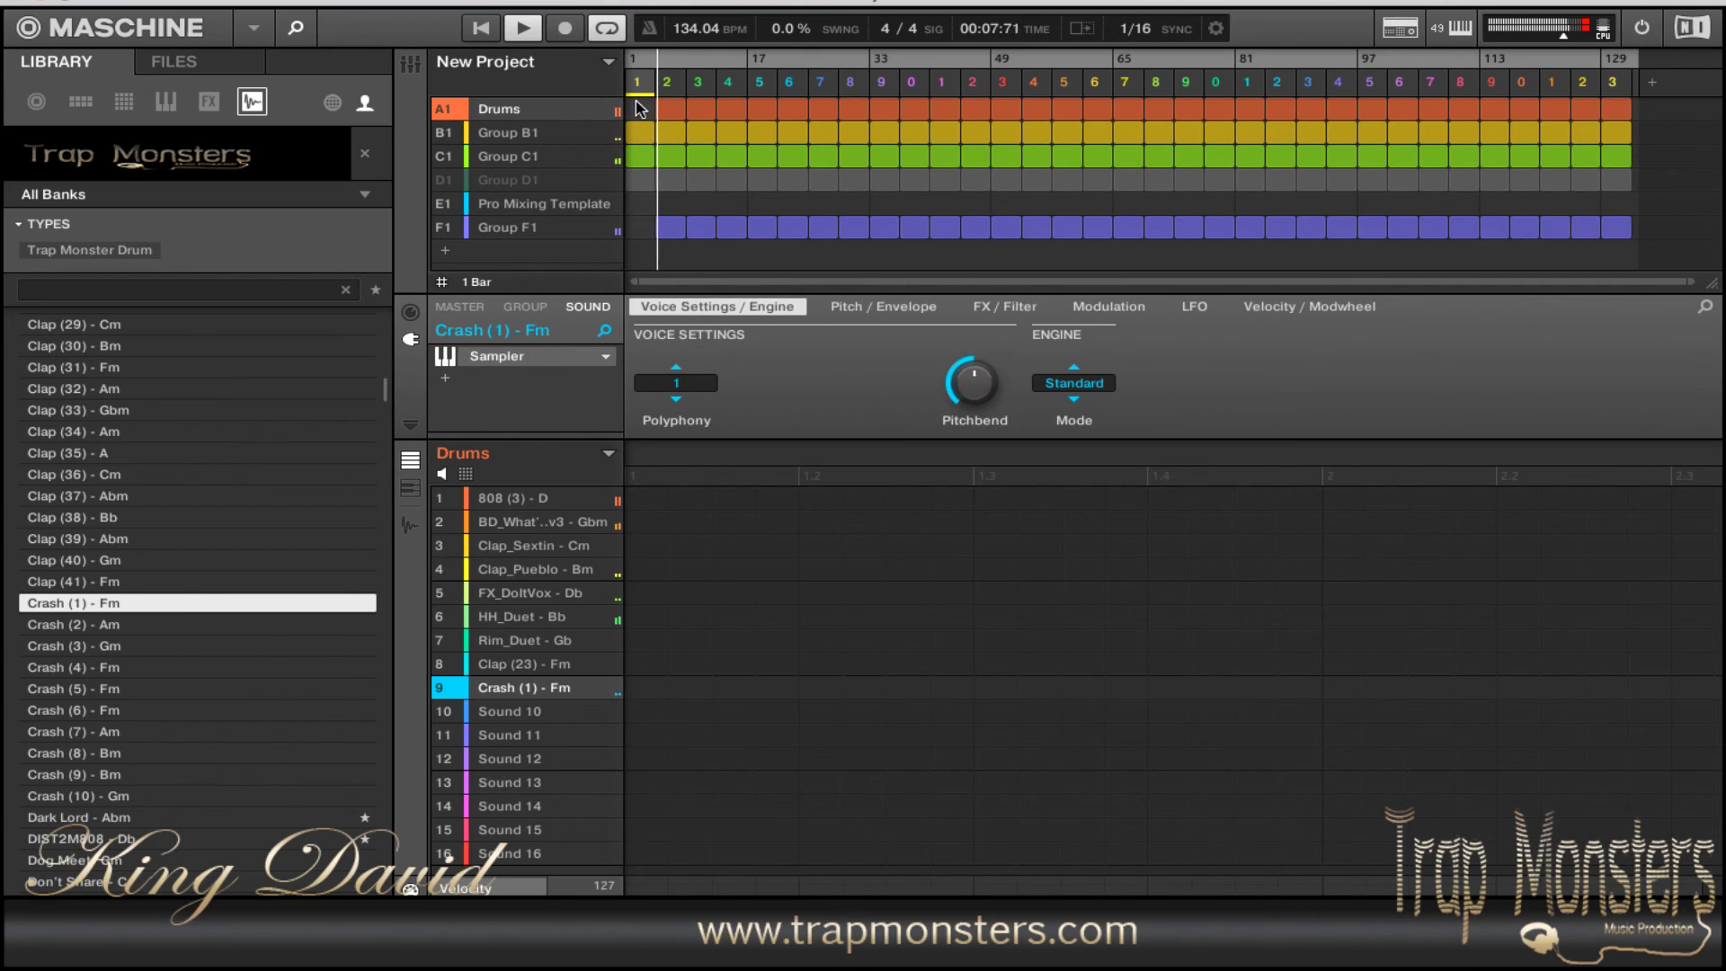
key(space)
key(space)
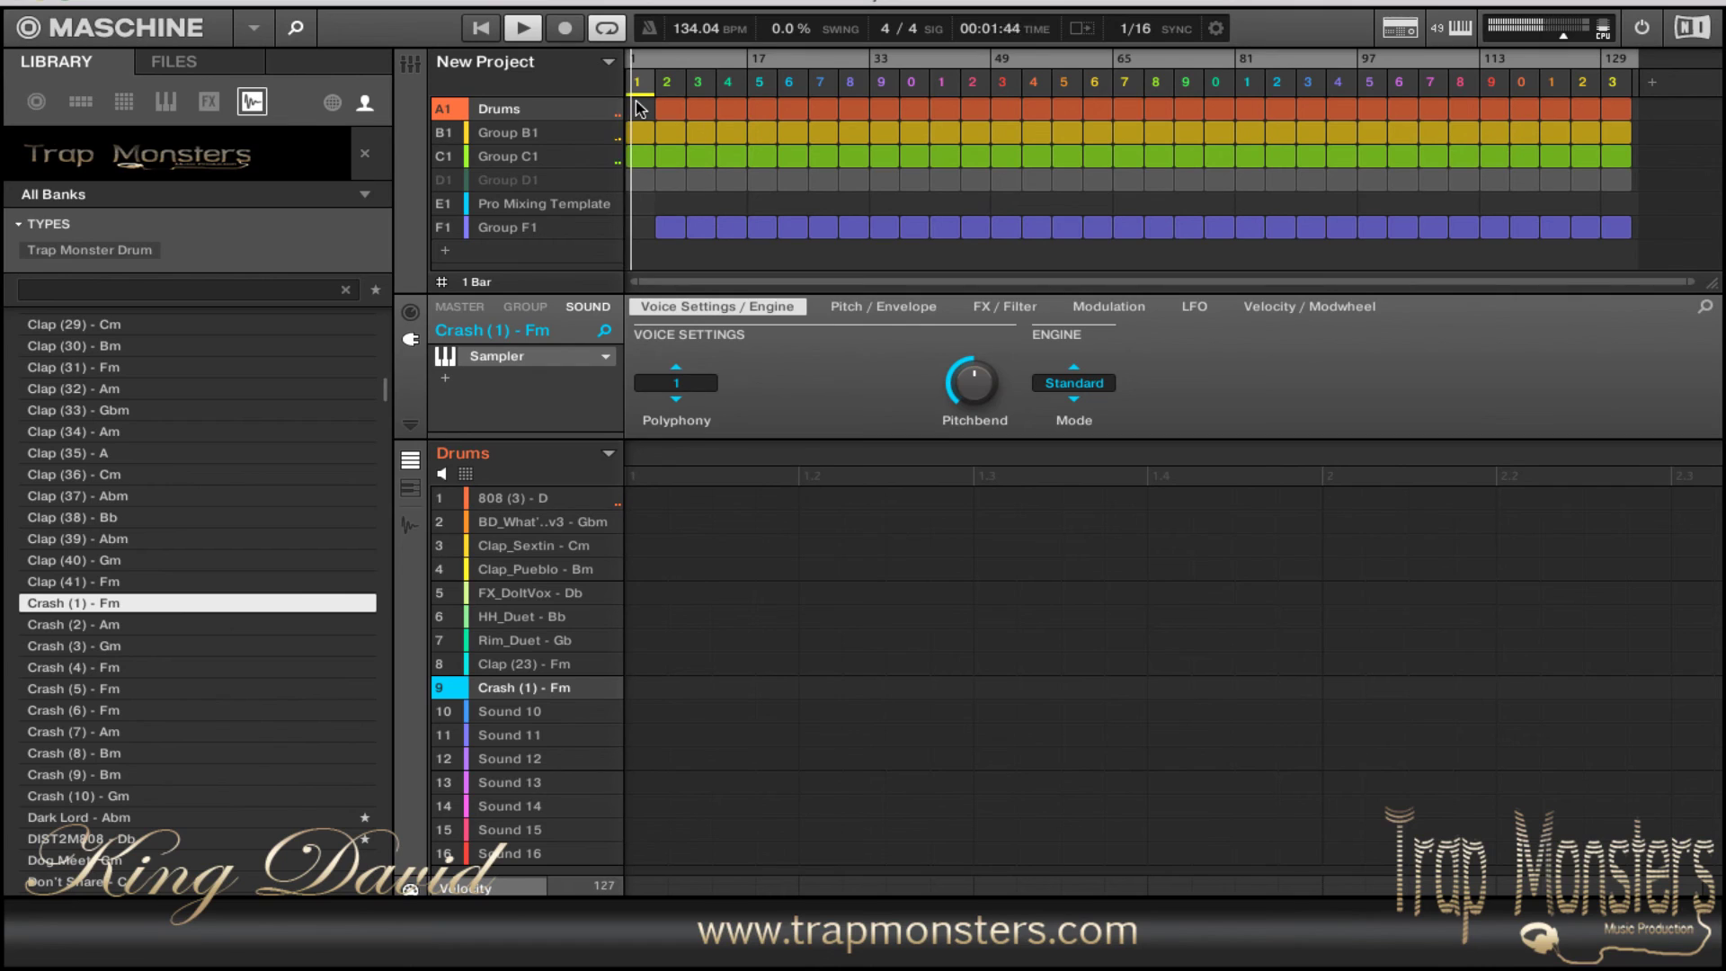
- Unmute Group D1 and remove the Drums and Group F1 patterns from scene 2
click(444, 179)
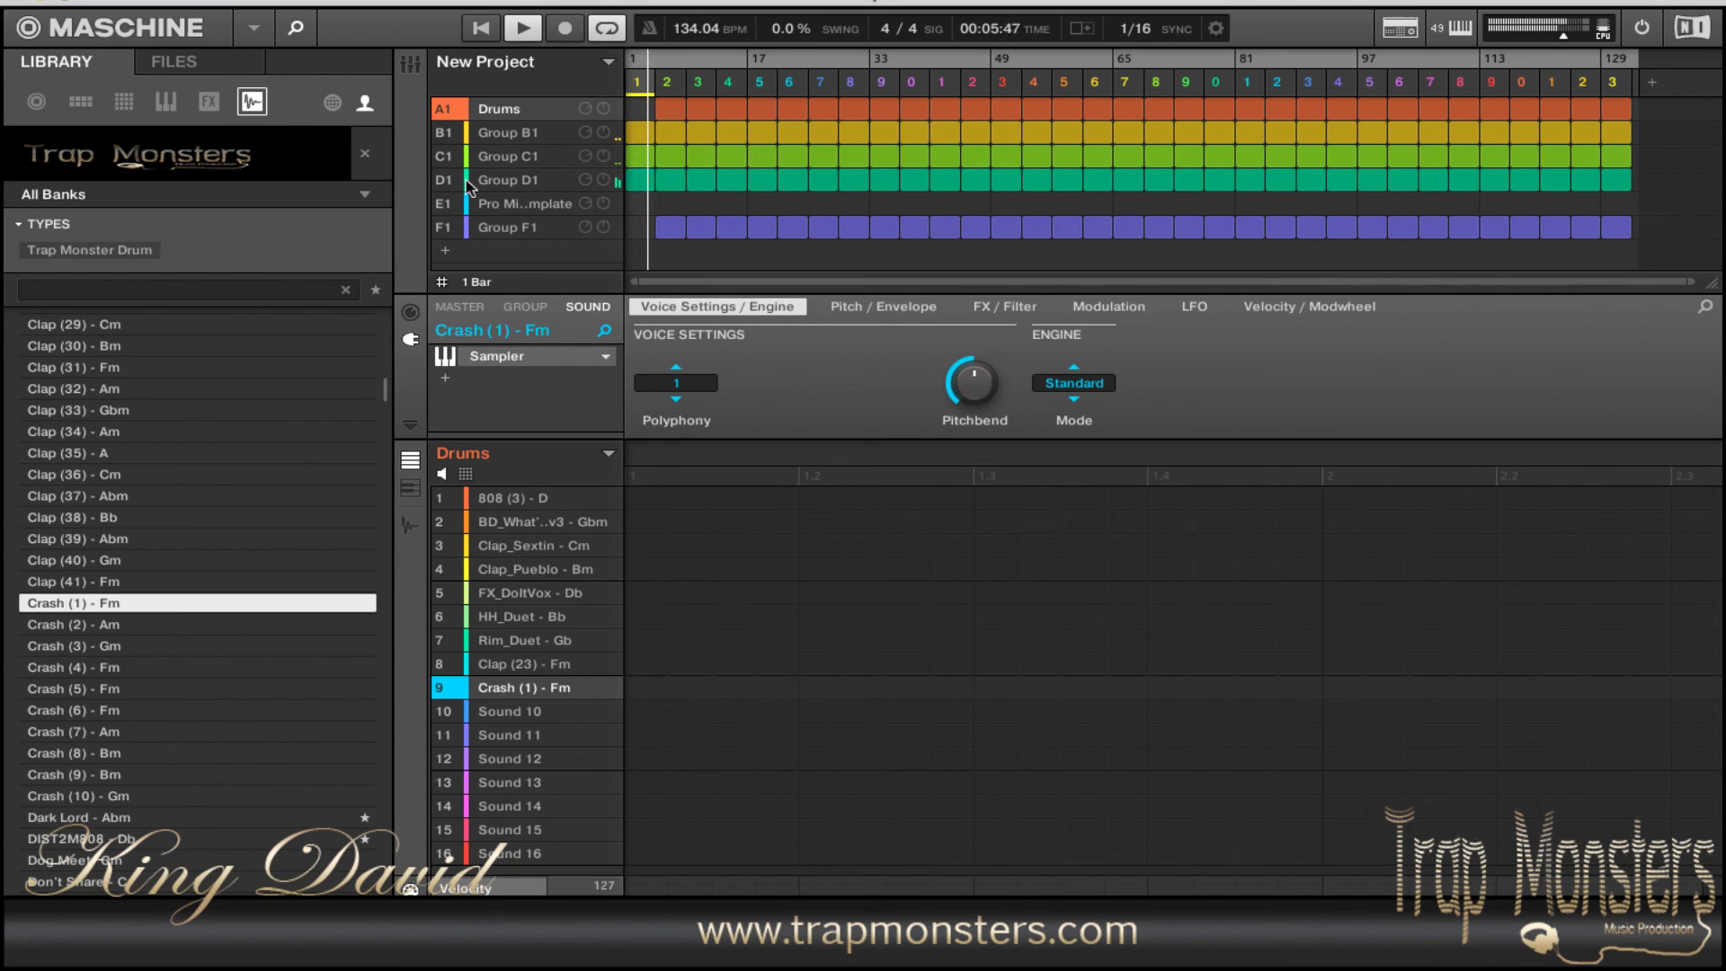
double_click(667, 108)
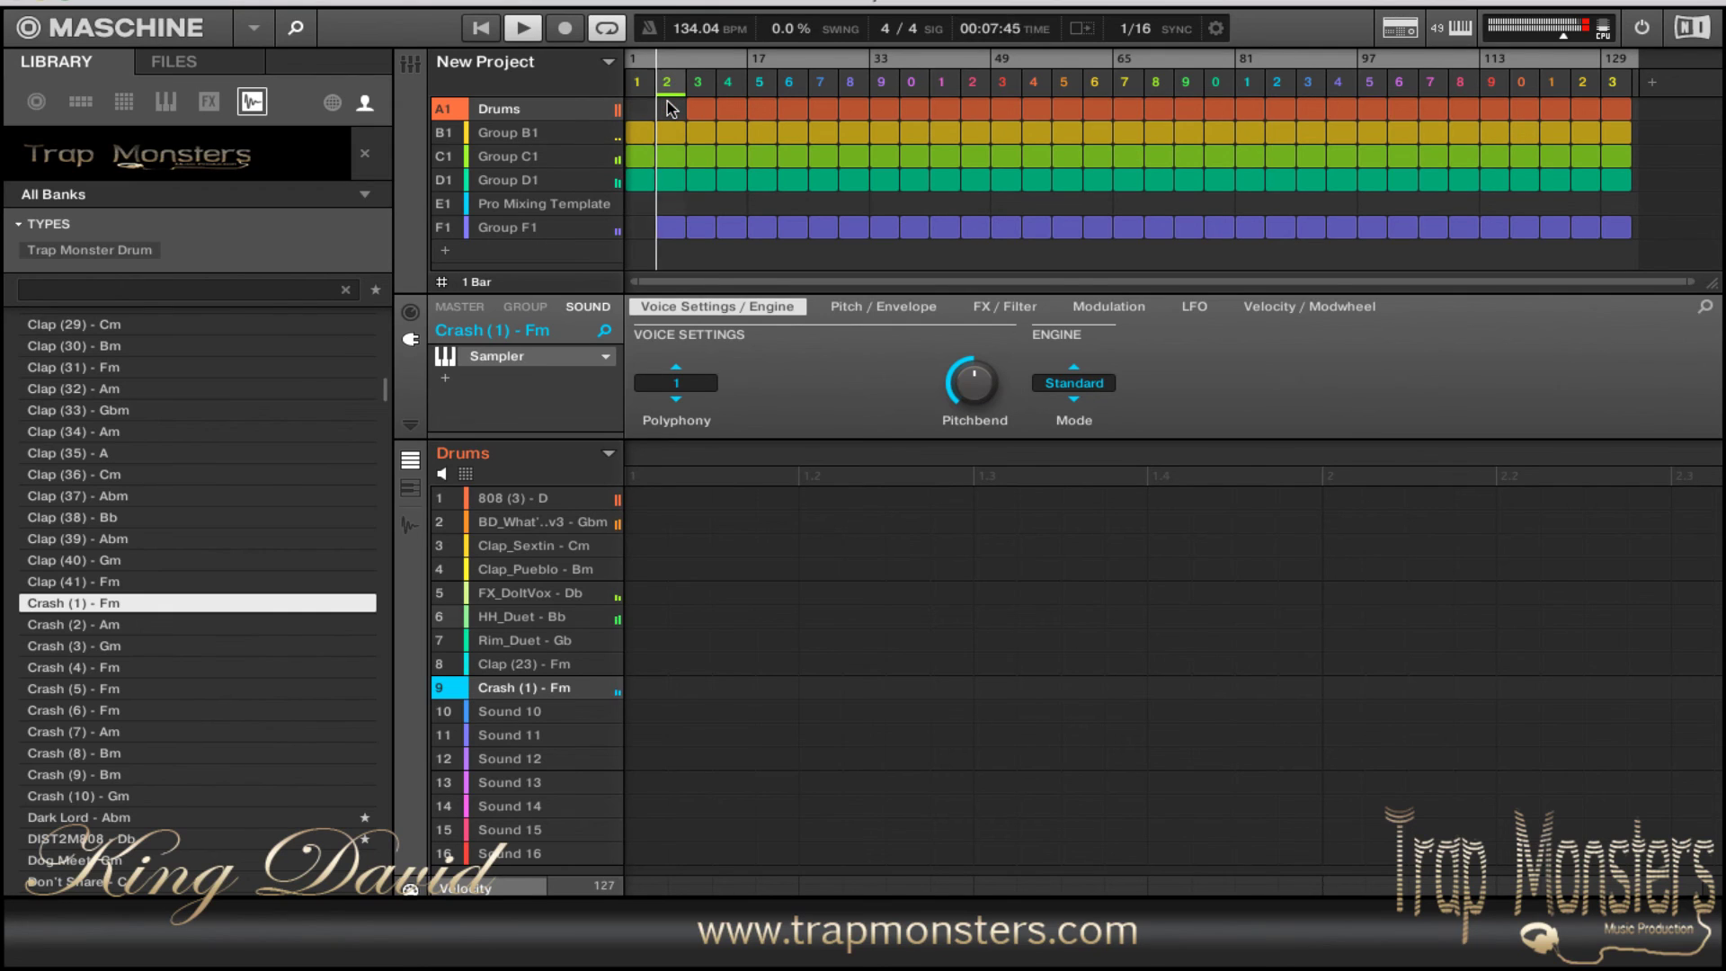
double_click(668, 234)
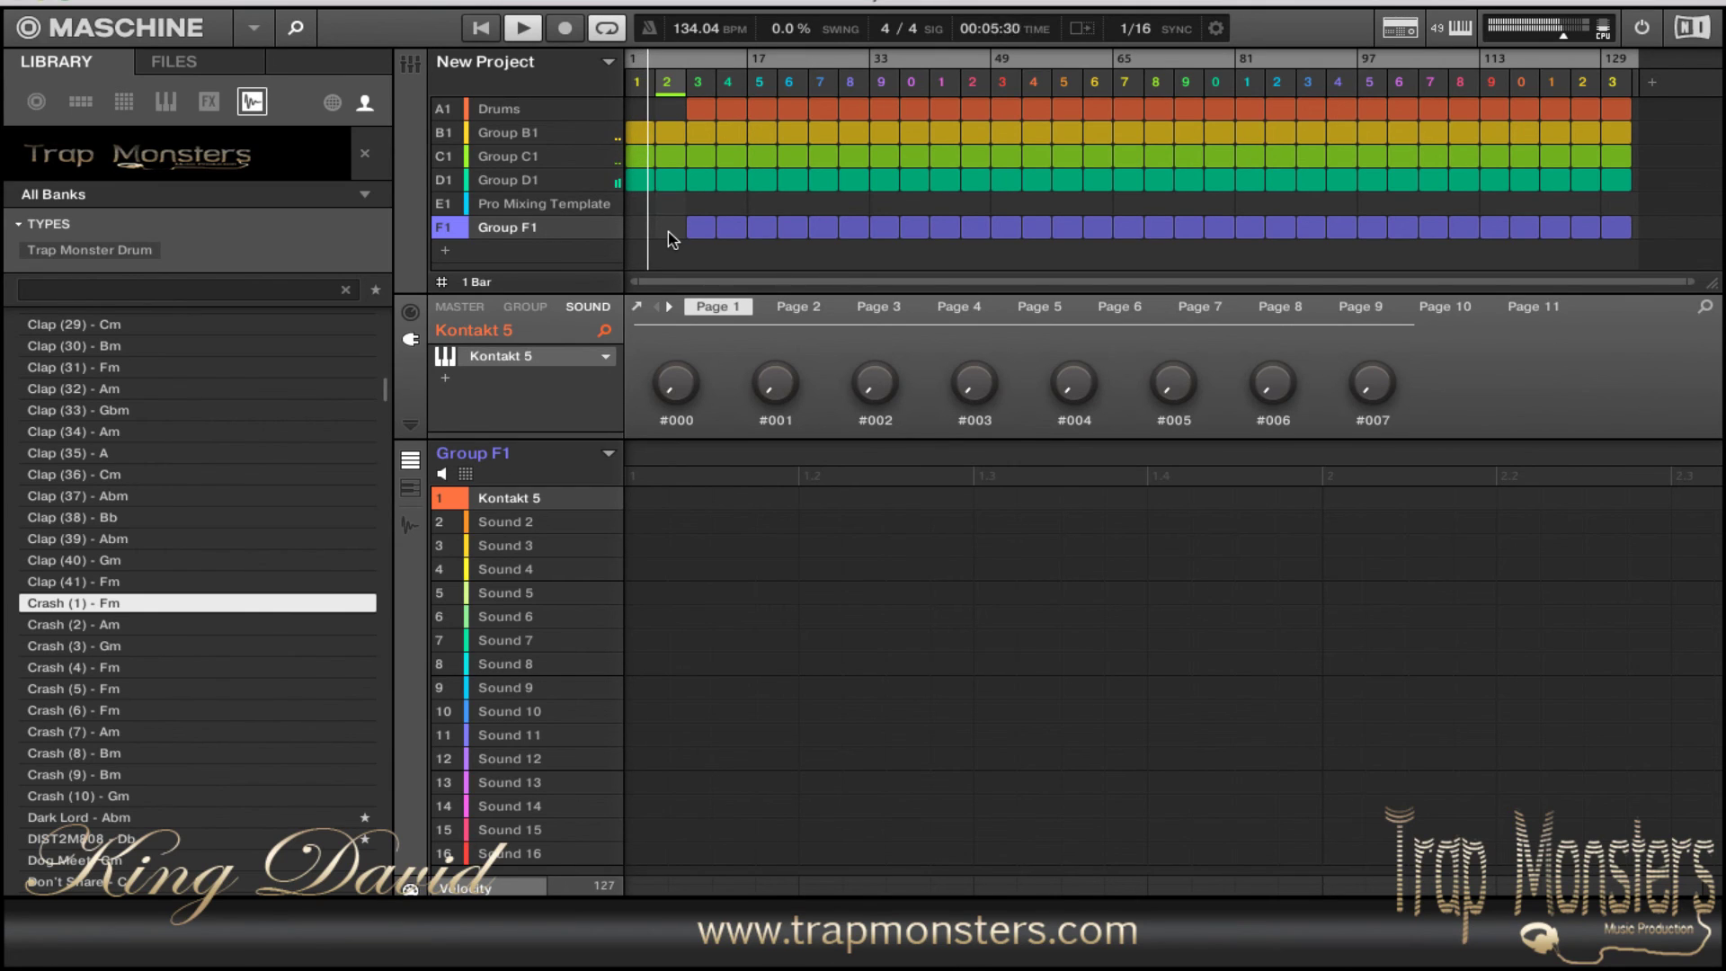
- Remove the Group D1 pattern from scenes 3, 4 and 5 and replay the arrangement from the start
double_click(700, 185)
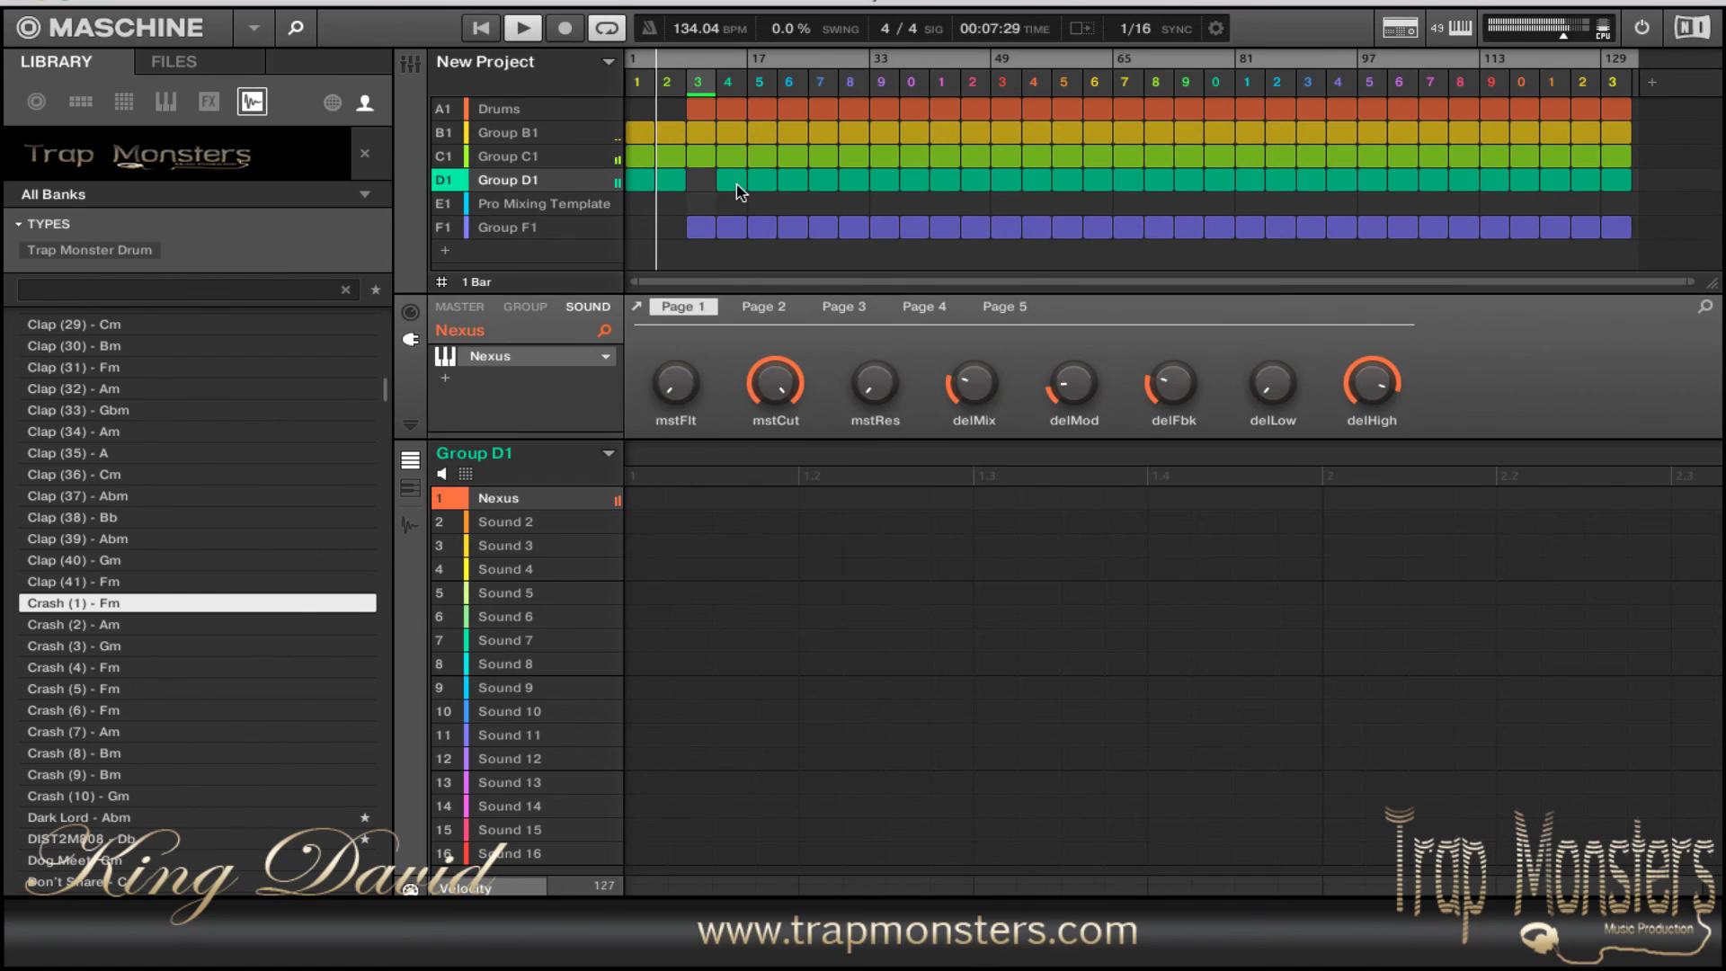
double_click(737, 185)
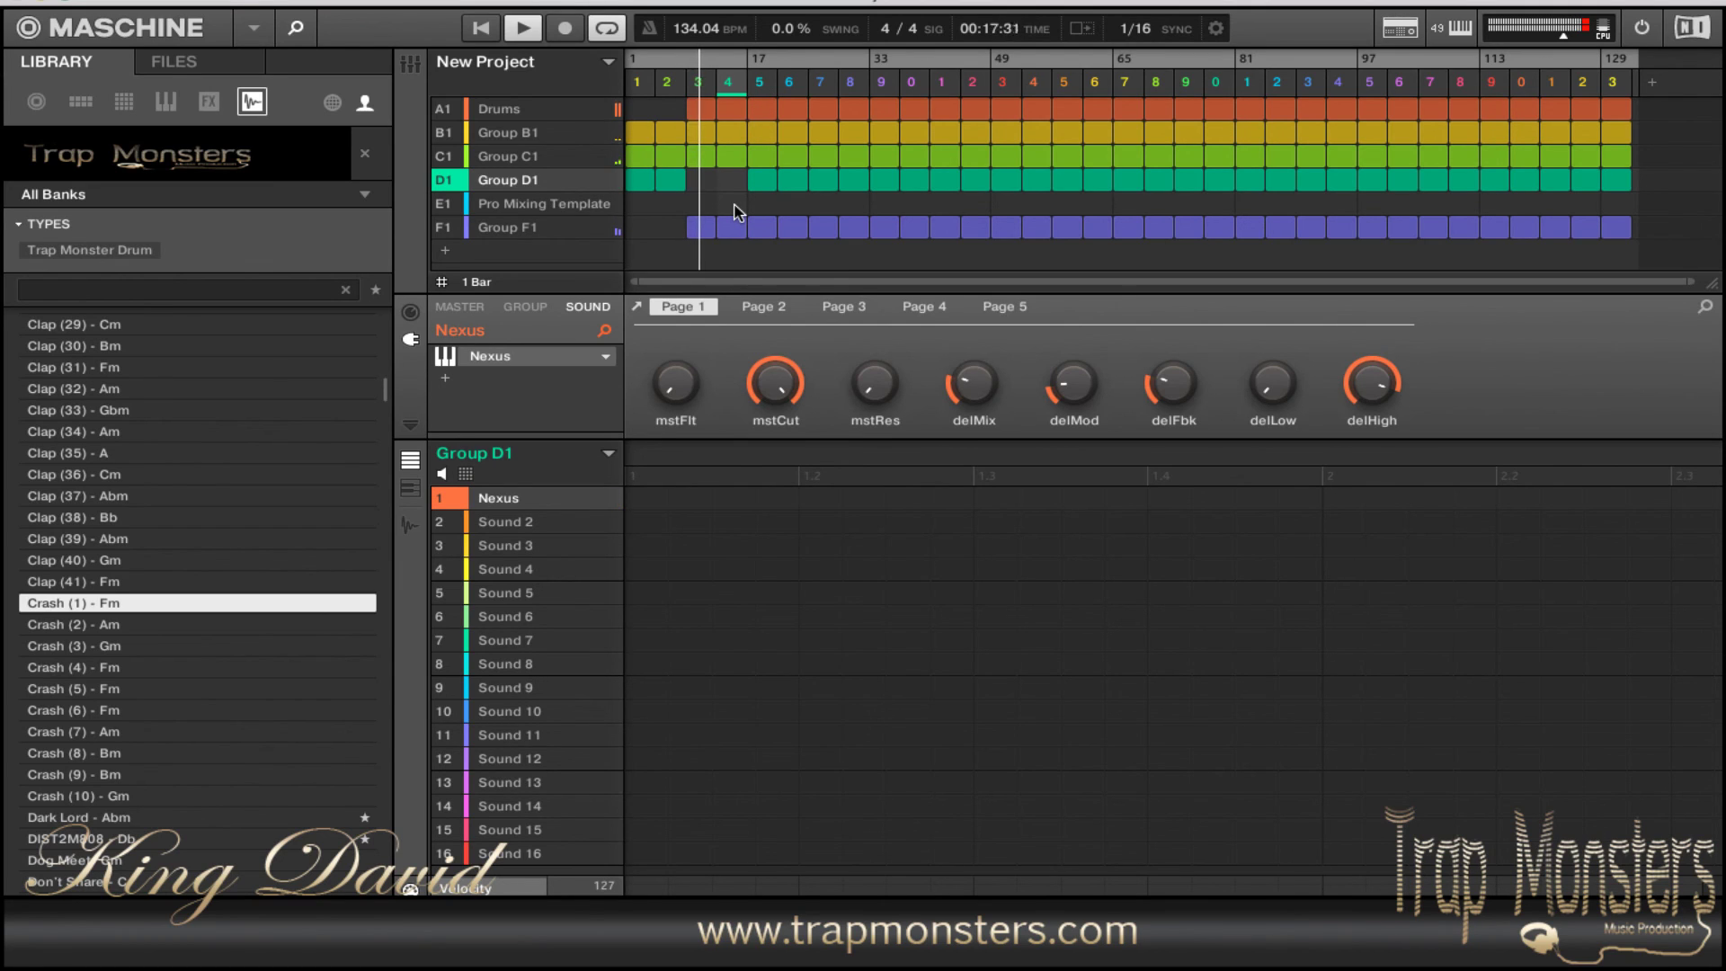
click(733, 225)
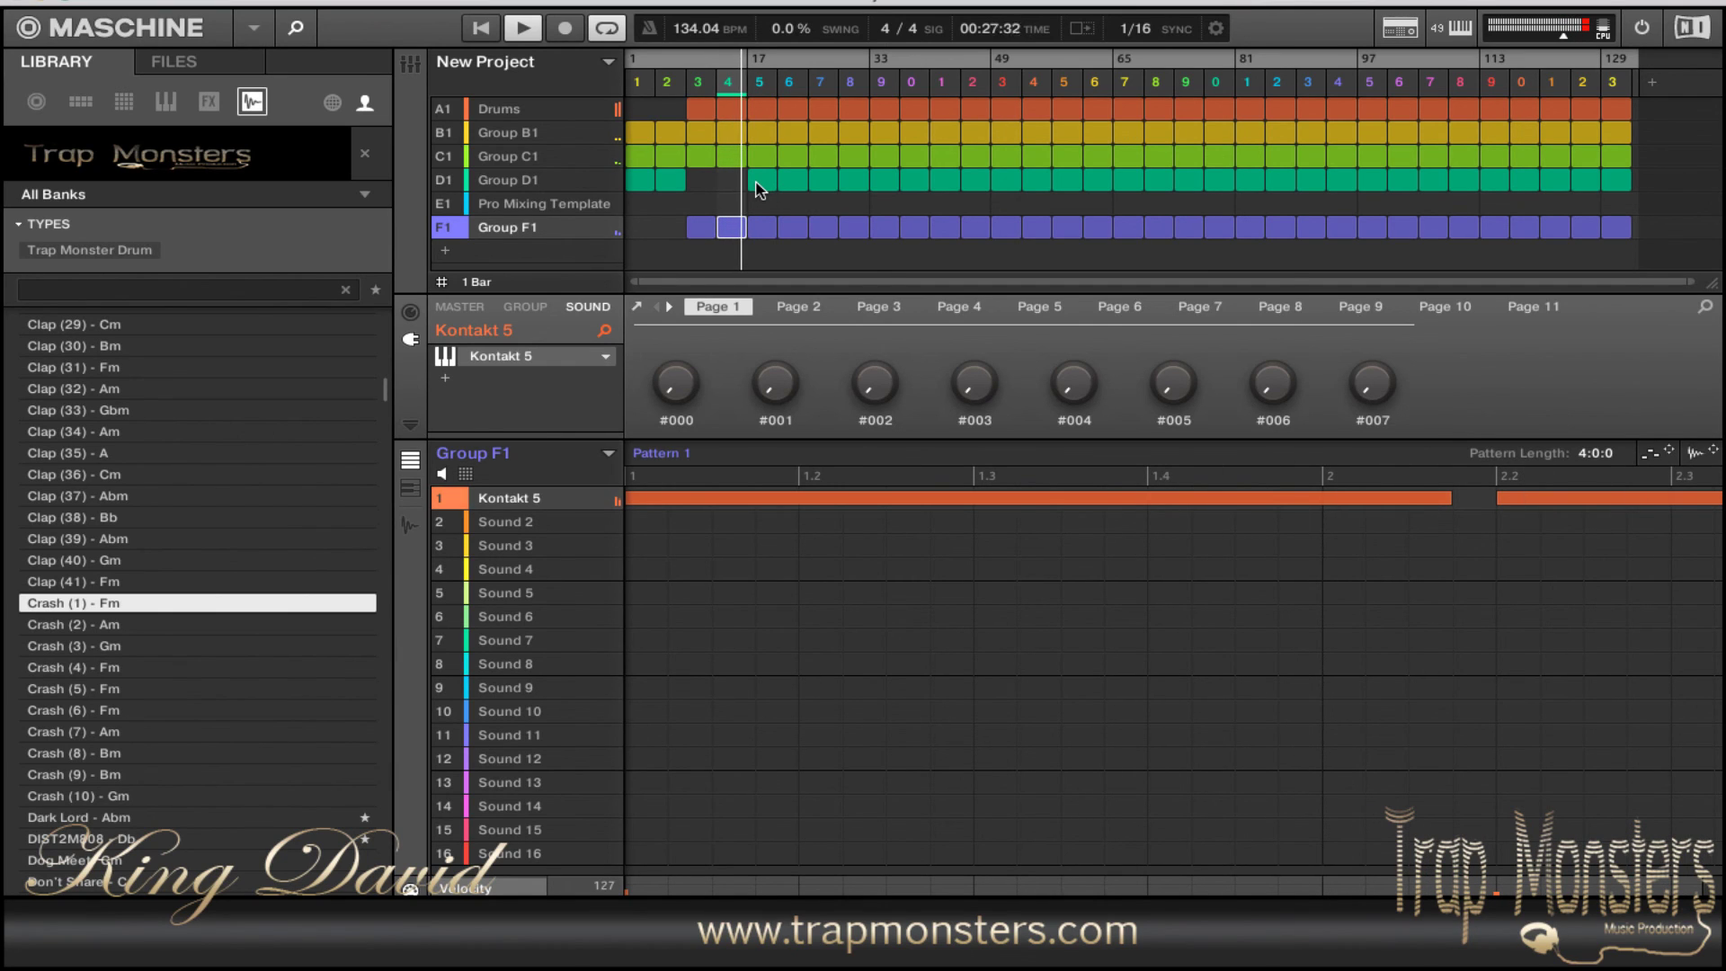
click(758, 189)
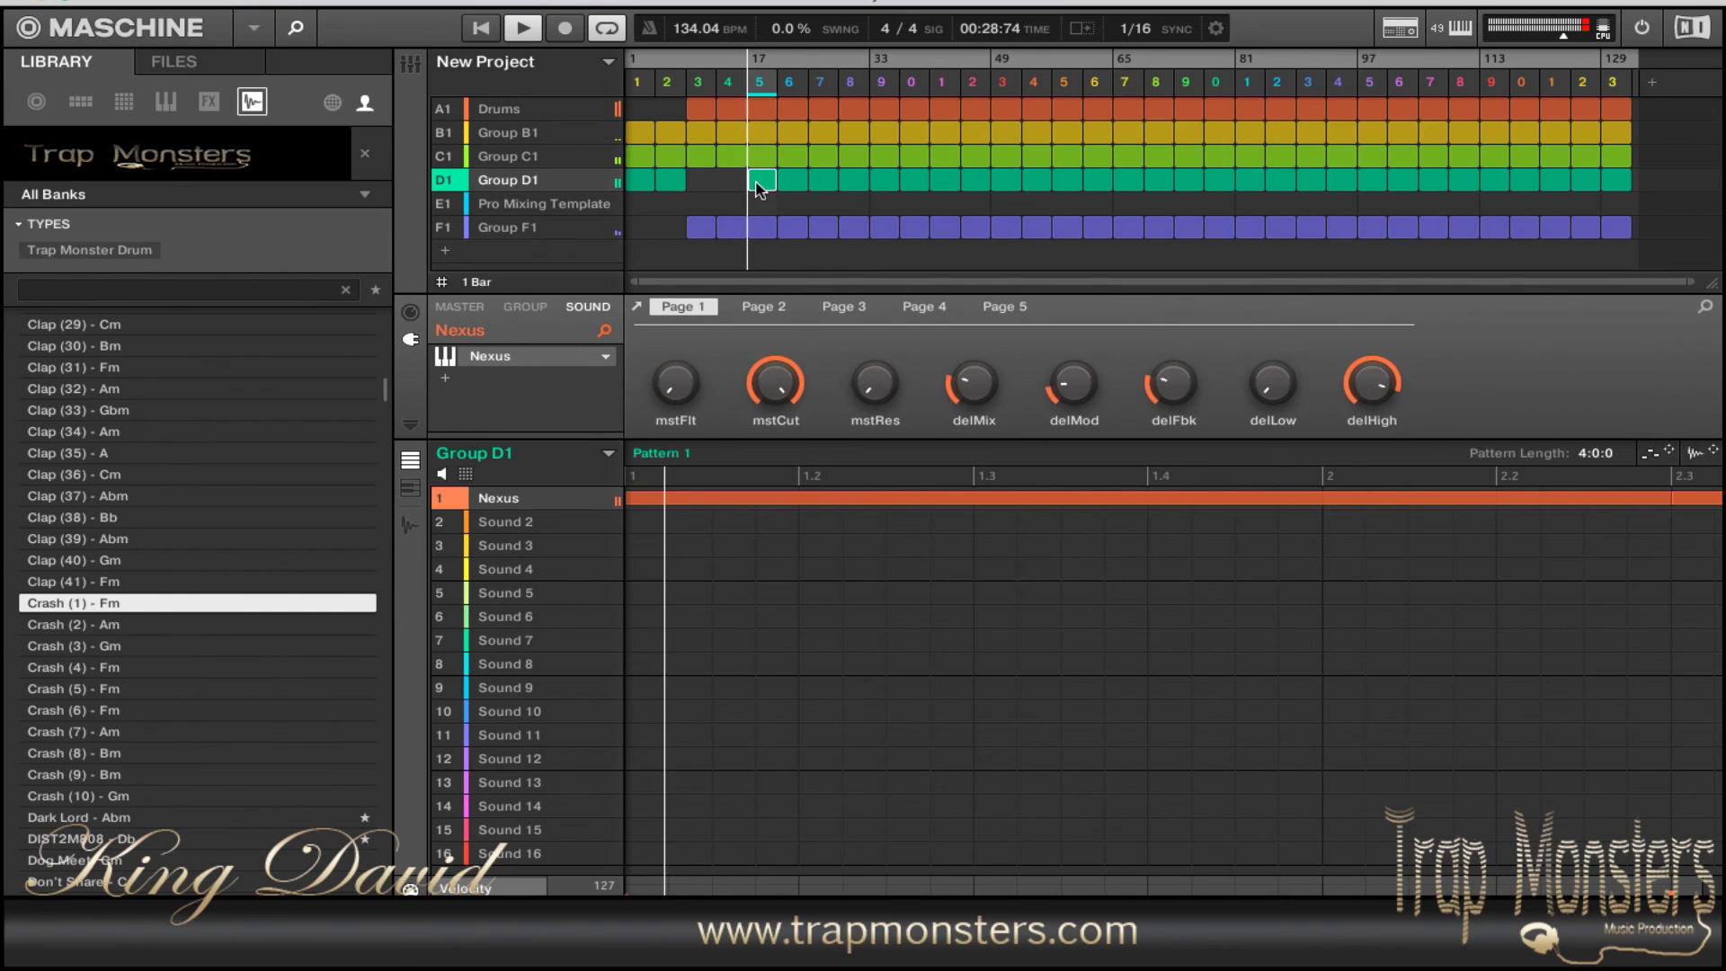
right_click(758, 185)
click(758, 231)
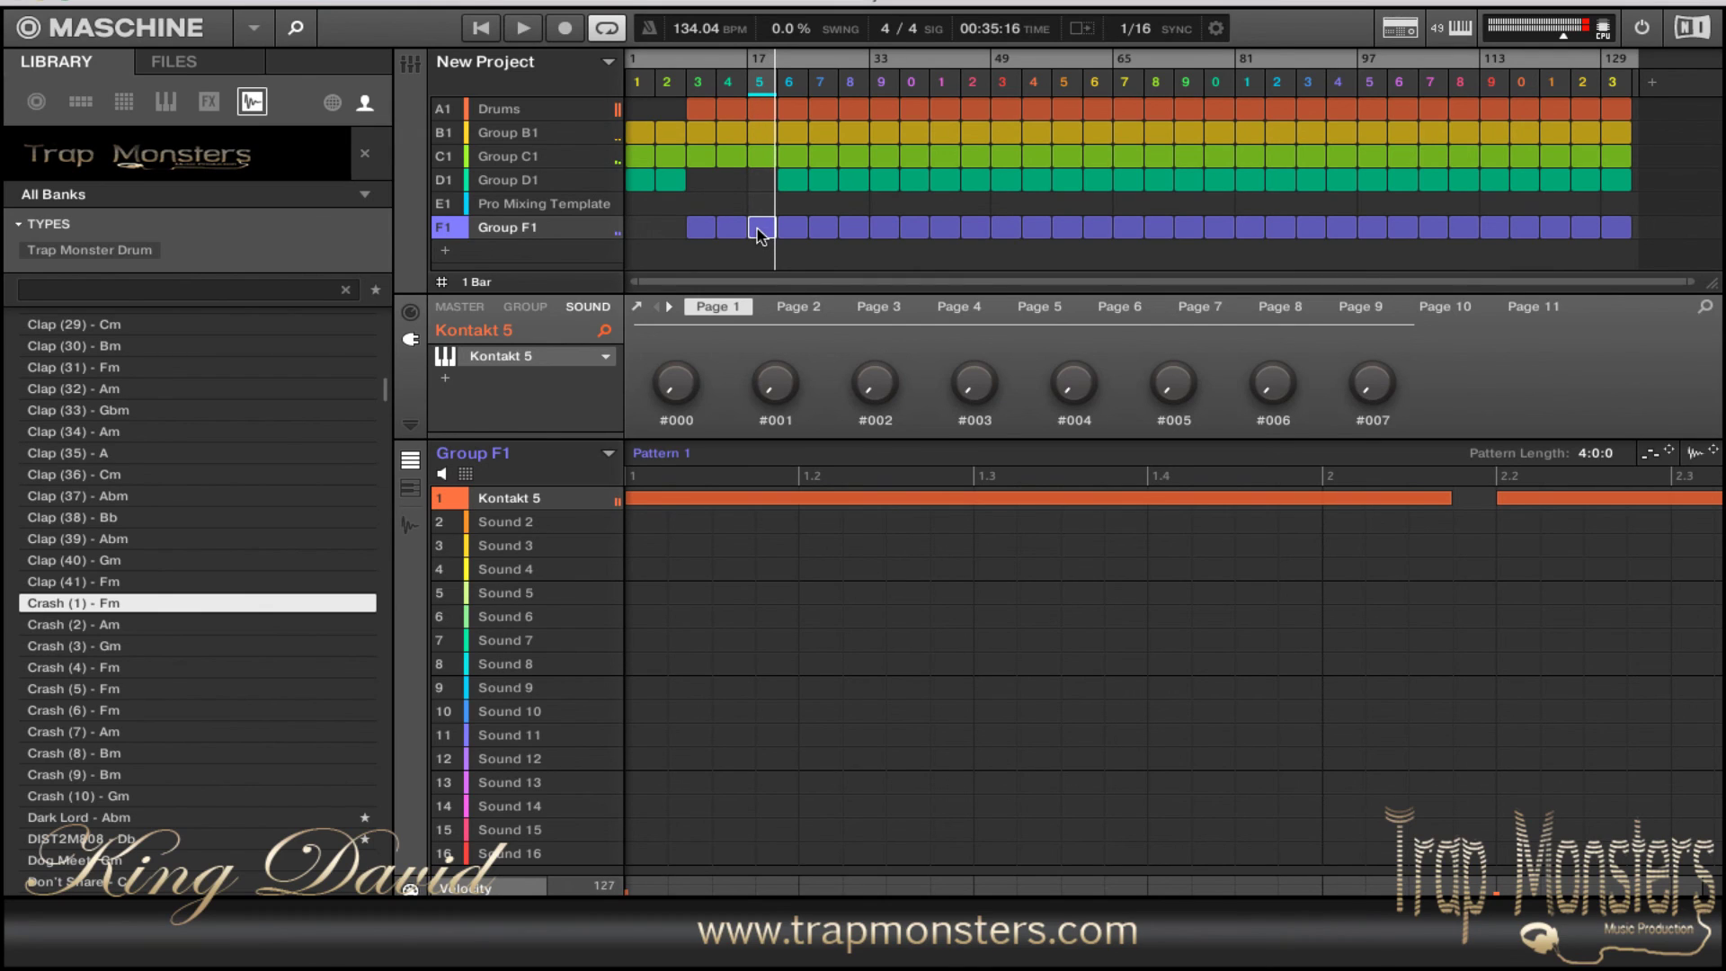
key(space)
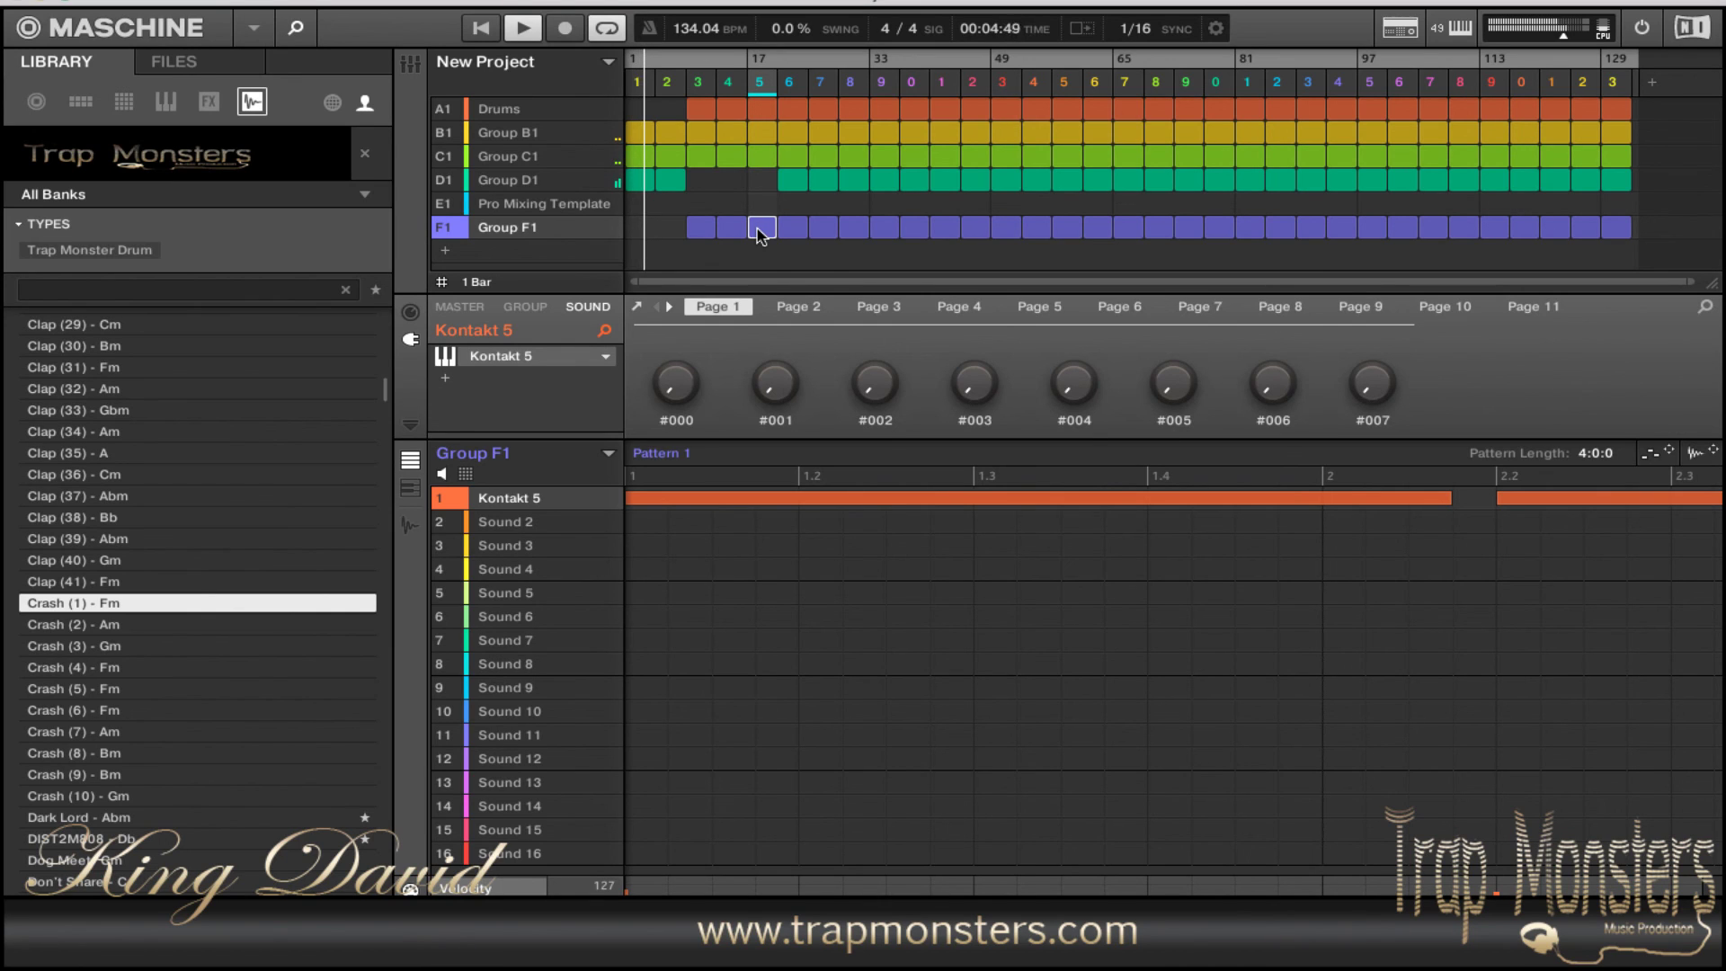
- Filter the Trap Monsters samples to favorites and load King You The Plug Gm into Sound 16 of the Drums group
click(672, 82)
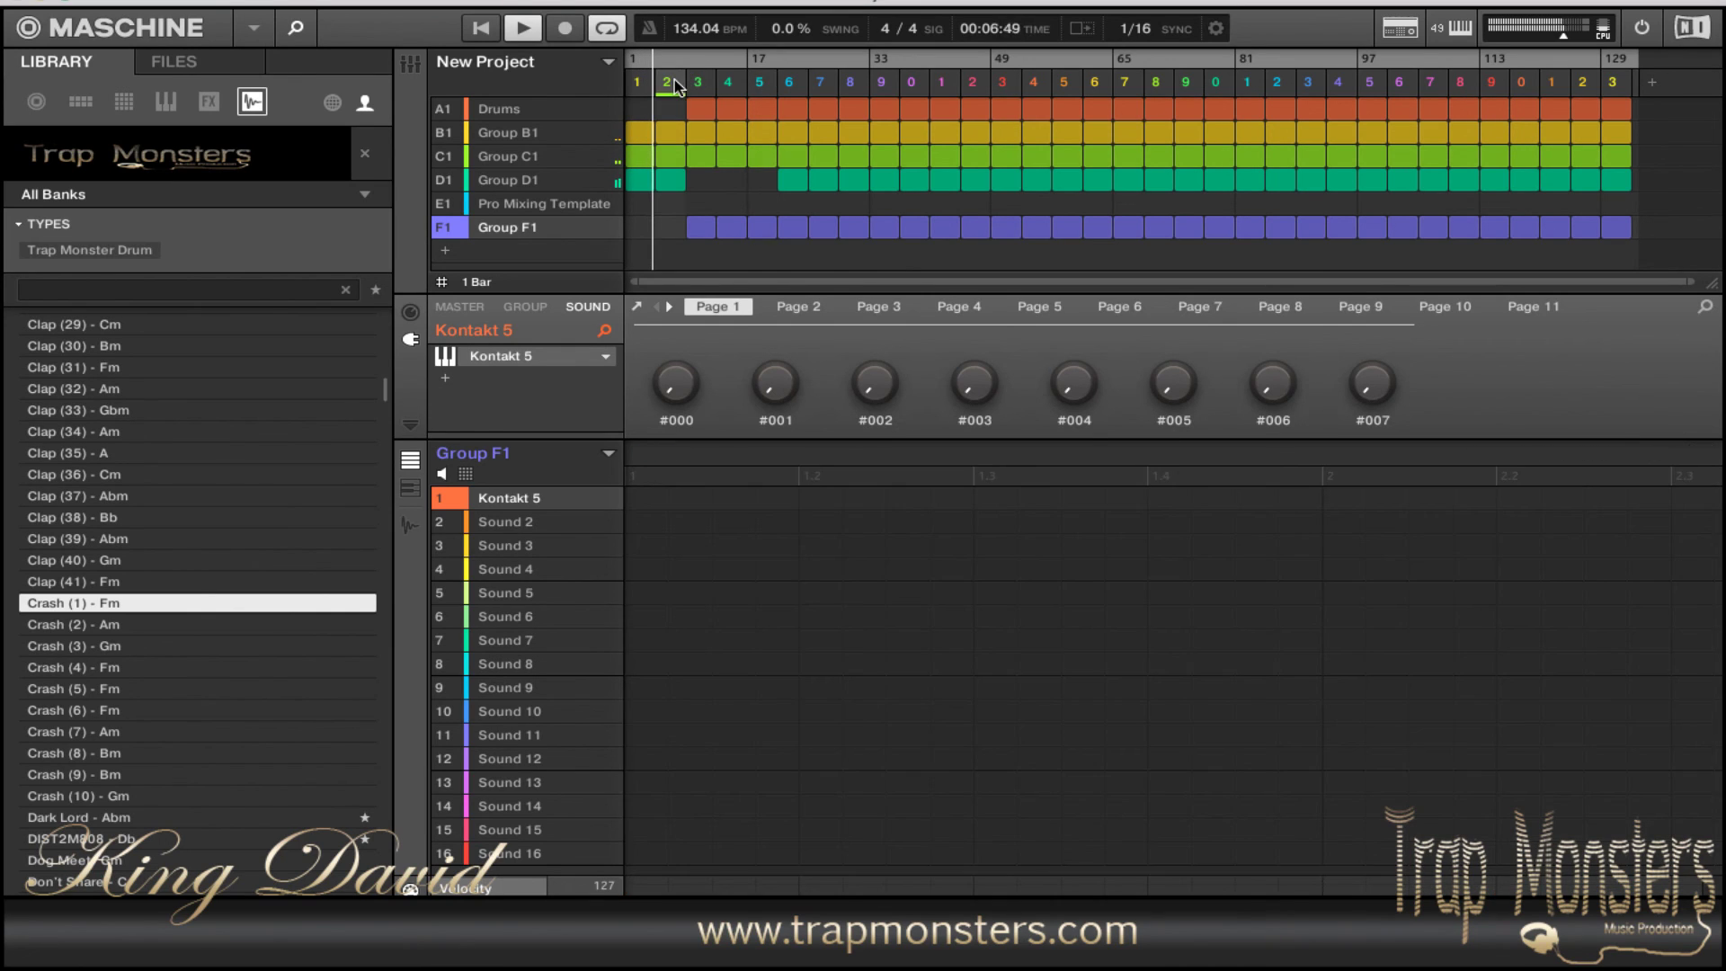
key(1)
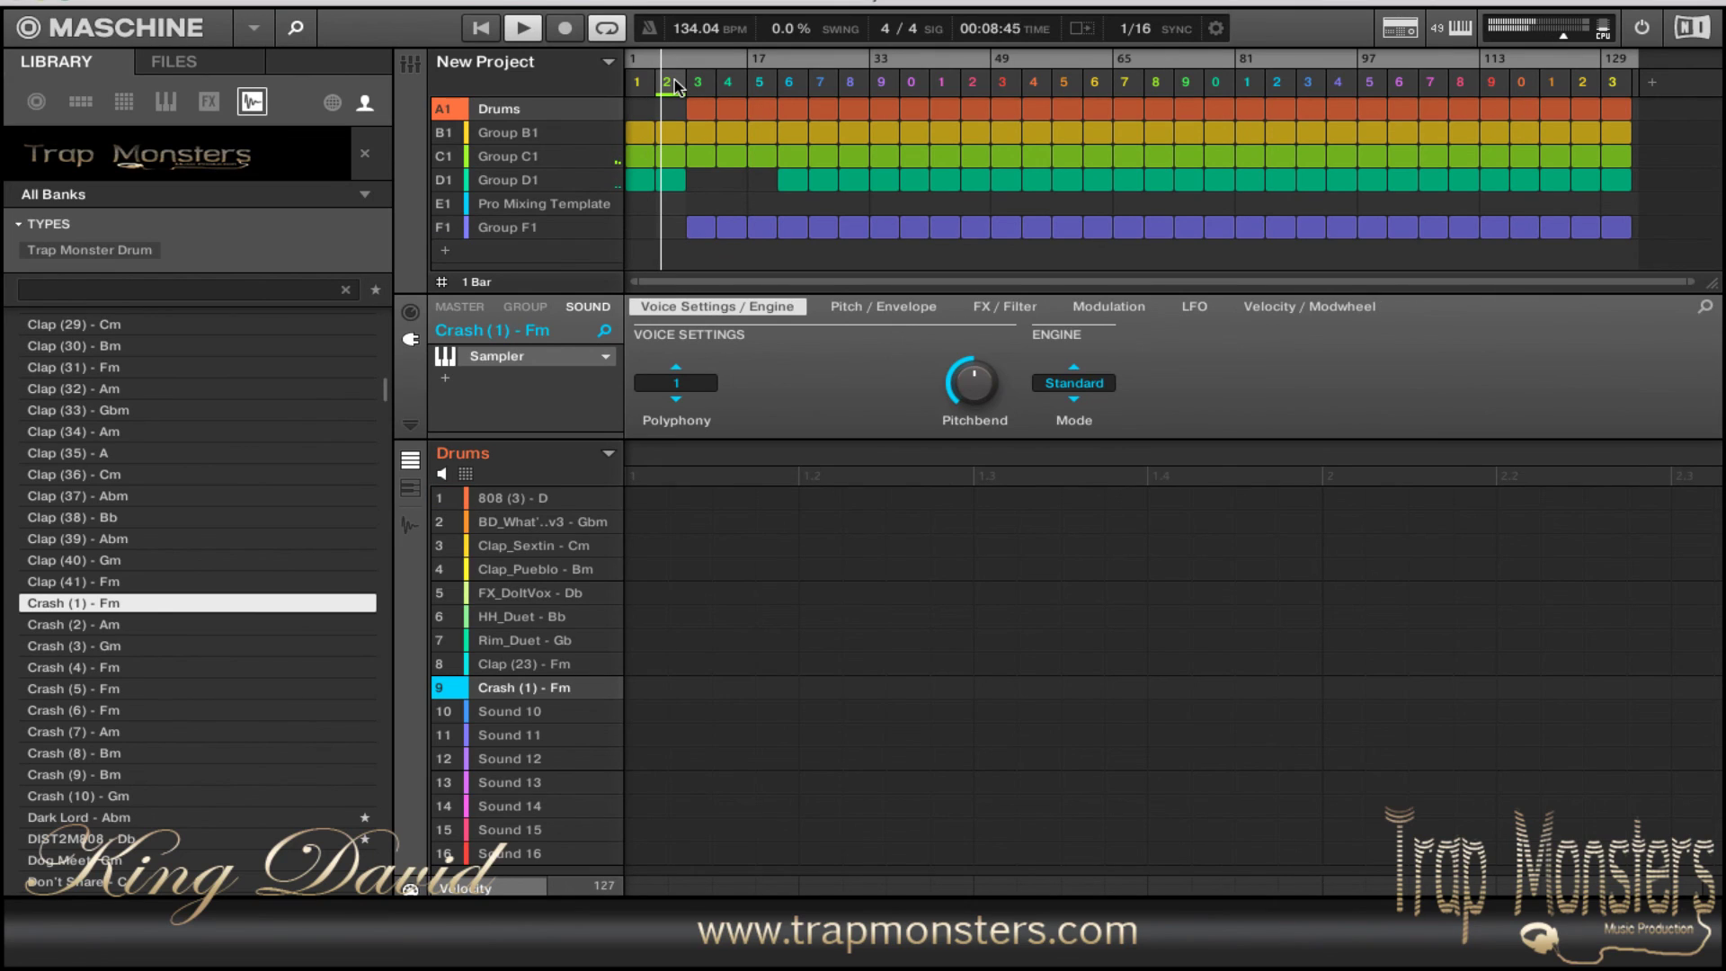
key(3)
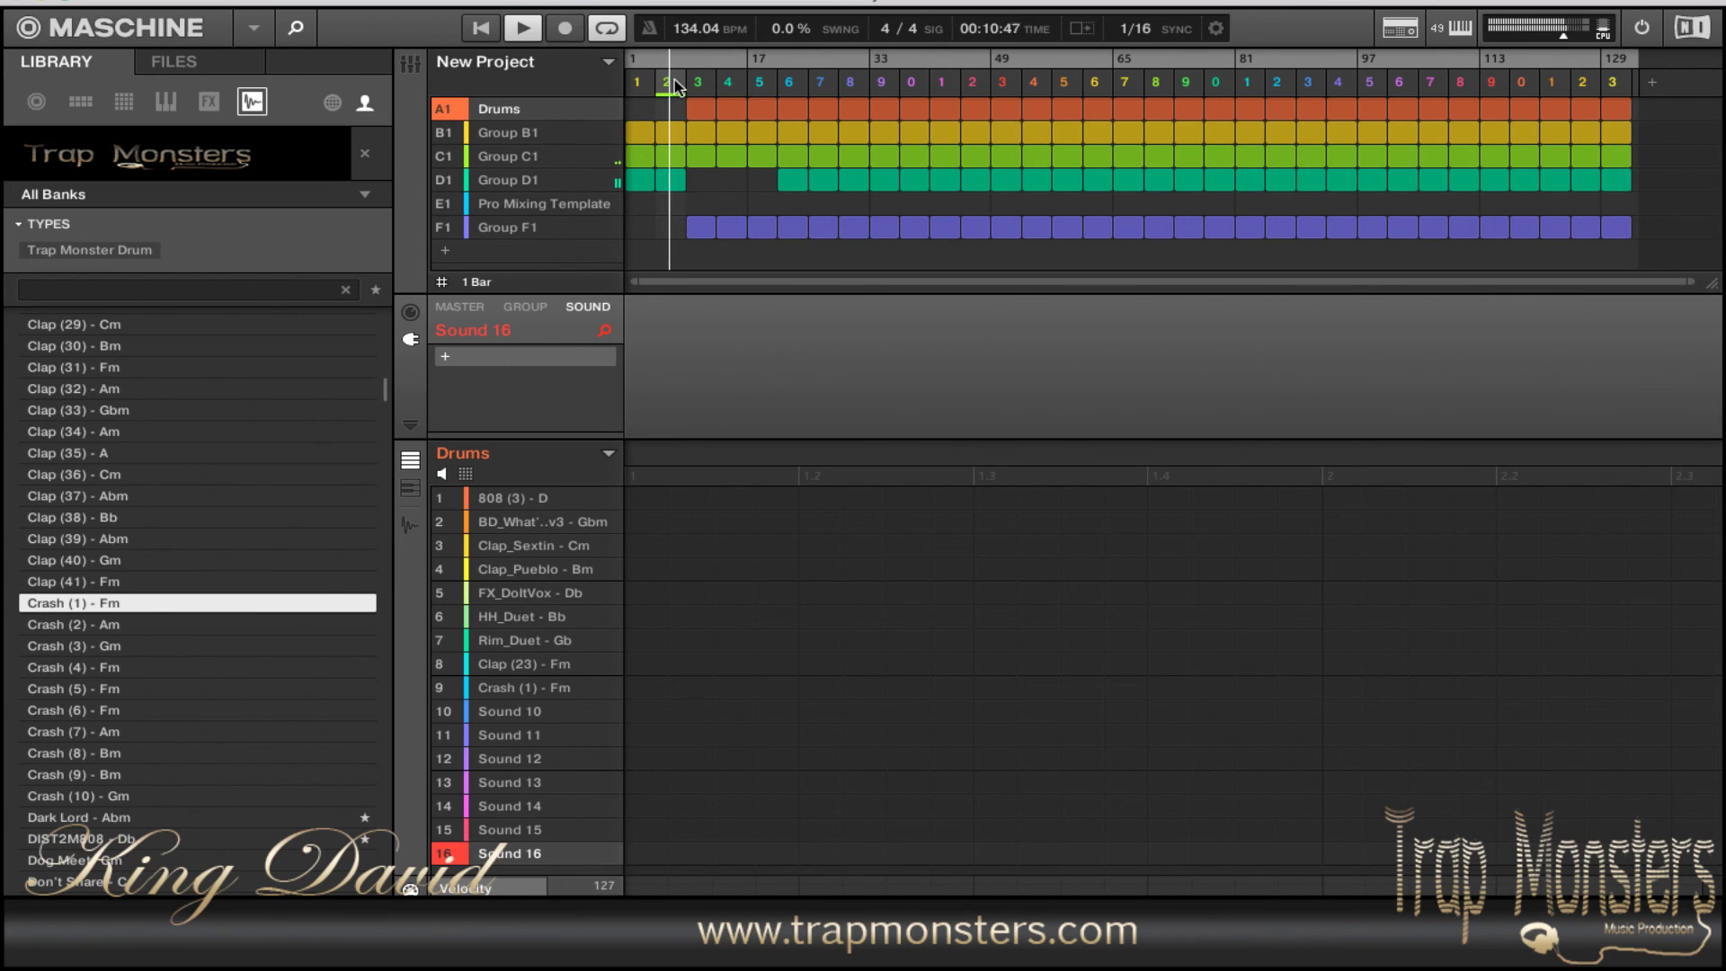
key(space)
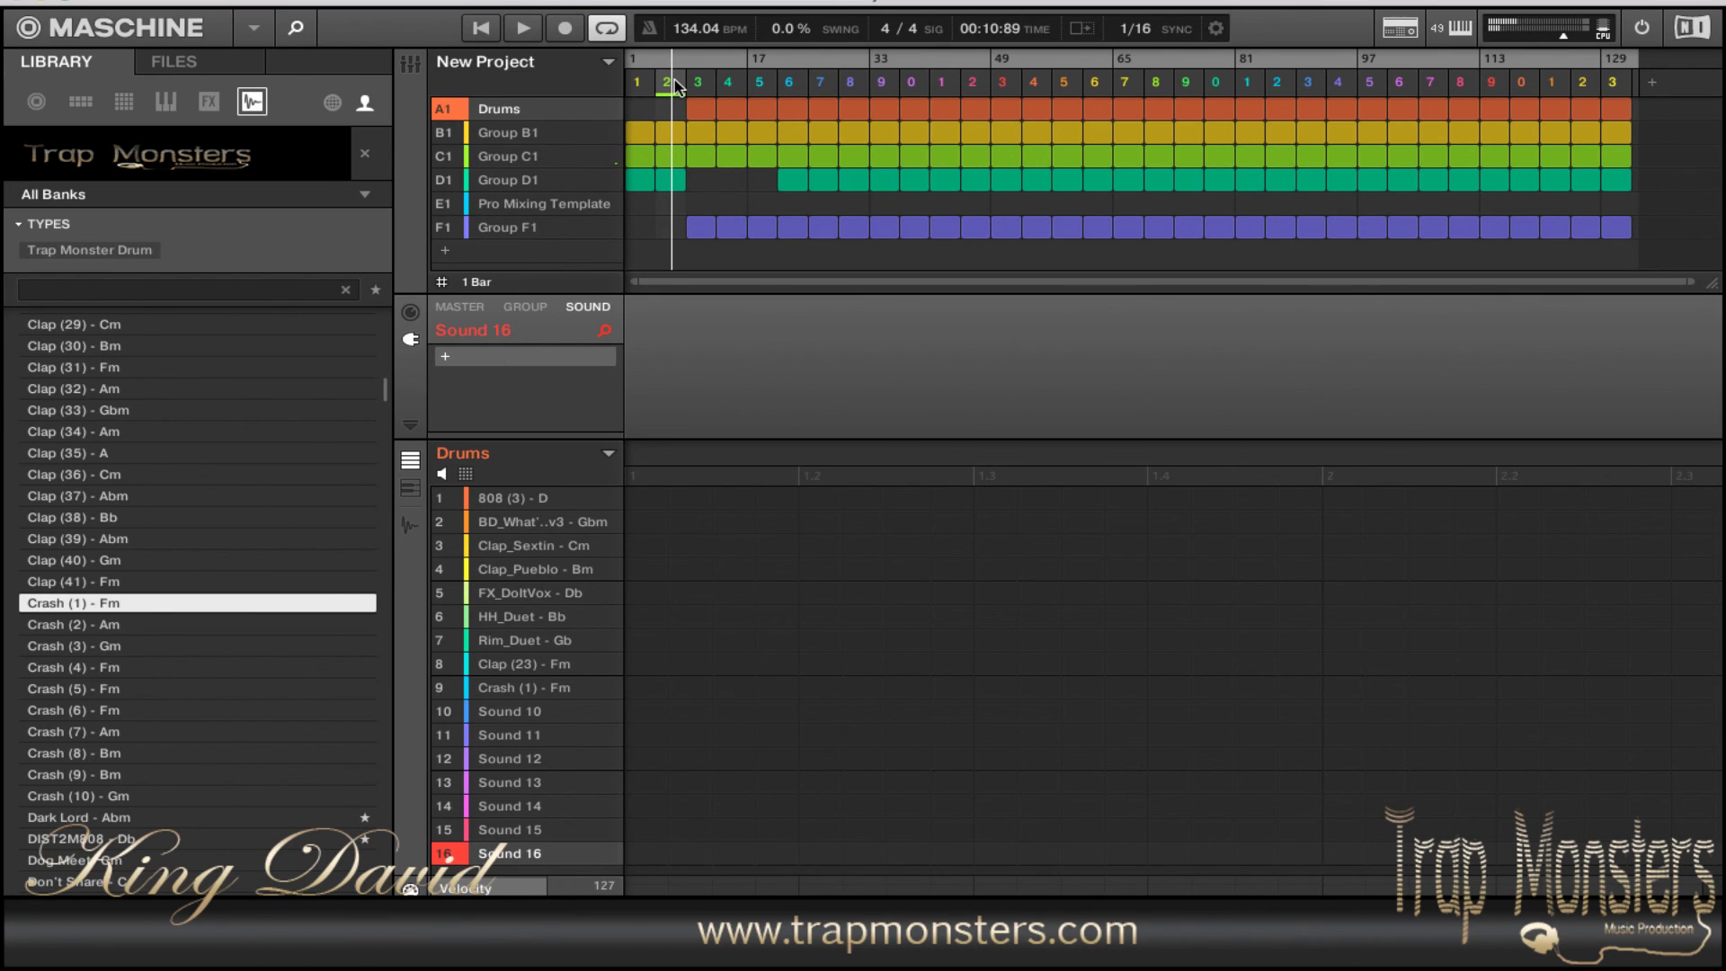
key(f)
key(Down)
key(Down)
key(Down)
key(Down)
key(Down)
key(Down)
key(Down)
key(Down)
key(Down)
key(Down)
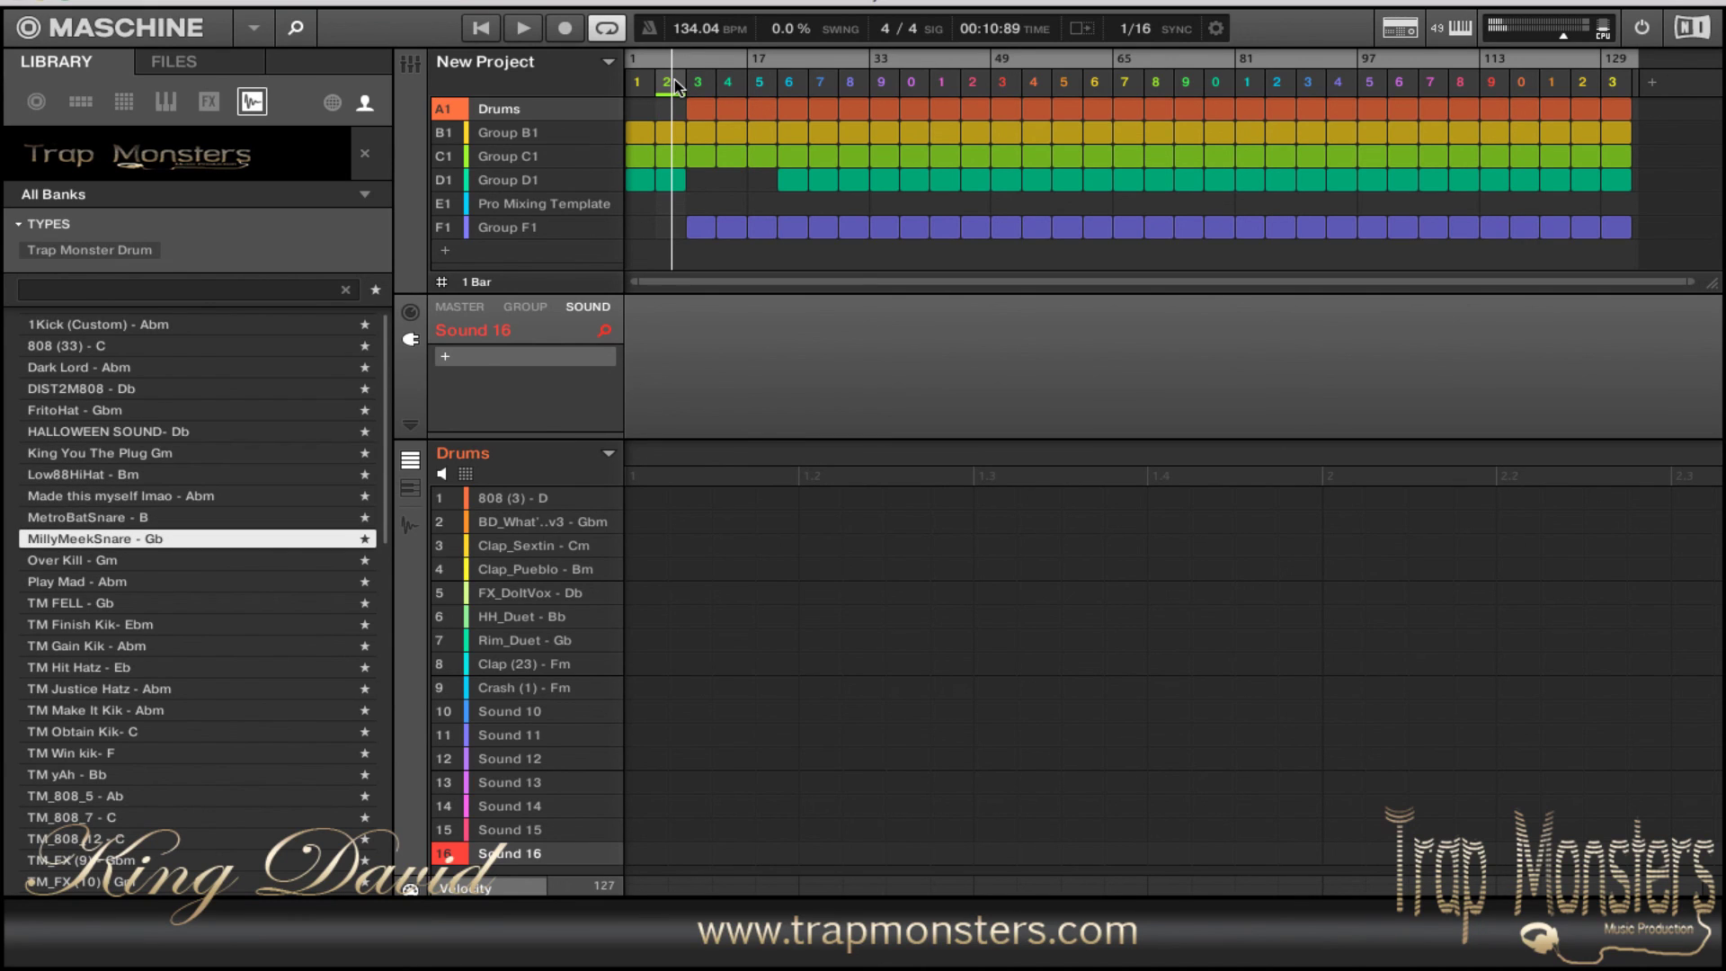
key(Up)
key(Up)
key(Up)
key(Up)
key(Return)
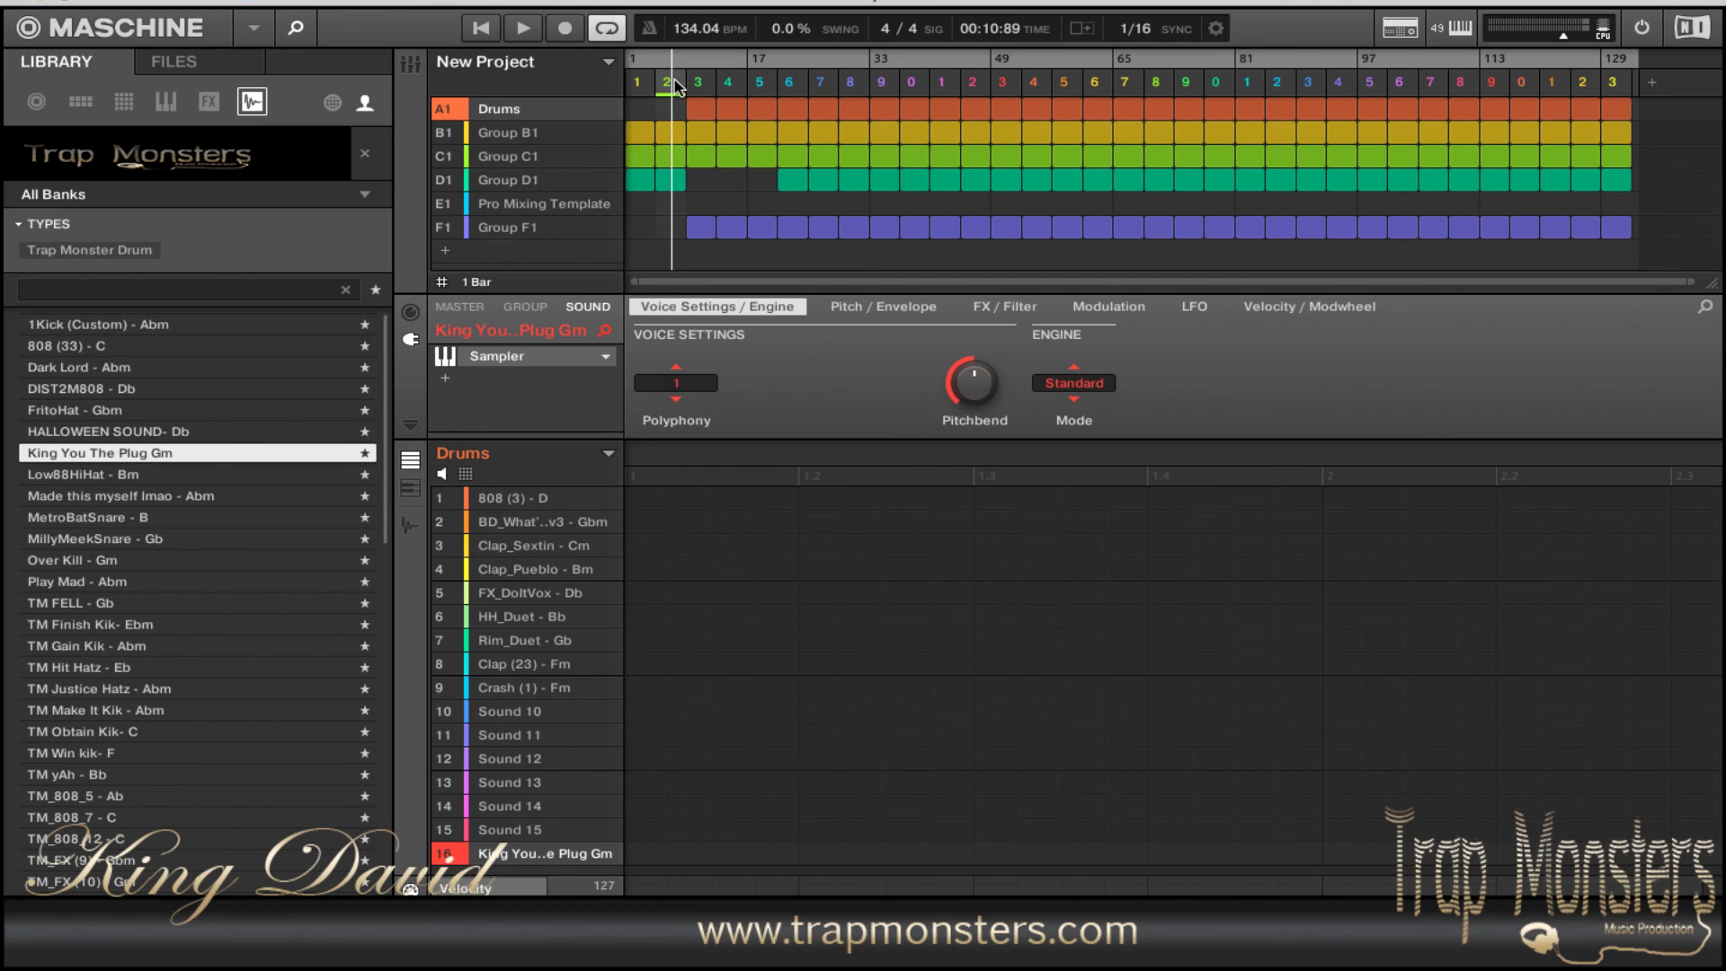
- Check the sample zone of King You The Plug Gm in Sound 16 and show its sampler's Pitch / Envelope settings
key(F2)
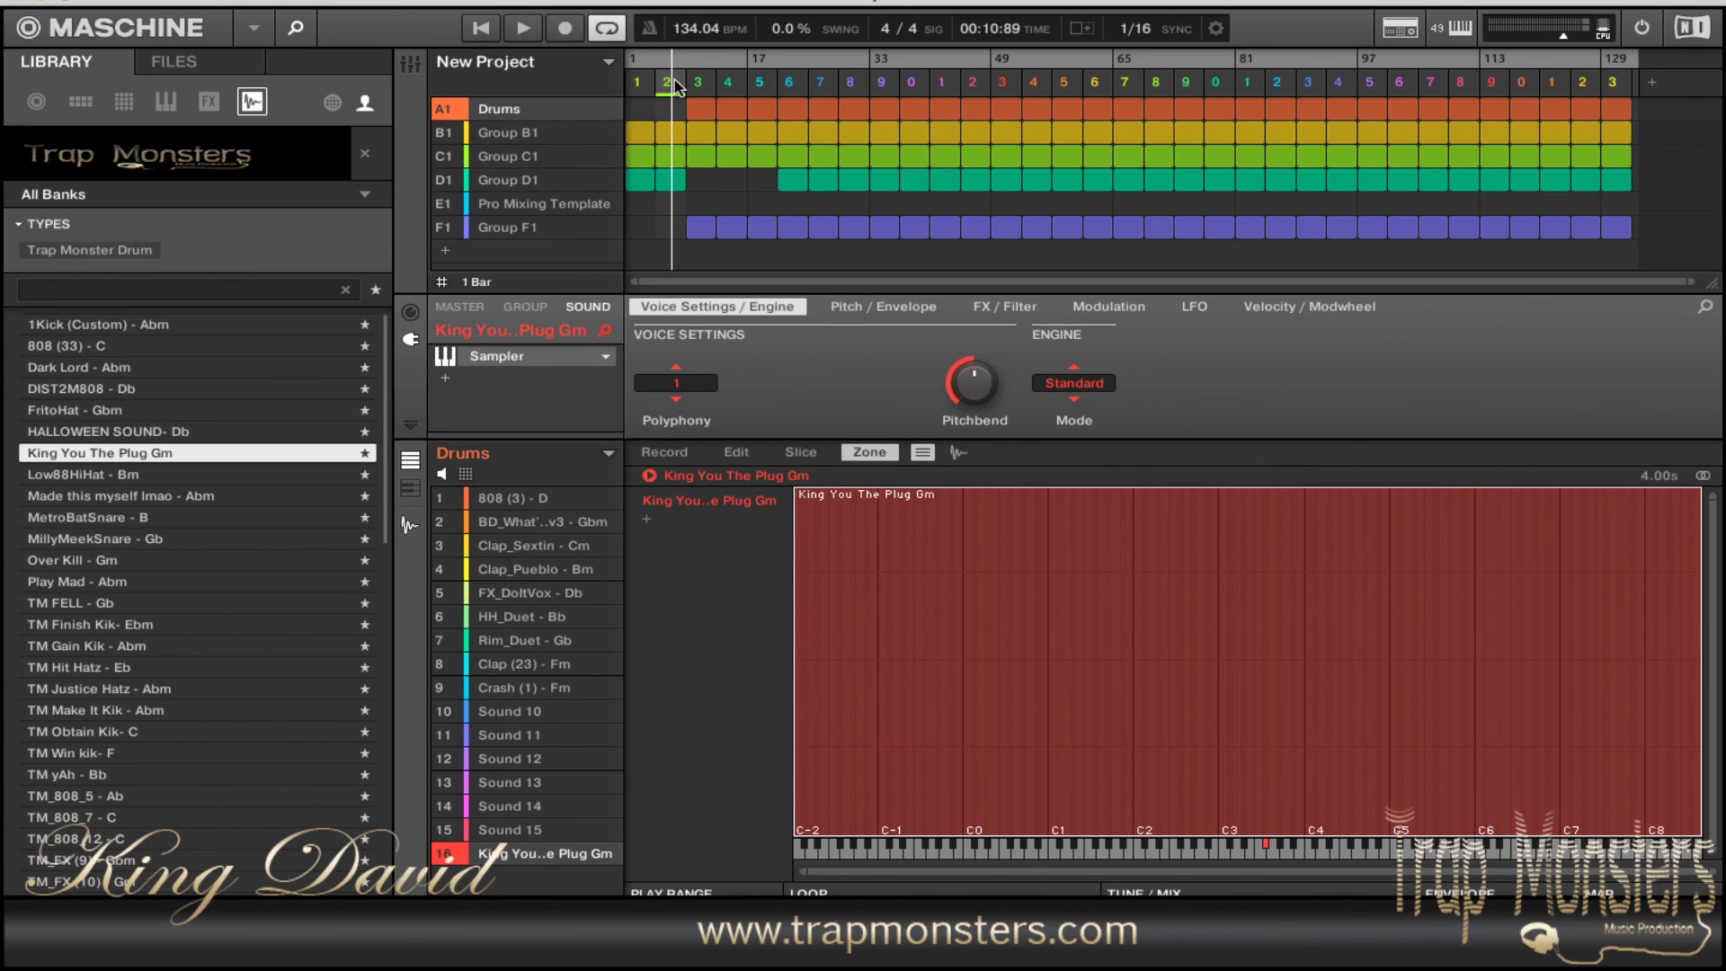
key(ctrl+e)
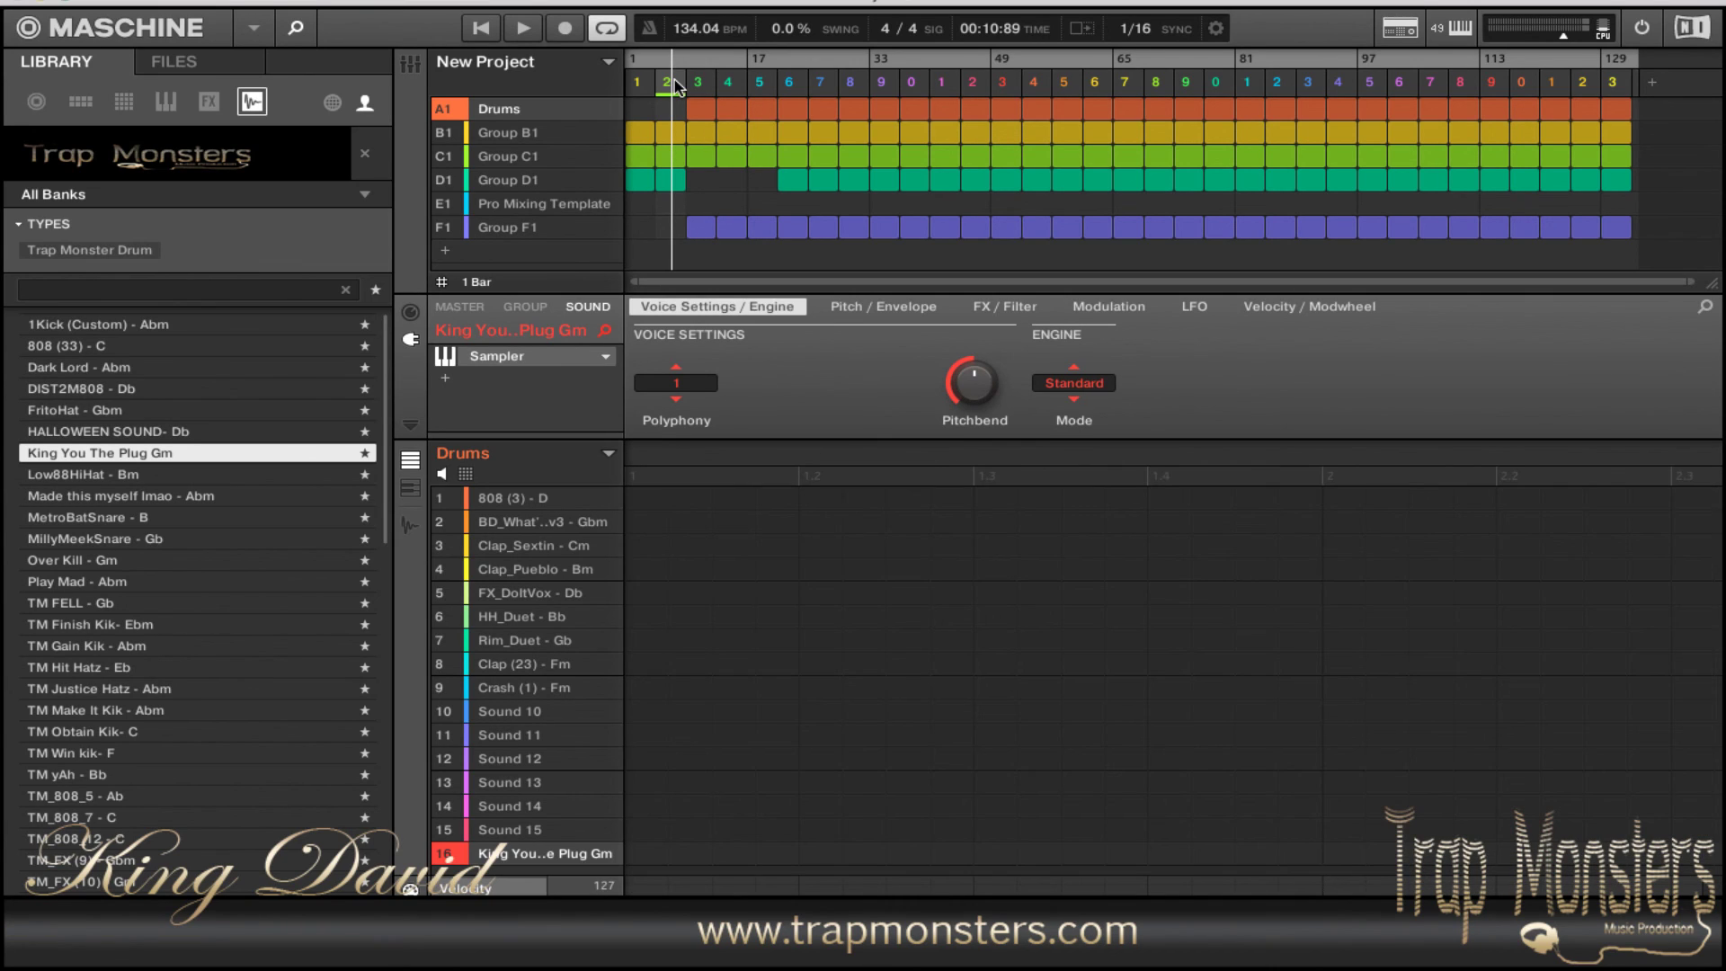
key(Right)
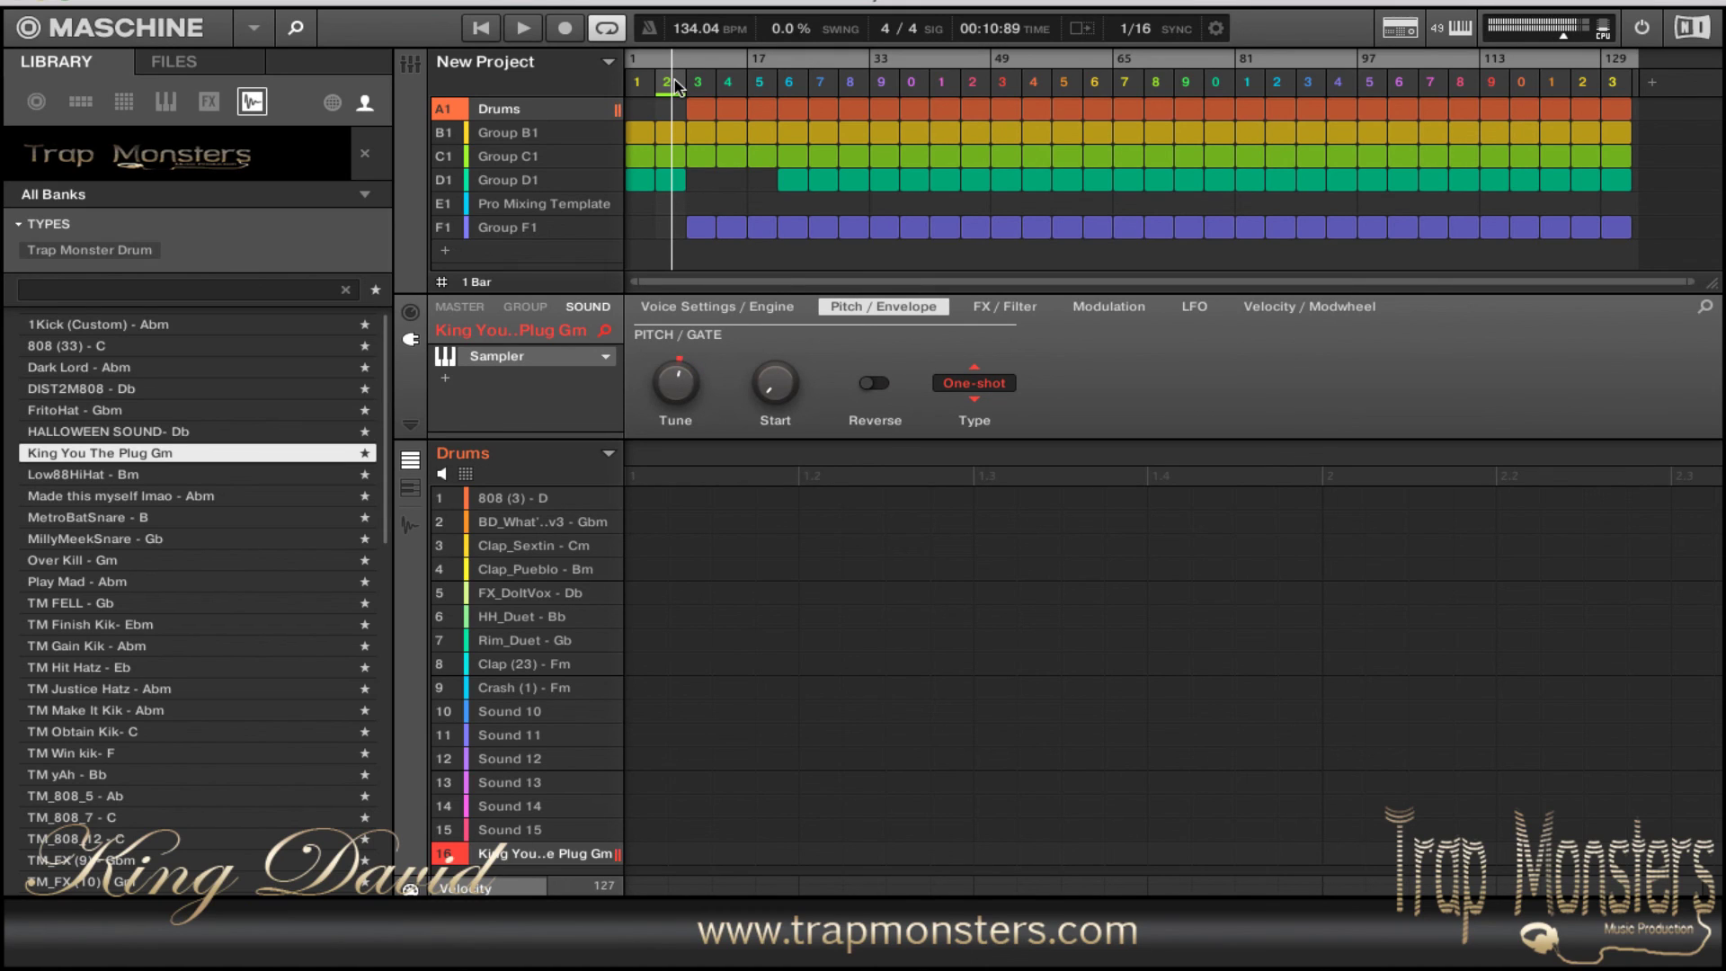
- Play the arrangement from the start and record the King You The Plug Gm vocal tag into a new Drums pattern in scene 2
key(space)
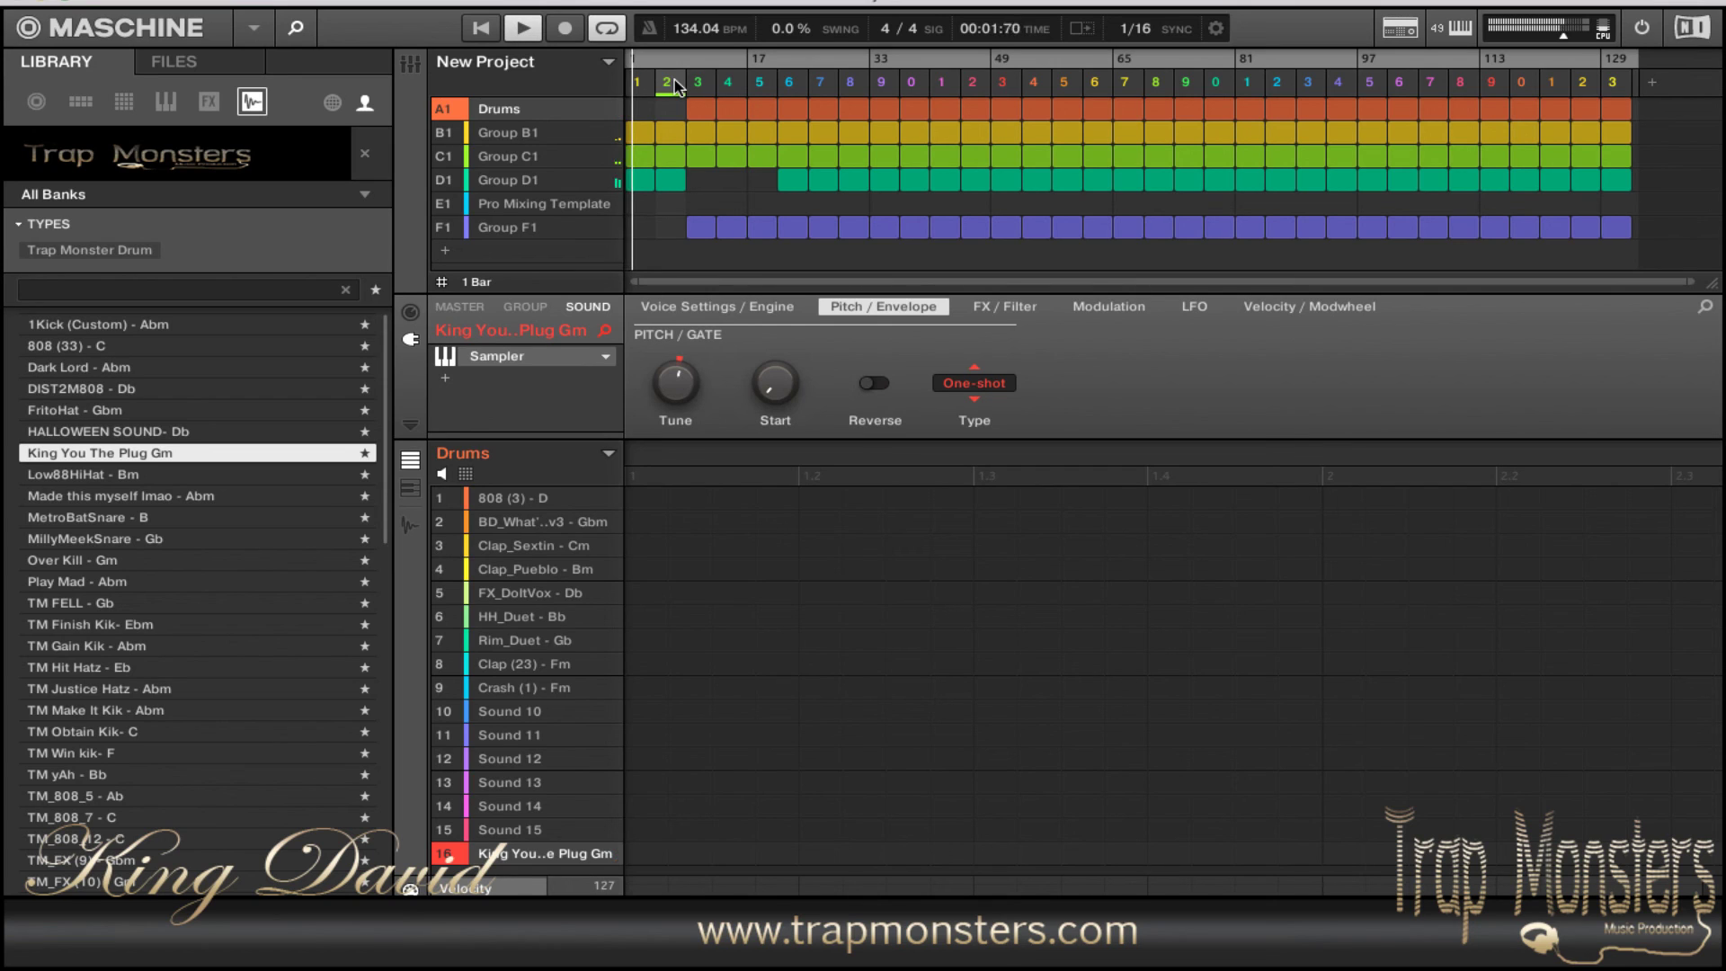
key(r)
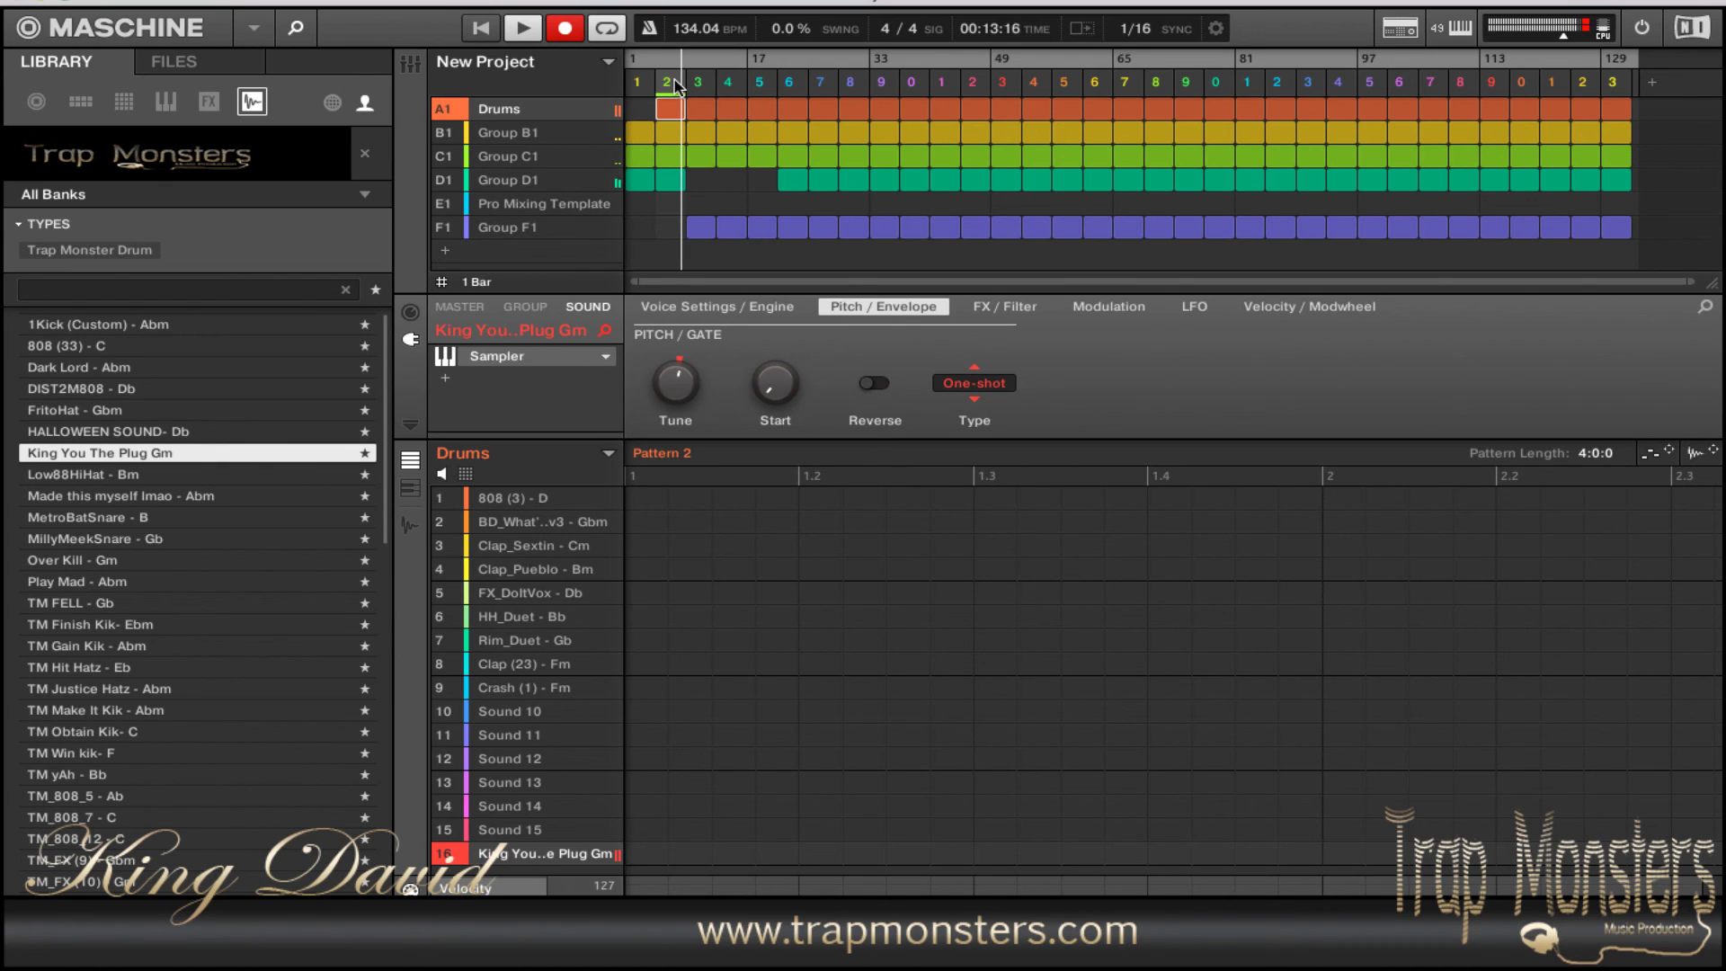
key(r)
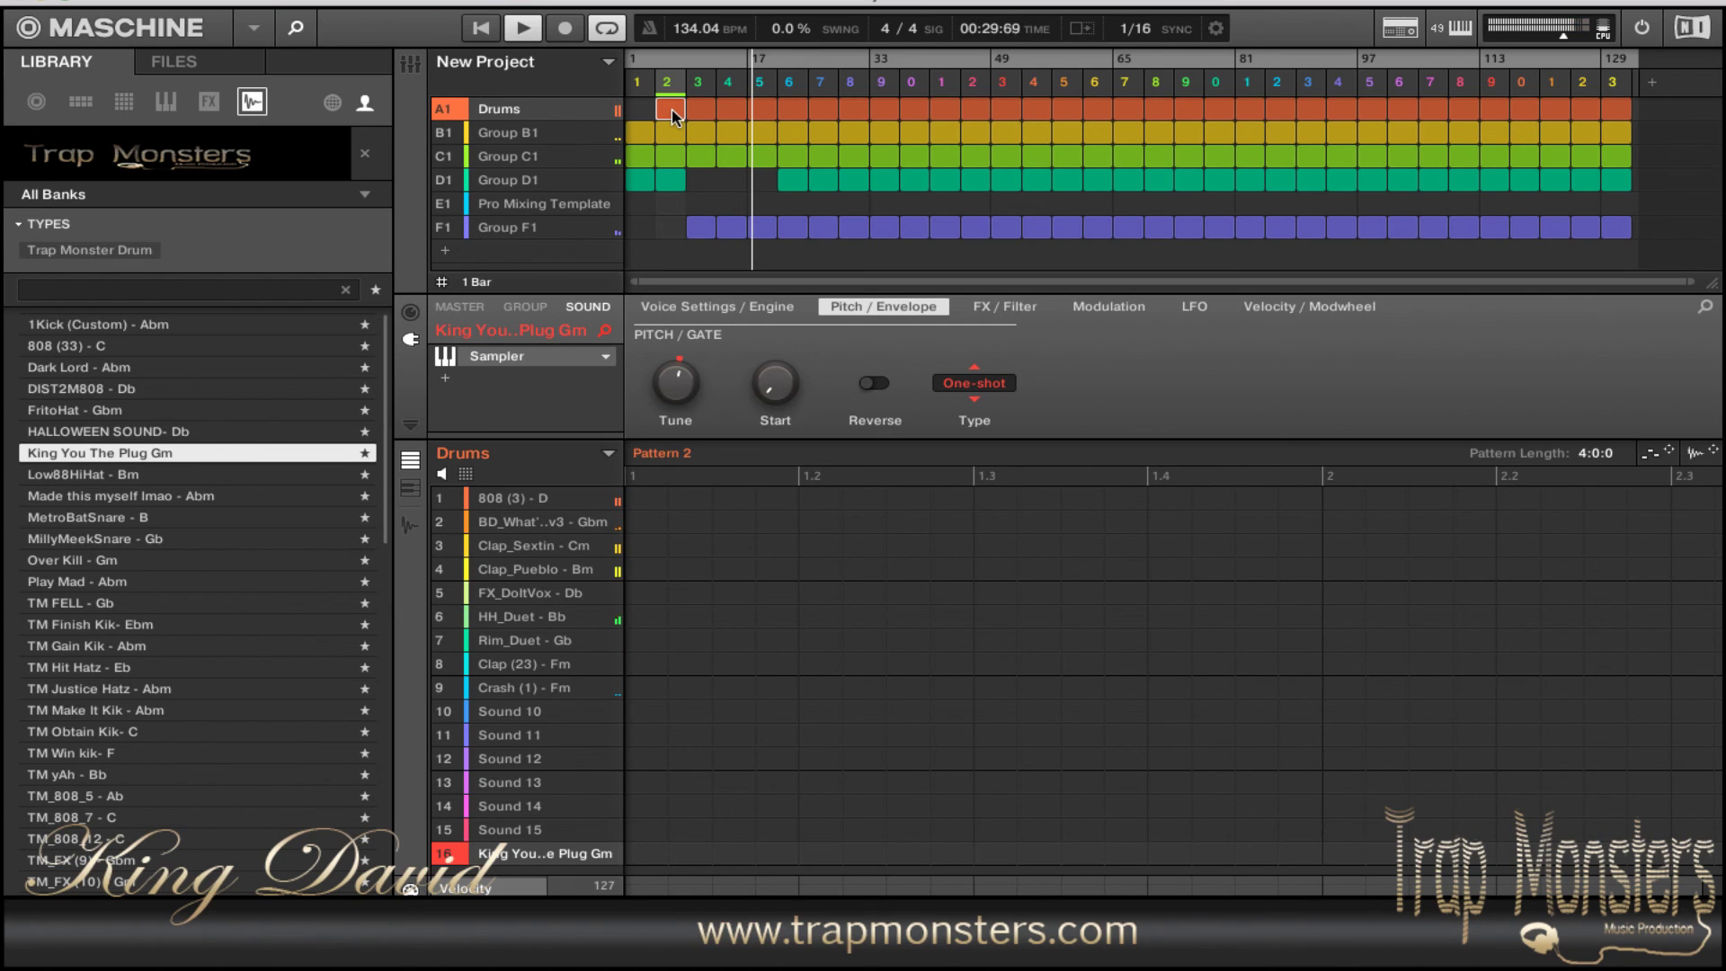
- Remove the Group D1 pattern from scene 6, select that scene's Drums pattern and replay the arrangement from the start
click(789, 186)
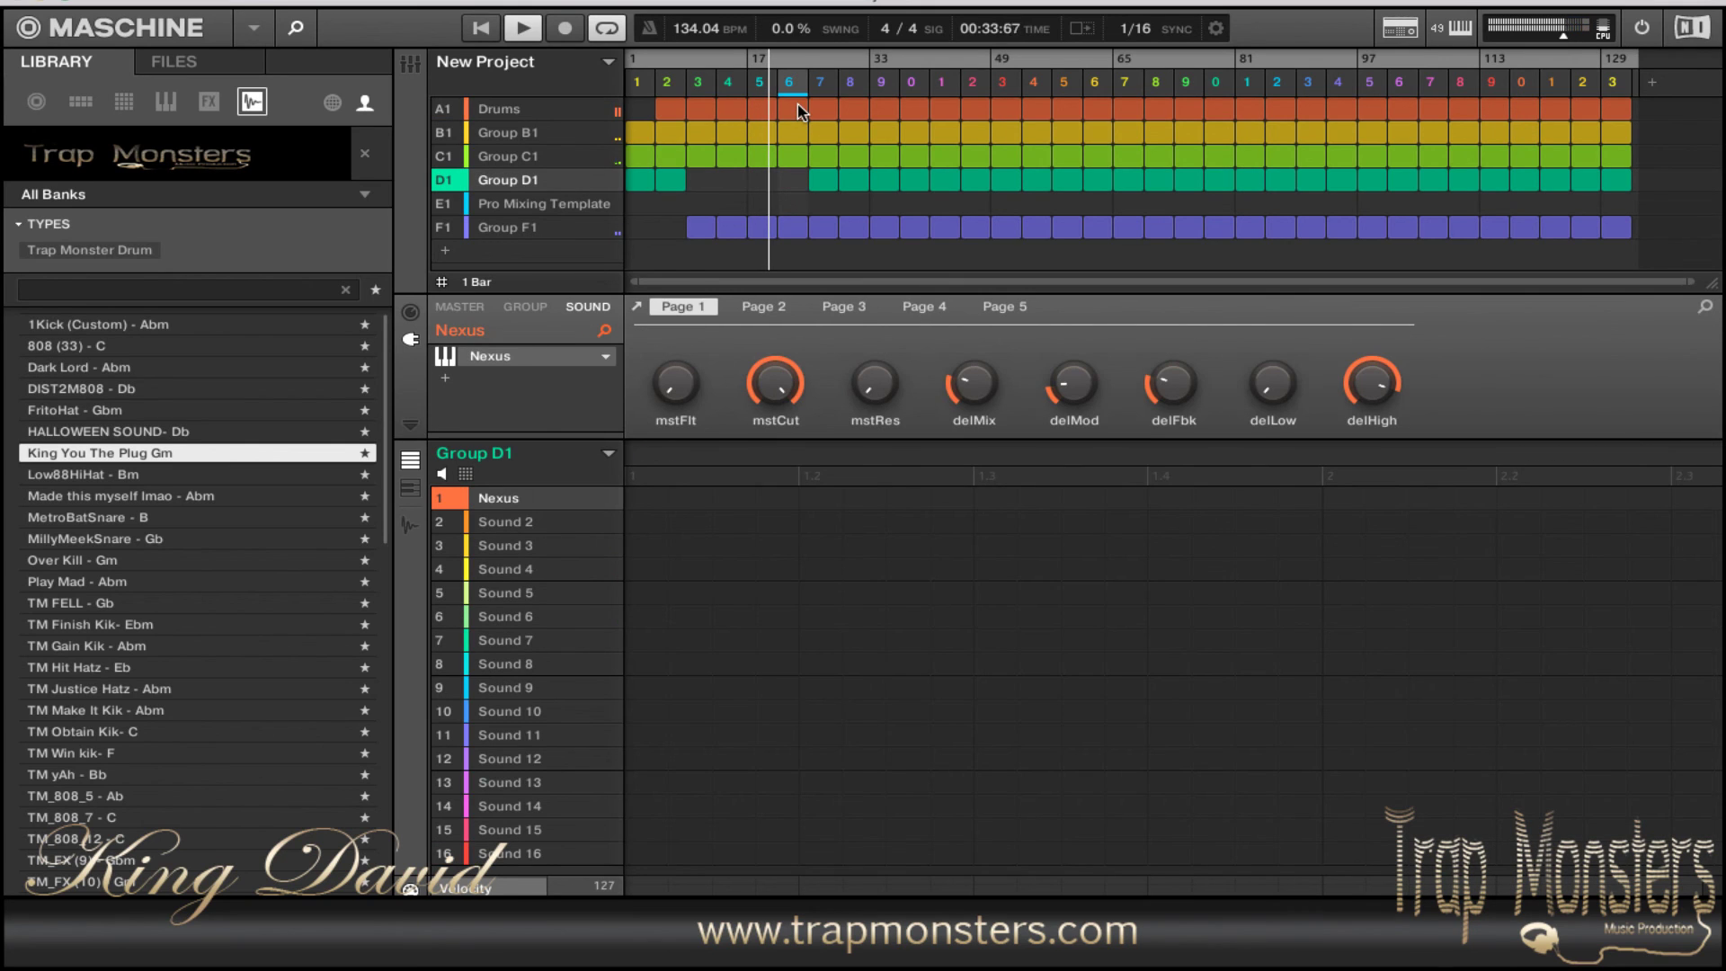
click(797, 109)
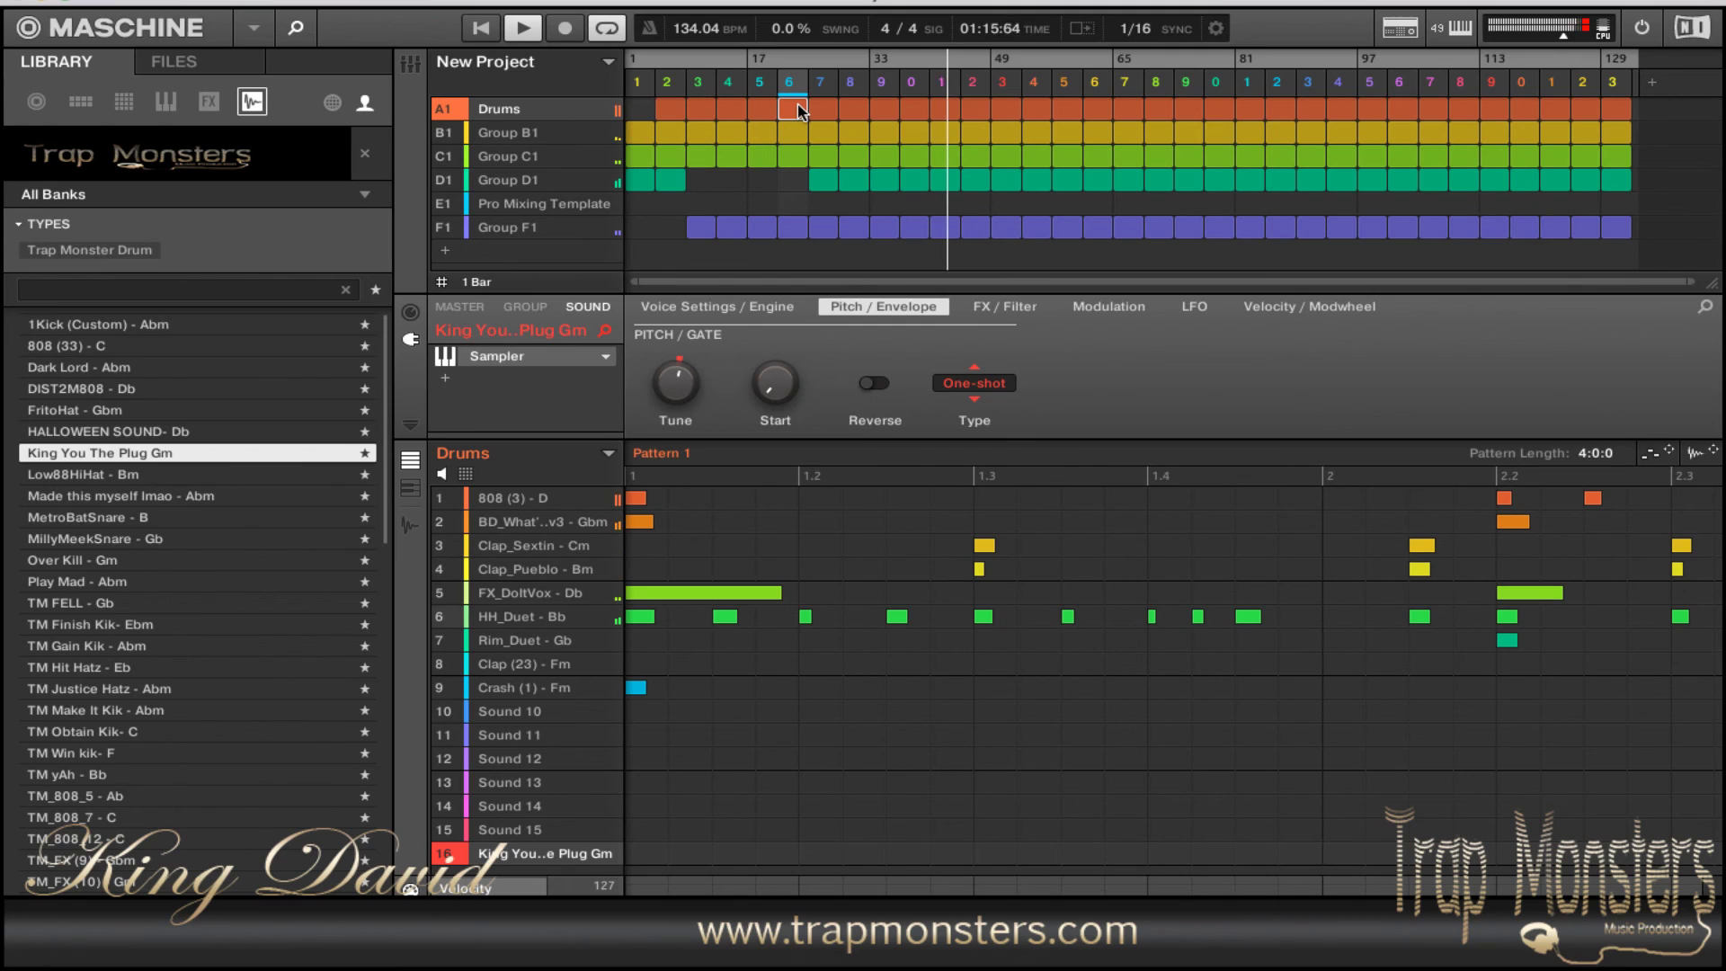
key(space)
key(space)
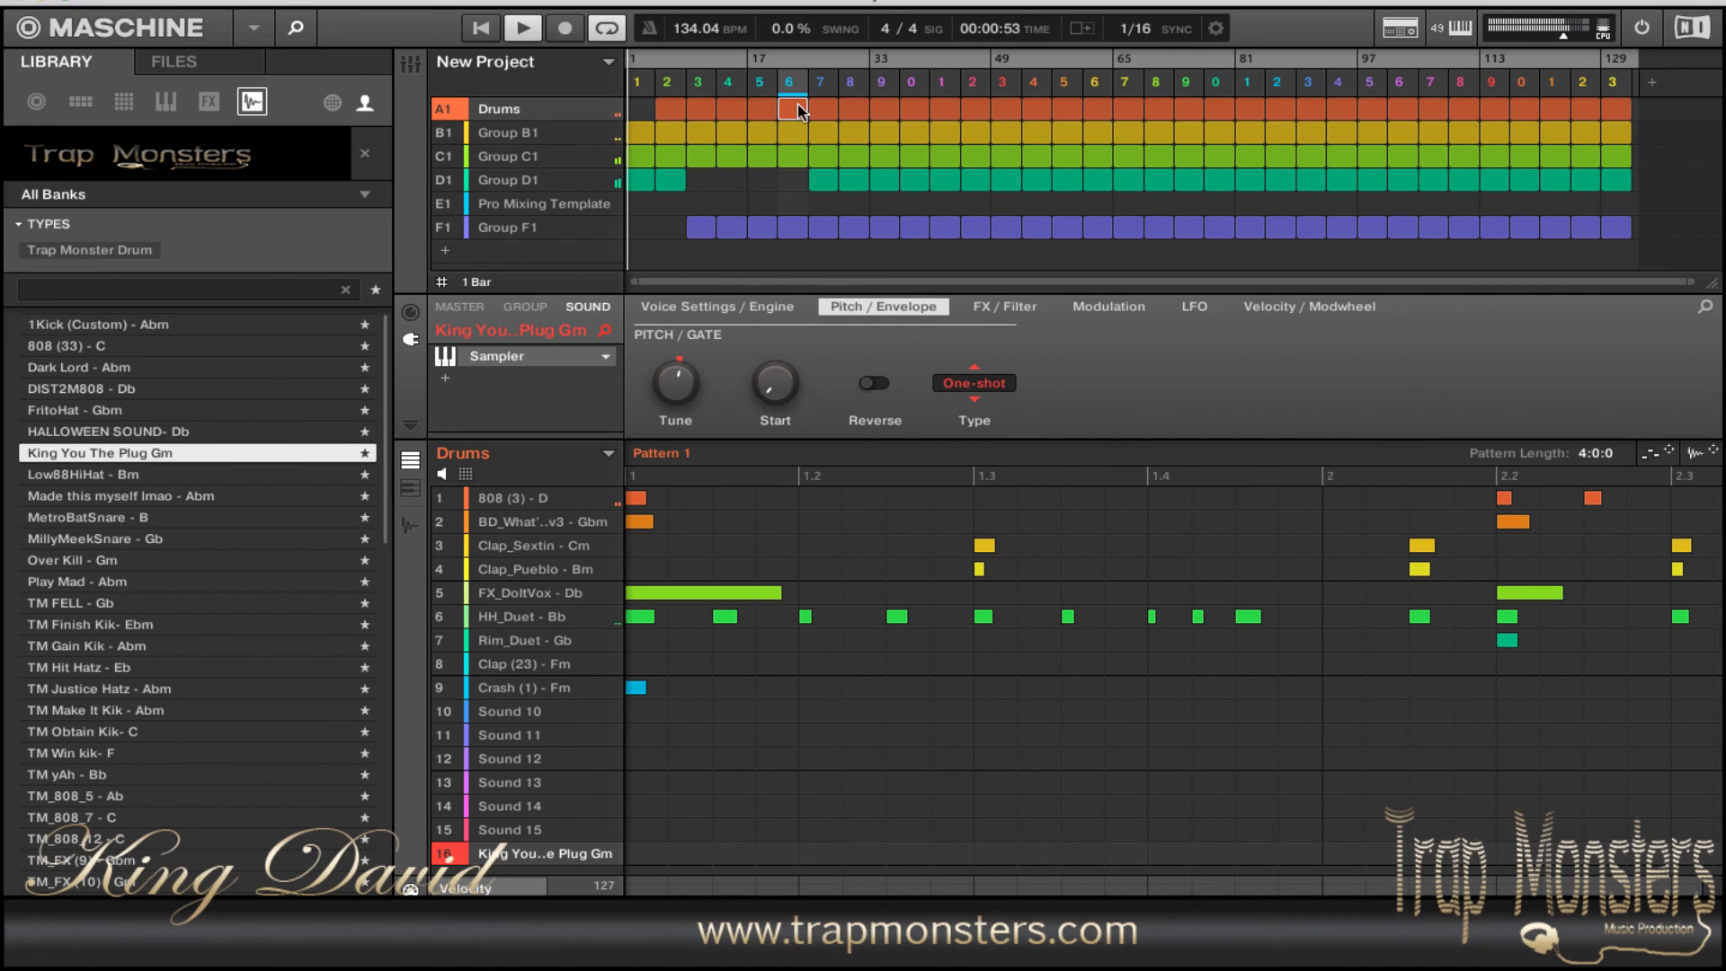